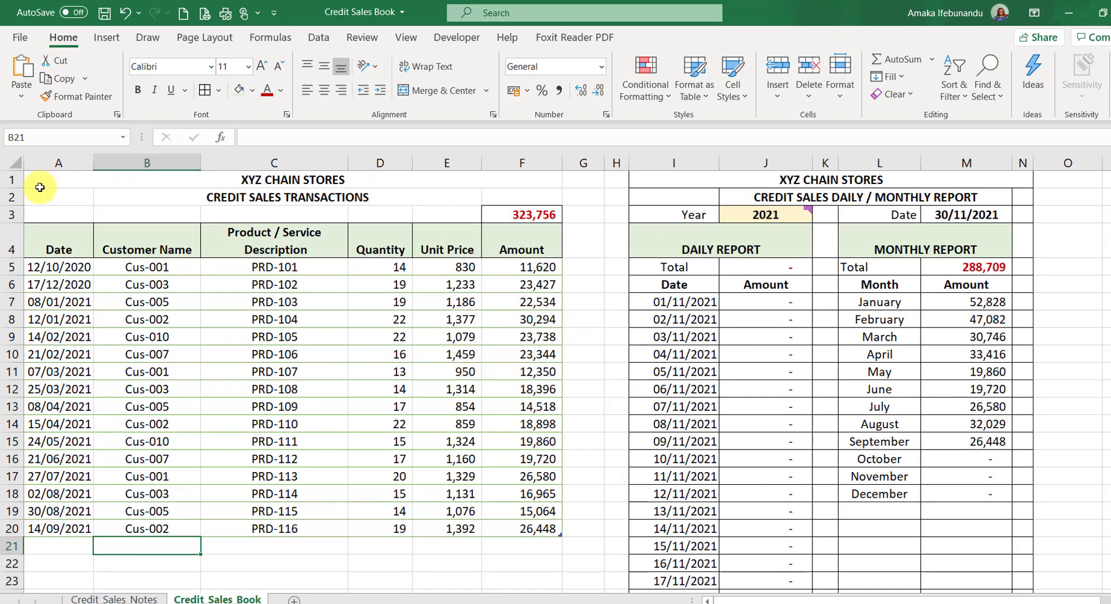
- Examine the titles and each column heading of the credit sales transactions table, from Date through Amount
left_click_drag(41, 185, 402, 267)
scroll(402, 278, "up", 4)
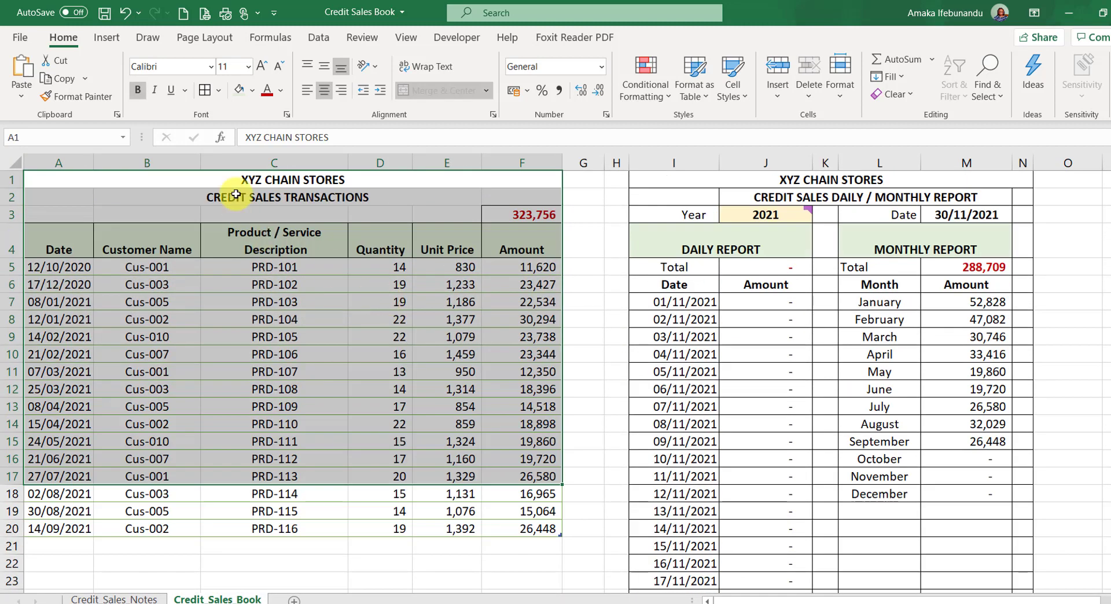
left_click(89, 212)
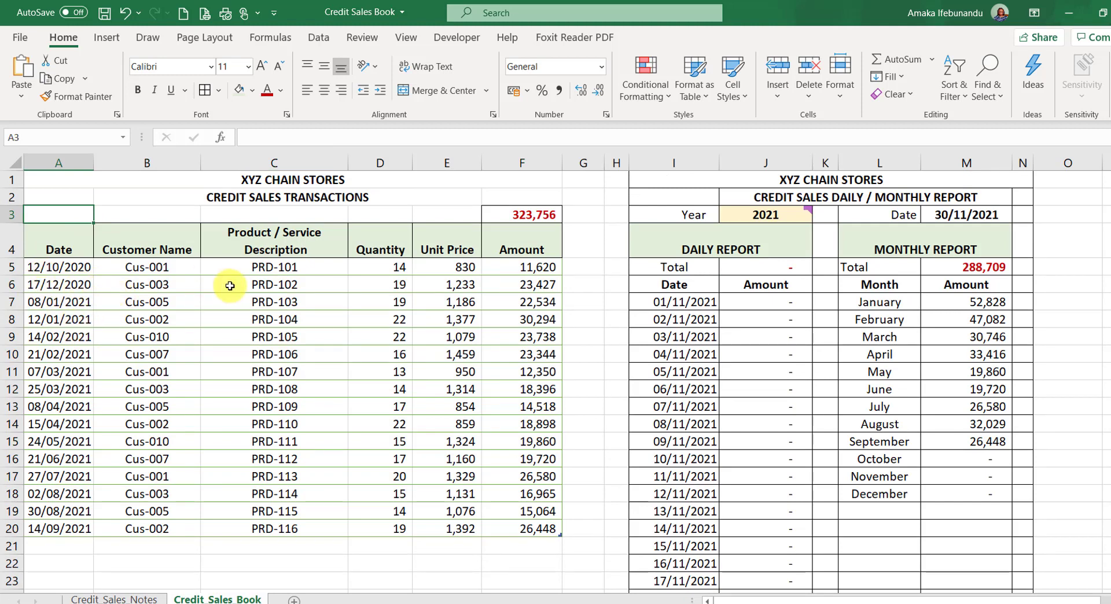
left_click(256, 179)
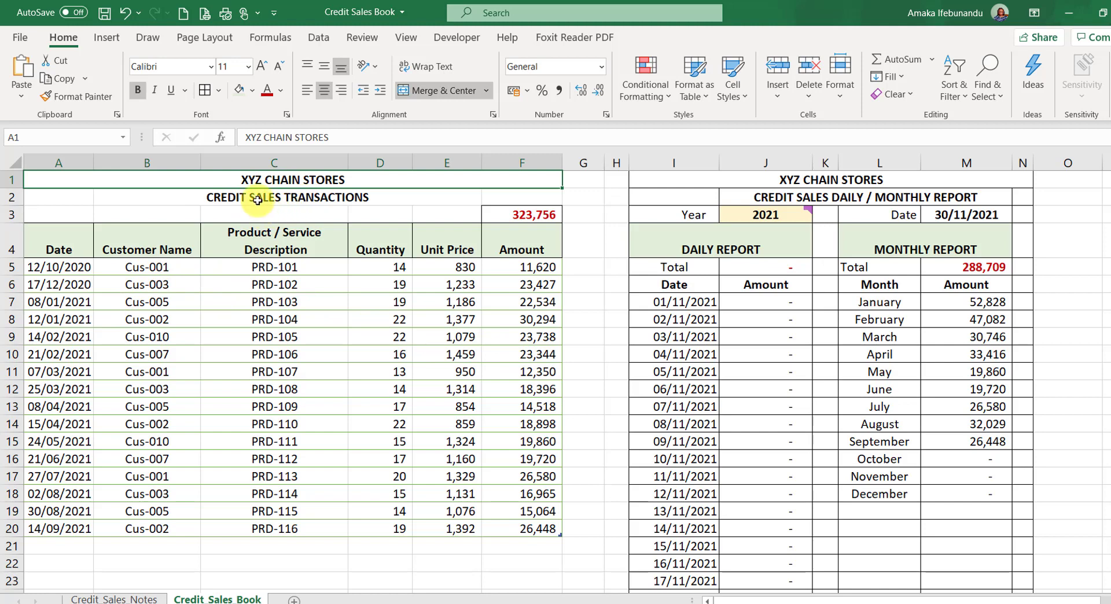
left_click(280, 198)
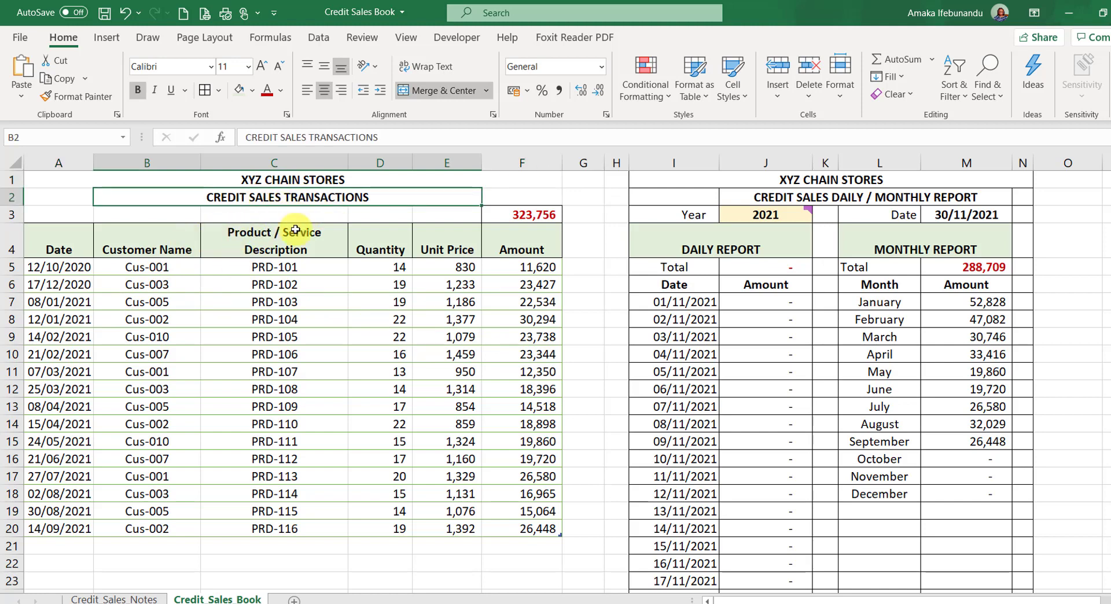
left_click(52, 249)
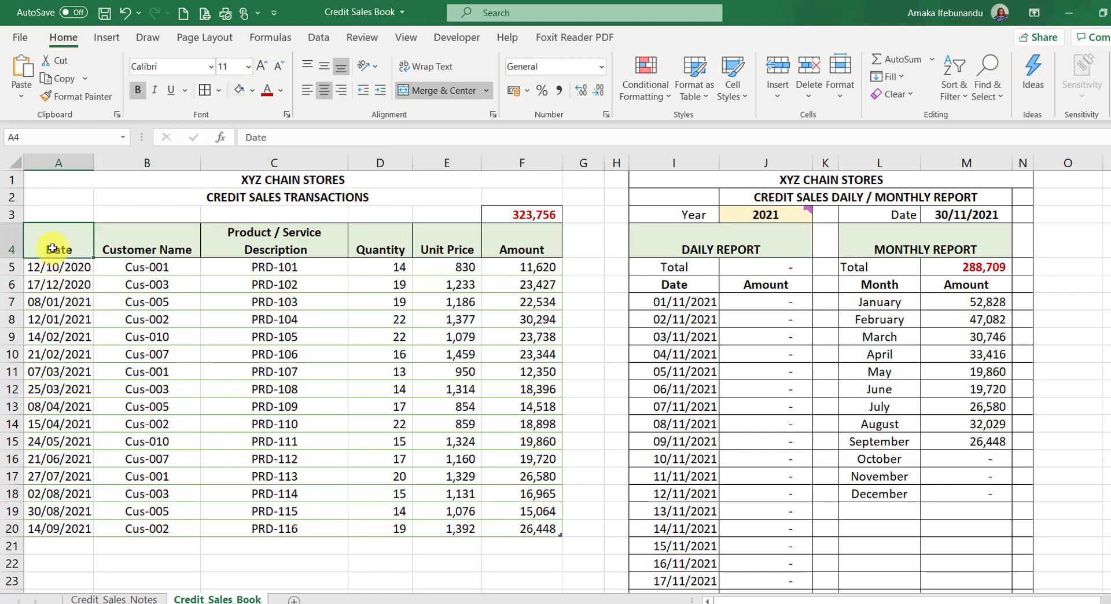
left_click(147, 245)
left_click(279, 239)
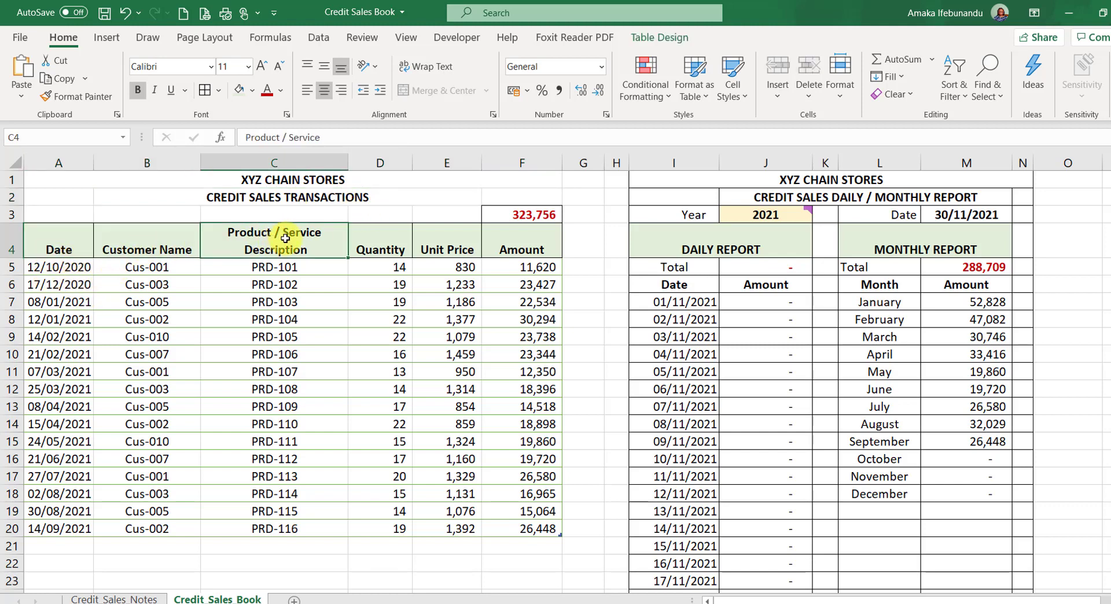
left_click(383, 246)
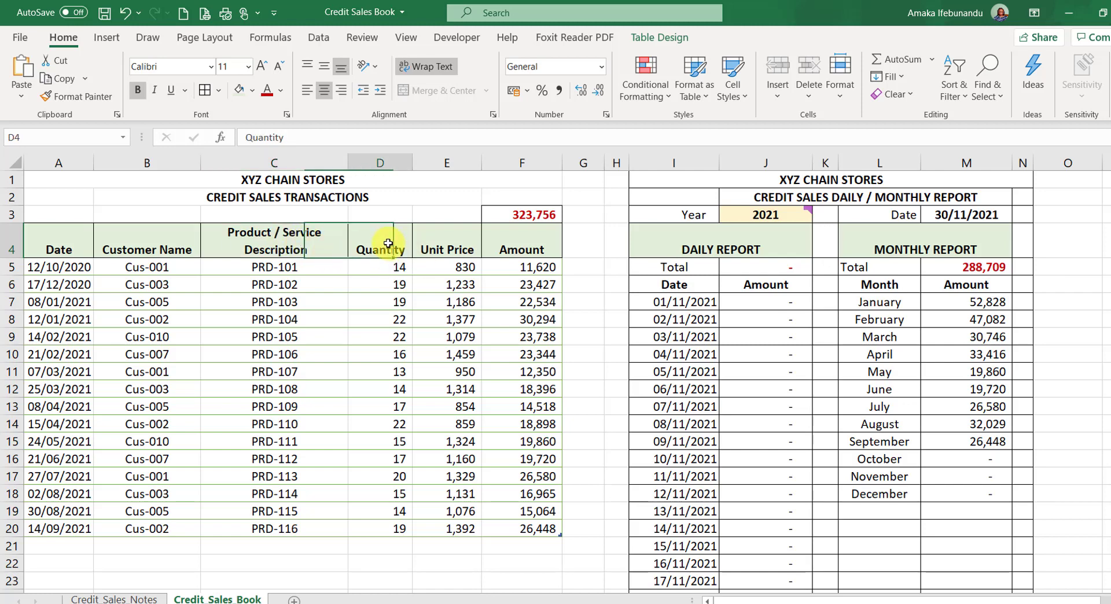
left_click(441, 240)
left_click(504, 249)
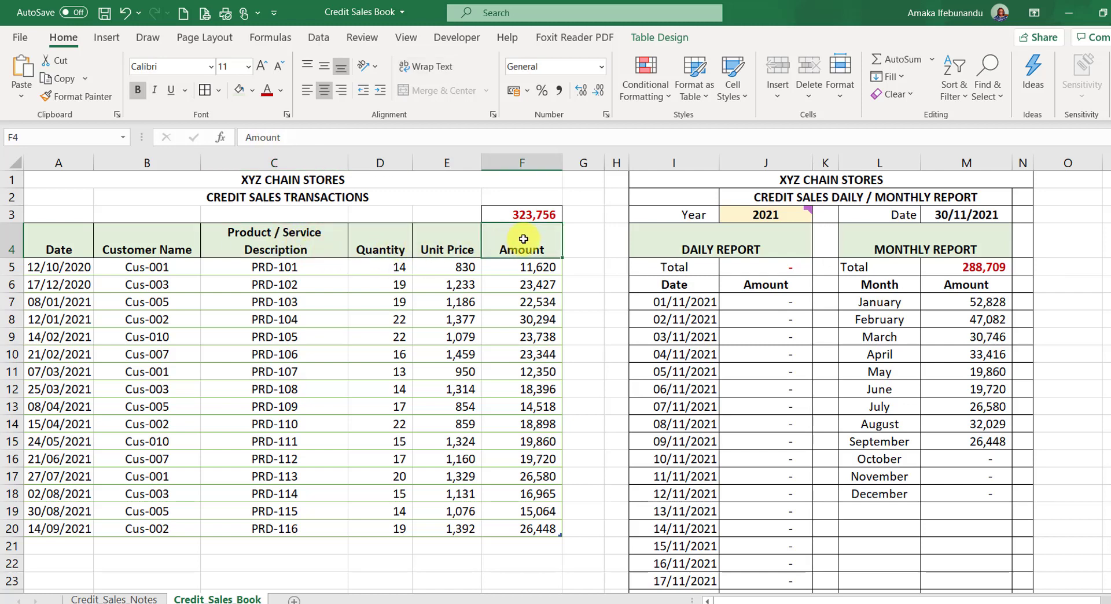
- Examine the credit sales records, the formula in the first Amount cell, and the empty row below the table for new entries
left_click(70, 273)
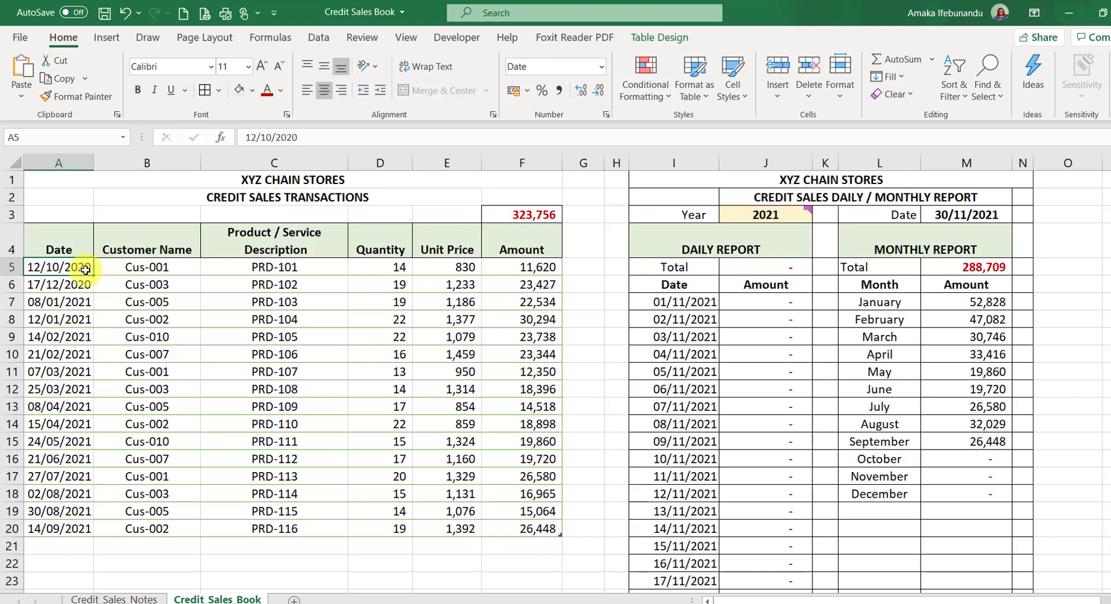
left_click_drag(84, 269, 498, 527)
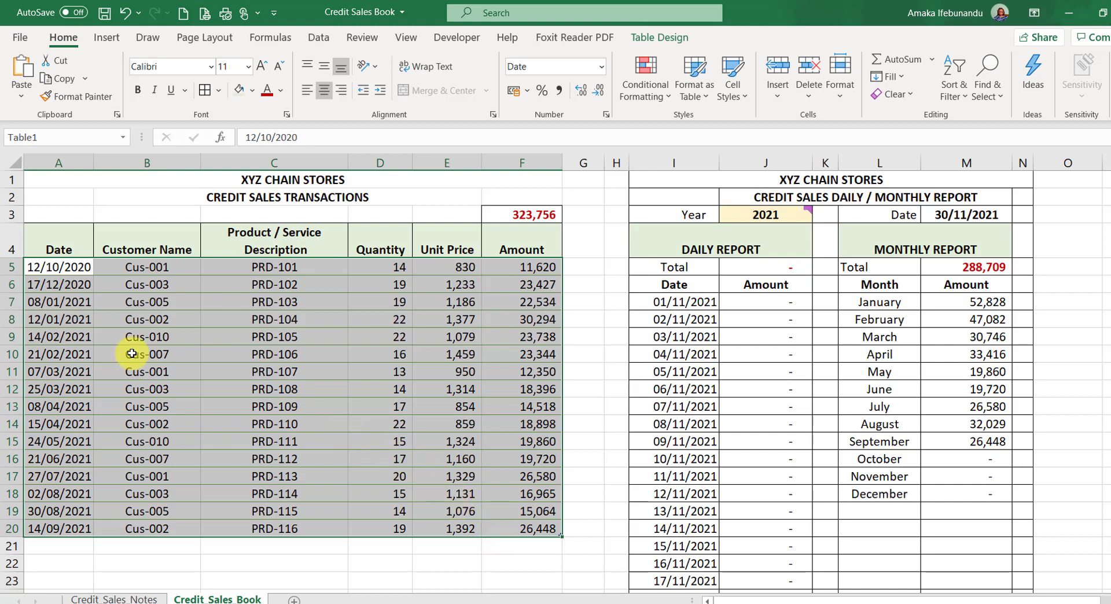
left_click(61, 267)
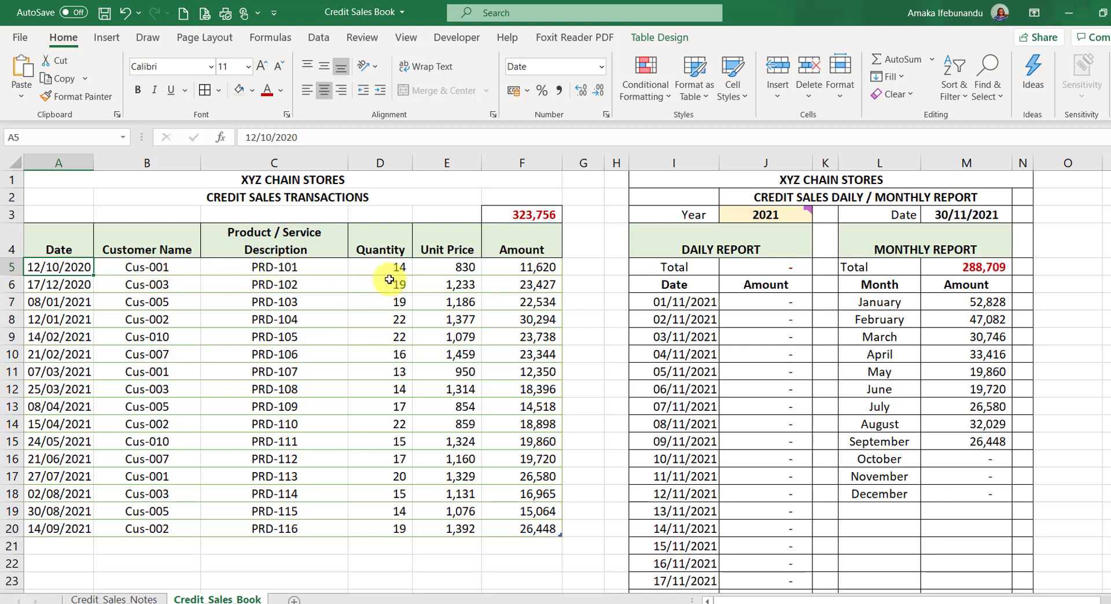
left_click(528, 269)
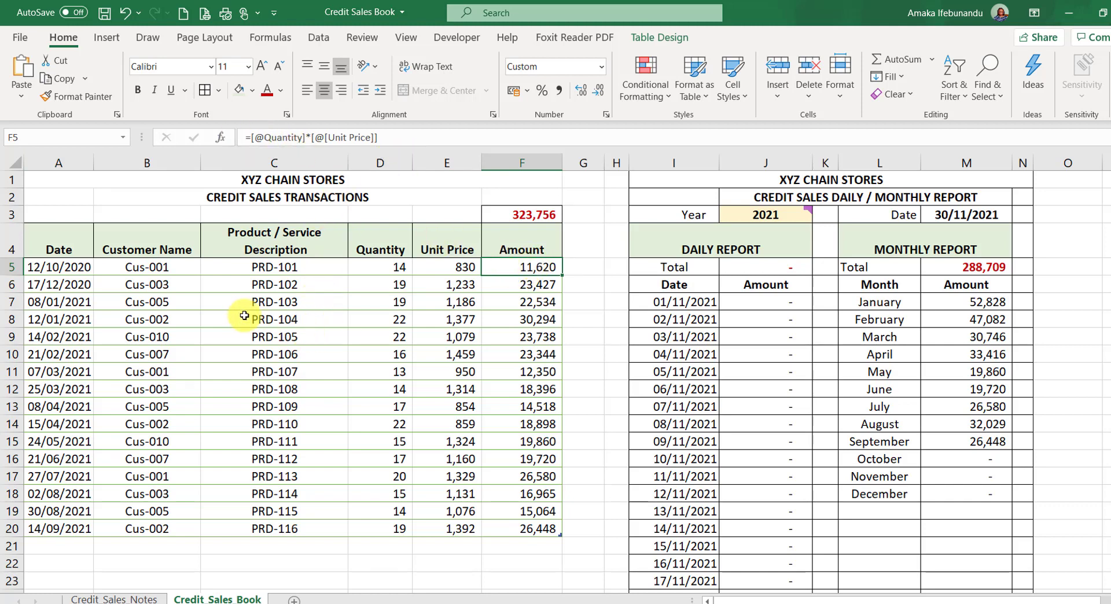
left_click(229, 334)
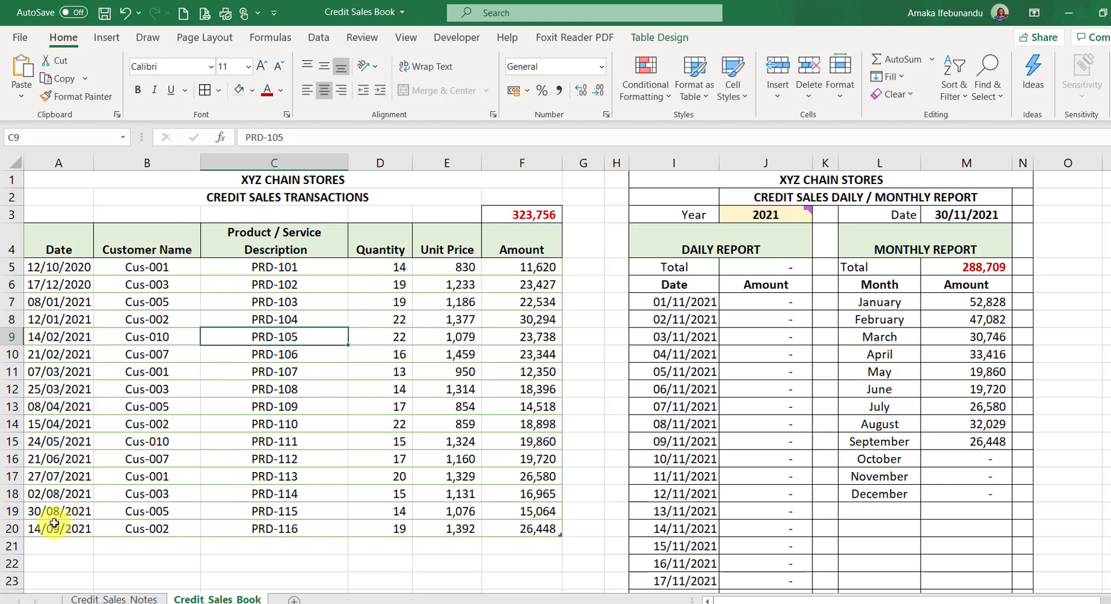
left_click(44, 546)
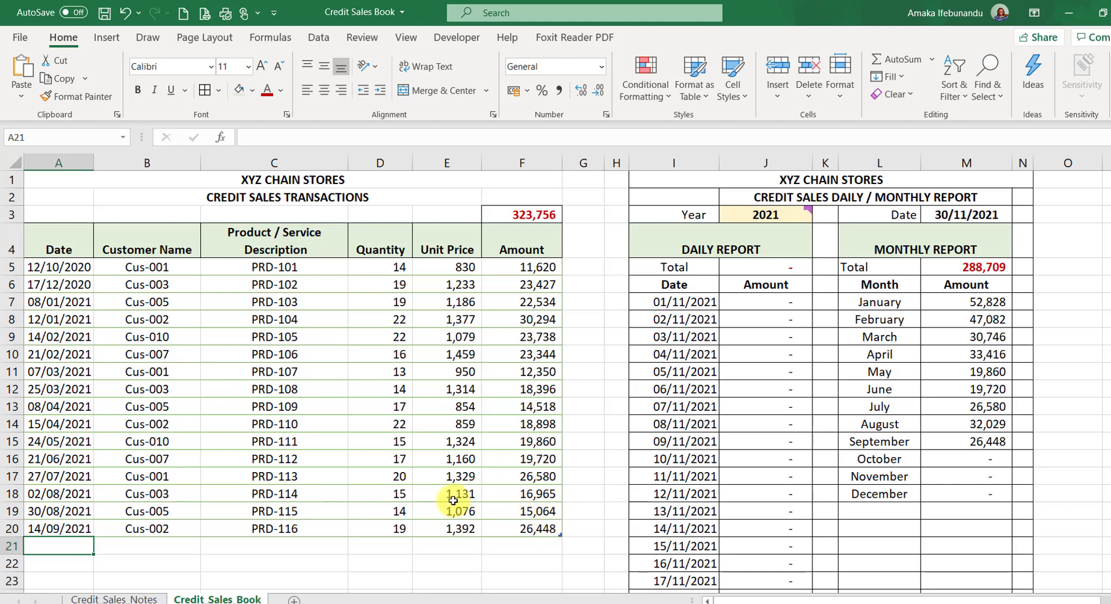
left_click(275, 424)
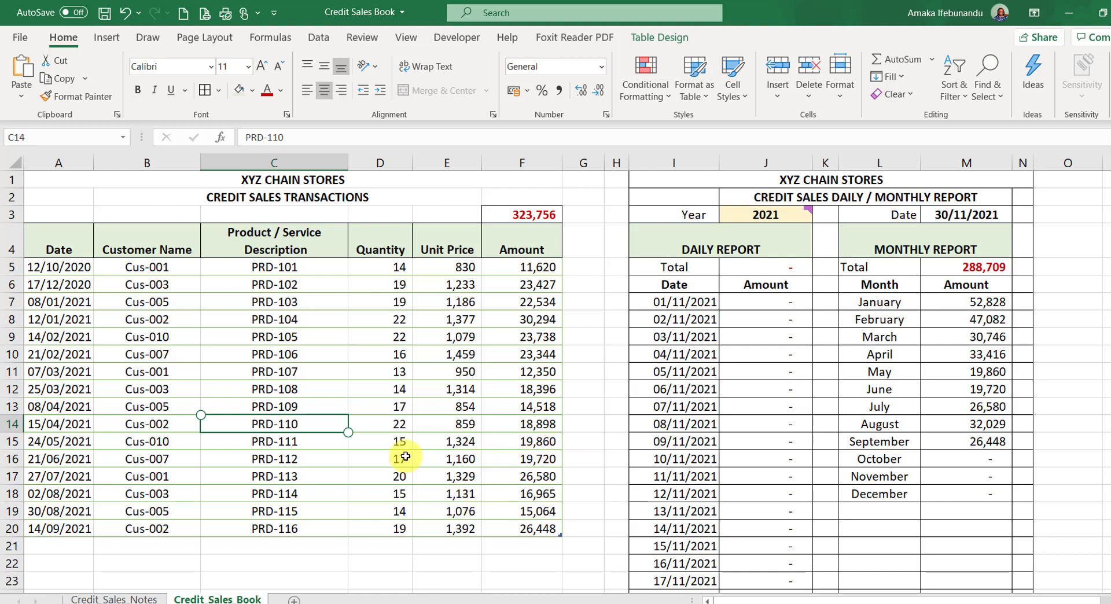
left_click(60, 546)
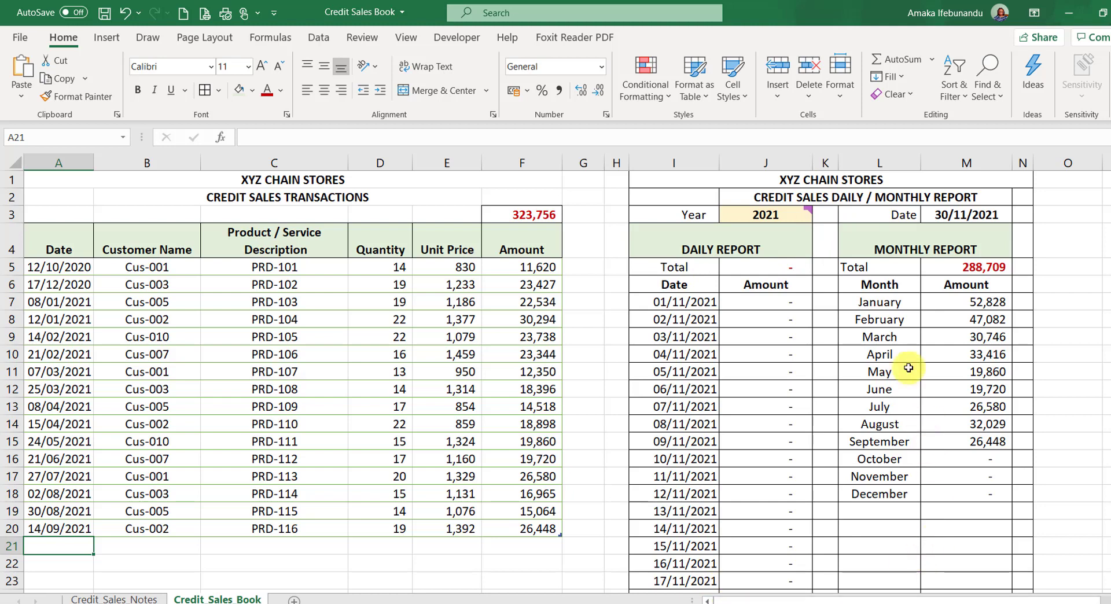
- Inspect the formulas behind the report year and the transactions grand total, along with the Amount values the total covers
left_click(745, 215)
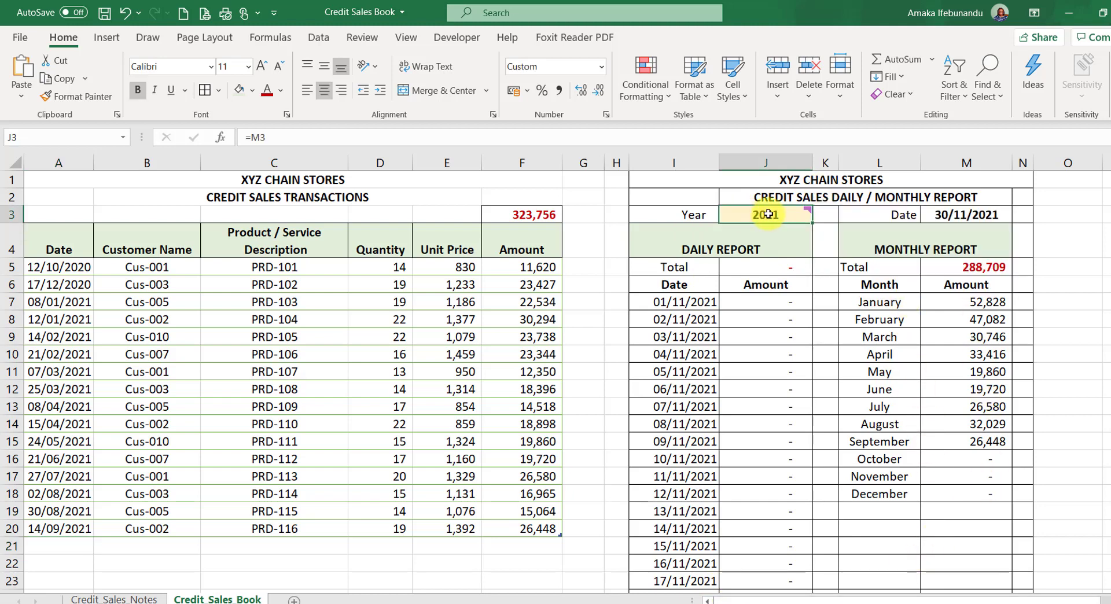
left_click(533, 213)
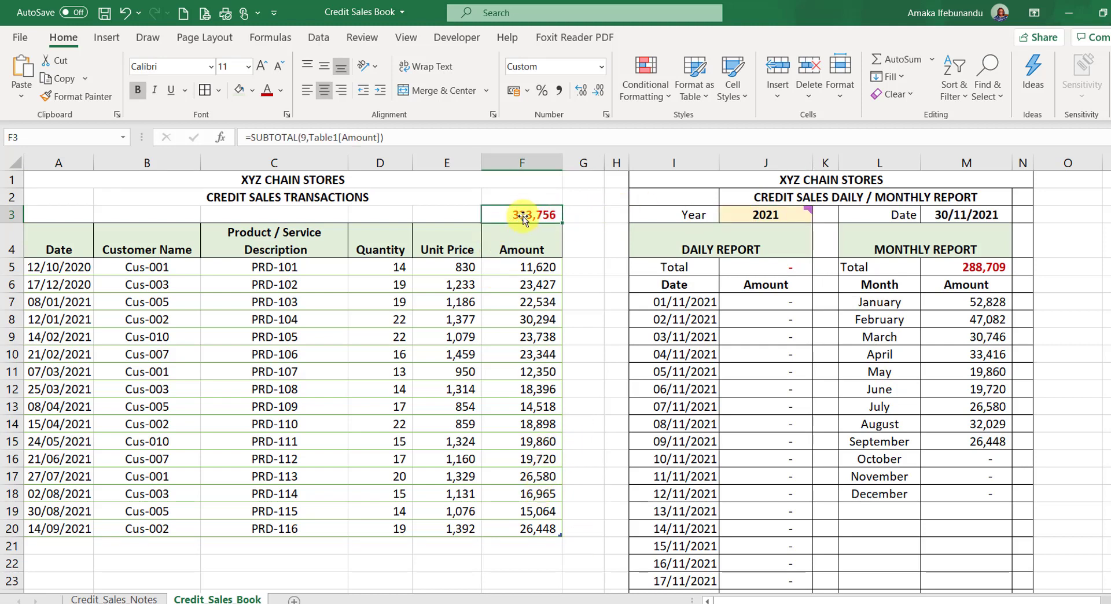
left_click_drag(518, 267, 540, 528)
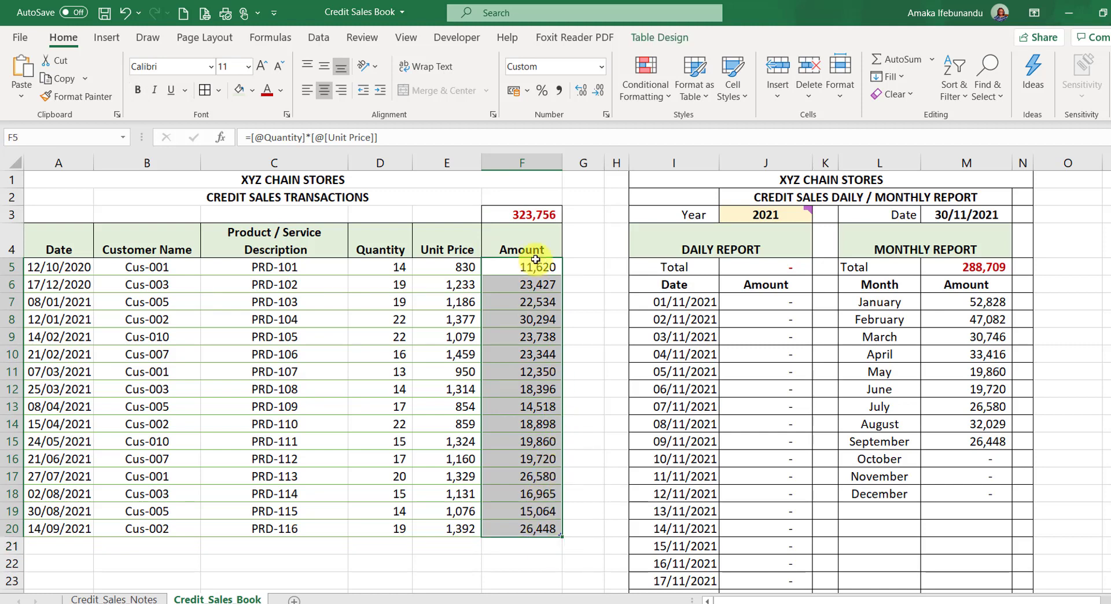
left_click(748, 213)
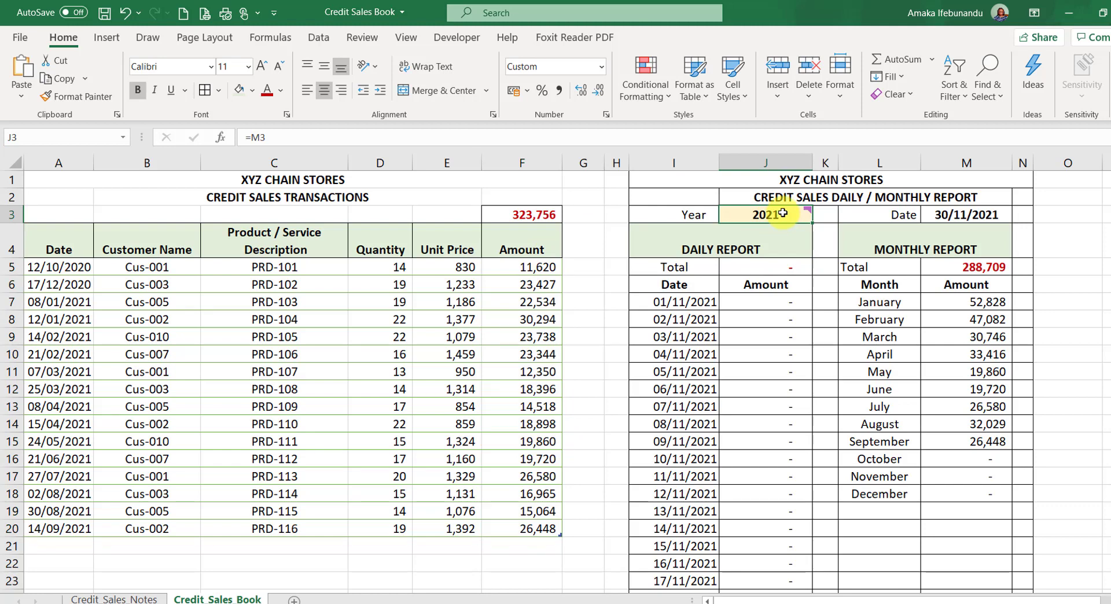
- Set the report date in cell M3 to 30/11/2020 to show the 2020 credit sales in the daily and monthly reports
left_click(965, 214)
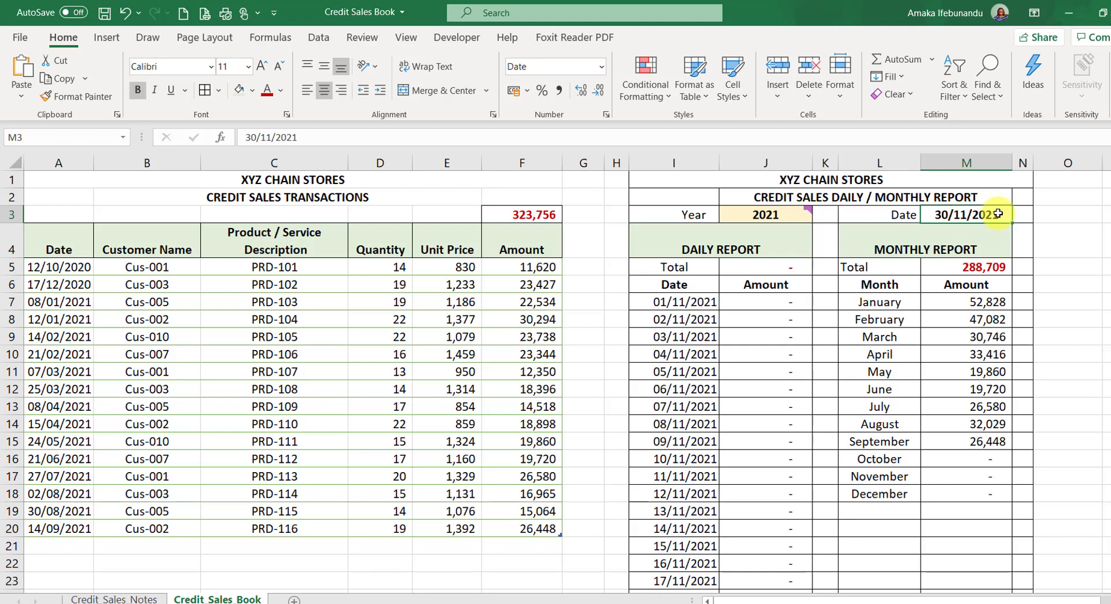
double_click(998, 214)
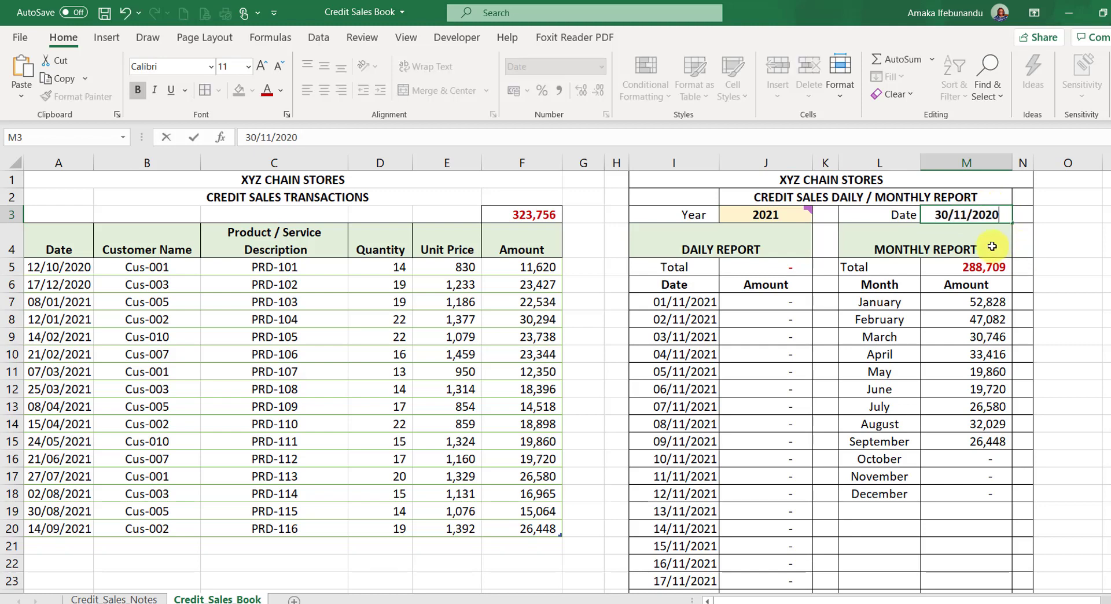
type("0")
left_click(991, 245)
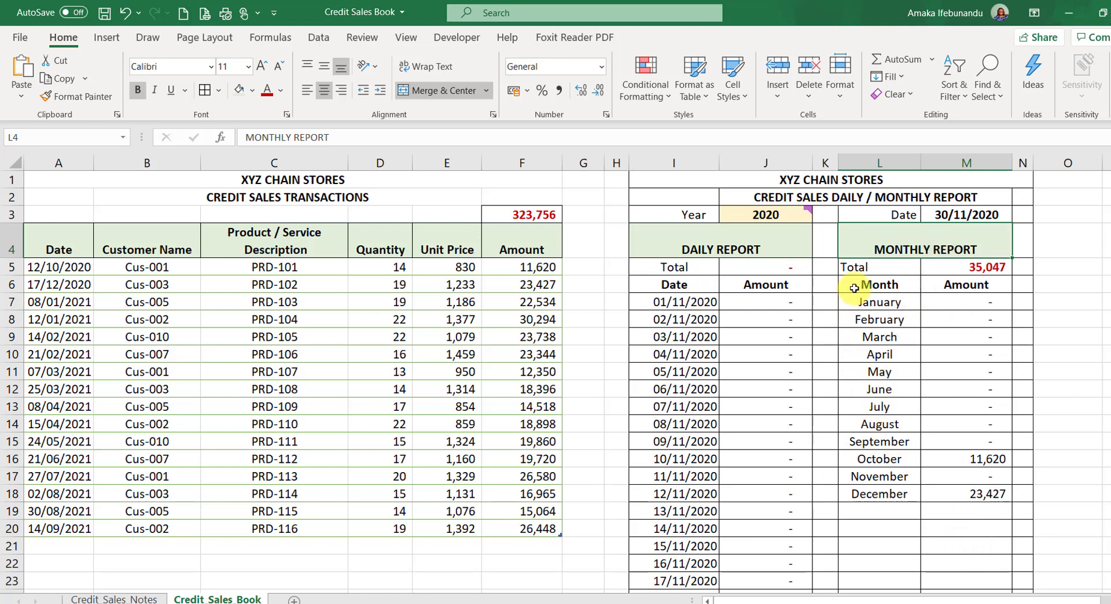
- Set the report date in cell M3 to 30/11/2021 to return both reports to the 2021 sales
left_click(969, 212)
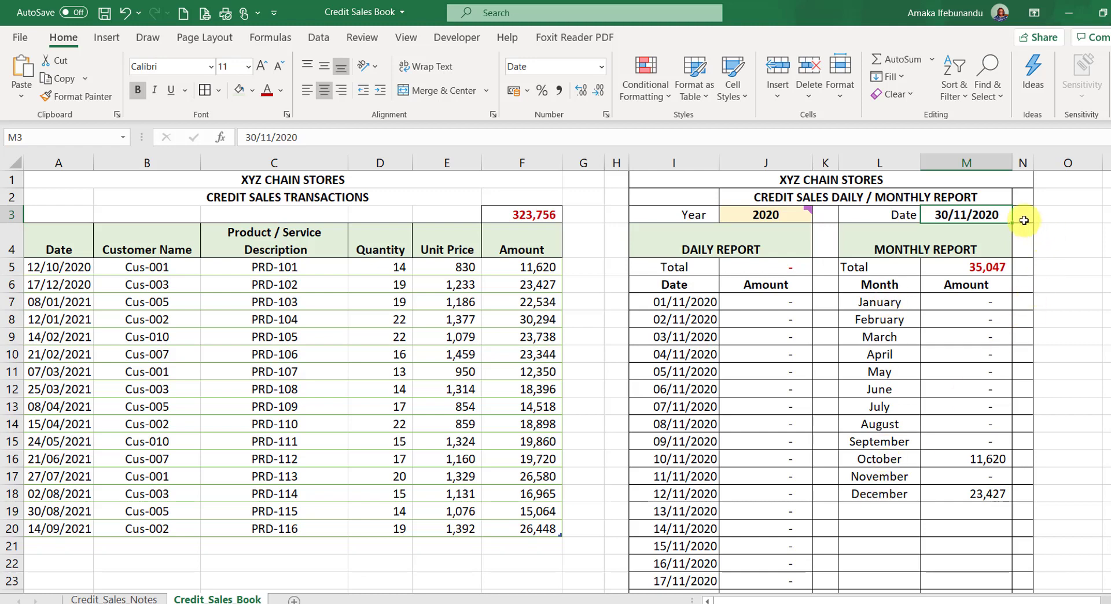
double_click(999, 212)
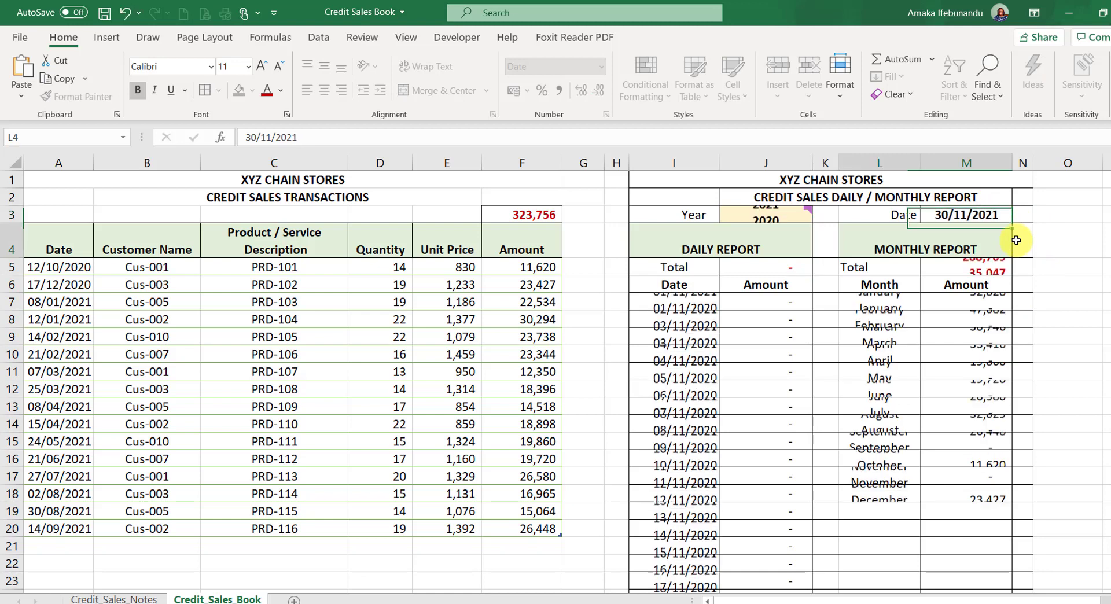
key("Return")
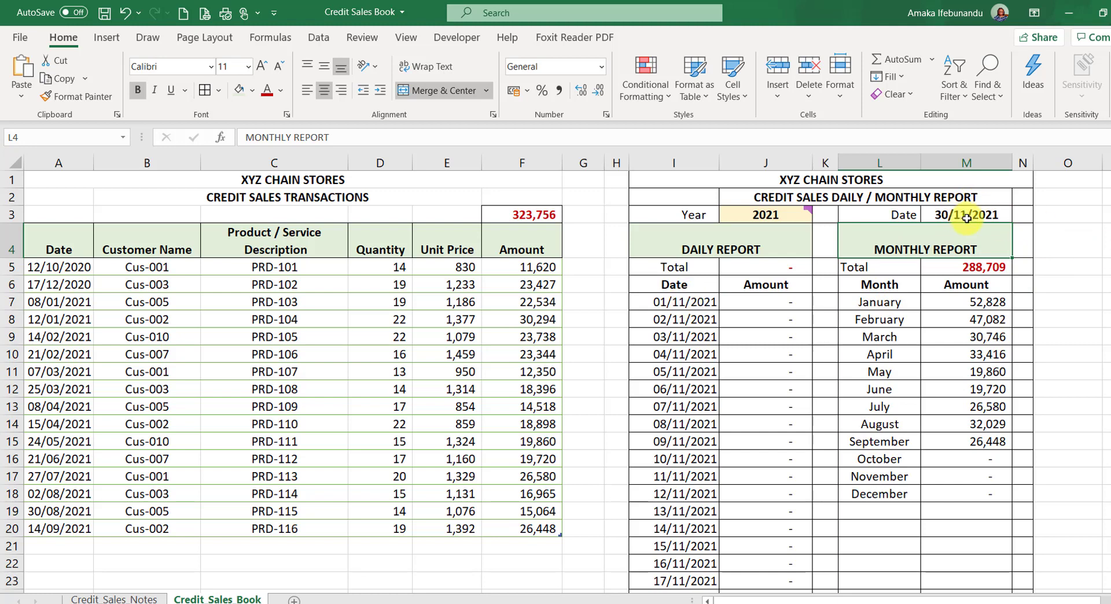
- Inspect the formula behind the daily report's first date and review its list of dates through the end of the month
left_click(685, 305)
scroll(702, 425, "down", 8)
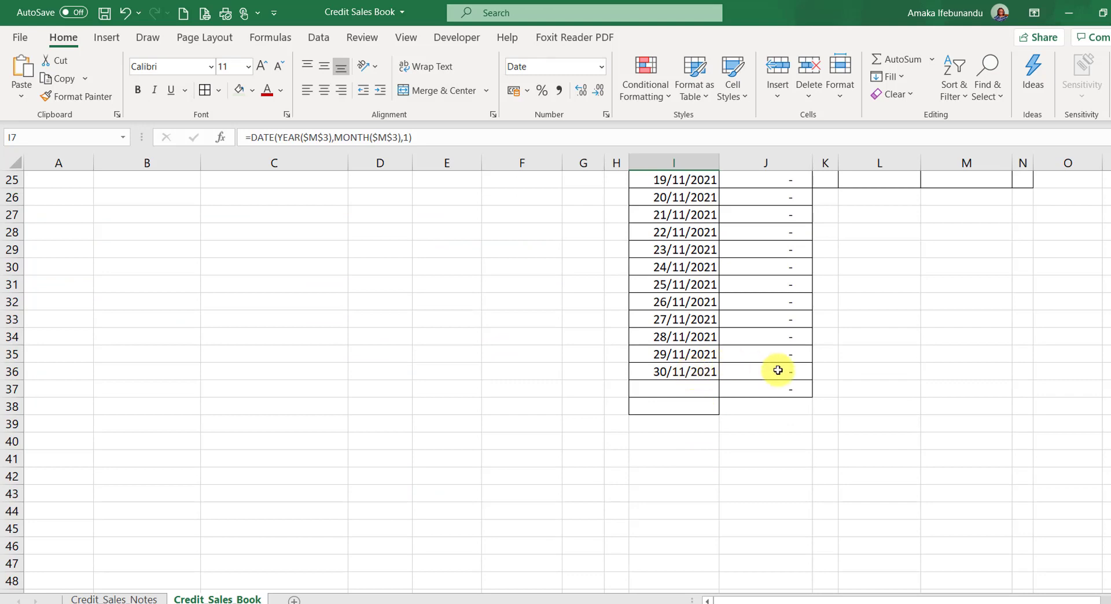
scroll(776, 369, "up", 8)
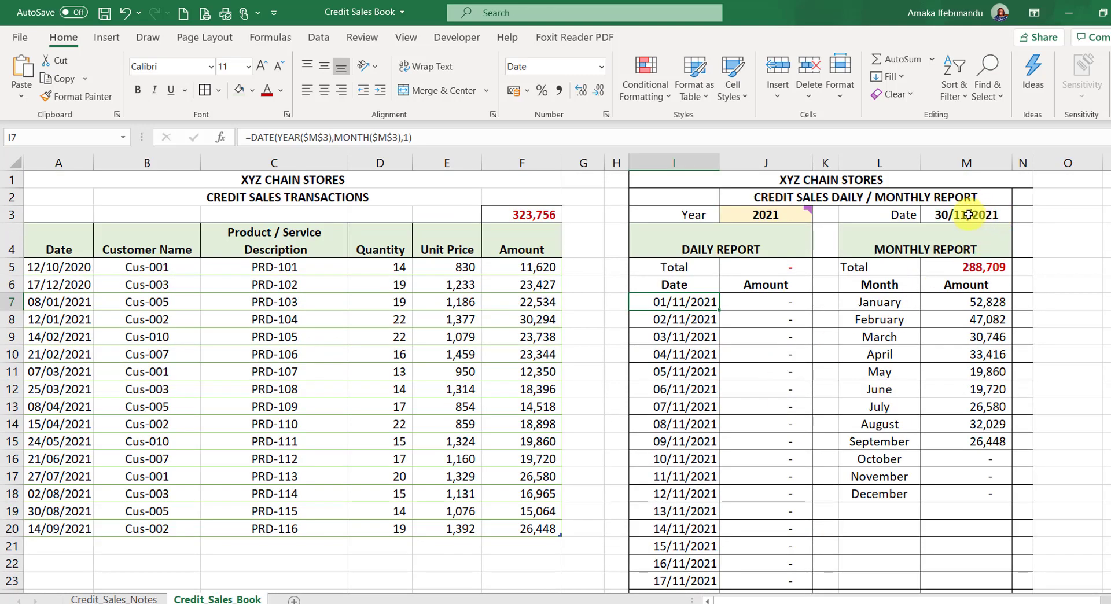
- Set the report date in cell M3 to 30/03/2021 so the daily report covers March
left_click(967, 214)
double_click(968, 215)
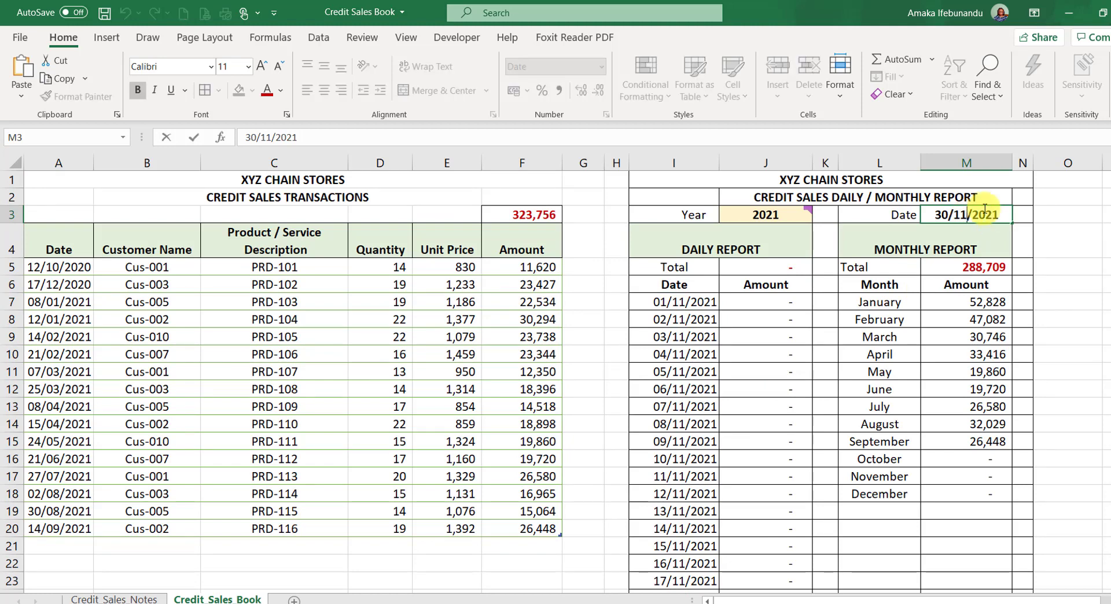
key("BackSpace")
type("03")
key("Return")
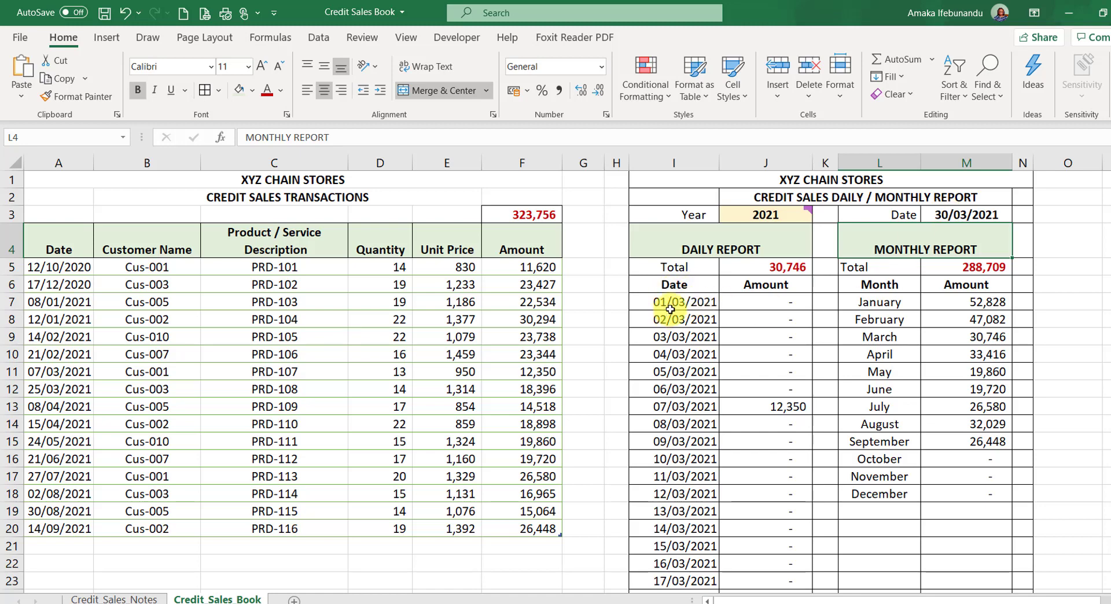
- Review the March daily amounts, then check the report date and the formulas behind the transactions total and first Amount entry
scroll(694, 491, "down", 7)
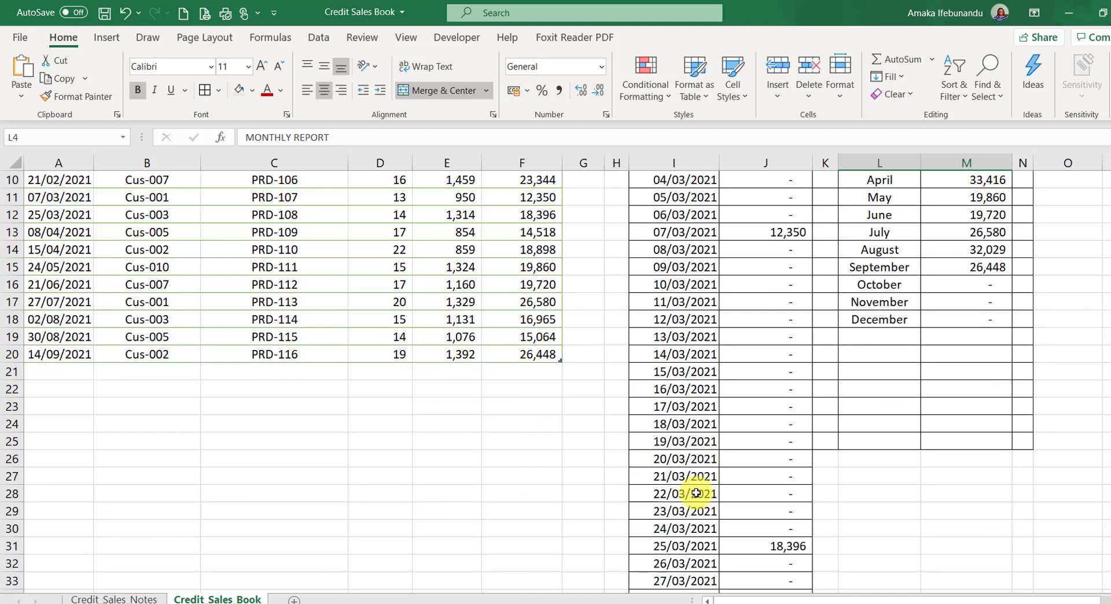
scroll(674, 442, "up", 7)
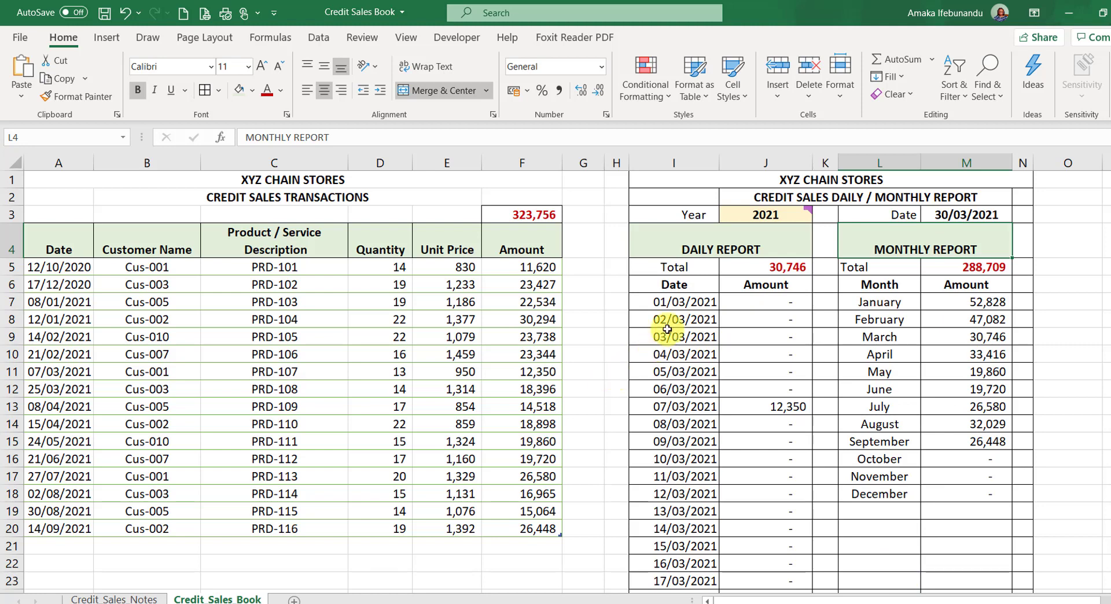
left_click(959, 212)
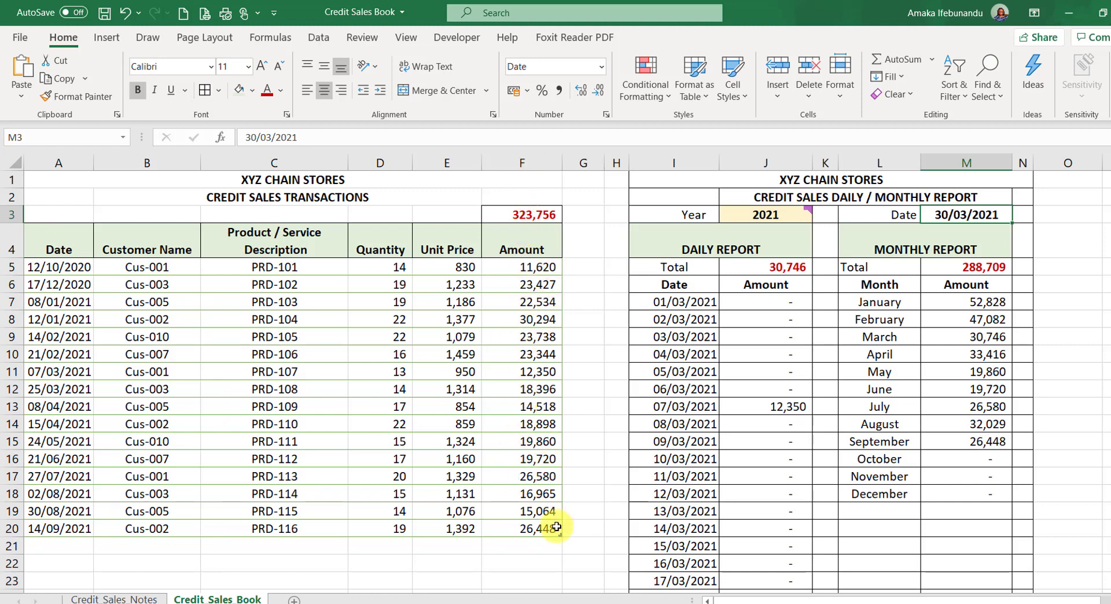
left_click(525, 212)
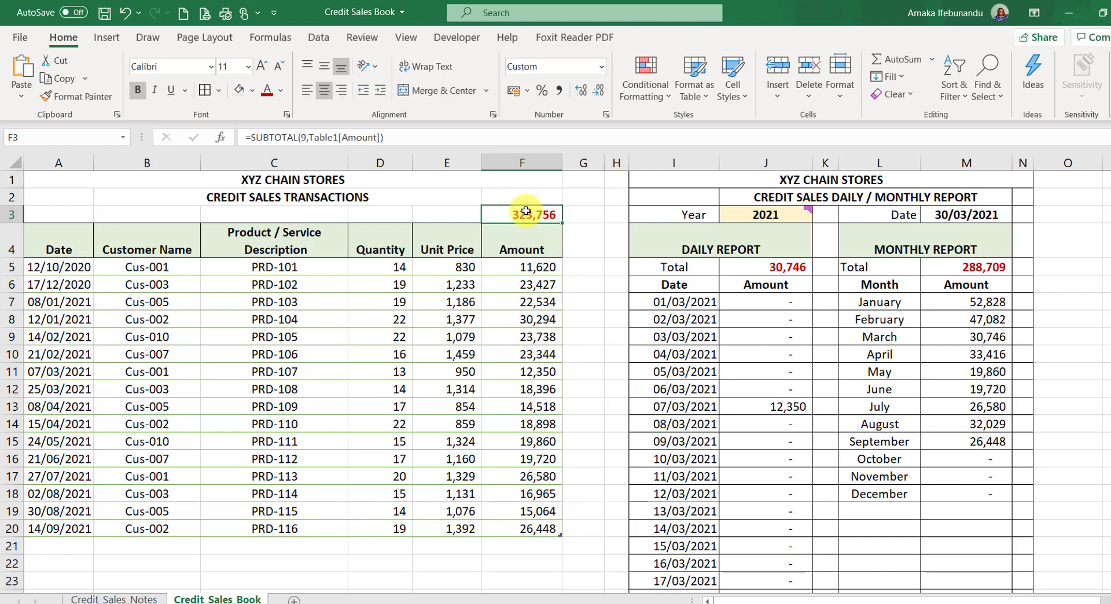
left_click(531, 267)
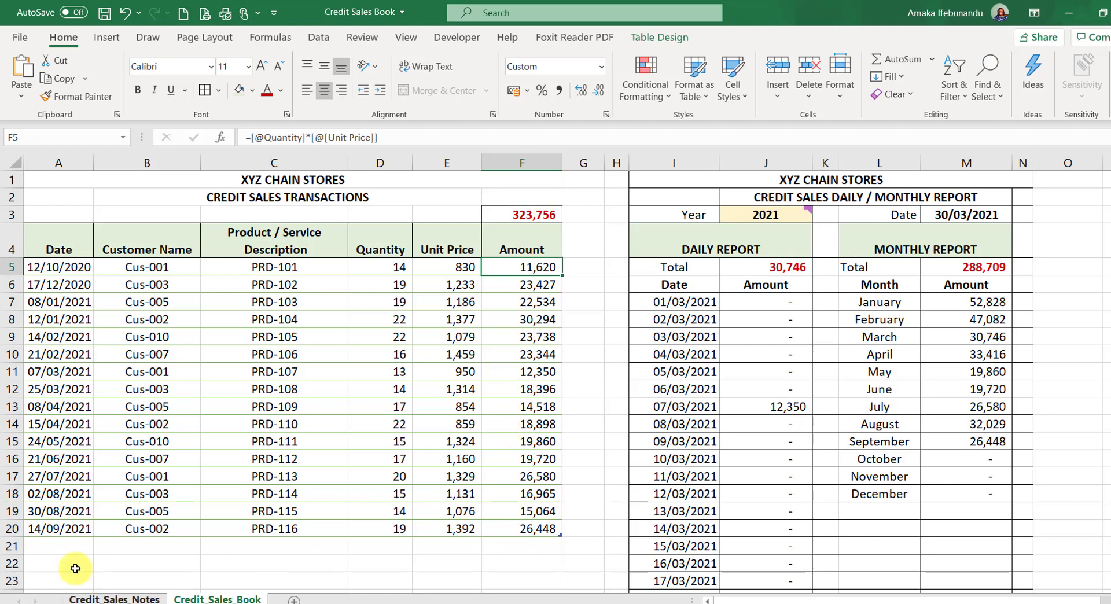
- Add a new worksheet to the workbook and name it Credit_Sales
left_click(64, 544)
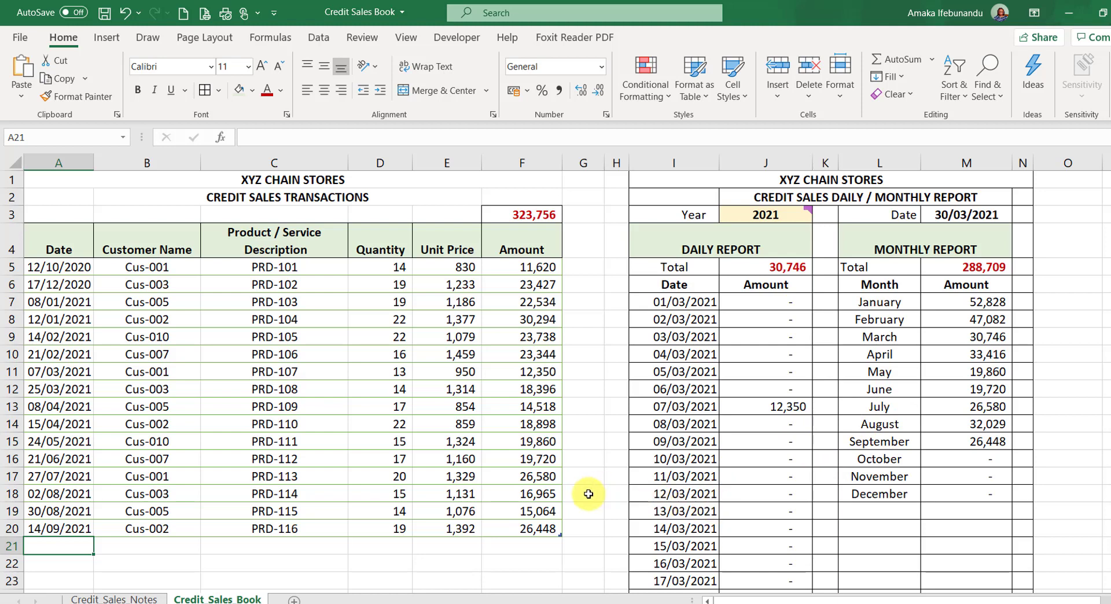
left_click(294, 600)
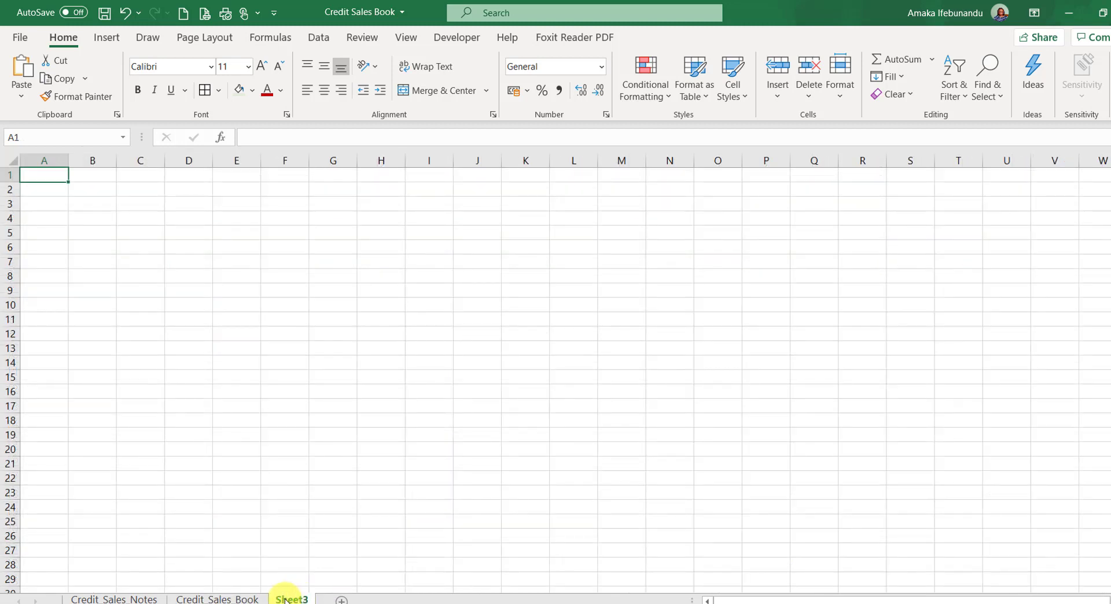
double_click(287, 599)
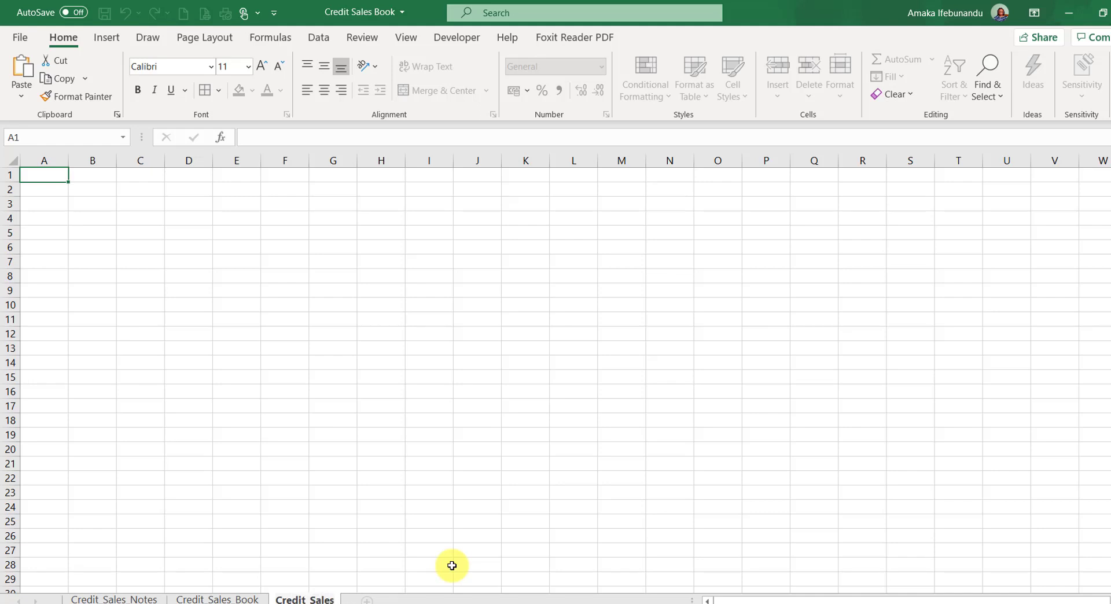
key("Return")
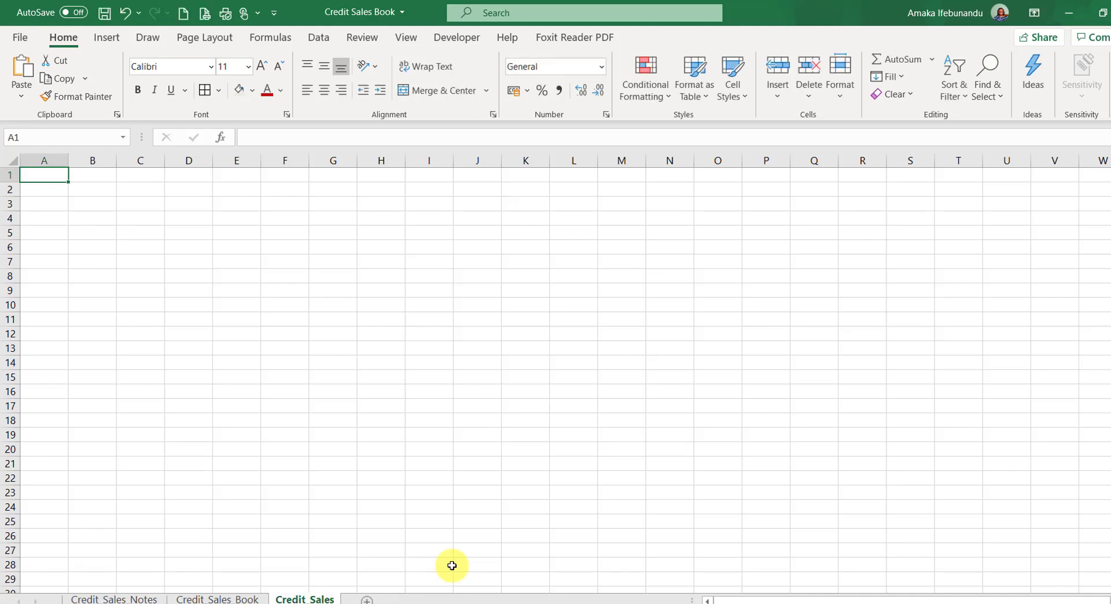
- Copy the transactions in A4:F20 of Credit_Sales_Book and paste them as values only into the Credit_Sales sheet from A4
left_click(225, 599)
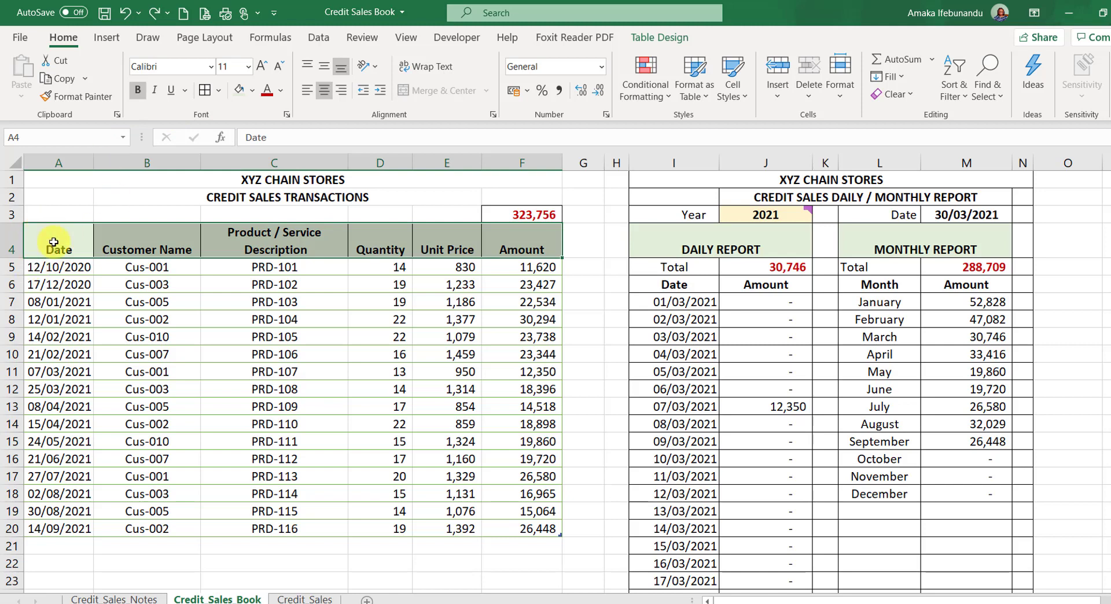
left_click_drag(53, 242, 506, 520)
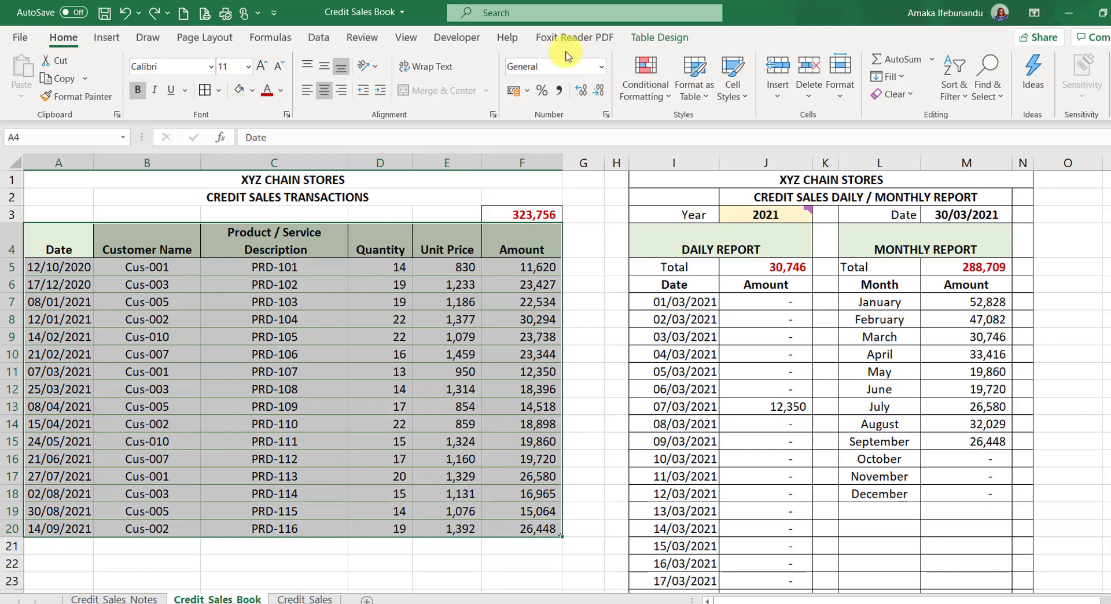
key("ctrl+c")
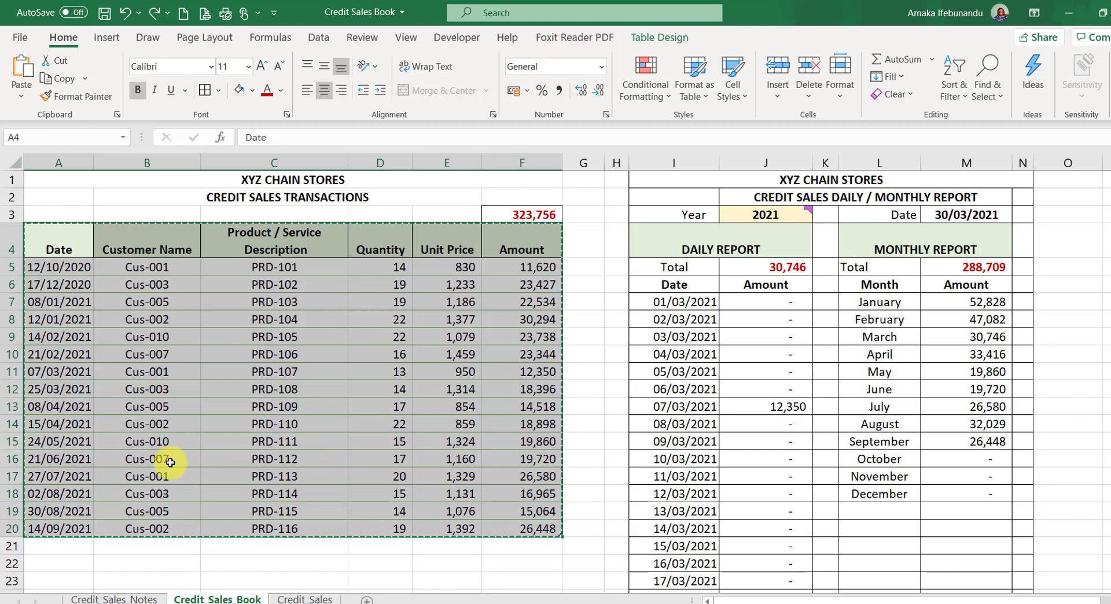
left_click(290, 599)
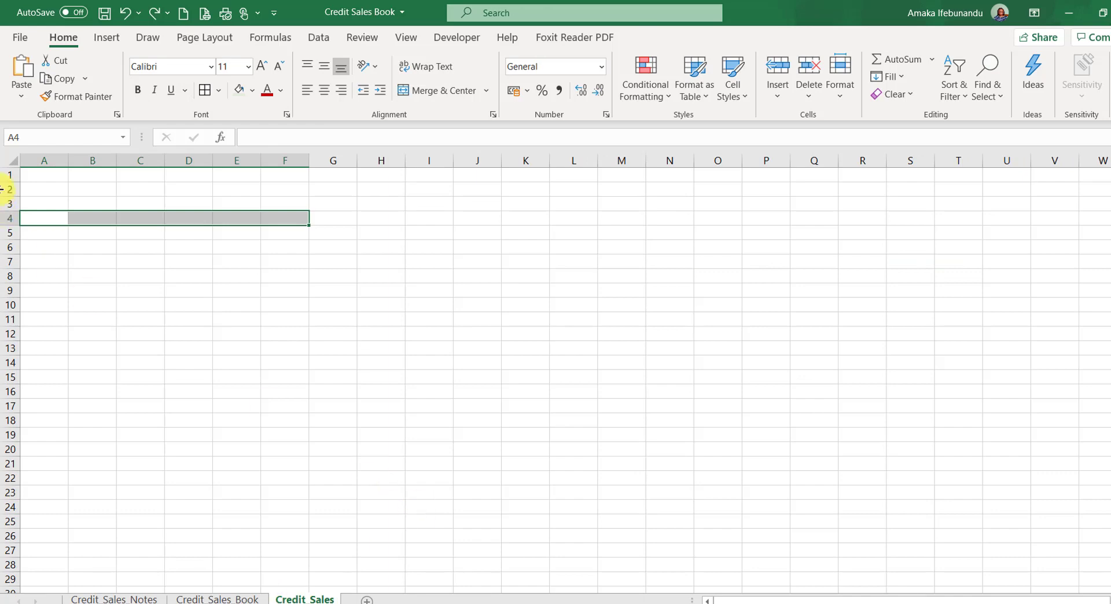
left_click(30, 99)
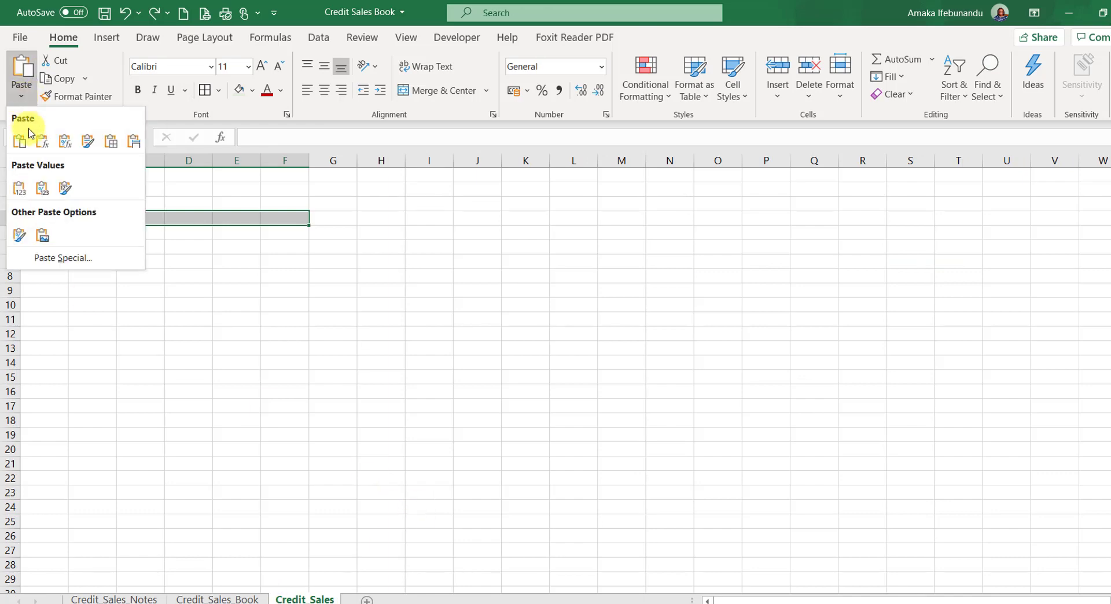
left_click(22, 188)
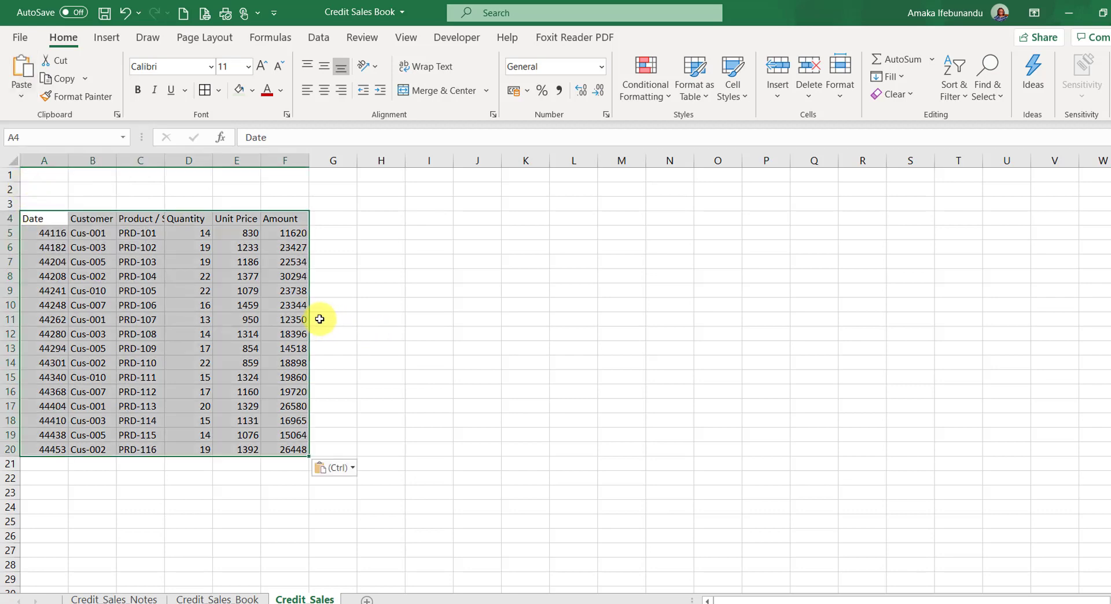
left_click(373, 316)
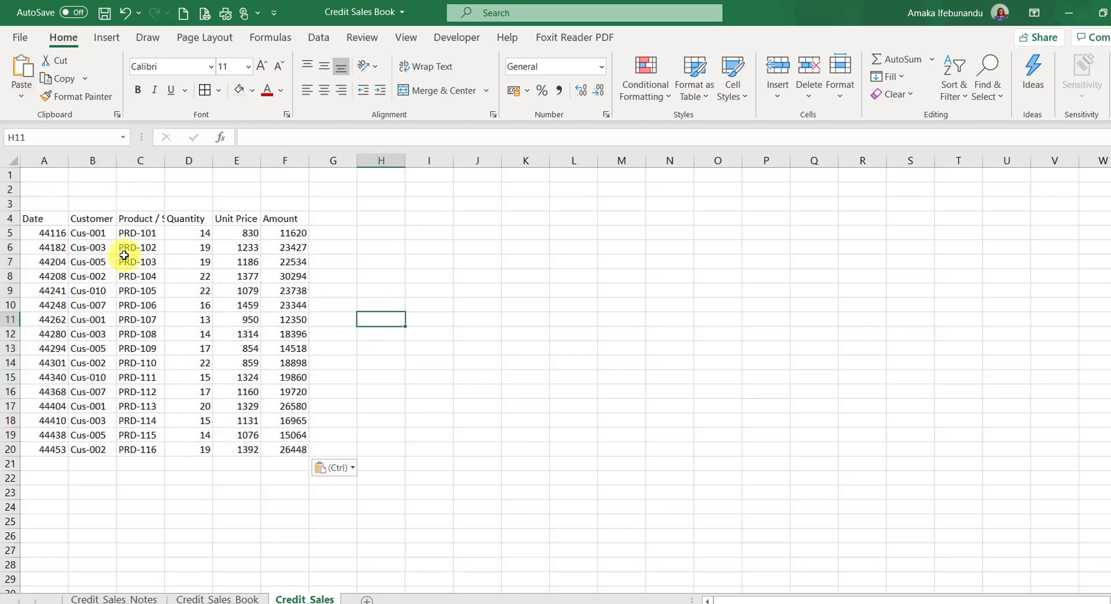
- Make the header row A4:F4 bold and format the dates in A5:A20 as Short Date
left_click(42, 213)
left_click_drag(43, 219, 284, 220)
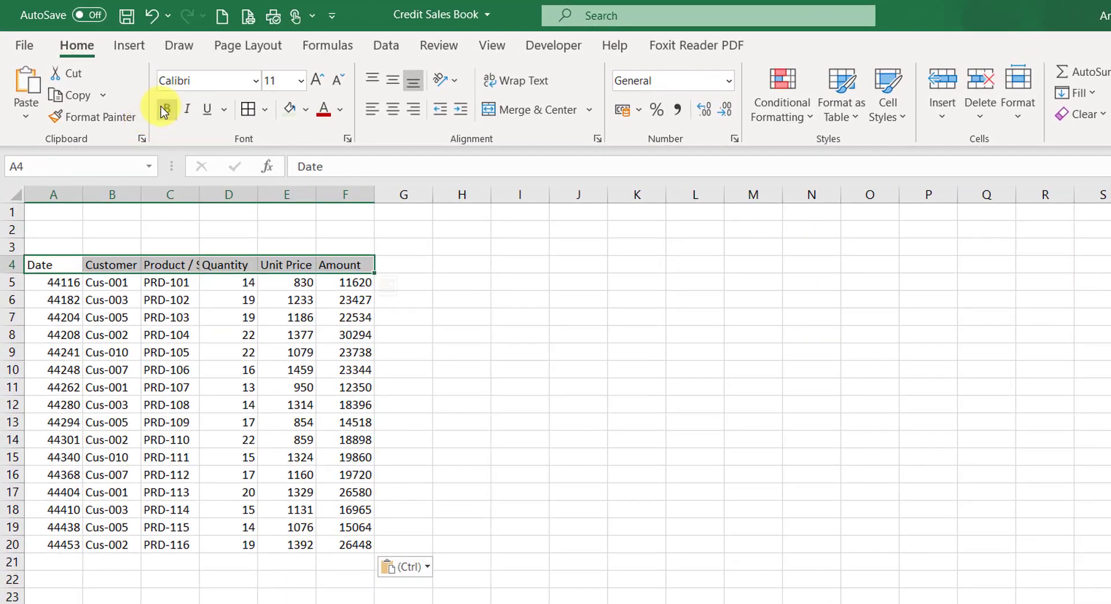
left_click(165, 110)
left_click_drag(63, 283, 51, 542)
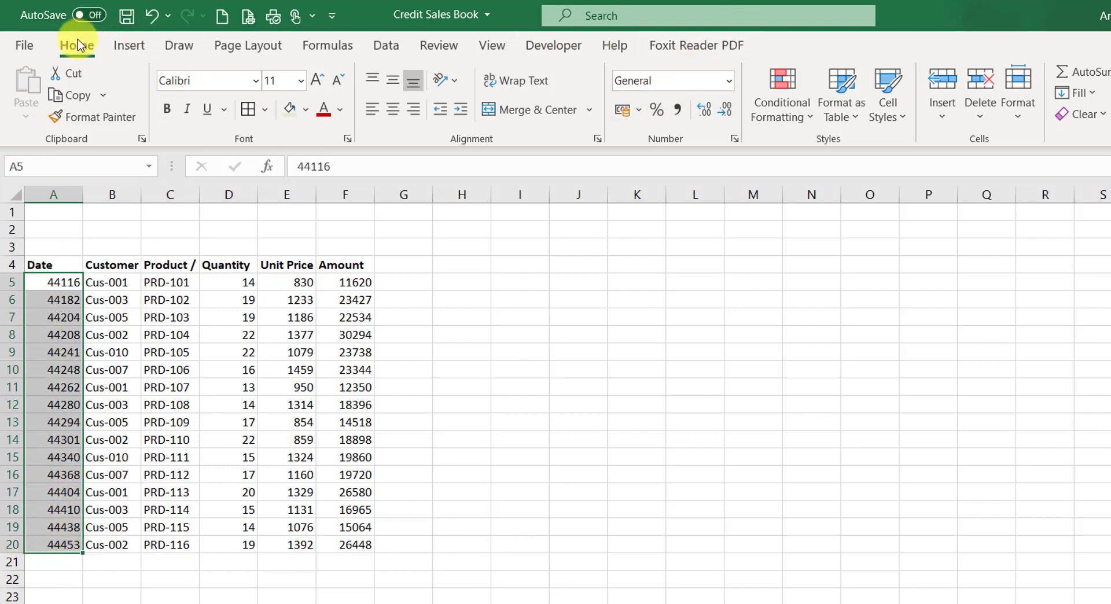
left_click(730, 83)
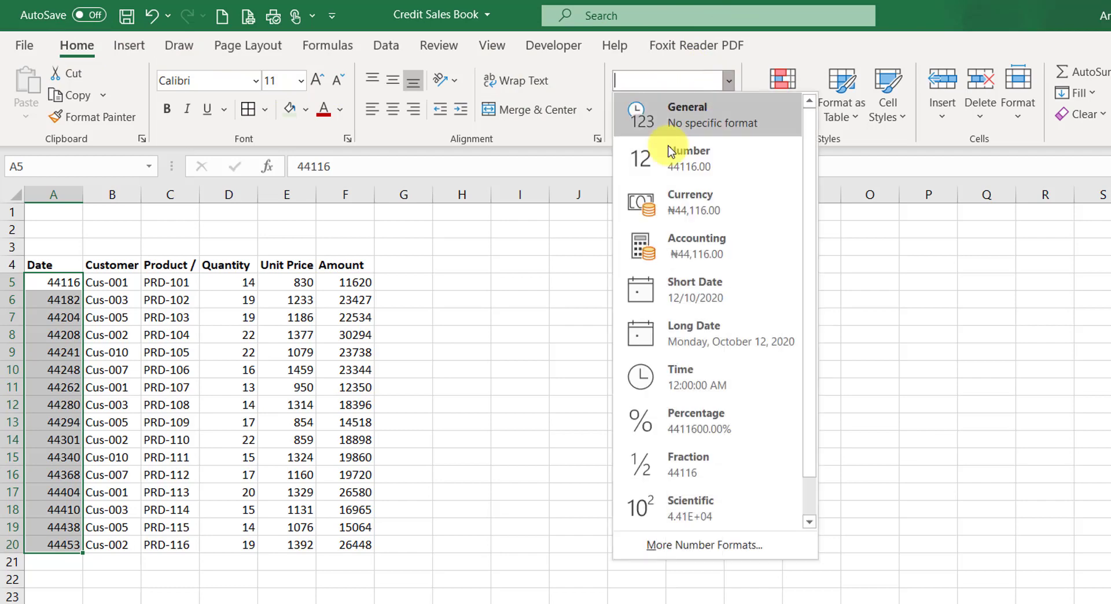
left_click(710, 293)
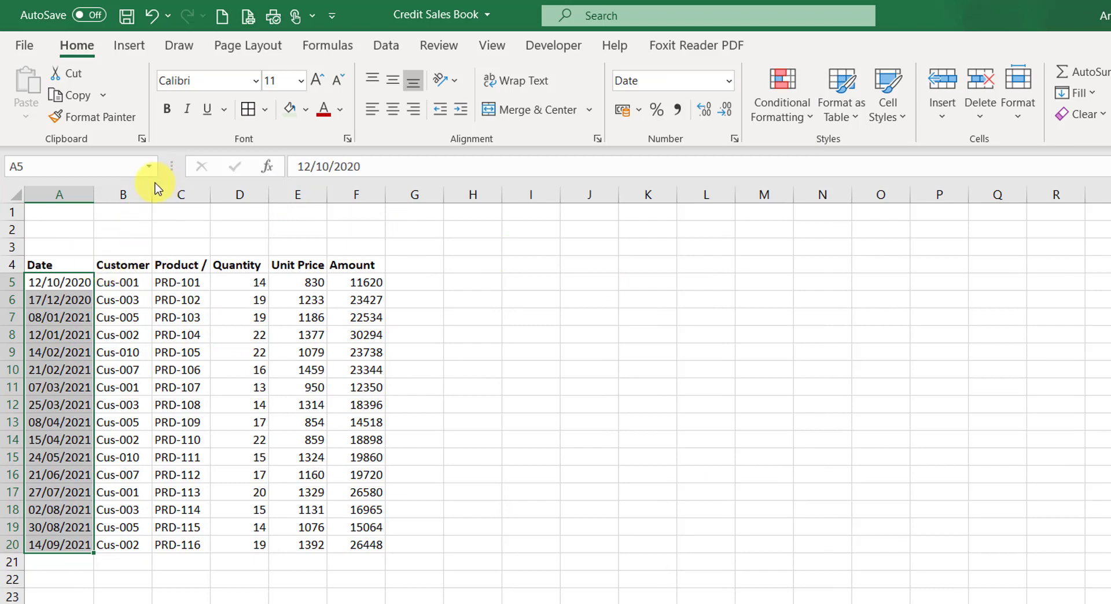
- Widen columns B to F and split the Customer Name and Product / Service Description headers onto two lines
left_click_drag(151, 195, 183, 198)
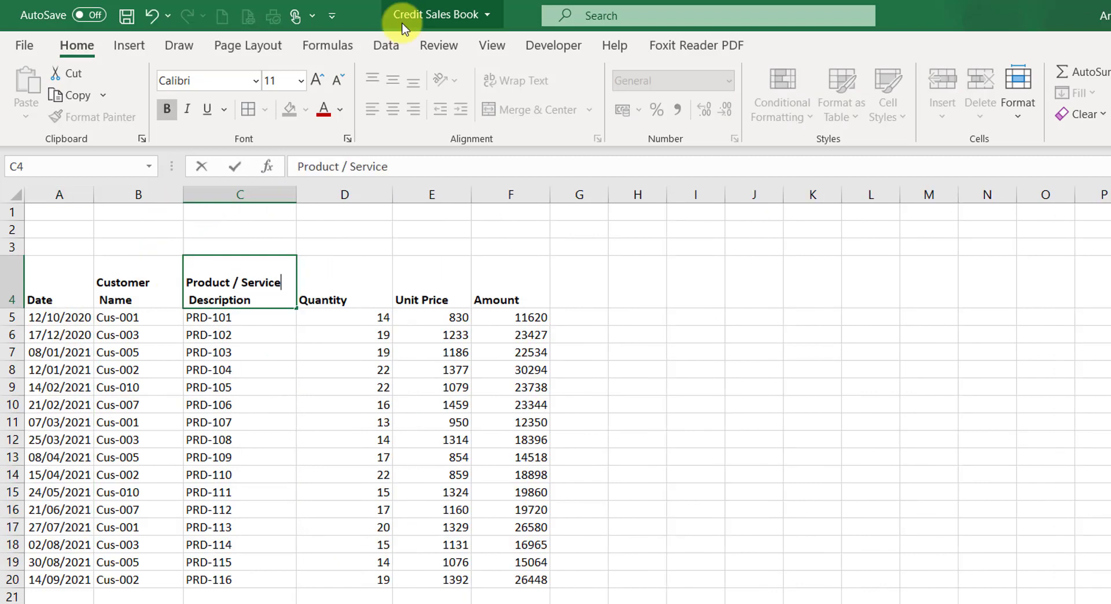
left_click(366, 347)
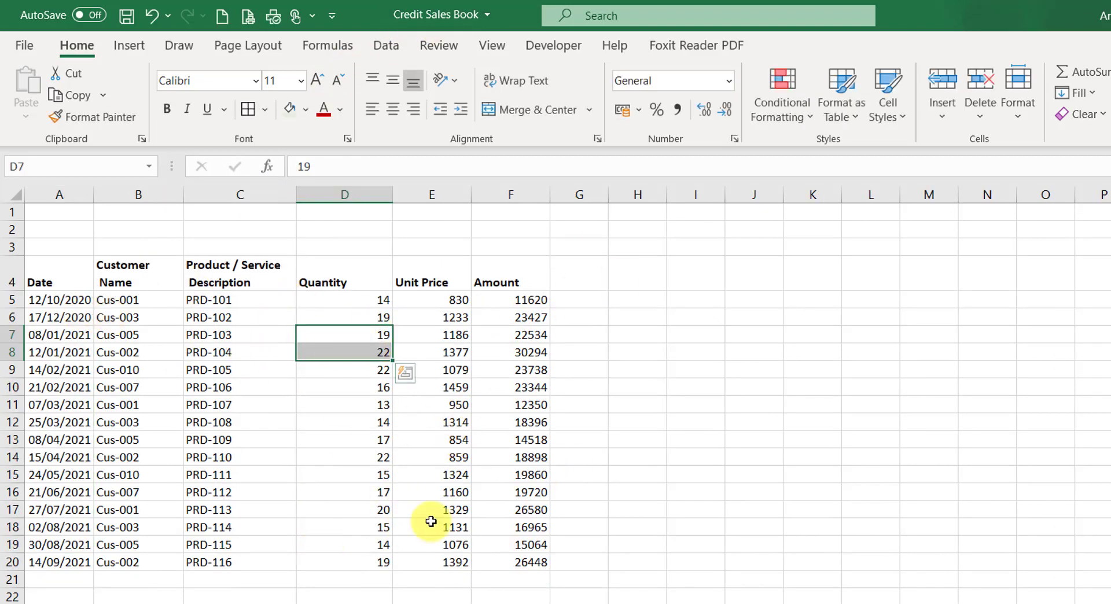
left_click(615, 405)
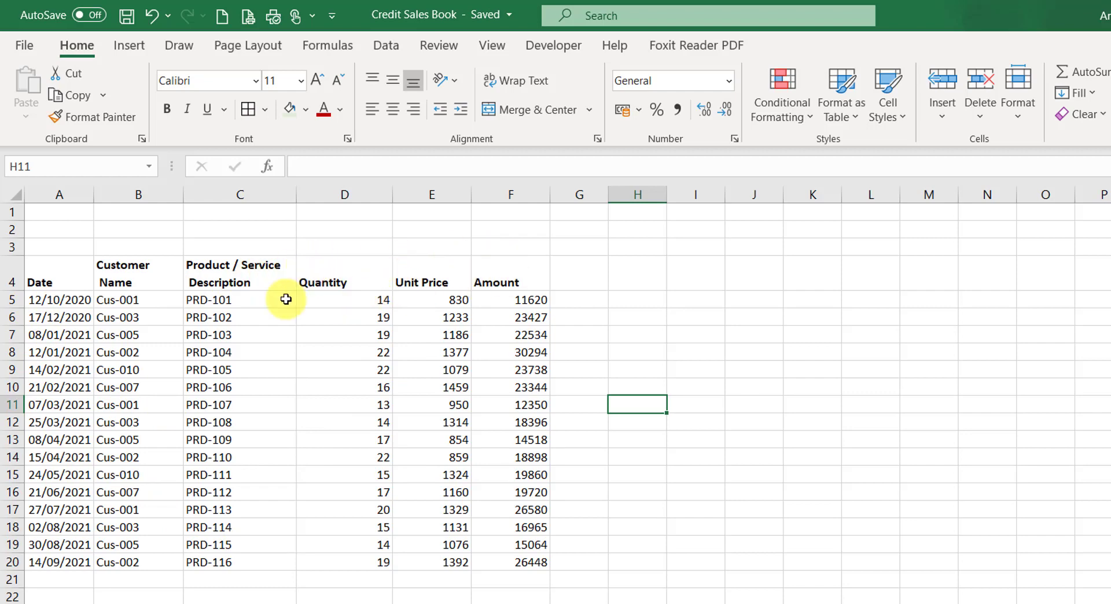
- Clear the pasted amounts in F5:F20 and format D5:F20 with thousands separators and no decimal places
left_click_drag(502, 299, 515, 563)
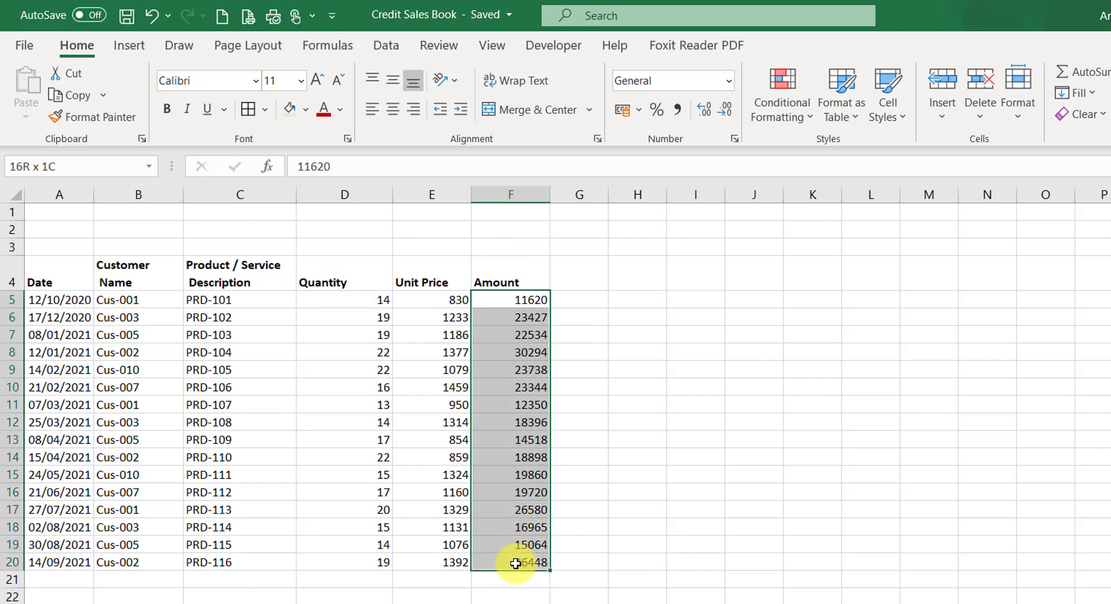
key("Delete")
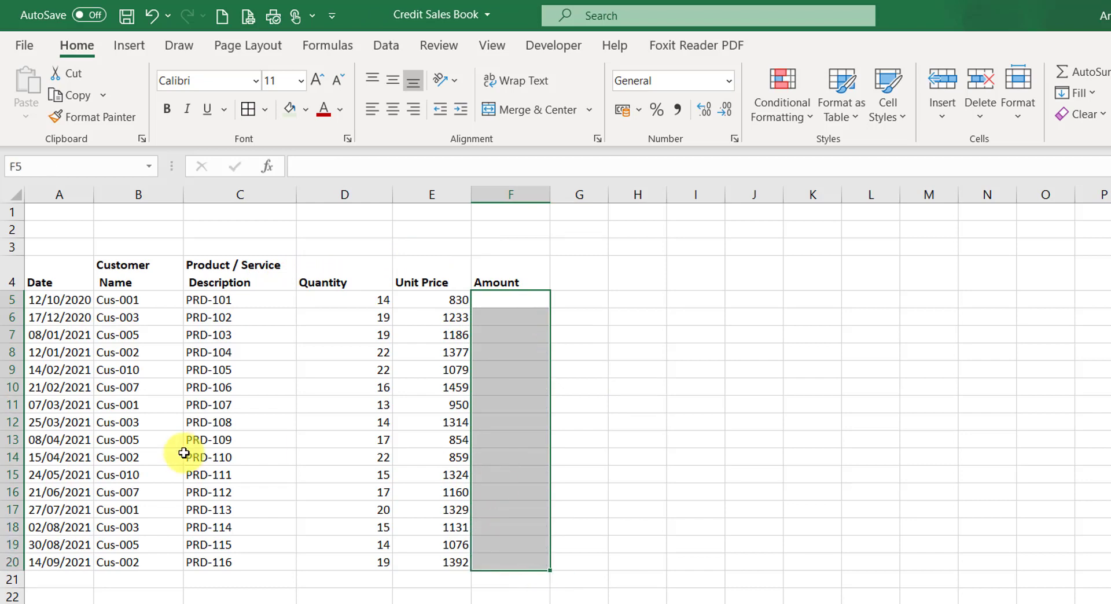
left_click_drag(349, 300, 503, 559)
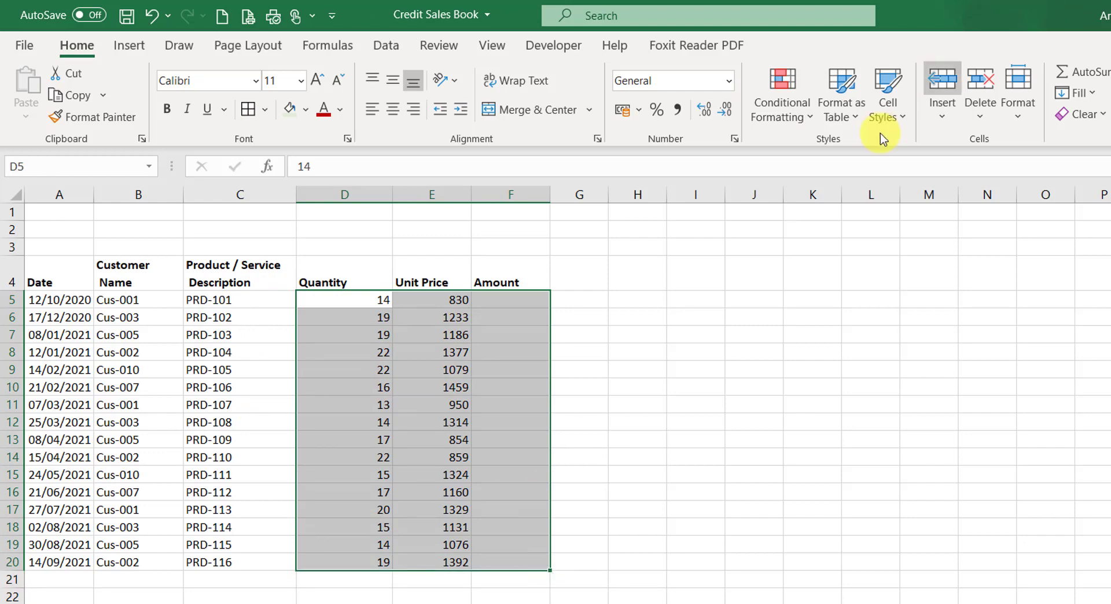
left_click(680, 107)
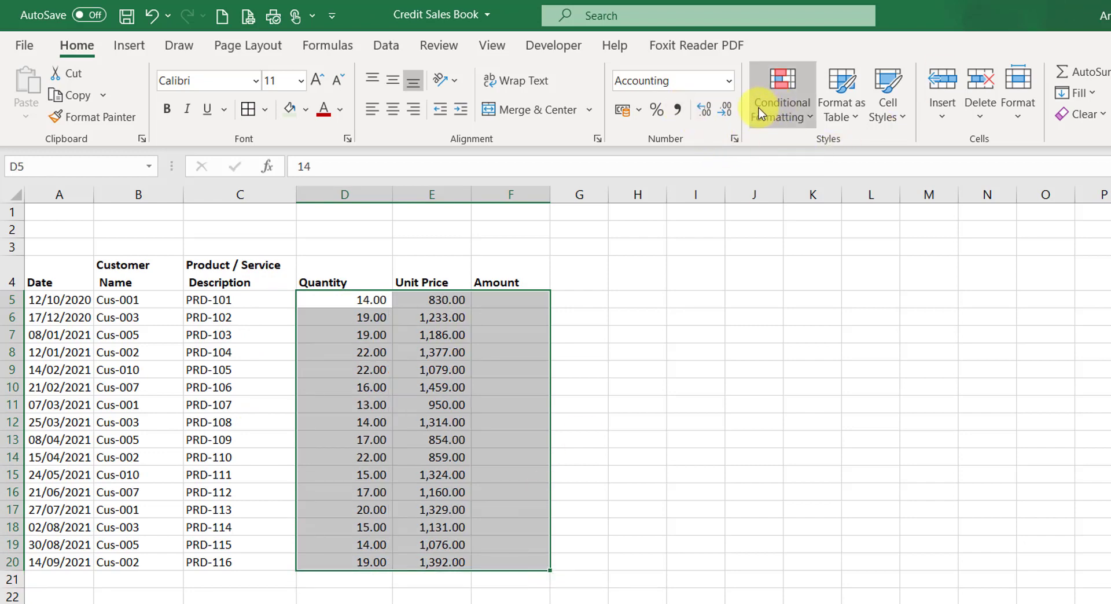
left_click(731, 106)
left_click(732, 107)
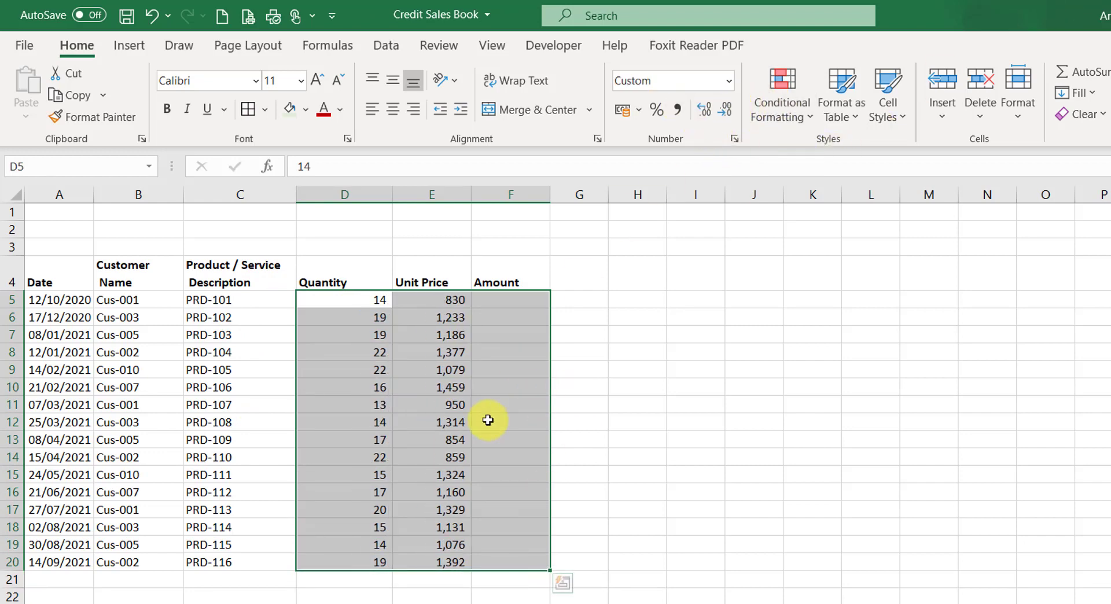
left_click(491, 418)
- Apply all borders to the header cells A4:F4
mouse_move(45, 276)
left_mouse_down()
mouse_move(409, 247)
mouse_move(491, 261)
left_mouse_up()
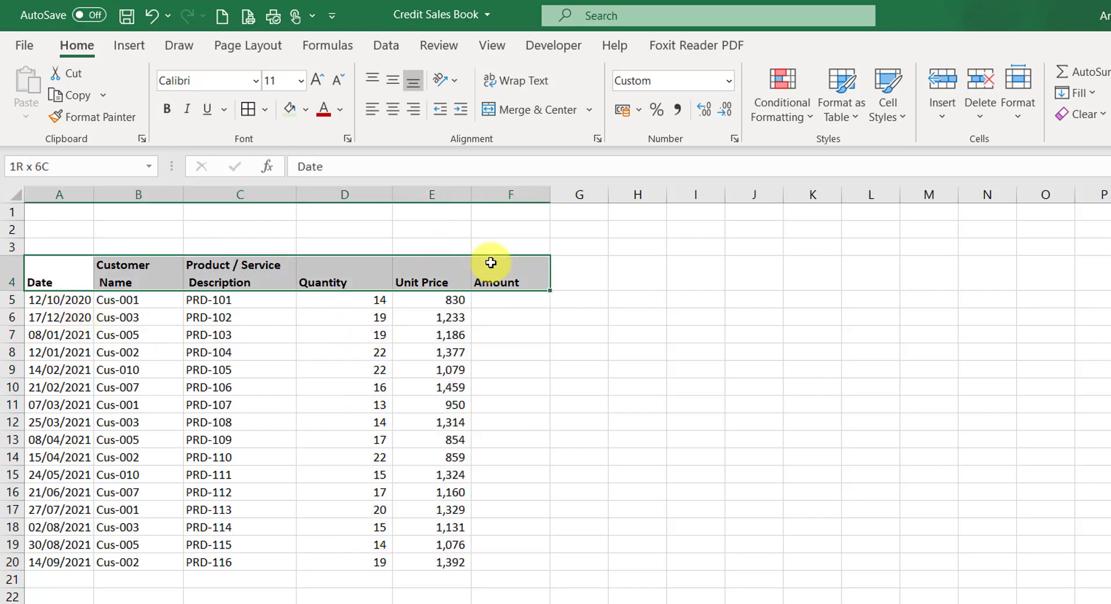
left_click(248, 110)
left_click(384, 373)
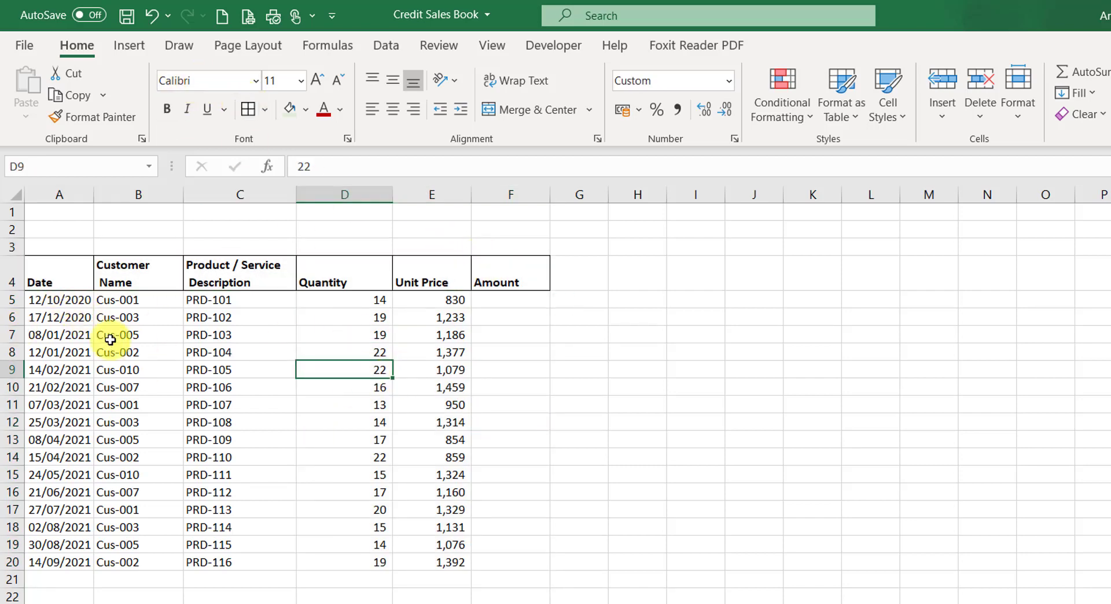
- Convert A4:F20 into a table with headers and clear its default table style
left_click(81, 298)
key("ctrl+t")
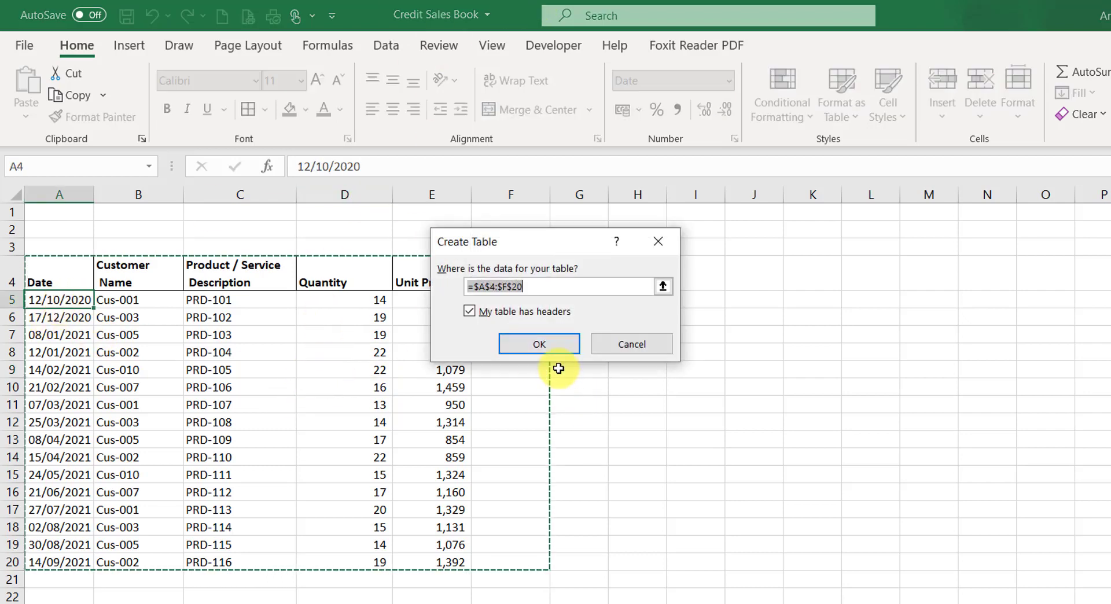
left_click(524, 346)
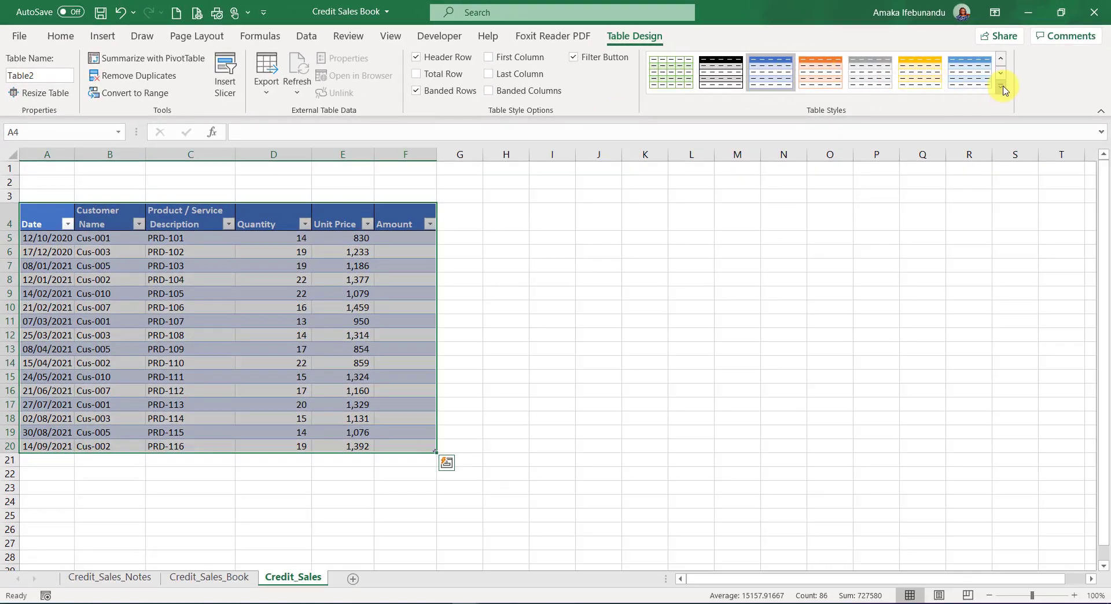
left_click(1002, 86)
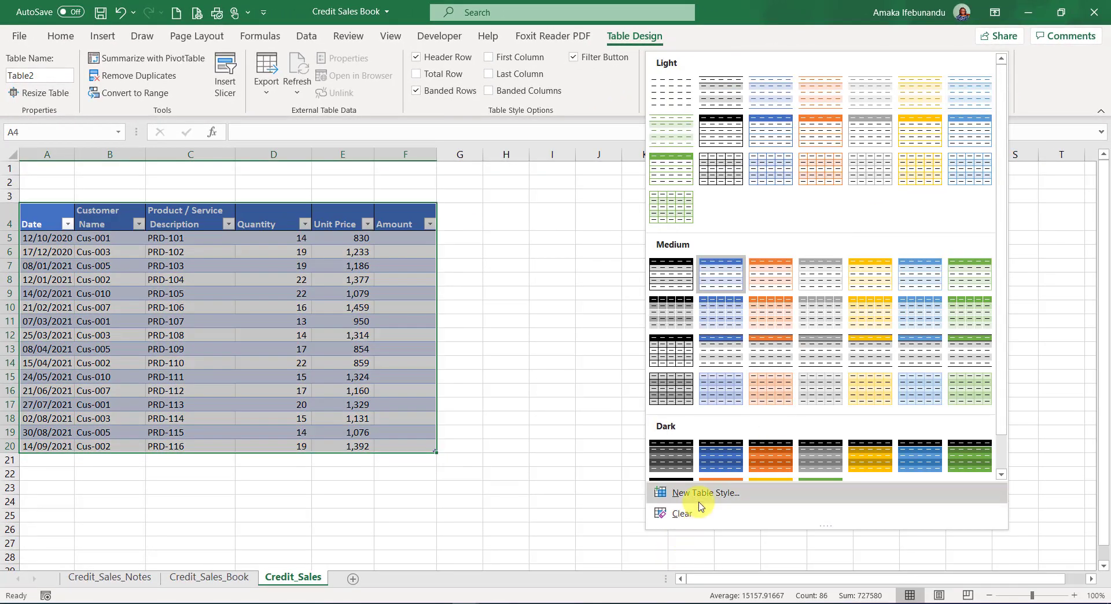
left_click(689, 517)
left_click(272, 266)
- Turn off the table's filter buttons and fill the header row A4:F4 with light gold
left_click_drag(42, 218, 387, 214)
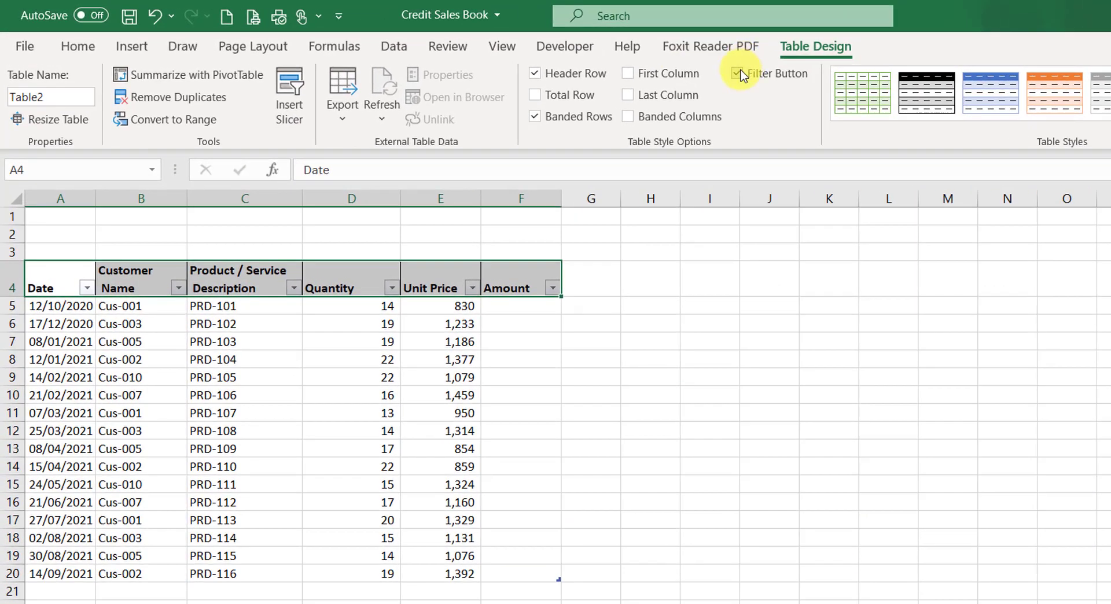
left_click(737, 73)
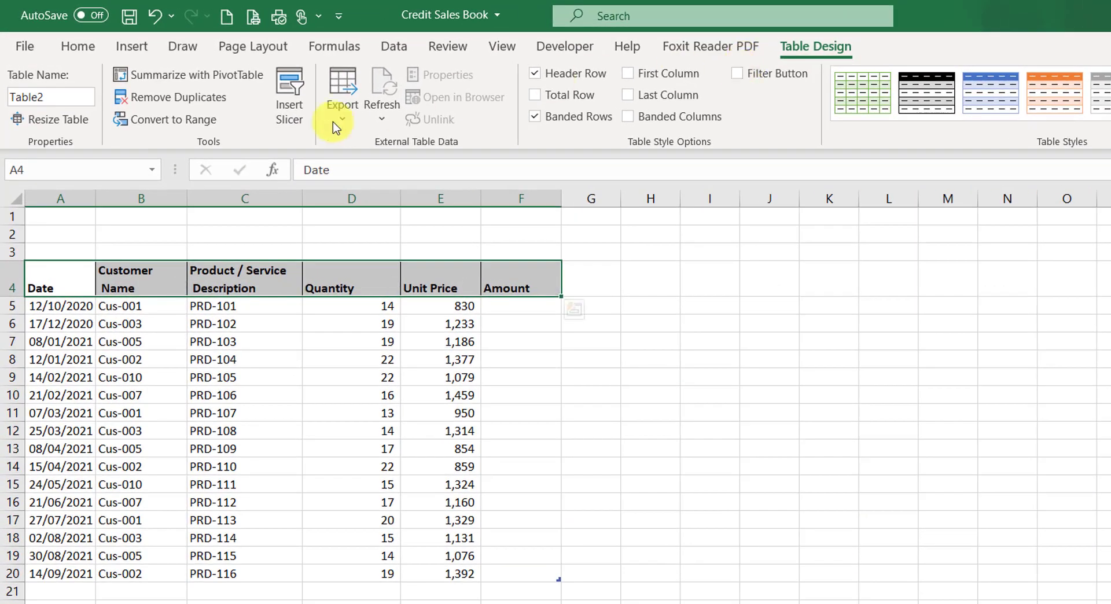
left_click(78, 47)
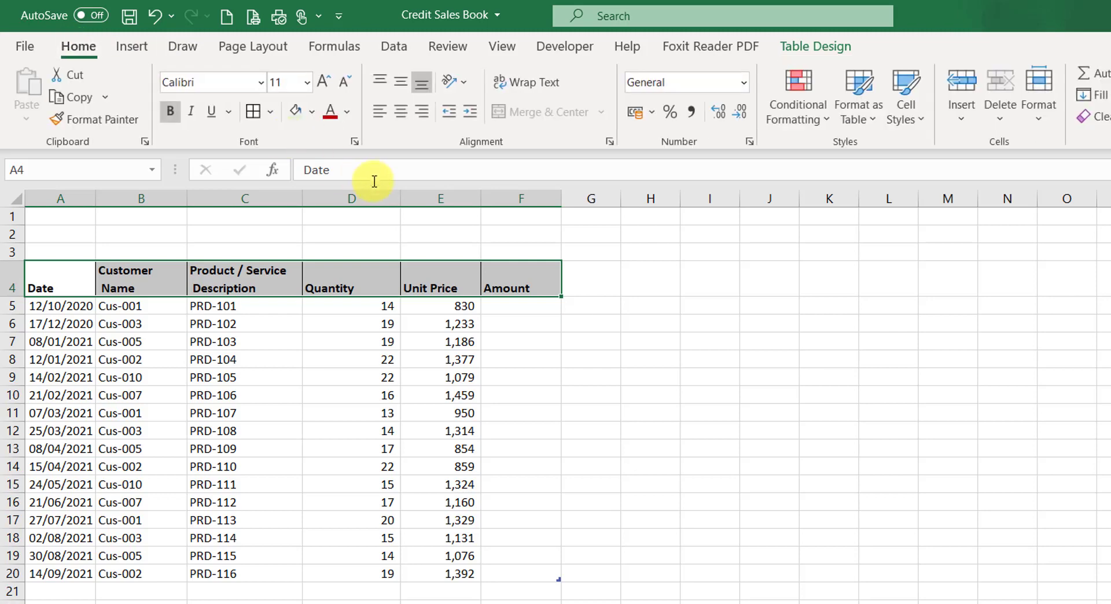
left_click(311, 112)
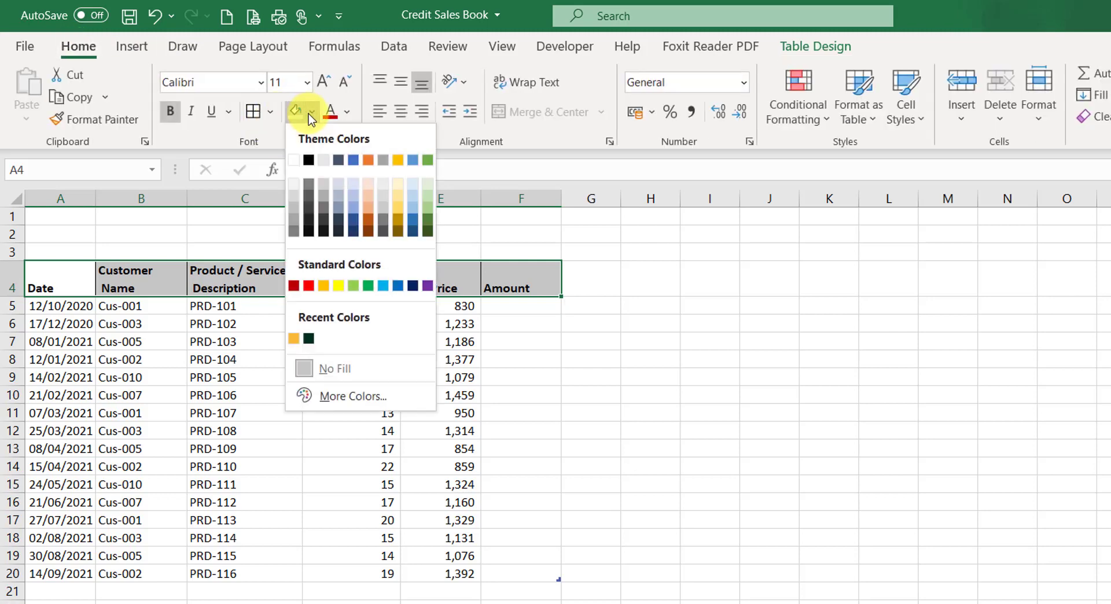
left_click(397, 184)
left_click(524, 466)
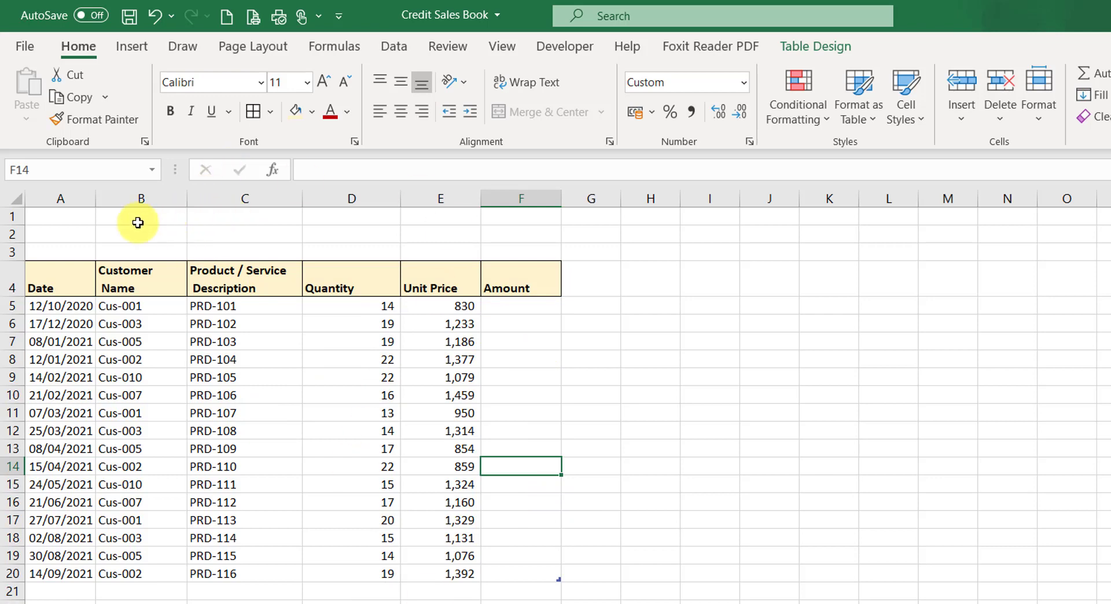
- Enter the title EXAMPLE LIMITED in A1 and the subtitle CREDIT SALES TRANSACTIONS in B2
left_click_drag(79, 218, 527, 196)
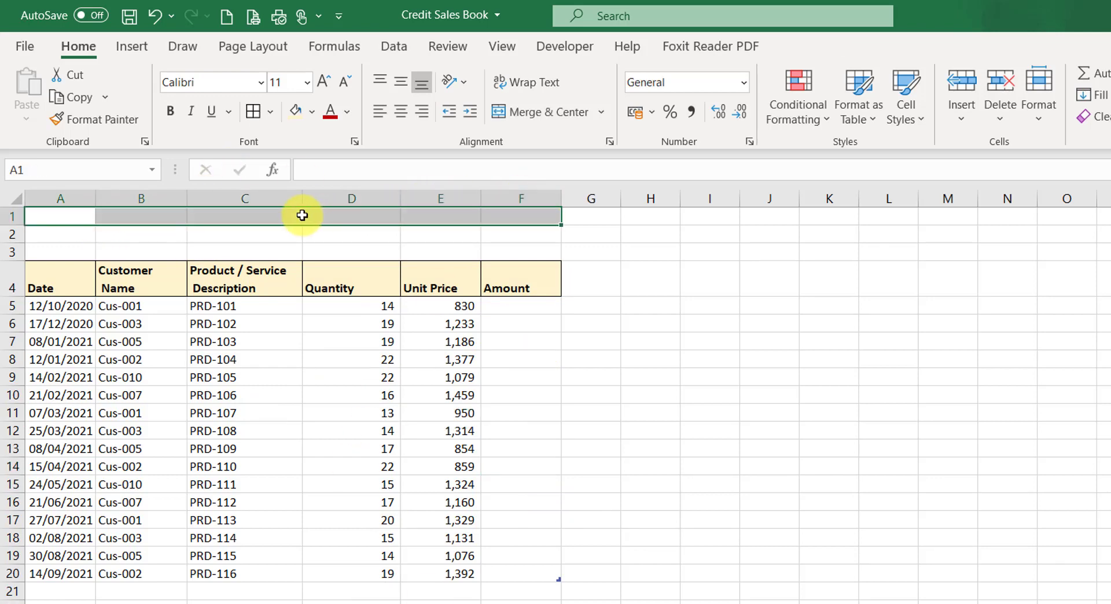
left_click(70, 219)
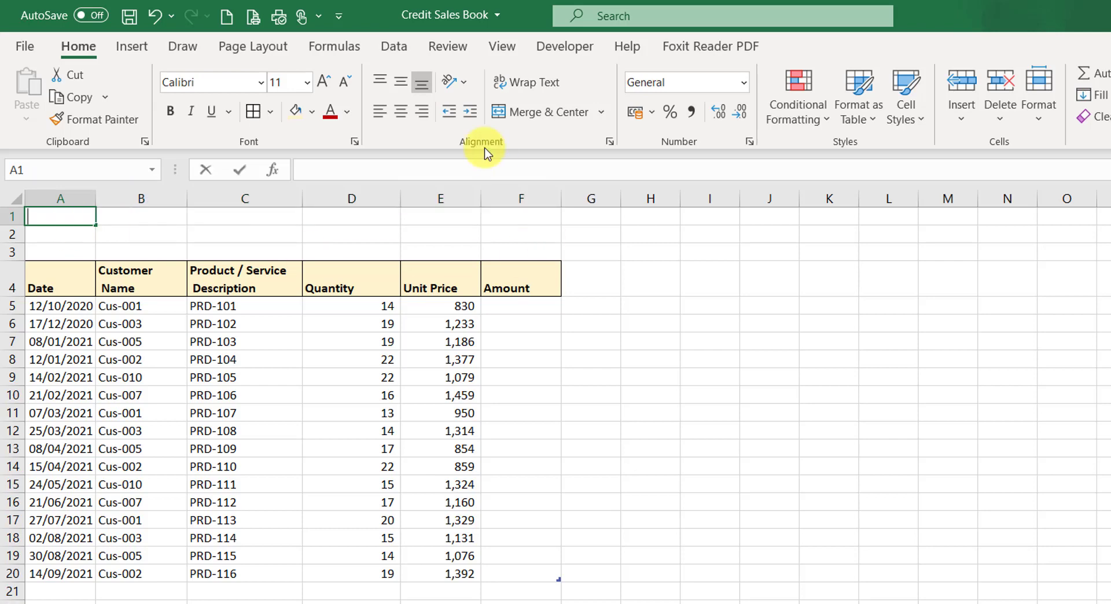
type("EXAMPLE LIMITED")
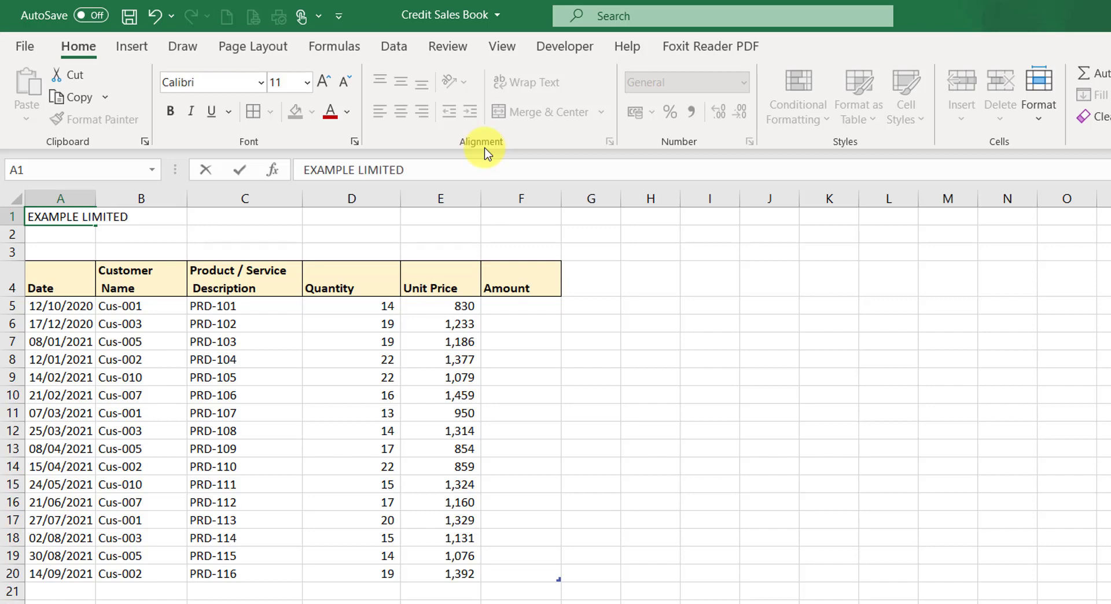
key("Return")
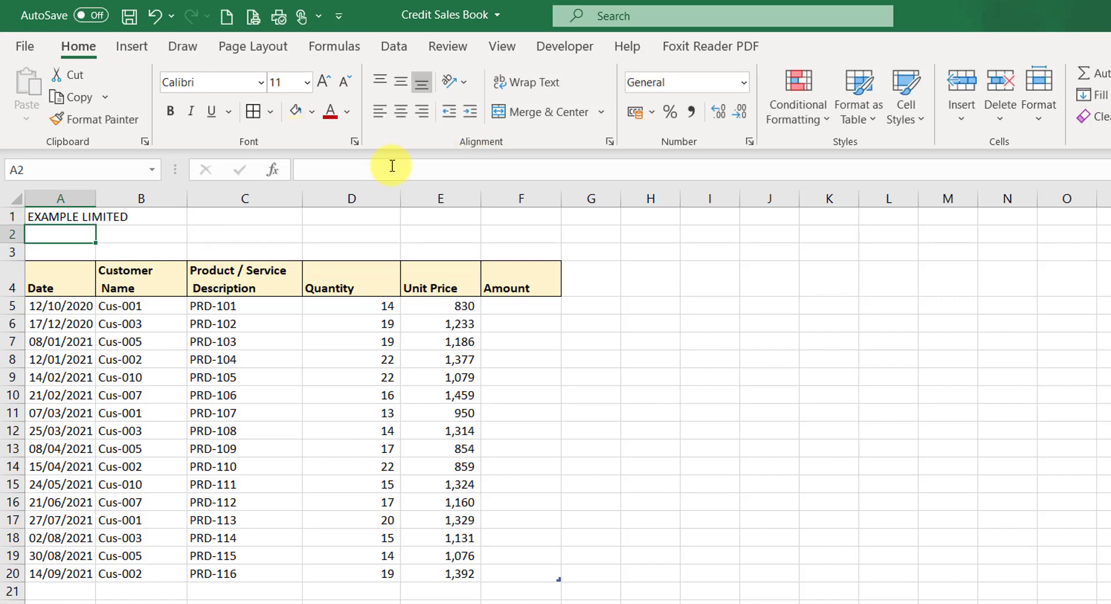
left_click(152, 232)
type("CREDIT SALES TRANSACTIONS")
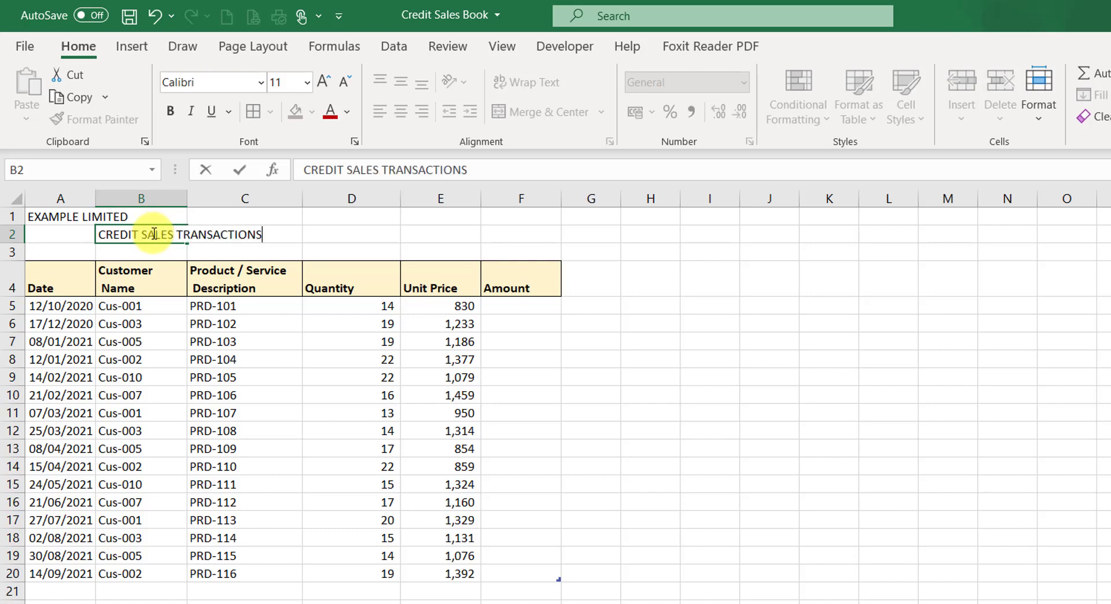
key("Return")
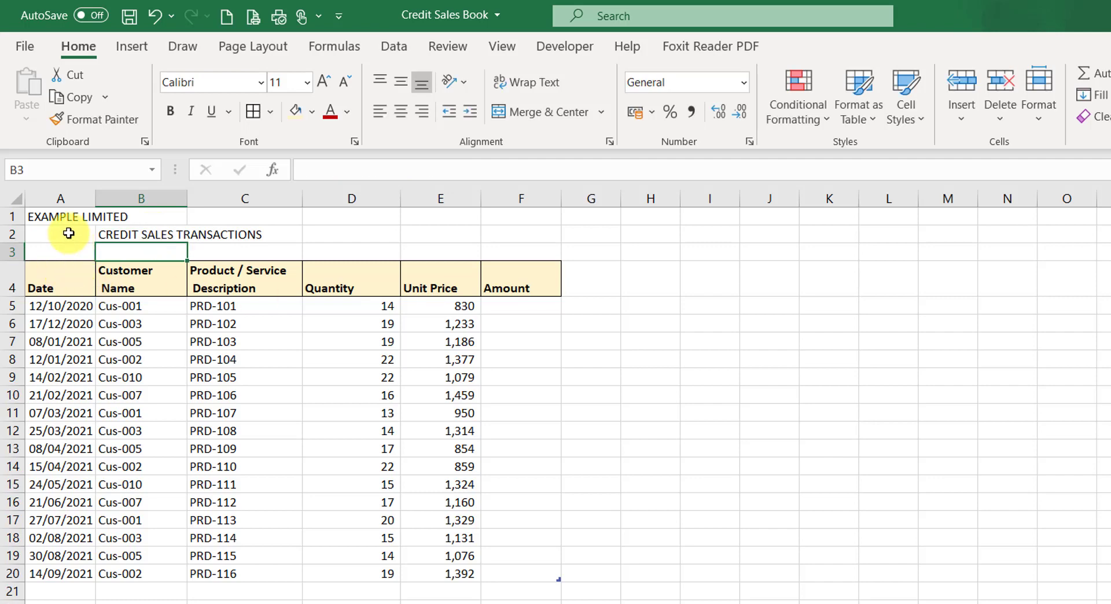
- Merge and center the title across A1:F1 and the subtitle across B2:E2
left_click(60, 216)
left_click_drag(60, 216, 502, 217)
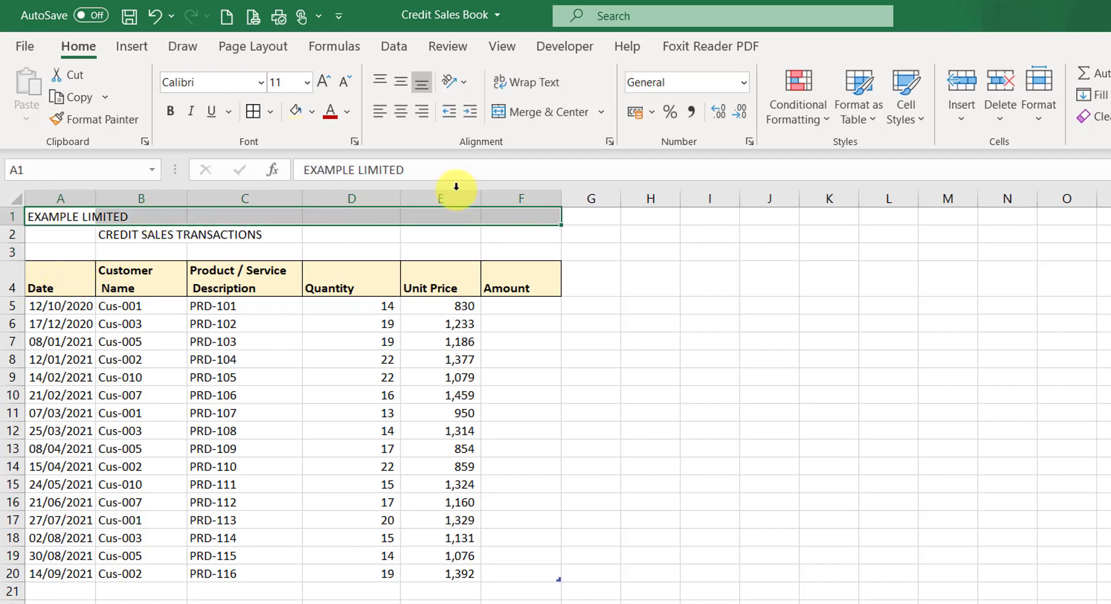
left_click(539, 112)
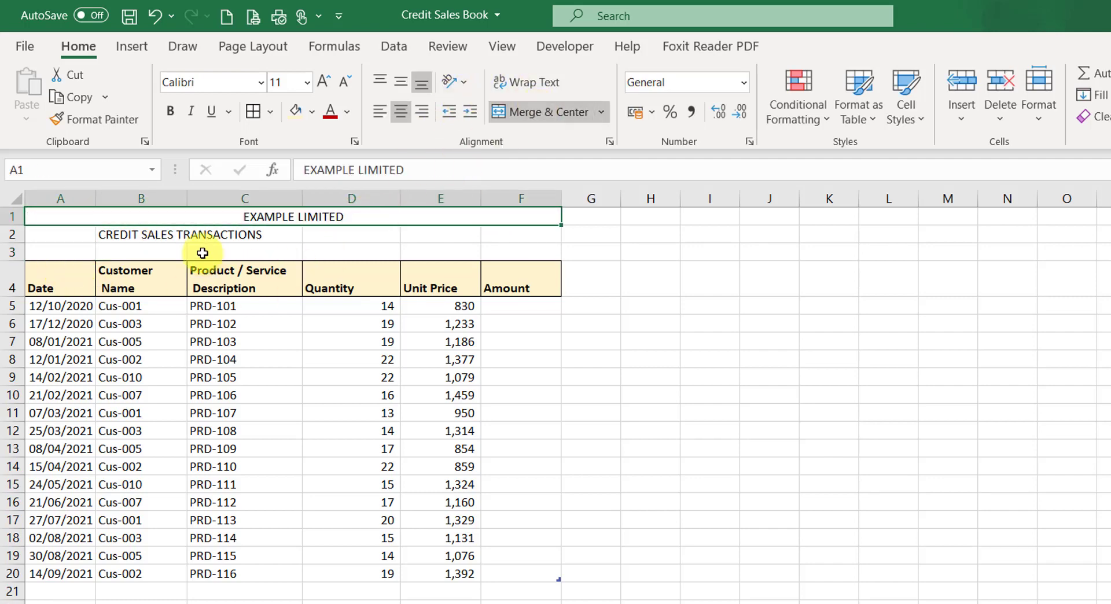
mouse_move(147, 239)
left_mouse_down()
mouse_move(144, 230)
mouse_move(439, 234)
left_mouse_up()
left_click(538, 112)
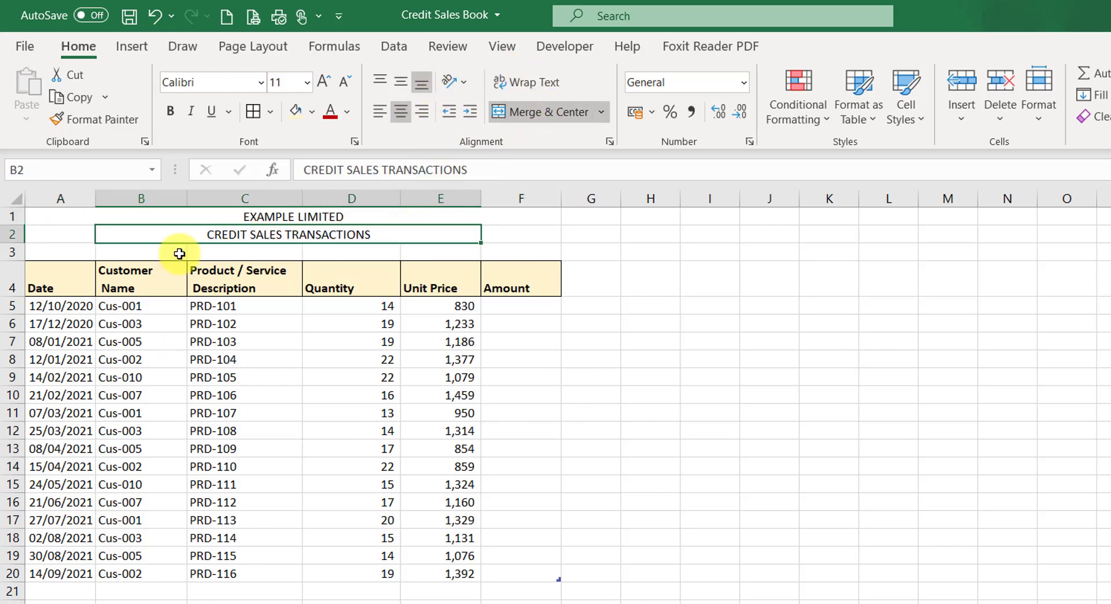
- Enlarge the EXAMPLE LIMITED title to font size 16 and increase the subtitle's font by two size steps
left_click(237, 217)
left_click(325, 85)
left_click(325, 85)
left_click(325, 85)
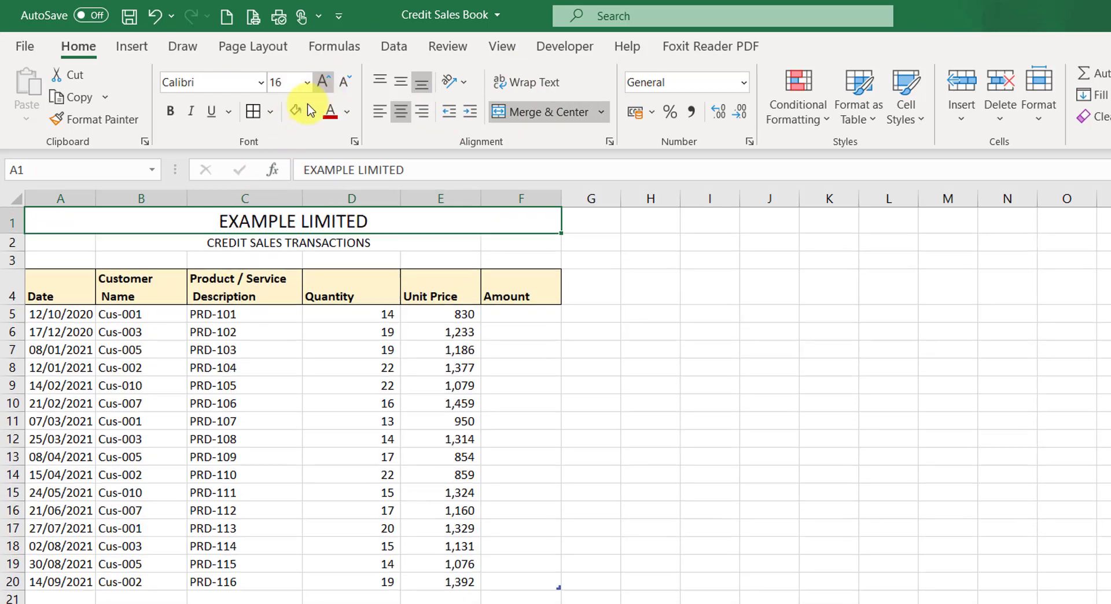
left_click(258, 242)
left_click(331, 83)
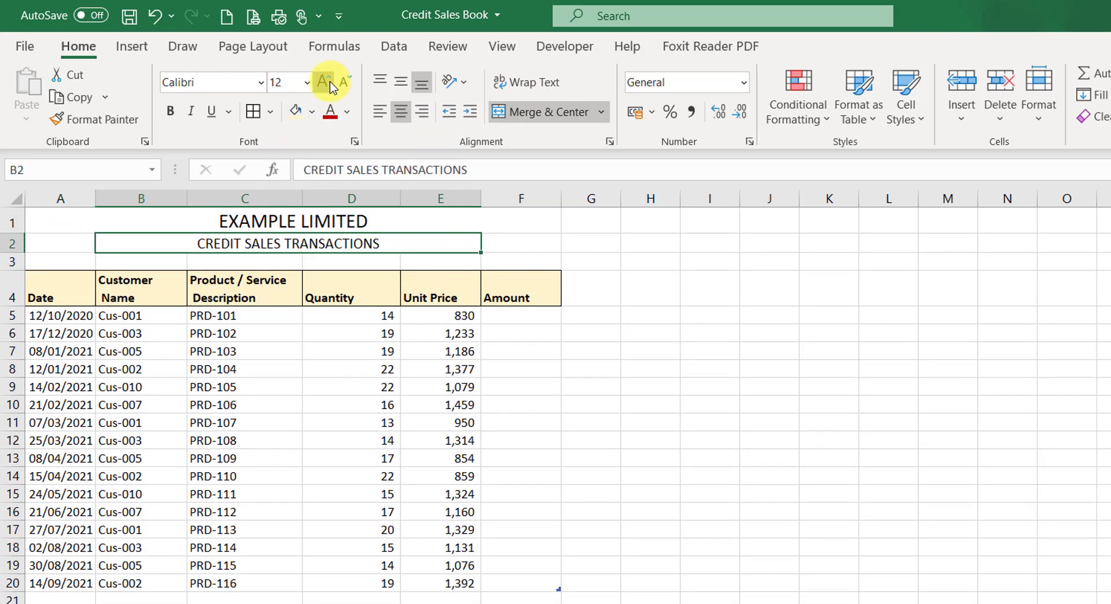
left_click(331, 83)
- Make the EXAMPLE LIMITED title and the CREDIT SALES TRANSACTIONS subtitle bold
left_click(236, 219)
left_click_drag(230, 246, 224, 241)
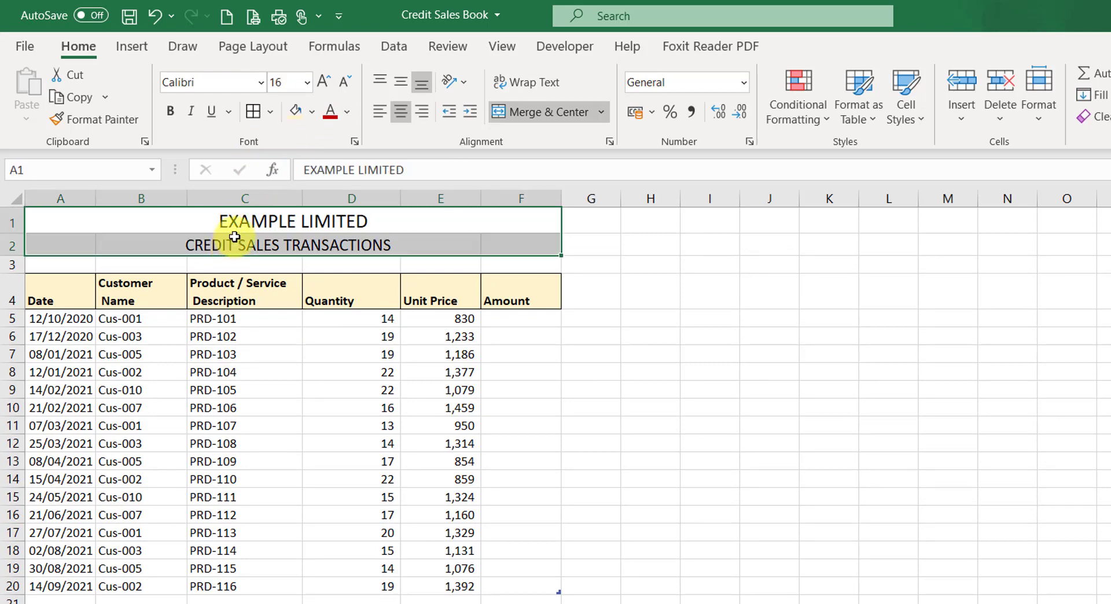
left_click(235, 221)
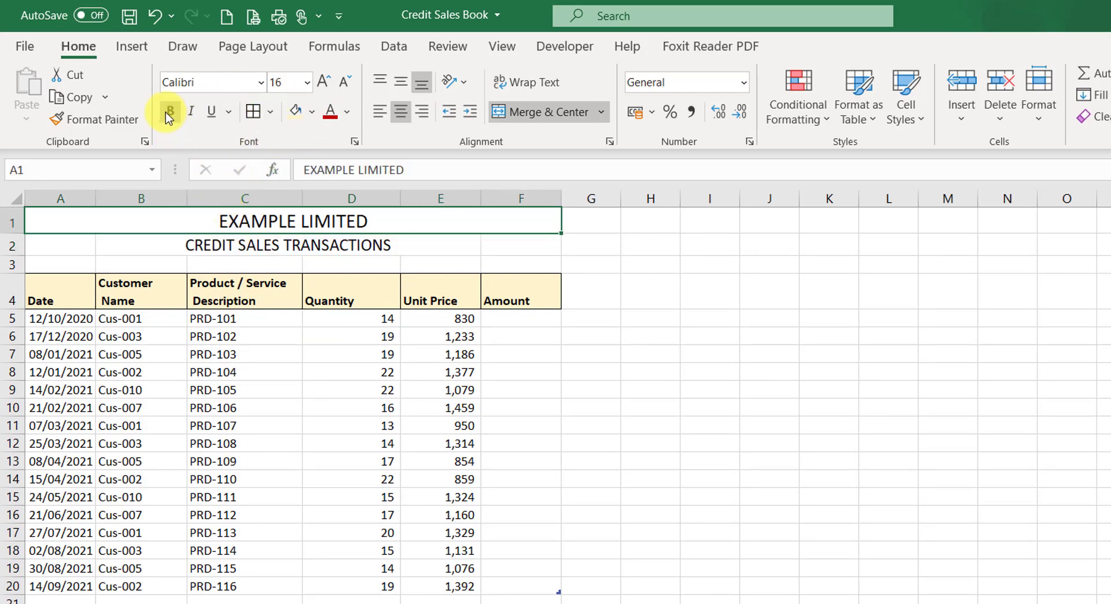
left_click(169, 111)
left_click(248, 245)
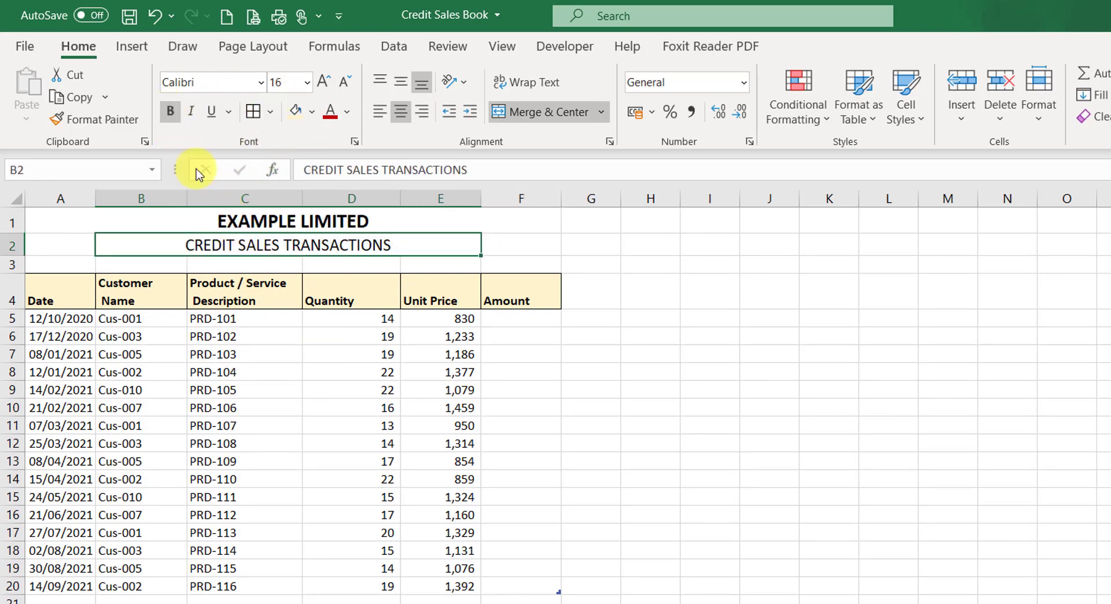
left_click(168, 111)
left_click(466, 517)
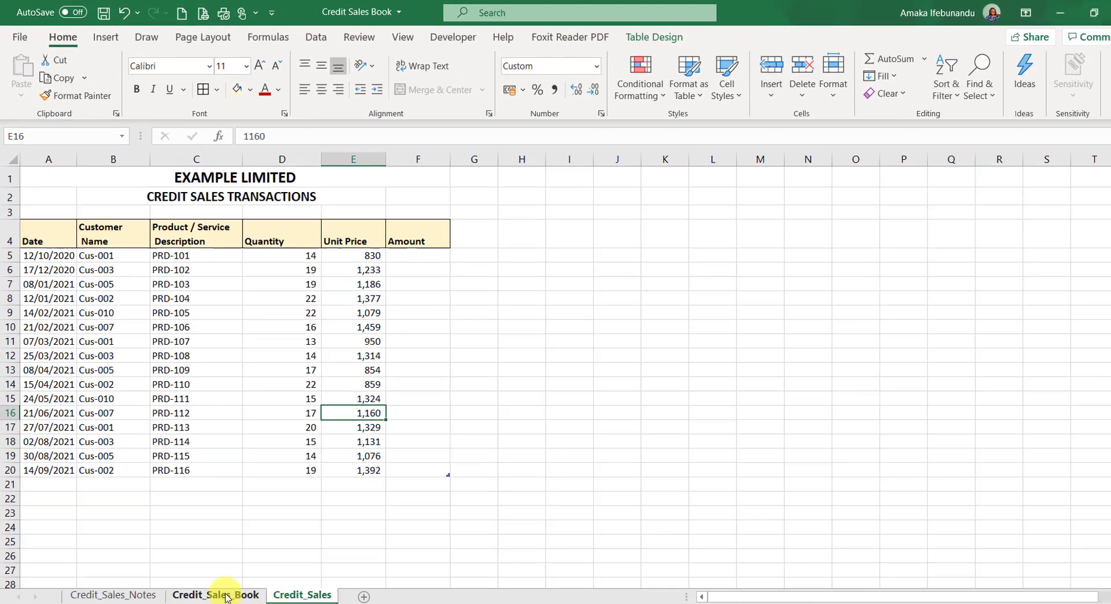
- Copy the report block I5:N37 from the Credit_Sales_Book sheet and paste it as values at I5 of Credit_Sales
left_click(226, 597)
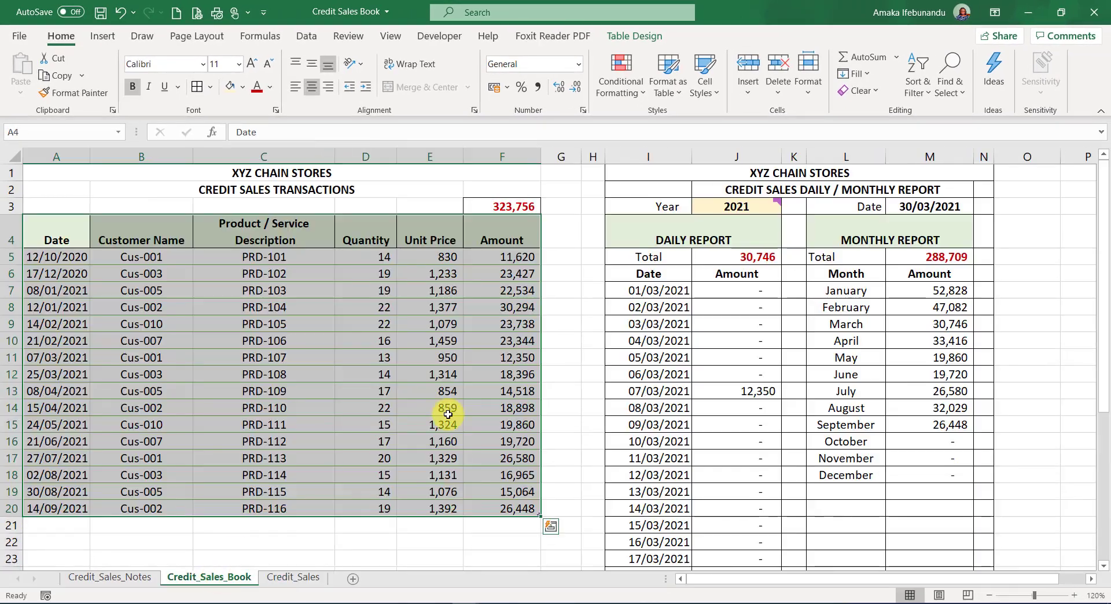
left_click_drag(642, 257, 979, 549)
key("ctrl+c")
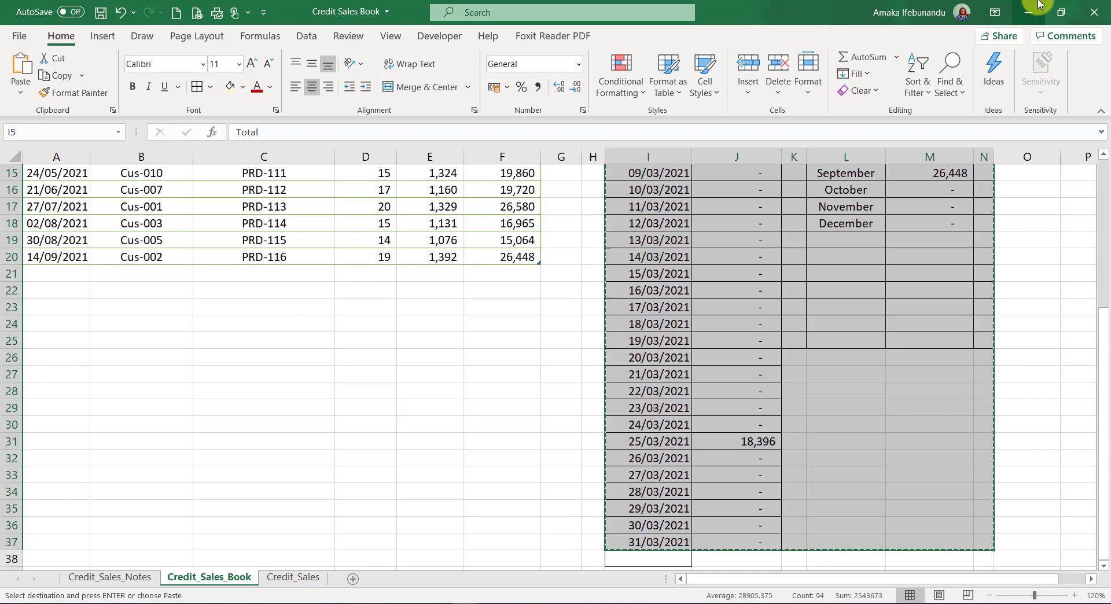
left_click(309, 580)
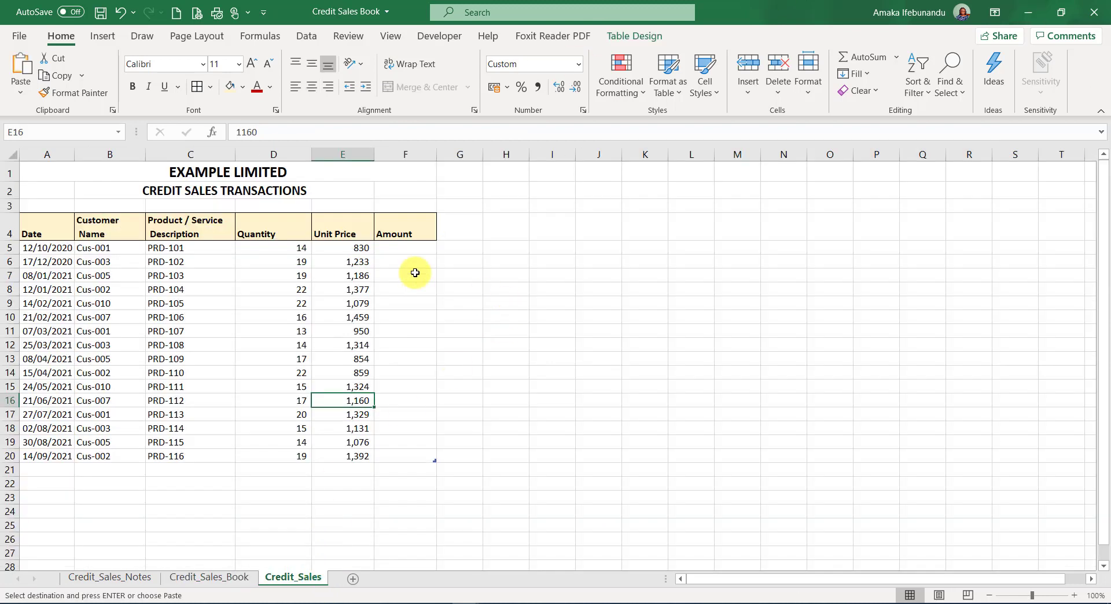
left_click(545, 230)
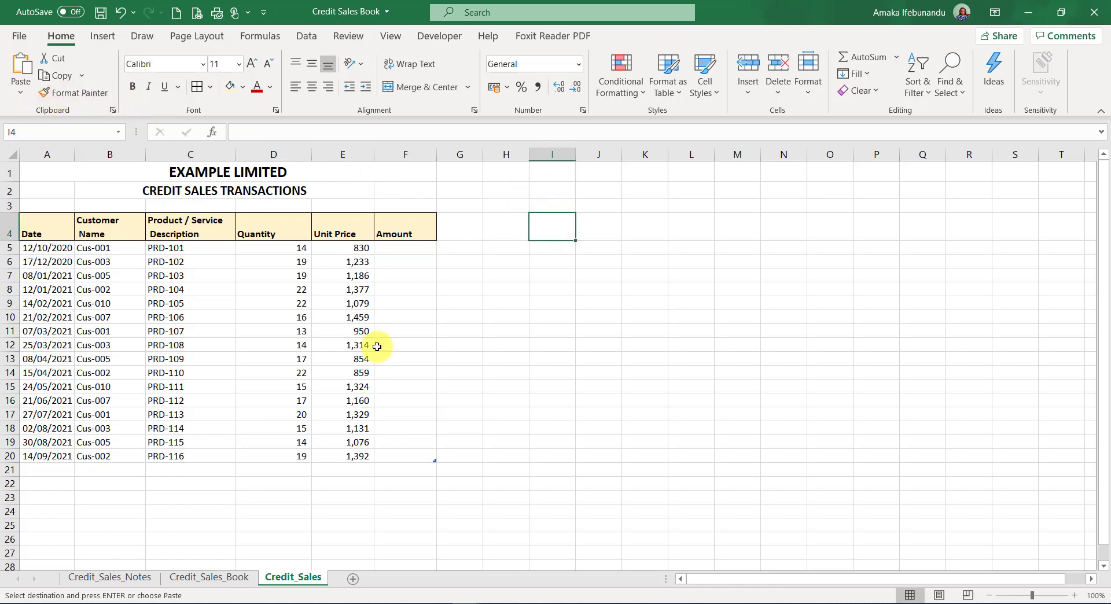
left_click(555, 249)
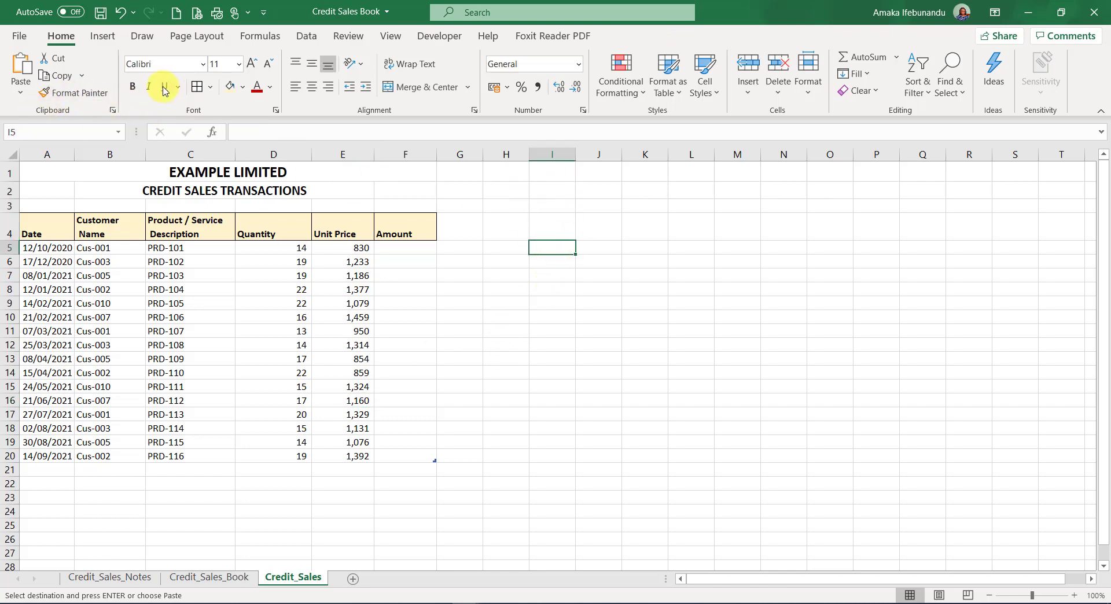
left_click(21, 92)
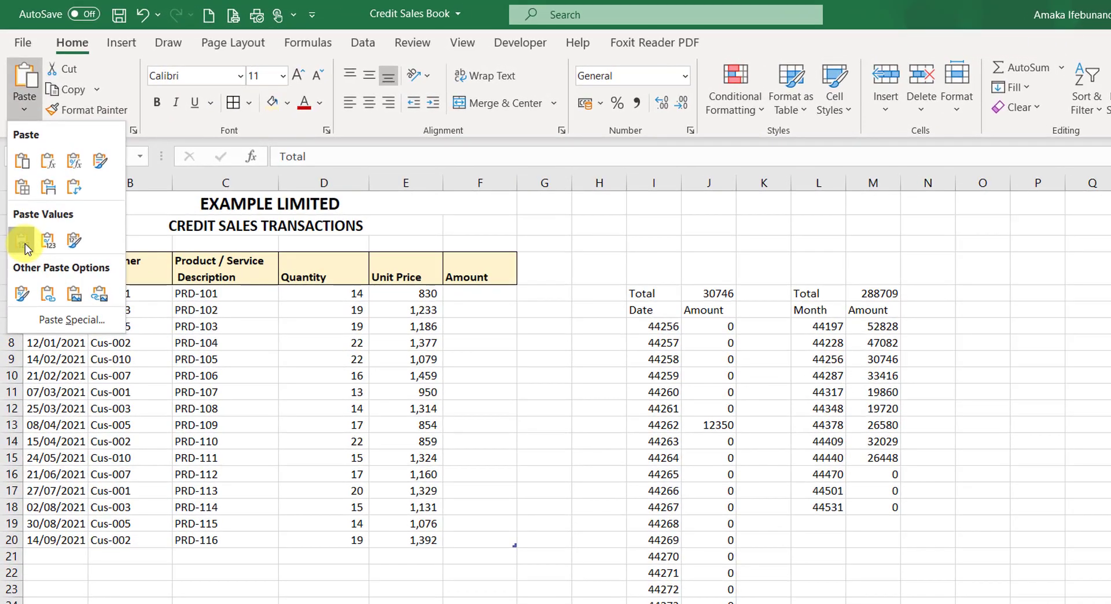
left_click(23, 225)
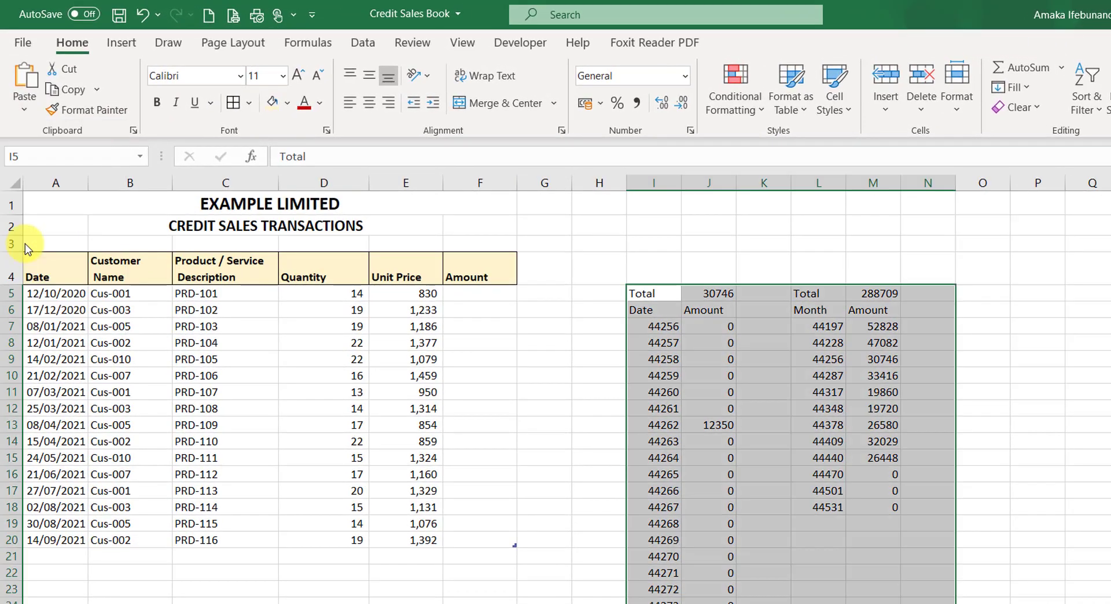
left_click(1090, 474)
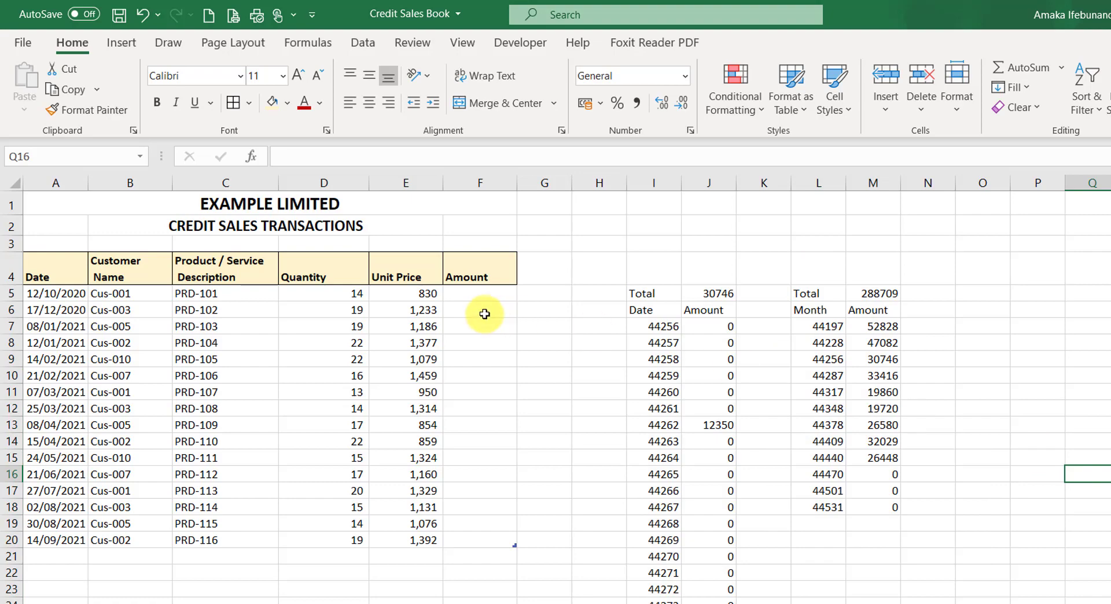
- Clear the pasted serial numbers under the Date header in column I and under the Month header in L7:L18
left_click(647, 292)
left_click_drag(656, 326, 665, 445)
key("Delete")
scroll(665, 445, "up", 1)
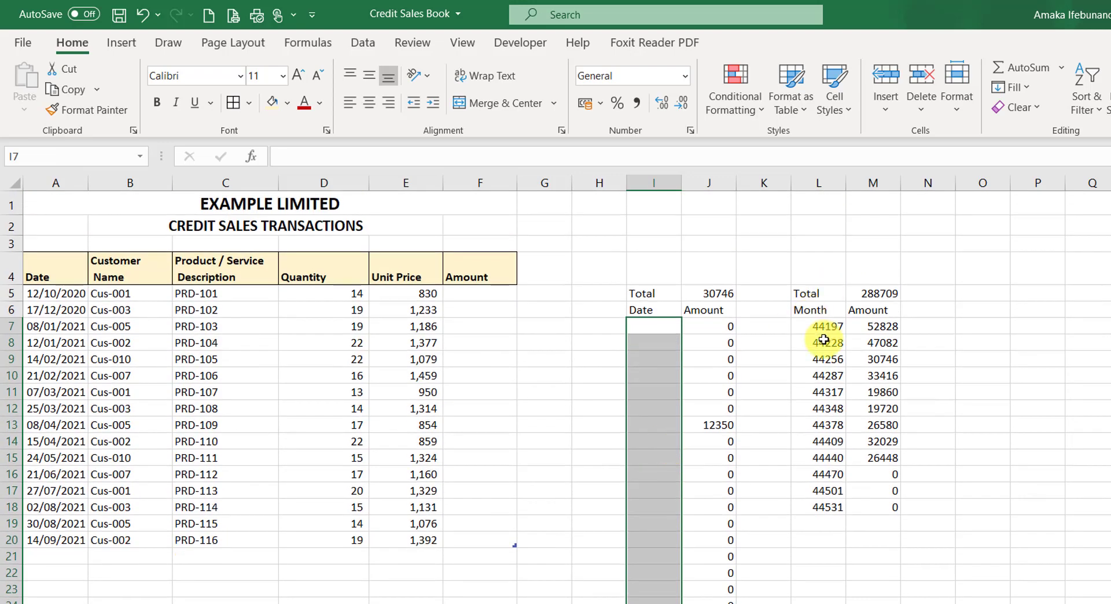
left_click_drag(825, 321, 825, 513)
key("Delete")
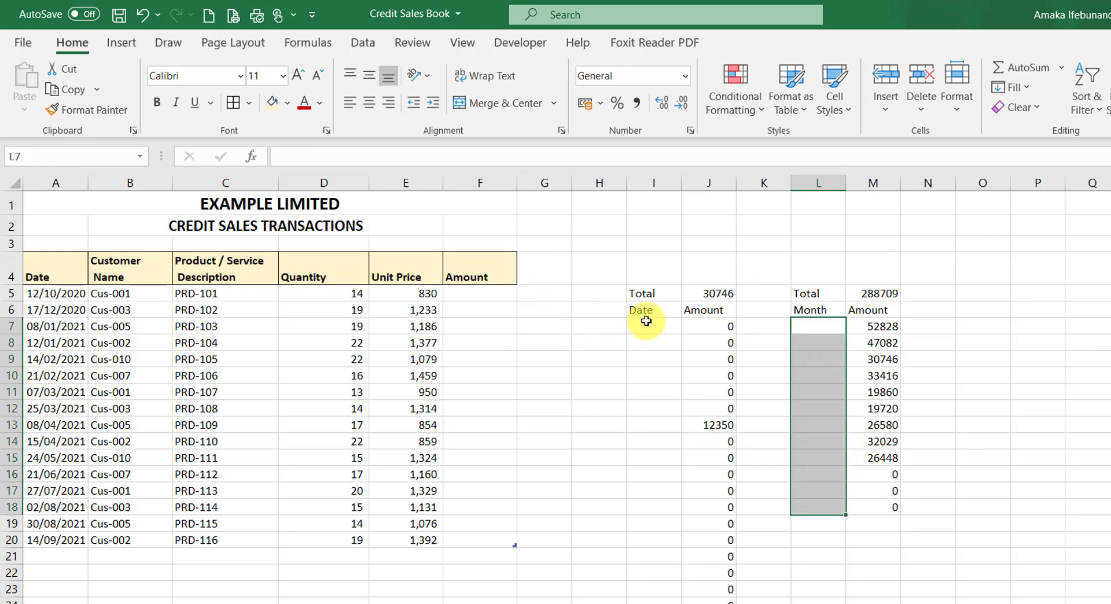
- Clear the pasted totals in J5 and M5 and the amounts in J7:J37 and M7:M18
left_click(700, 289)
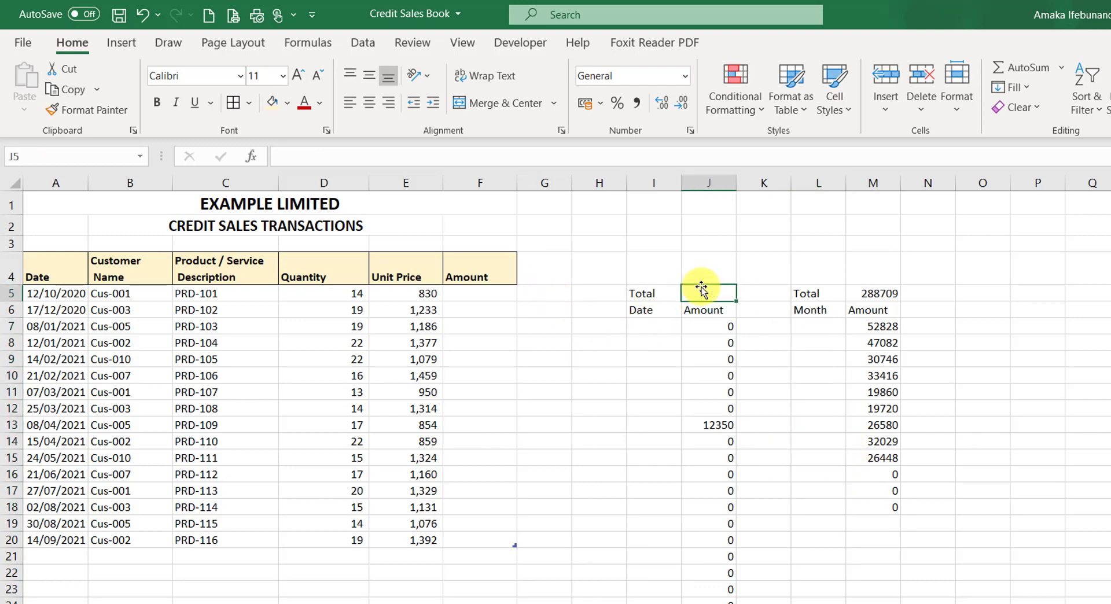
left_click(871, 292)
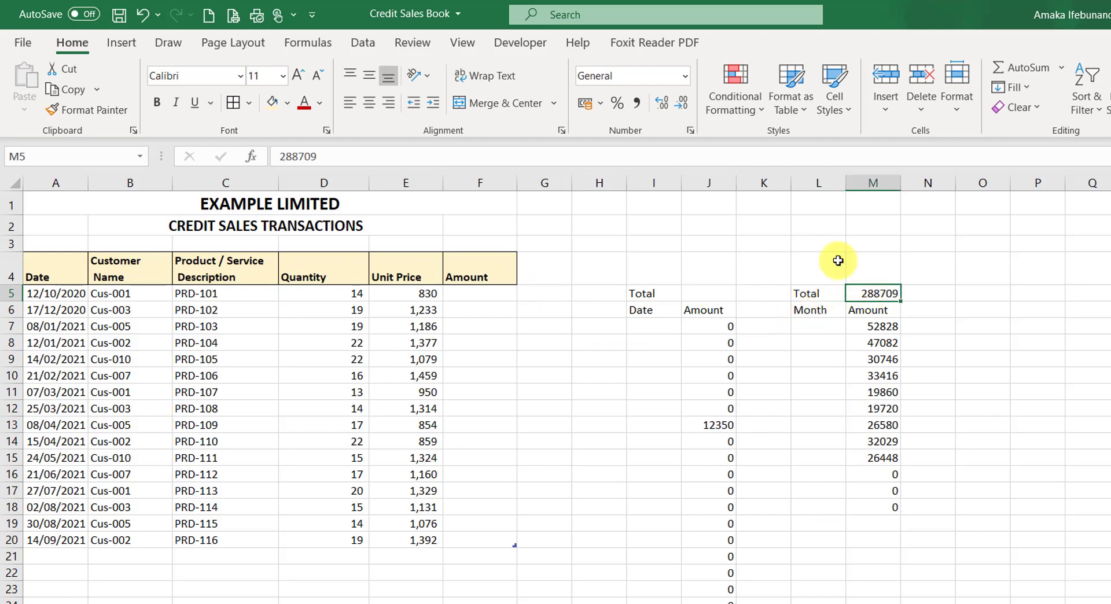
left_click(713, 325)
left_click_drag(703, 394, 722, 568)
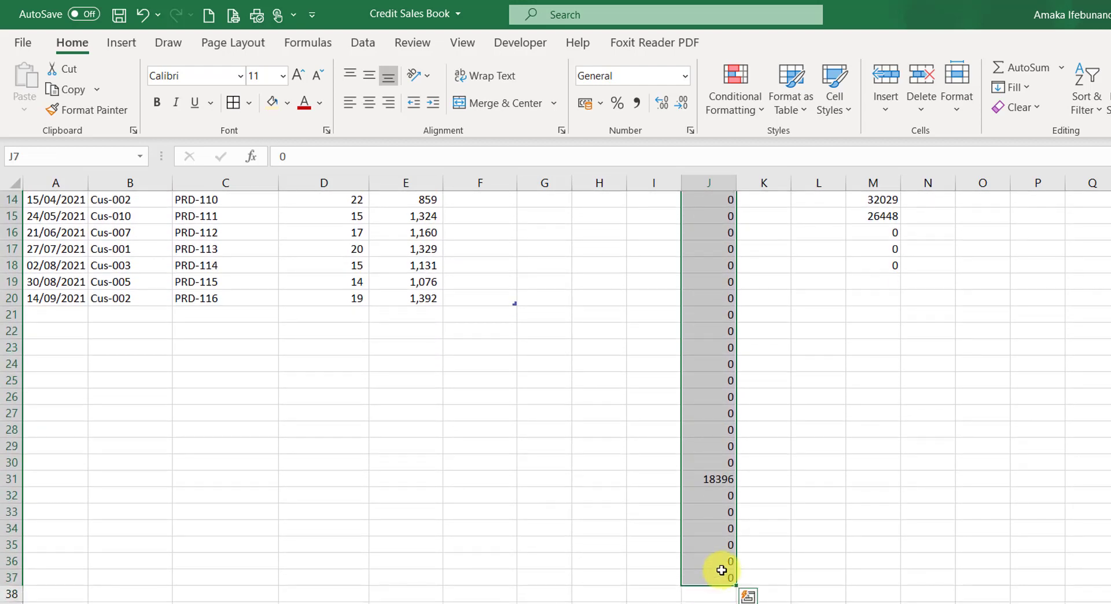
key("Delete")
scroll(721, 571, "up", 5)
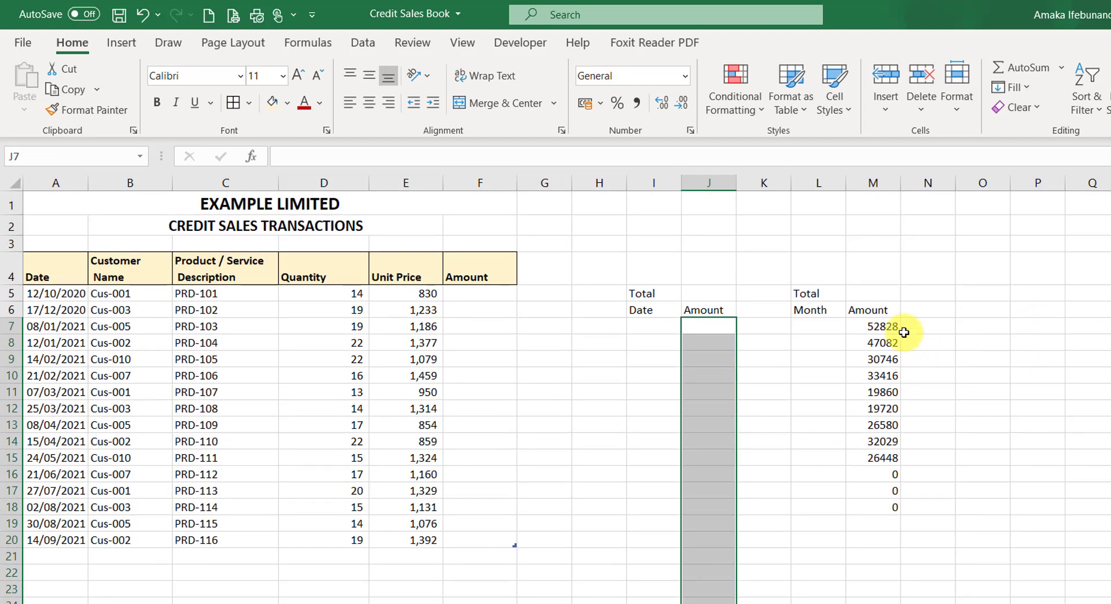
left_click_drag(893, 324, 879, 502)
key("Delete")
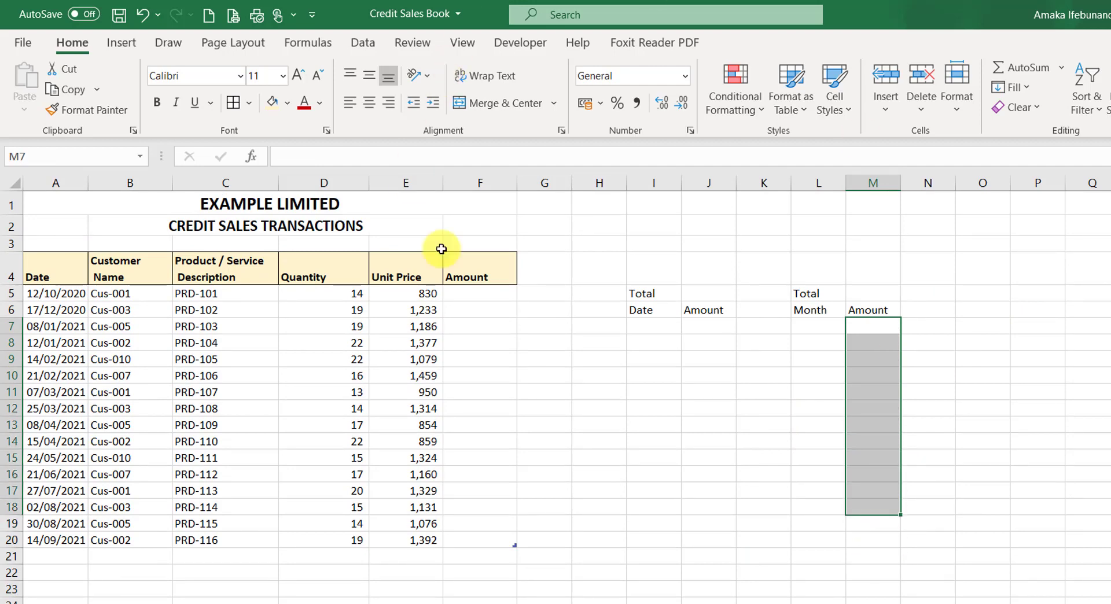
- Apply bold to the report headers in I6:J6 and L6:M6 and to the daily total cell J5
left_click_drag(652, 311, 704, 310)
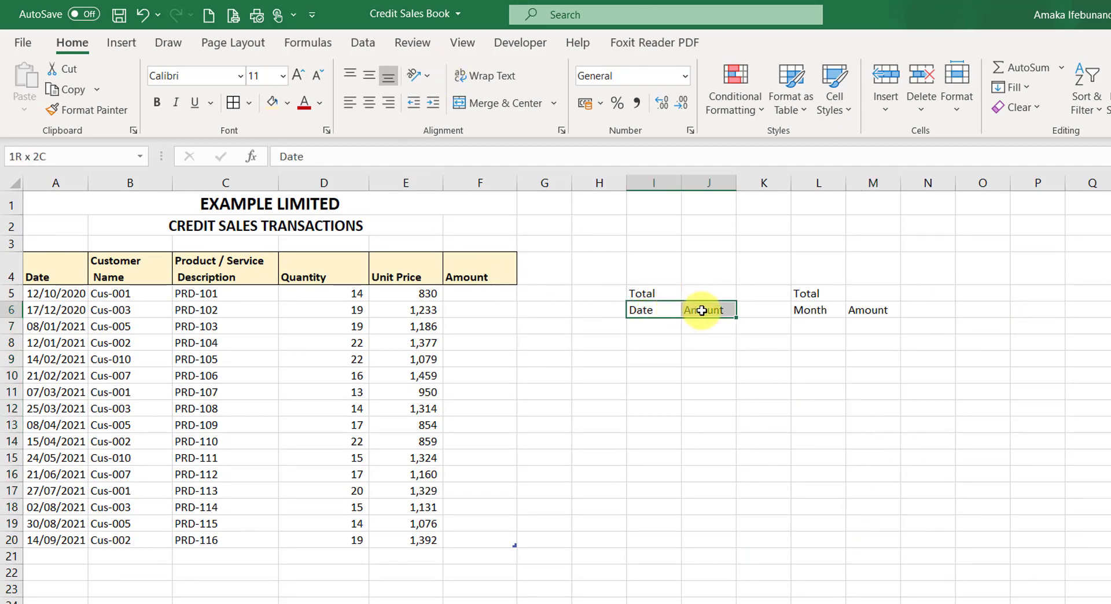
left_click(156, 102)
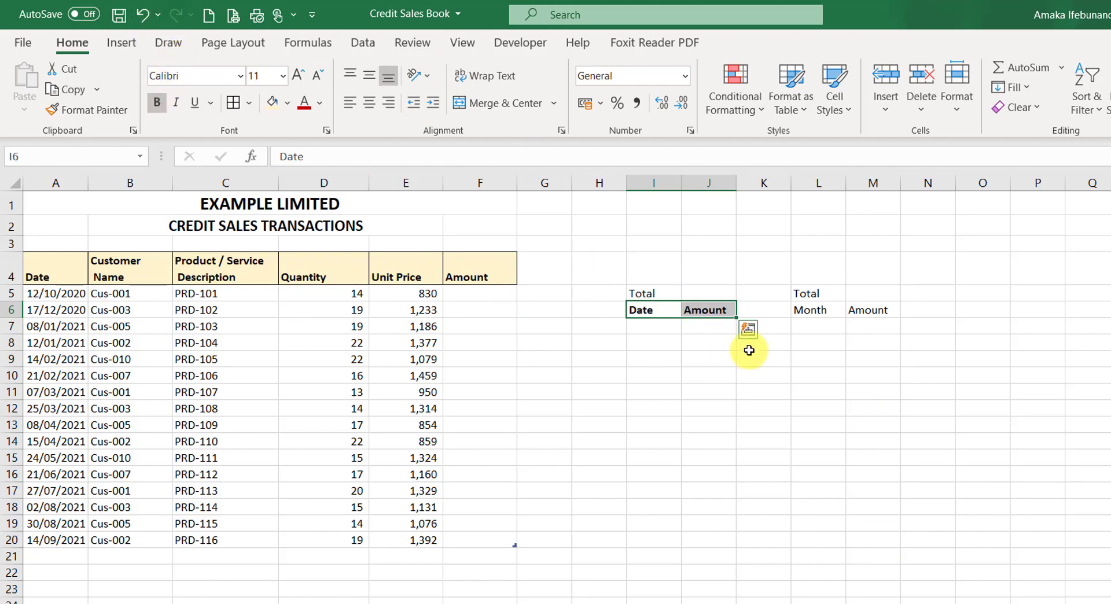
left_click(822, 311)
left_click_drag(860, 311, 856, 308)
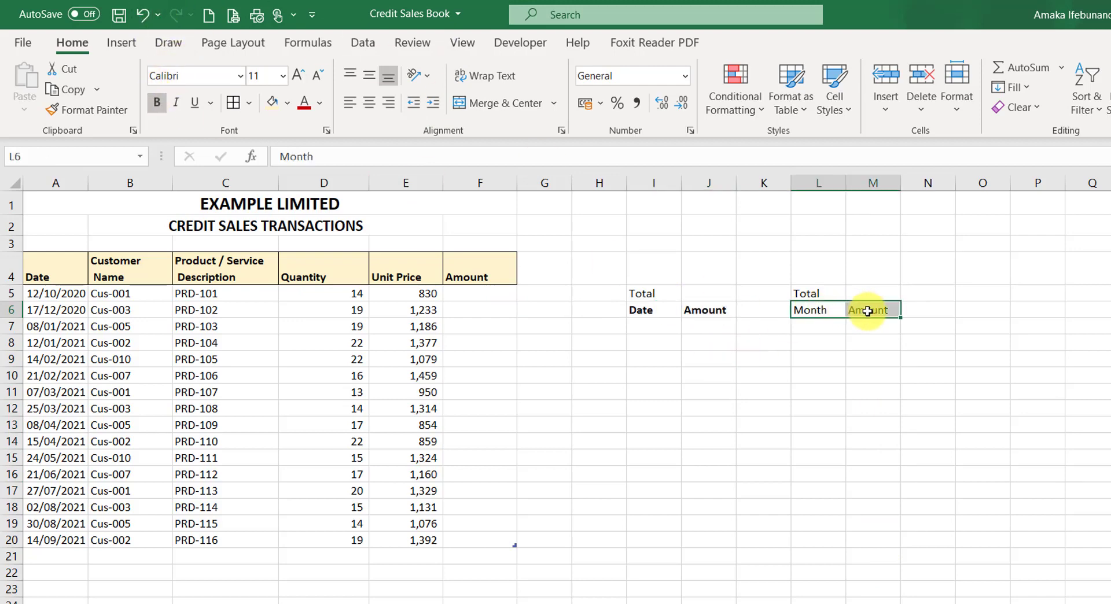
left_click(156, 102)
left_click(705, 292)
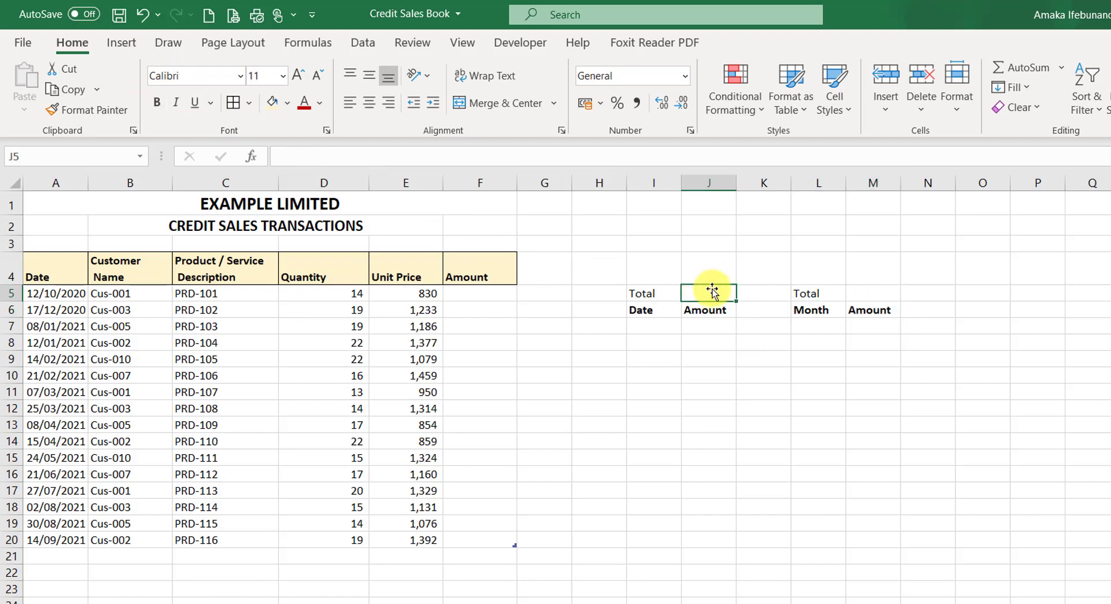
left_click(156, 102)
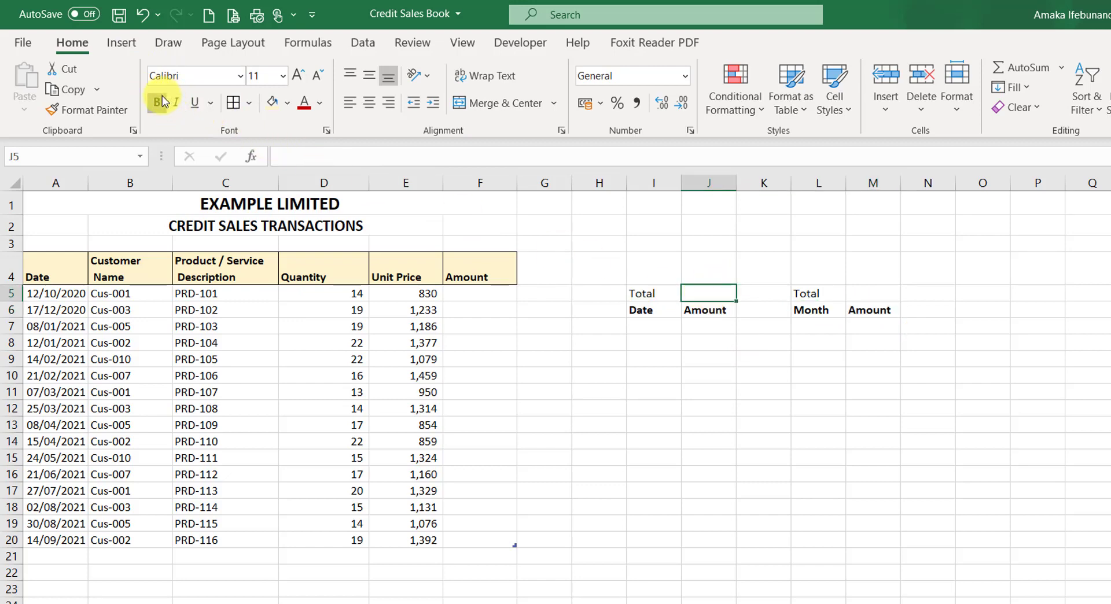
- Apply the comma number style with fewer decimal places to the report total cells J5 and M5
left_click(639, 104)
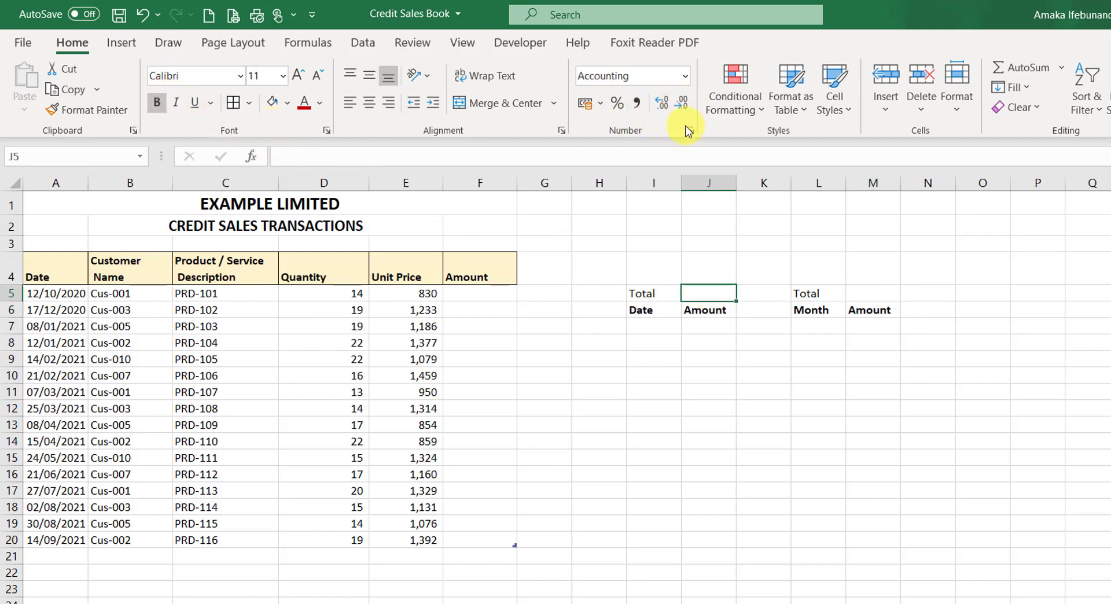
left_click(681, 105)
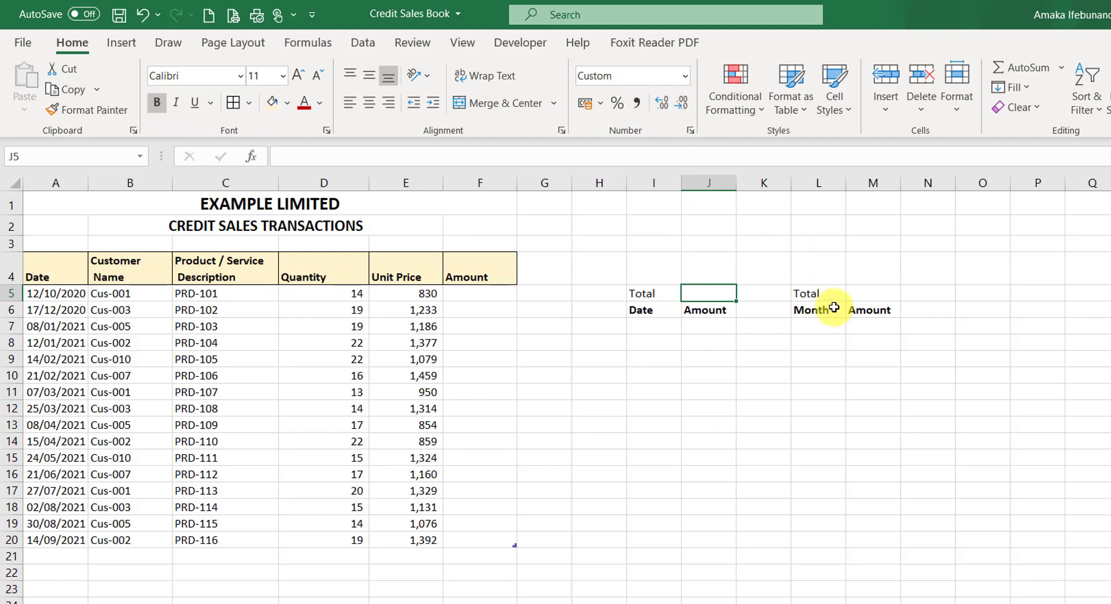
left_click(862, 293)
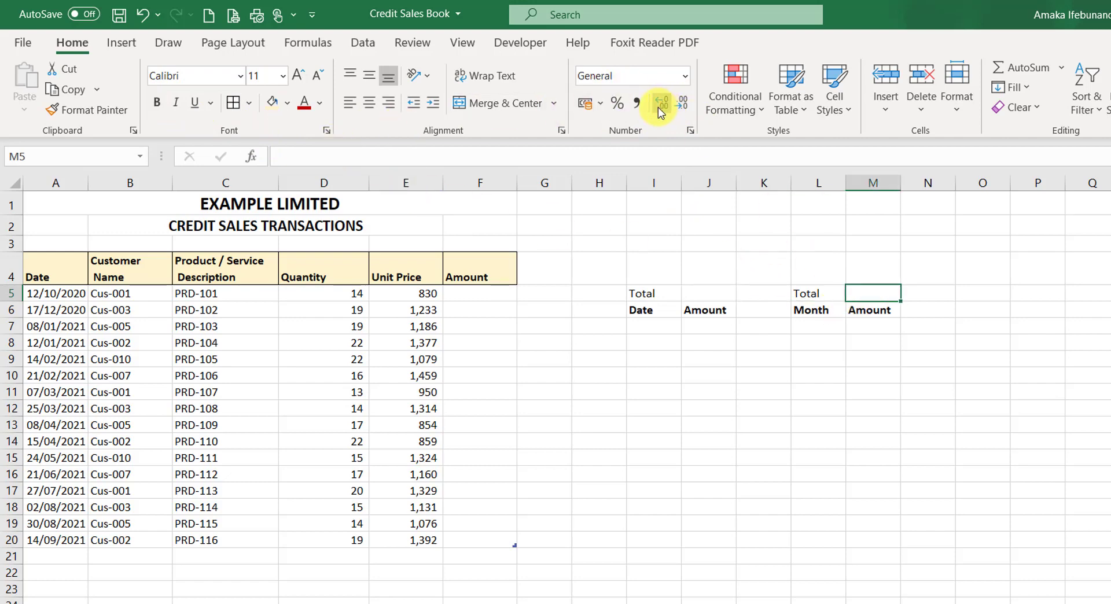
left_click(680, 109)
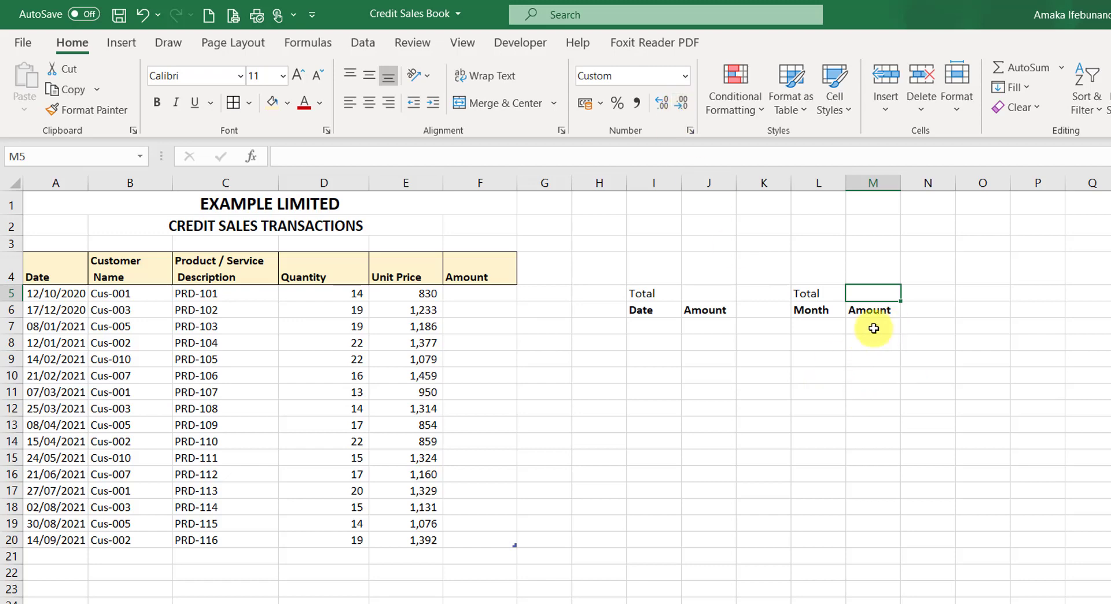
left_click(664, 295)
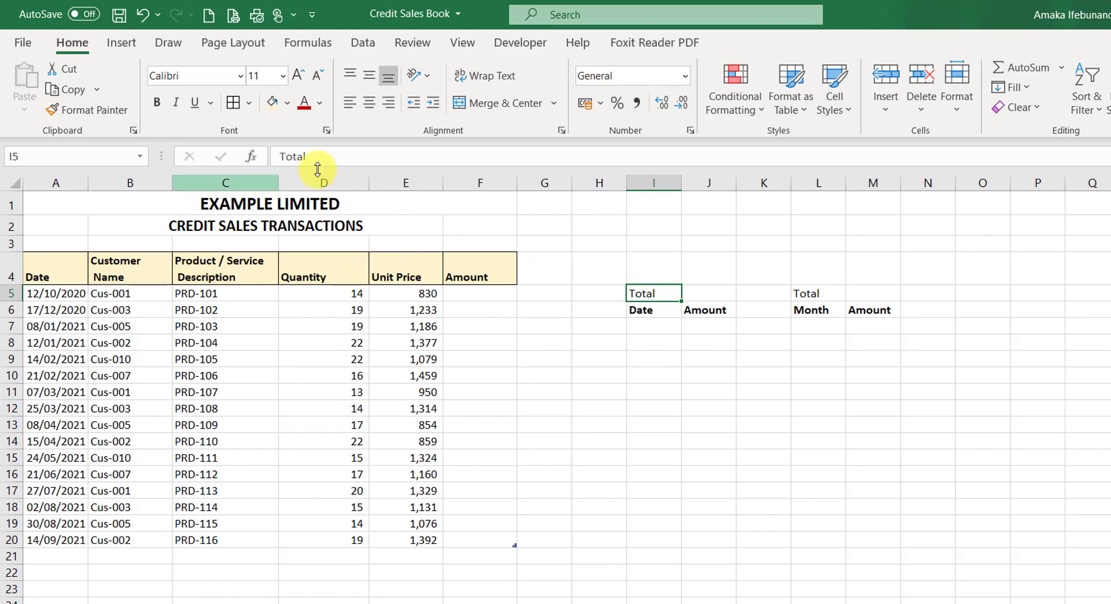
left_click(706, 297)
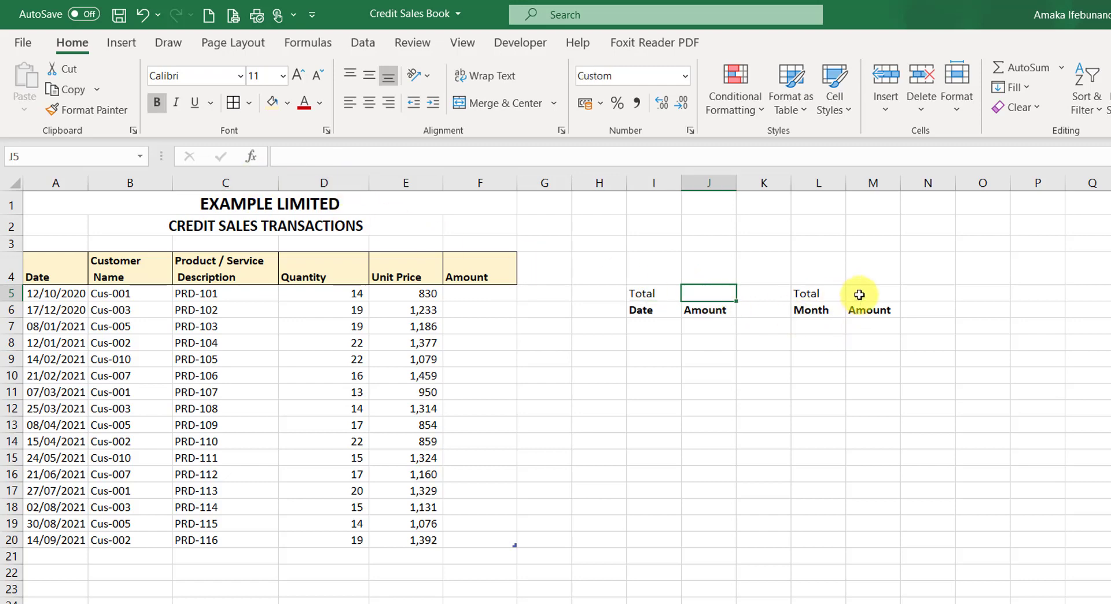
left_click(857, 293)
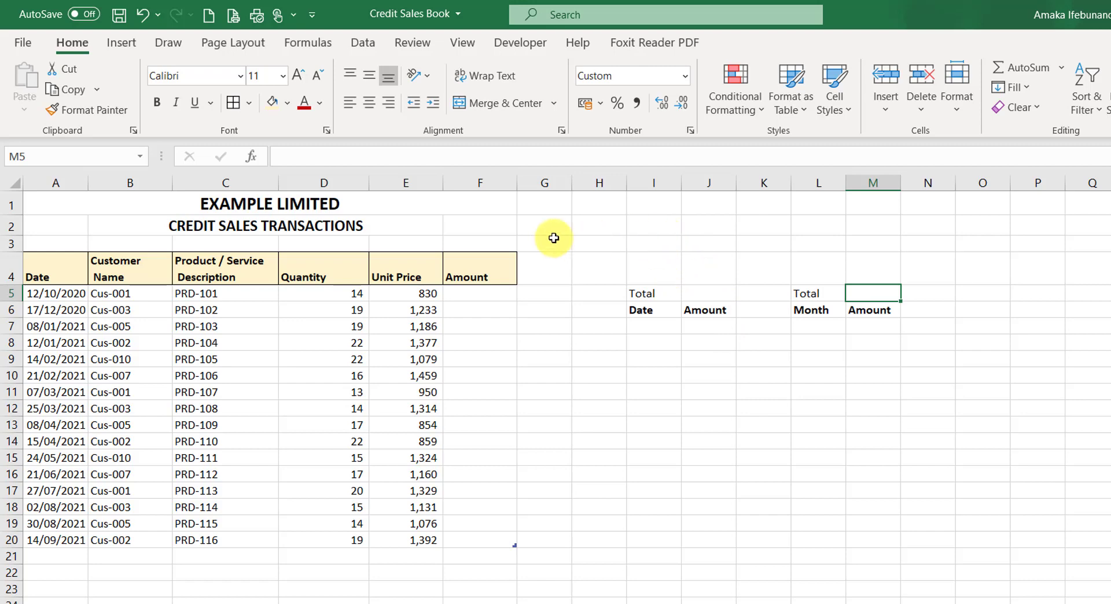
- Enter the report title EXAMPLE LIMITED in I1 and the subtitle CREDIT SALES DAILY / MONTHLY REPORT in I2
left_click_drag(664, 204, 633, 196)
type("EXAMPLE LIMITED")
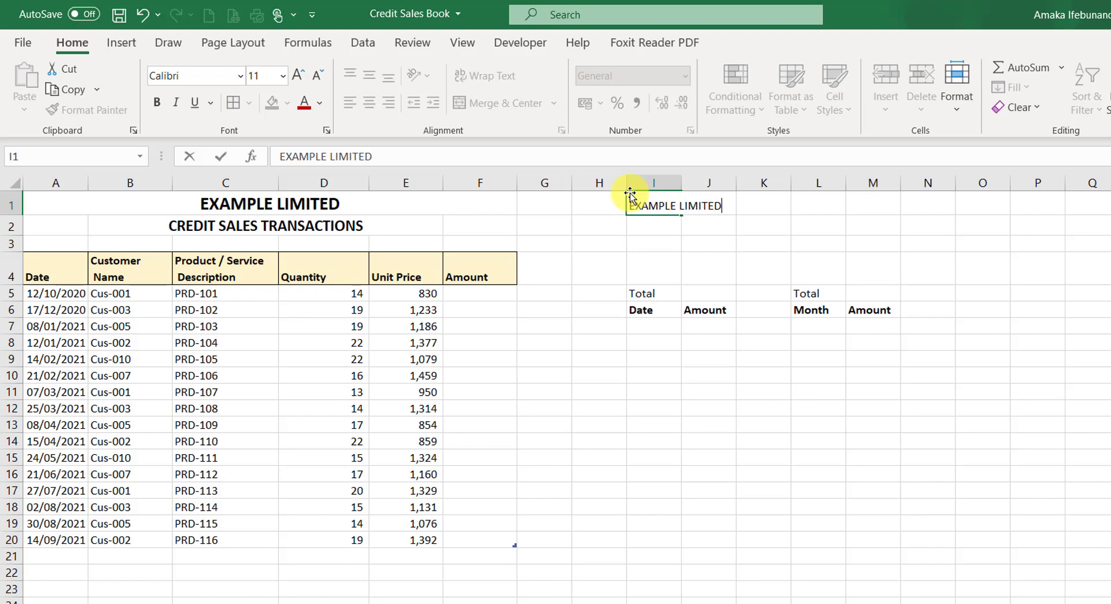
key("Return")
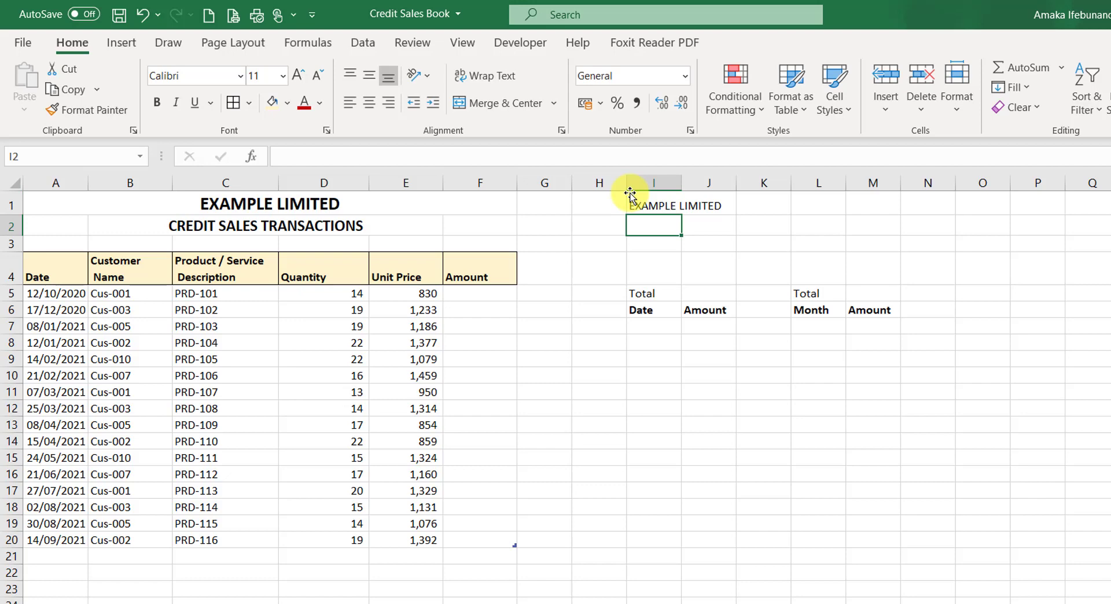
type("CRE")
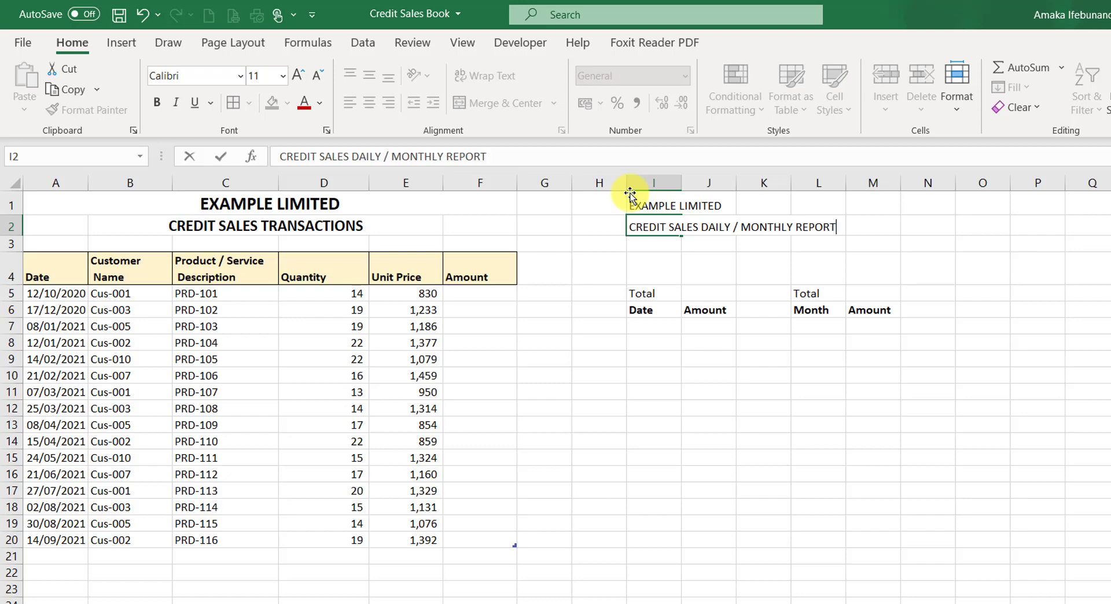
key("Return")
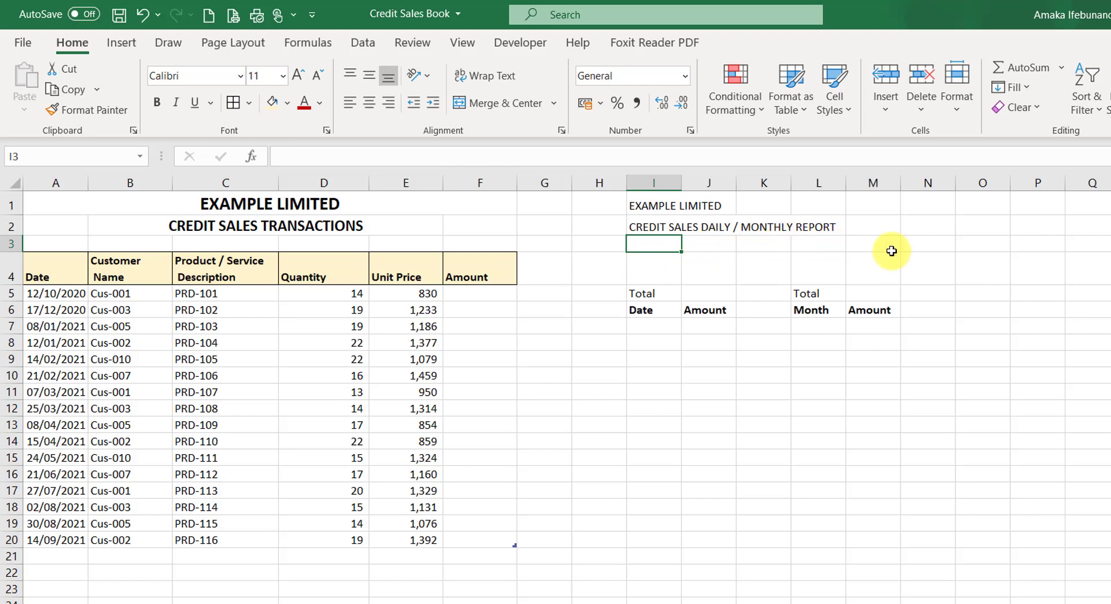
- Enter the label Year in I3, the label Date in L3 and the date 25/04/2021 in M3
type("Yea")
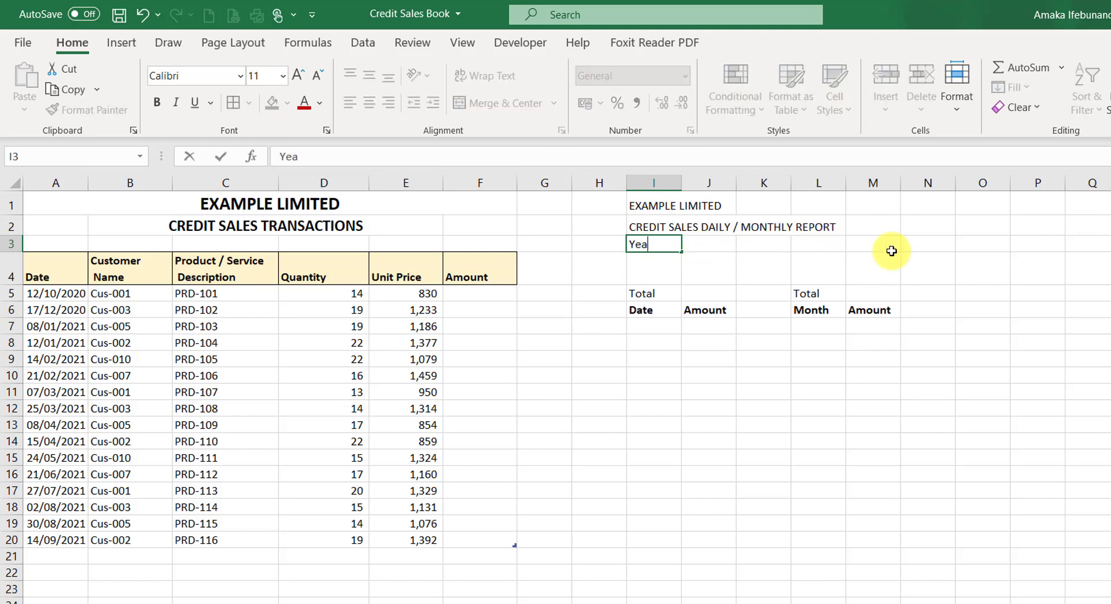
type("r")
key("Tab")
key("Tab")
key("Tab")
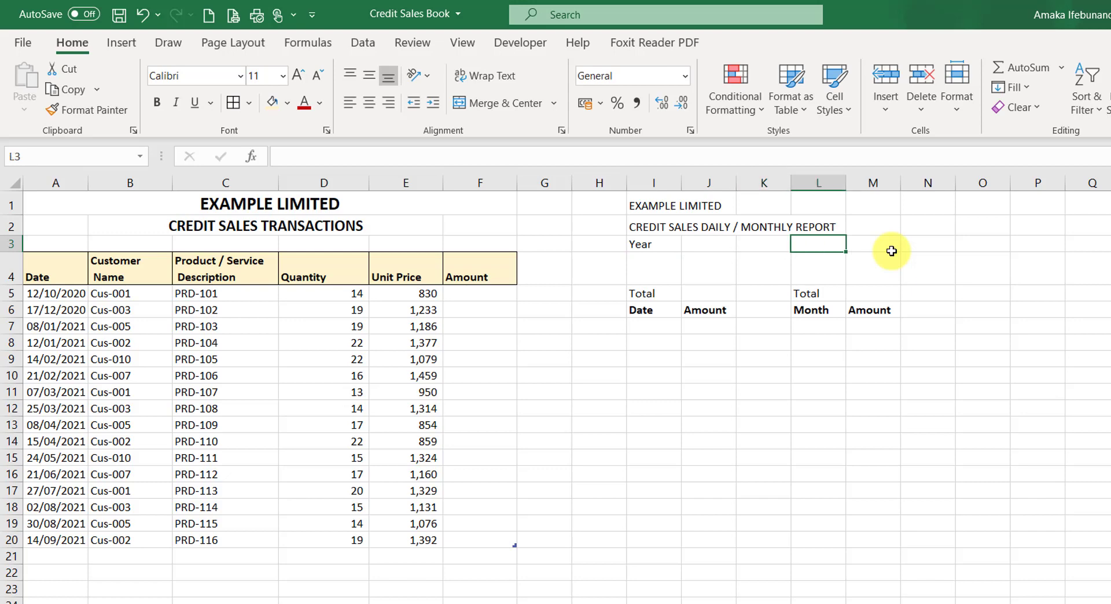
type("ate")
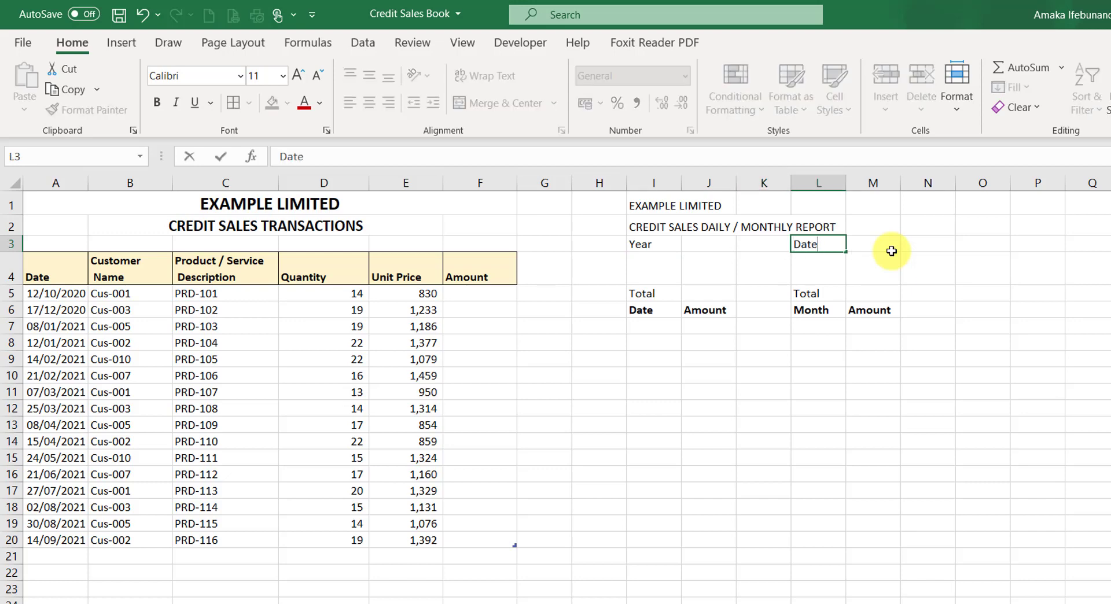
key("Tab")
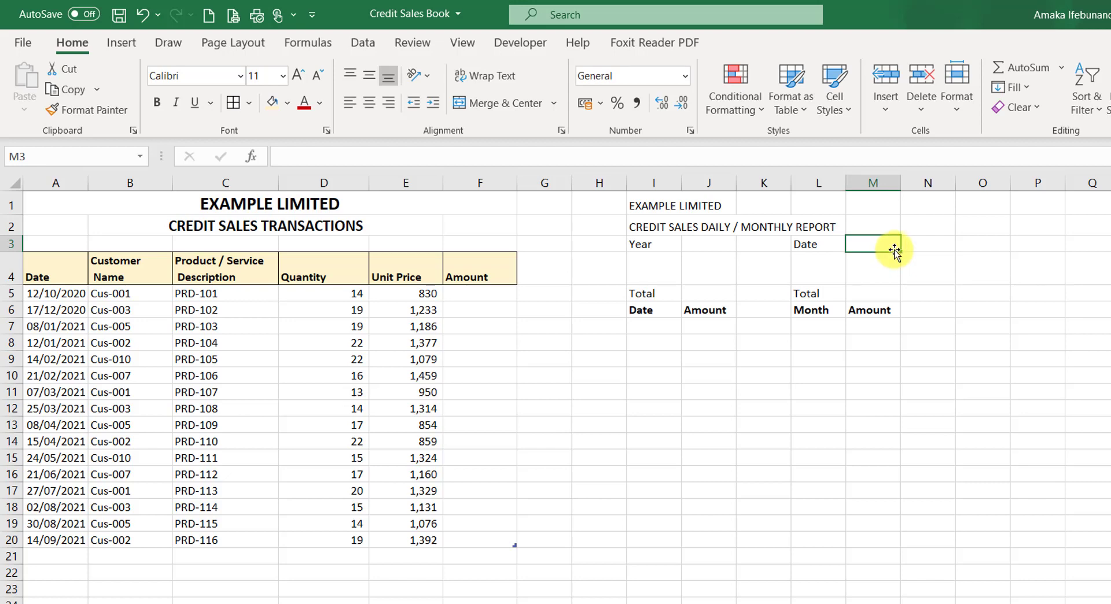
type("25/04/2021")
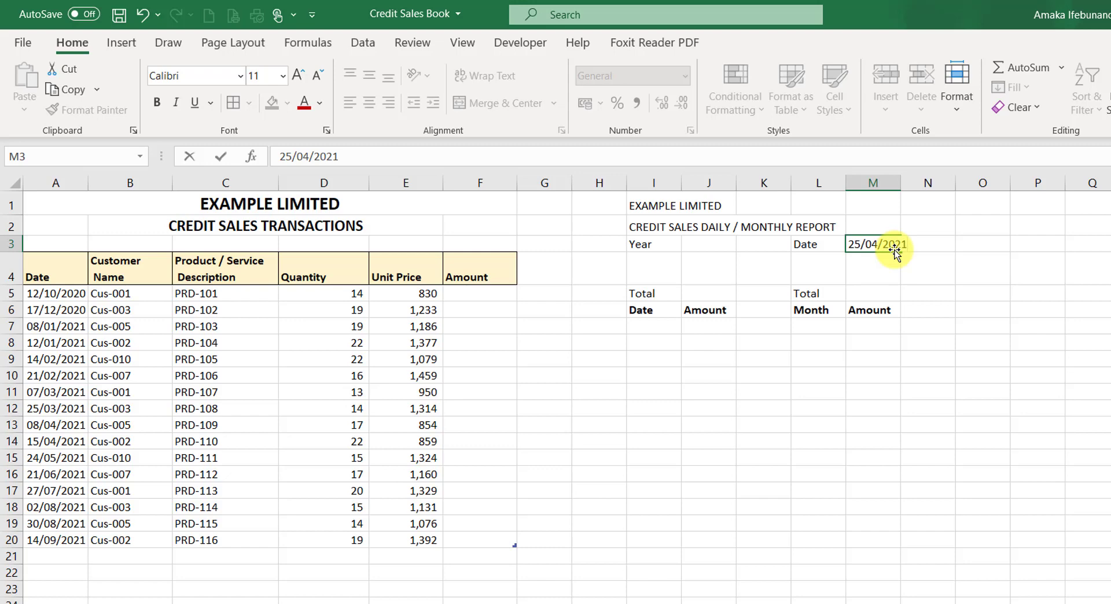
key("Return")
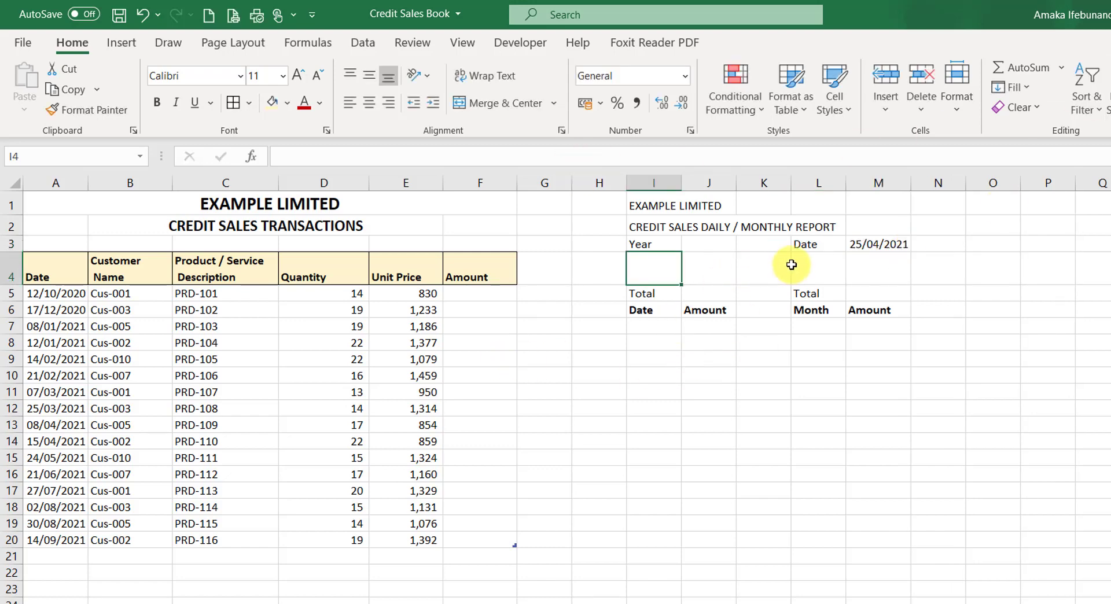
- Merge and center the report title across I1:M1 and the subtitle across I2:M2
left_click_drag(650, 207, 873, 209)
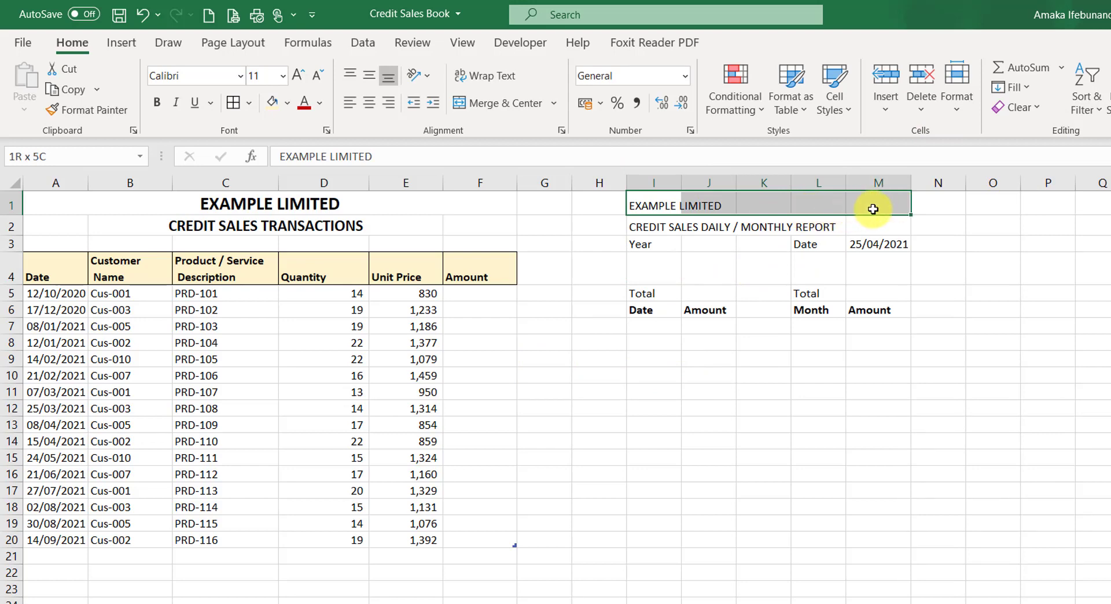
left_click(498, 110)
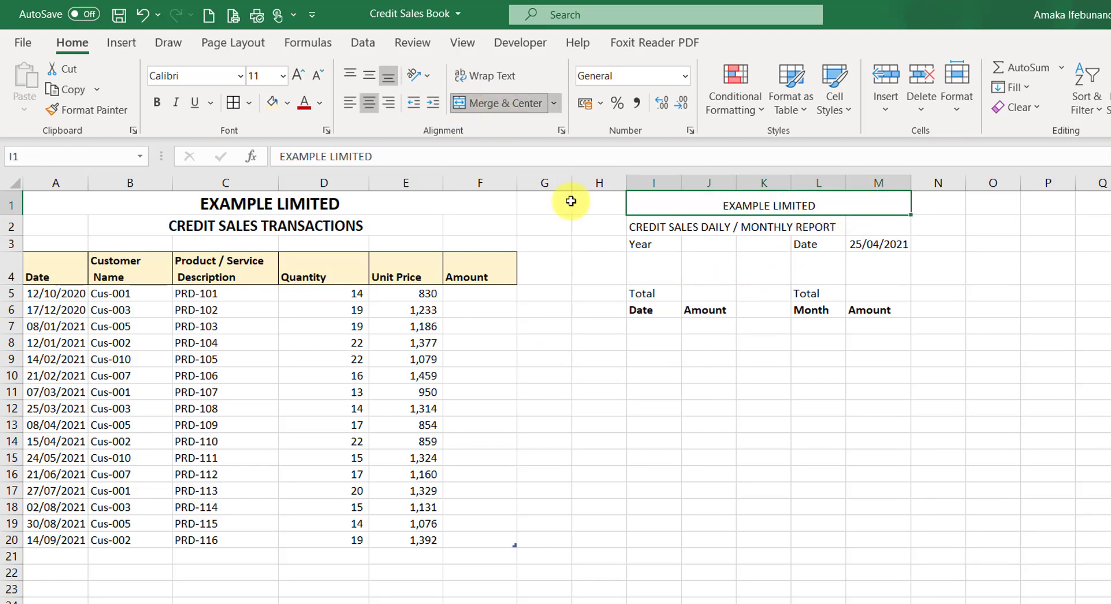
left_click(642, 230)
left_click_drag(642, 229, 867, 226)
left_click(494, 101)
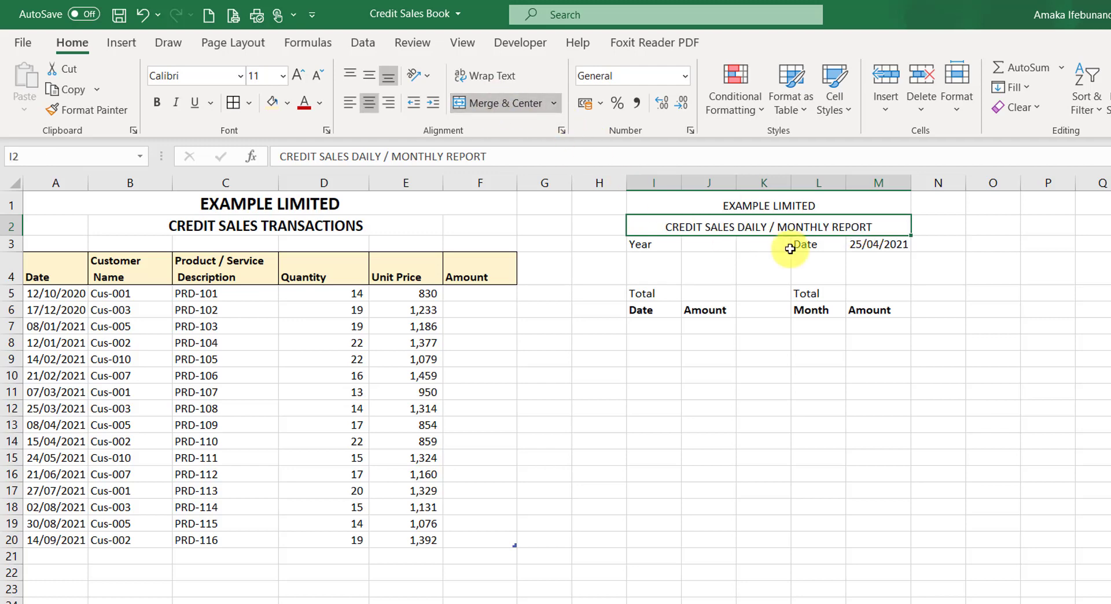
- Bold the report title in I1 and enlarge its font to match the transactions table's EXAMPLE LIMITED title
left_click(740, 210)
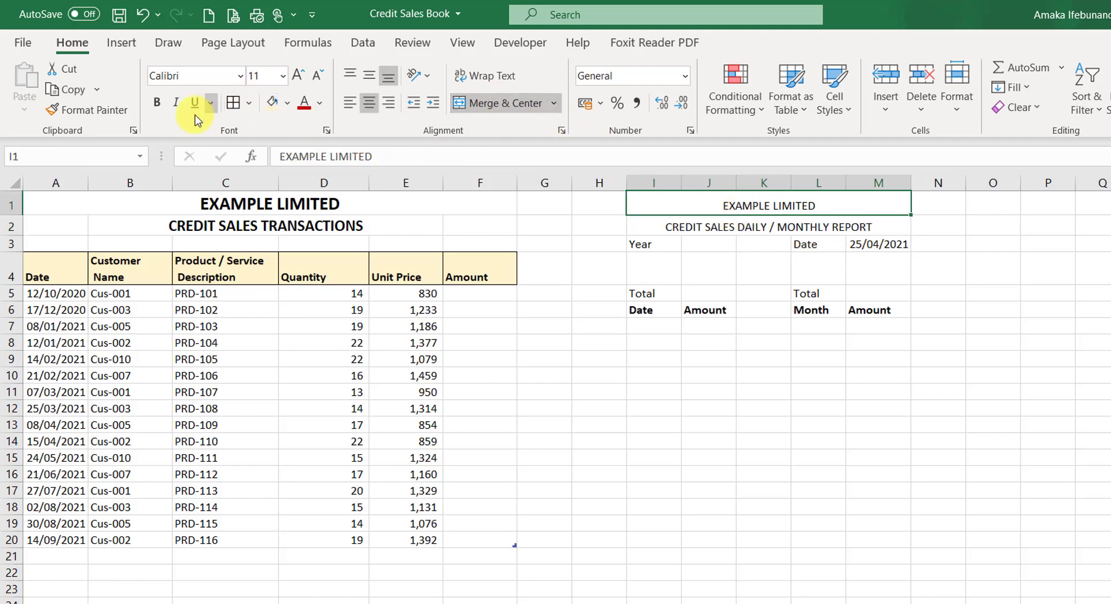
left_click(157, 104)
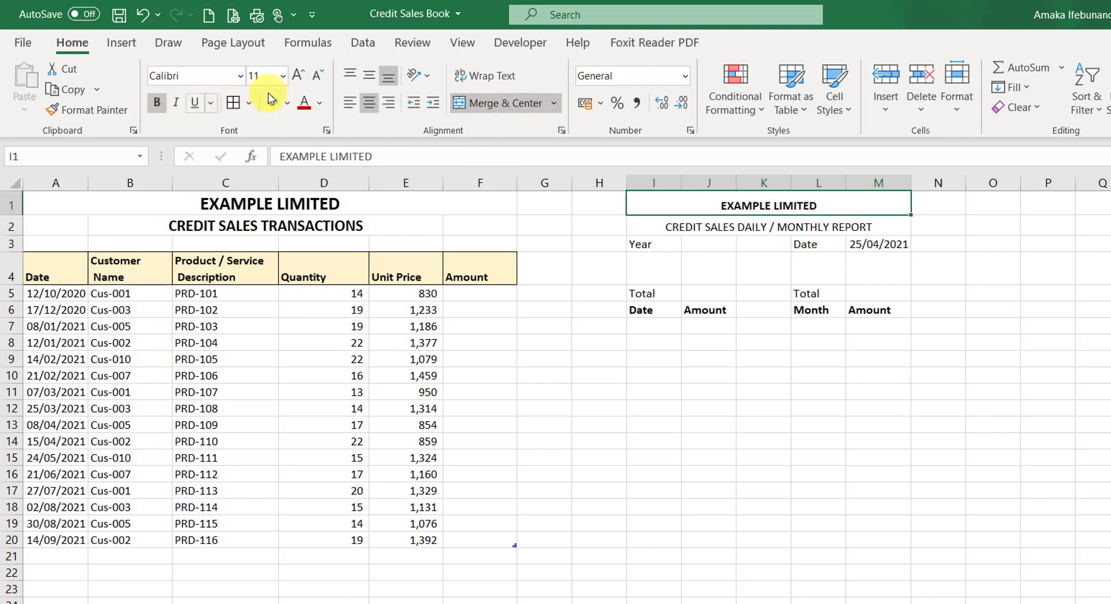
left_click(301, 75)
left_click(300, 75)
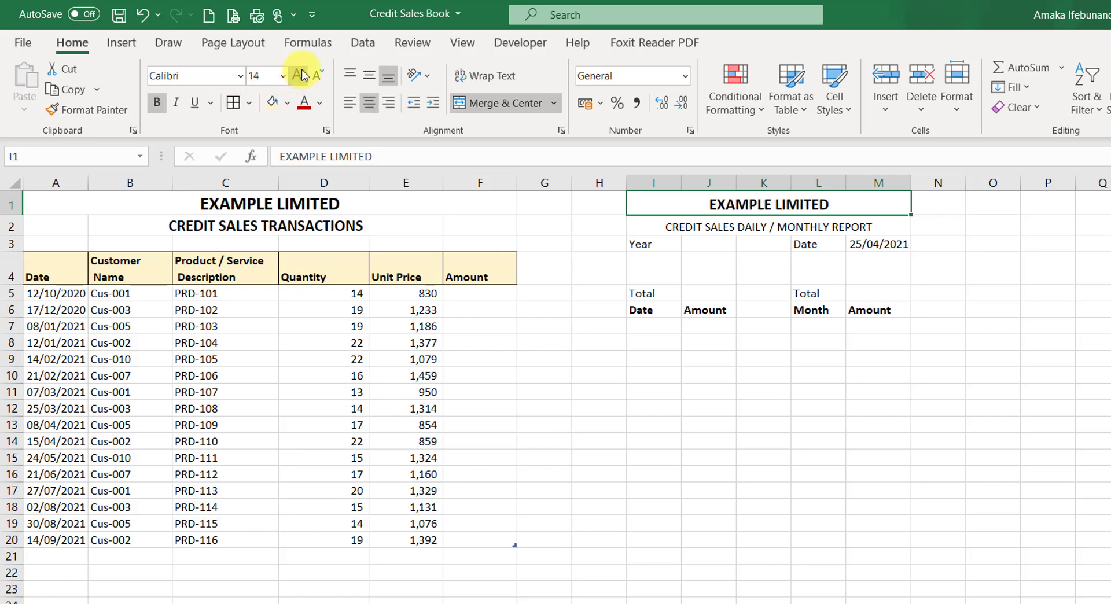
left_click(301, 76)
- Bold the report subtitle in I2 and increase its font size to 14
left_click(682, 226)
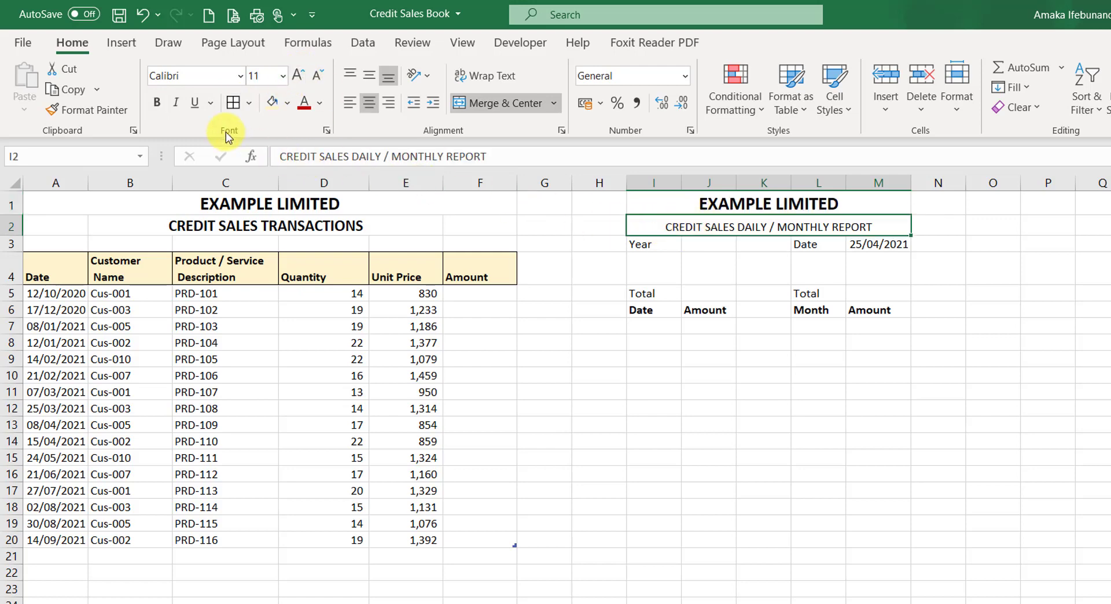
left_click(158, 103)
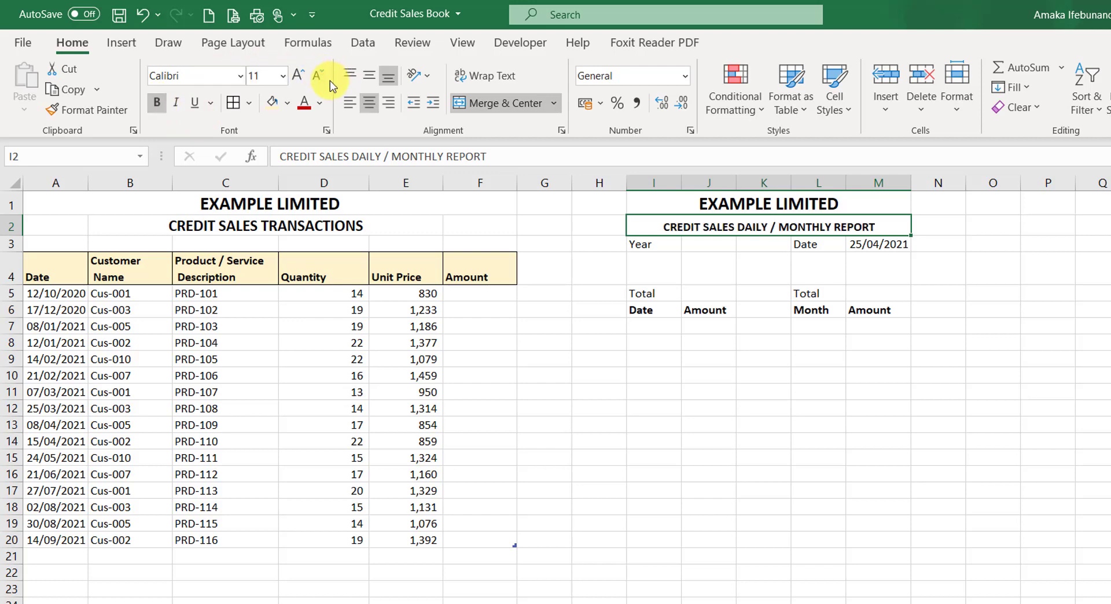
left_click(299, 76)
left_click(299, 76)
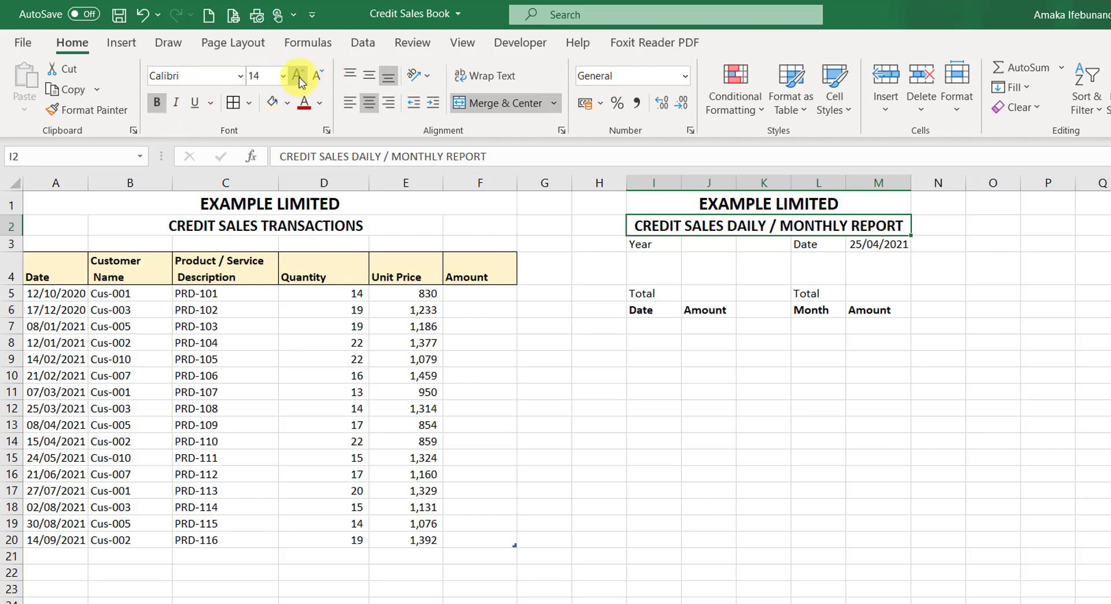
left_click(953, 305)
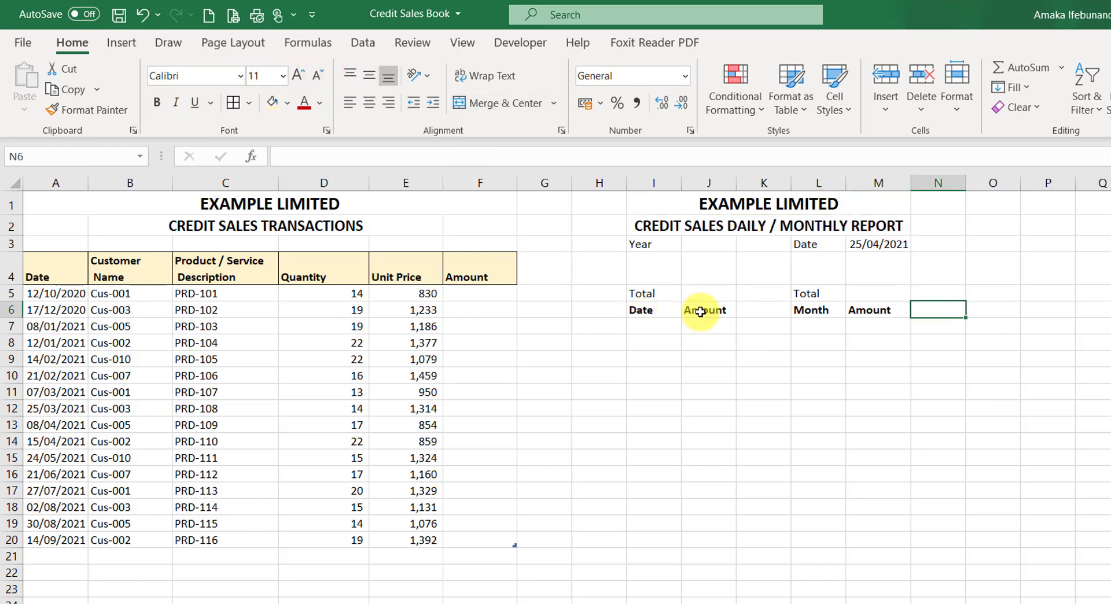
- Link the Year cell J3 to the report date with the formula =M3
left_click(641, 244)
left_click(704, 240)
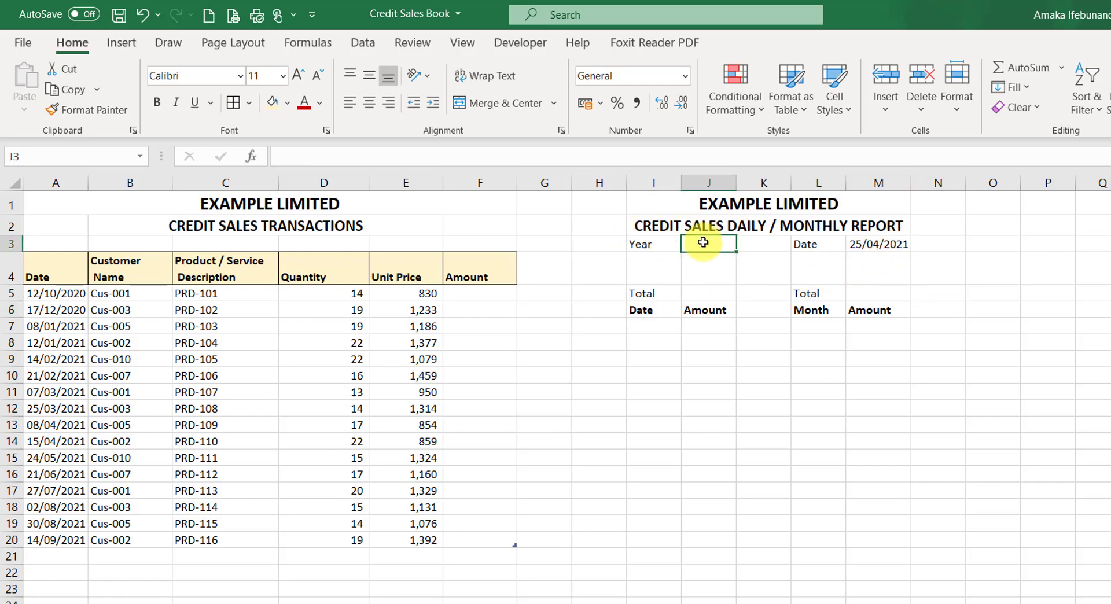
left_click(877, 243)
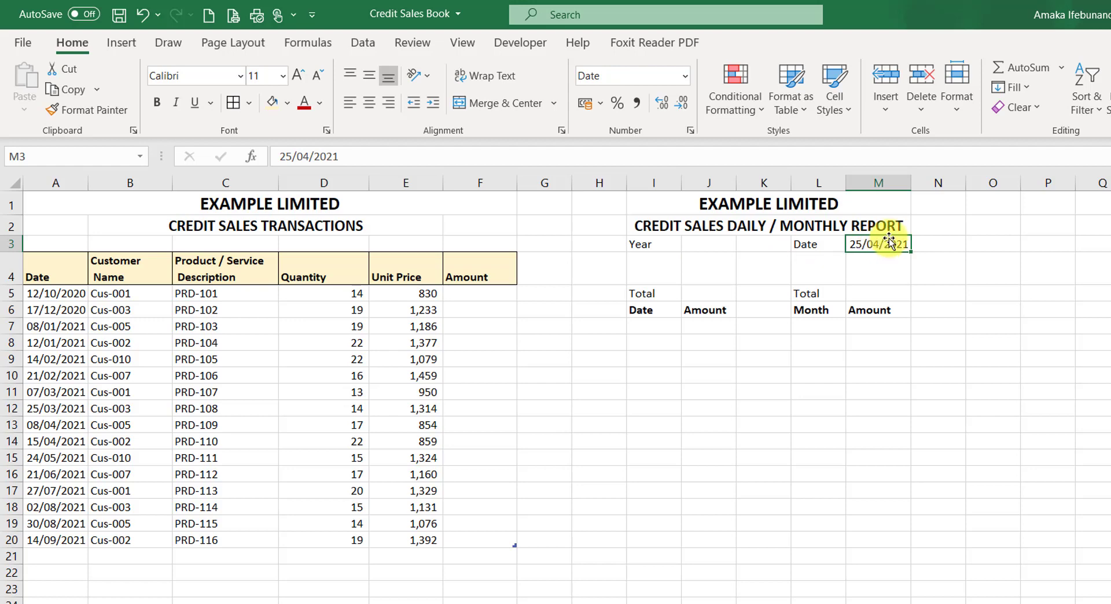
key("F4")
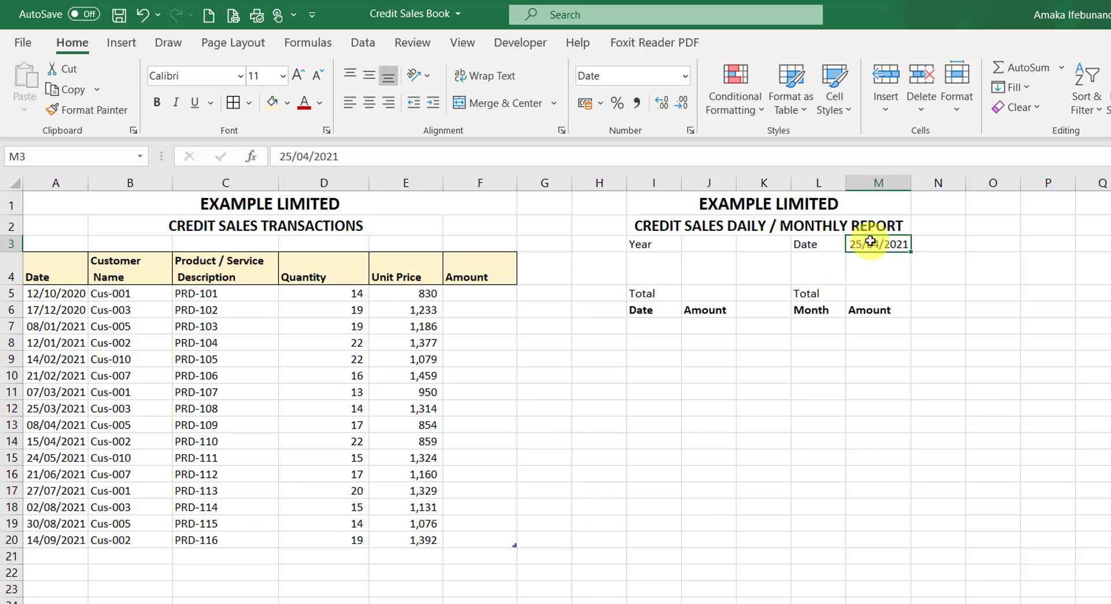
left_click(698, 244)
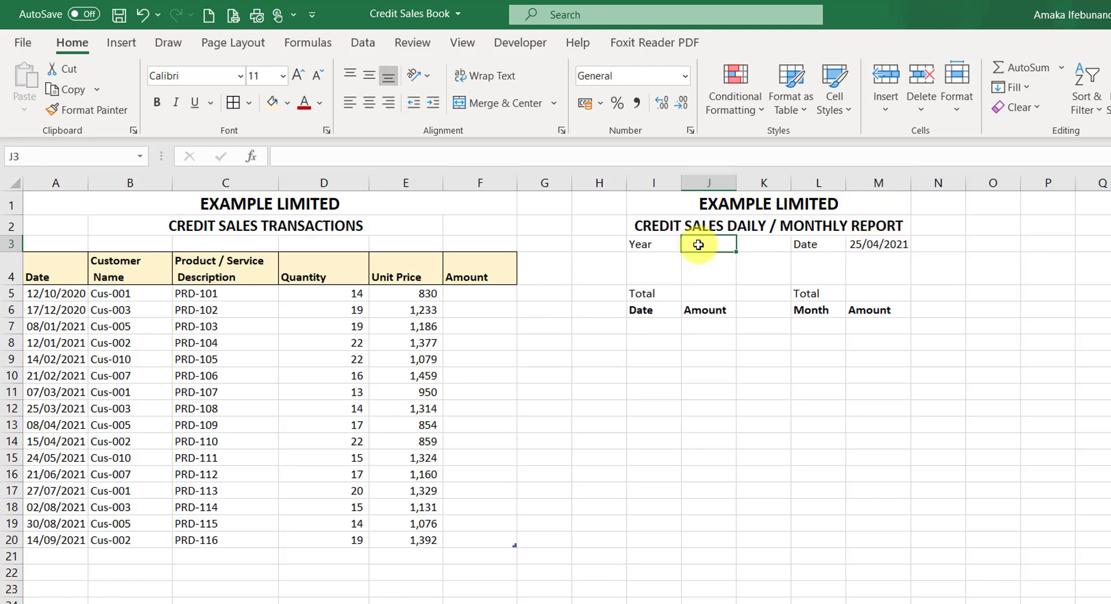
type("=")
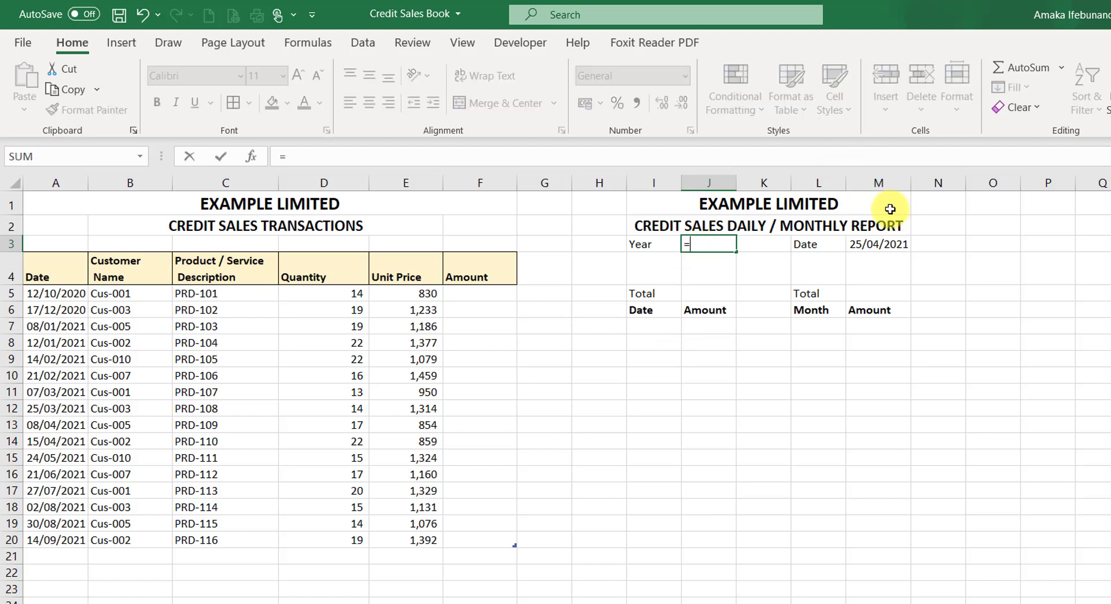
left_click(864, 244)
key("Return")
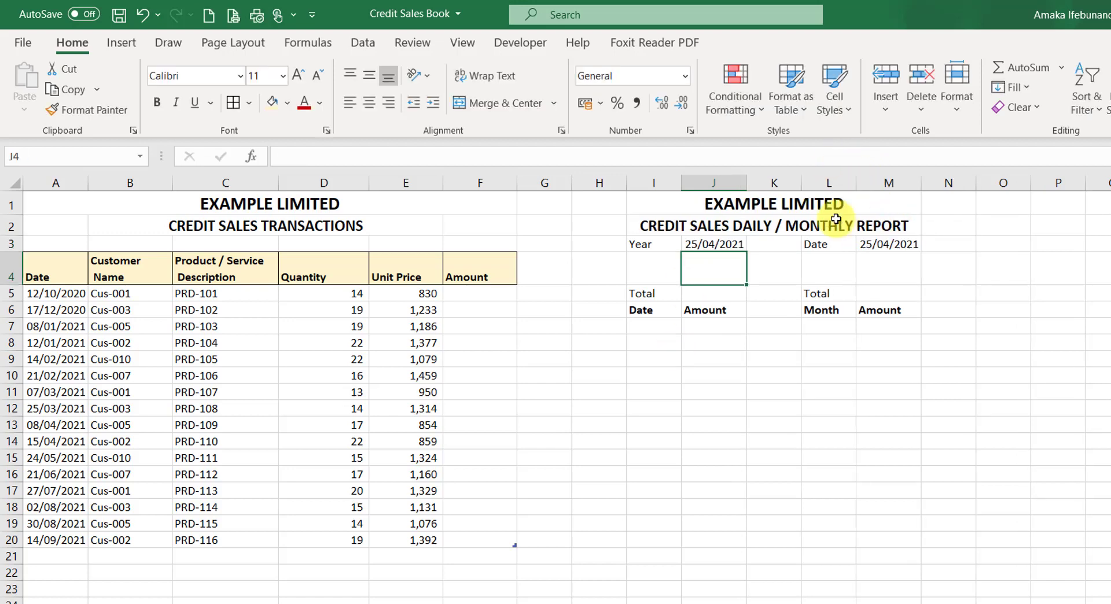
key("F4")
- Apply the custom number format yyyy to the Year value in J3
left_click(725, 244)
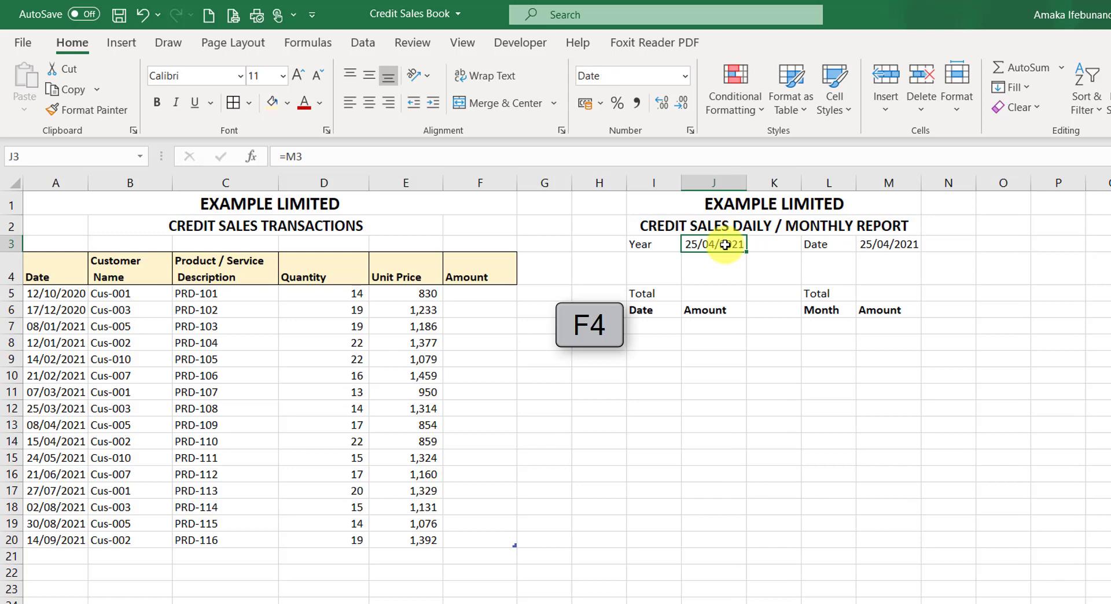
left_click(686, 75)
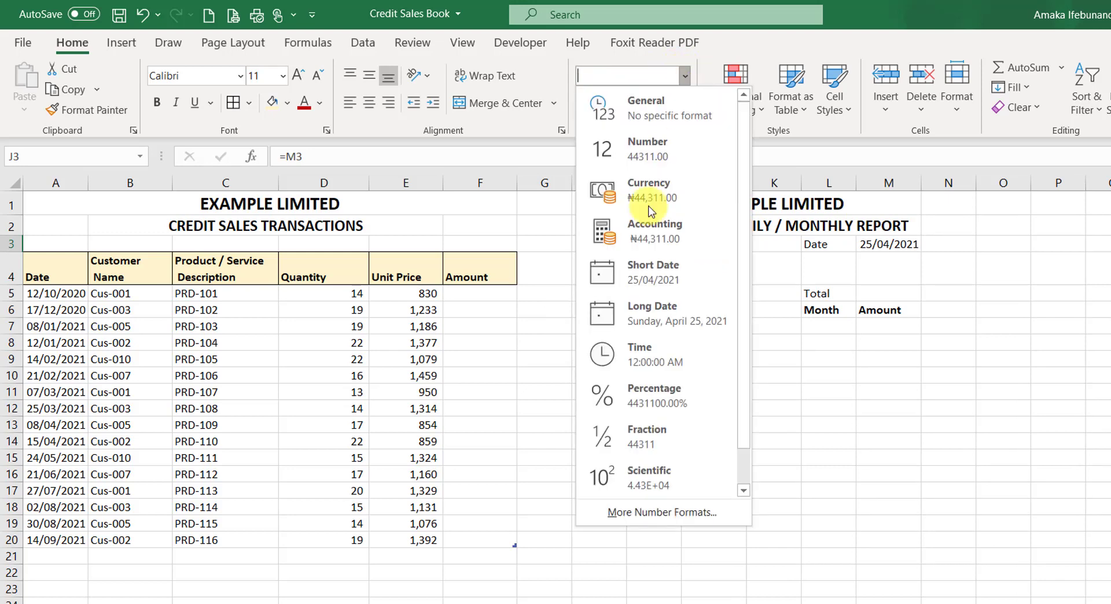
left_click(648, 512)
left_click(319, 272)
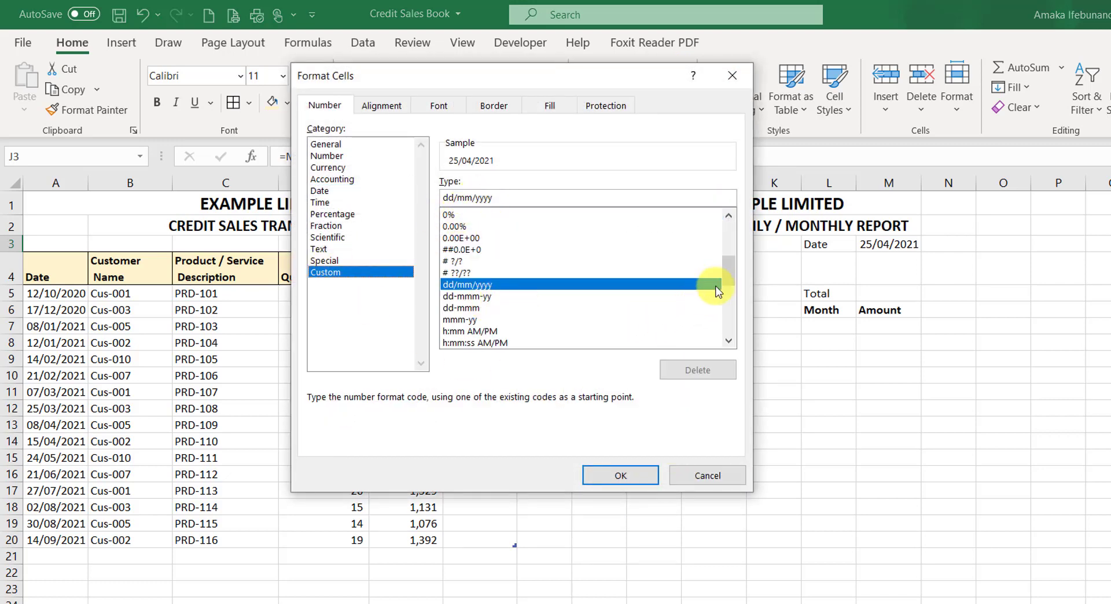
left_click_drag(728, 273, 729, 329)
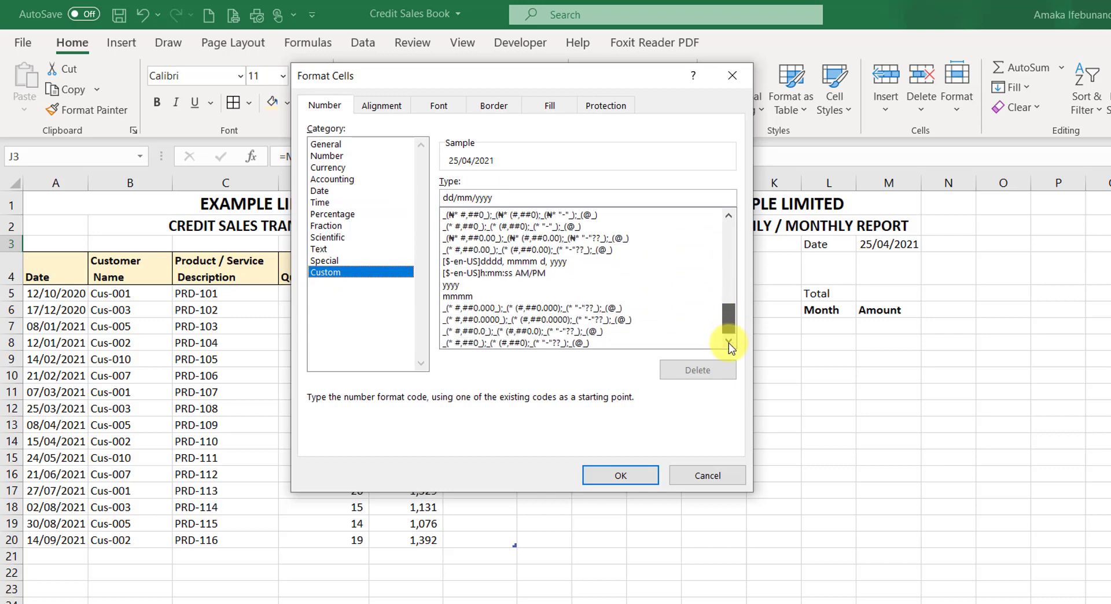
left_click(463, 285)
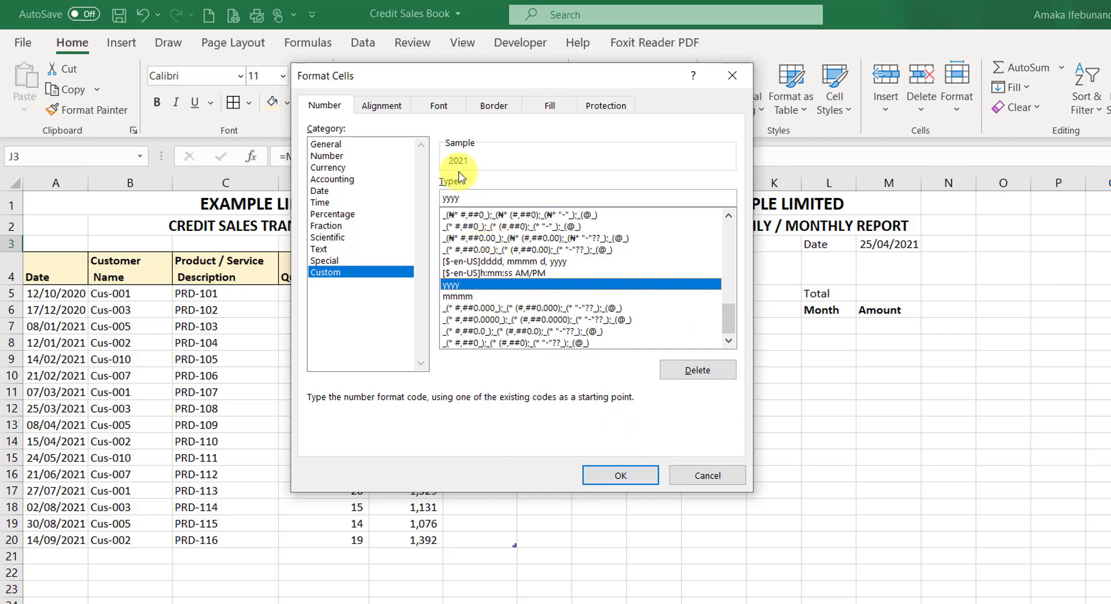
left_click(622, 475)
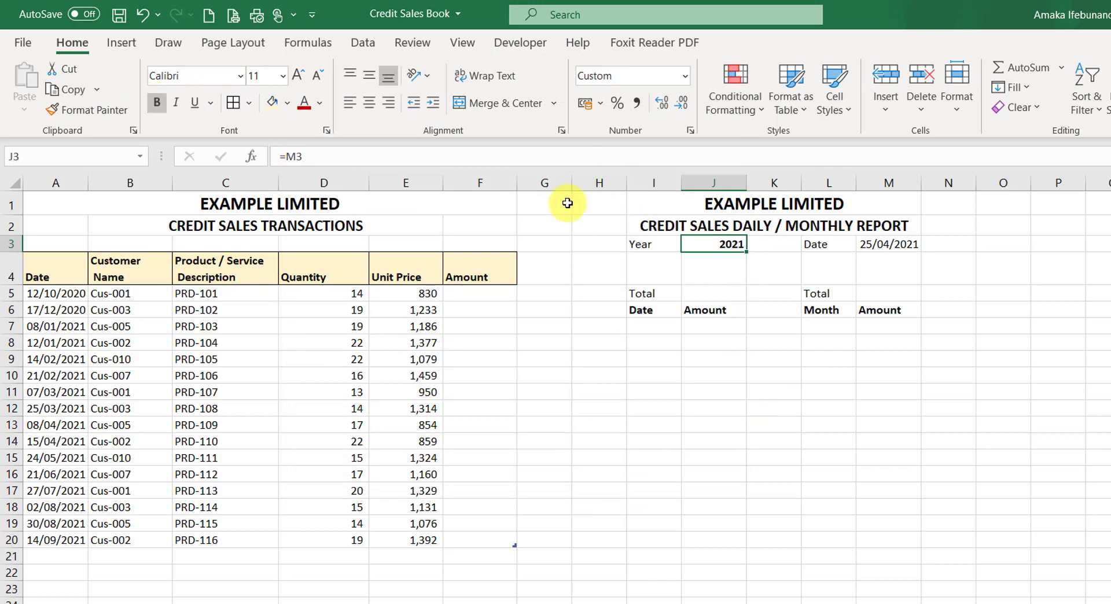
- Bold and center the Year value in J3 and fill the cell with the transactions table's light header colour
left_click(369, 102)
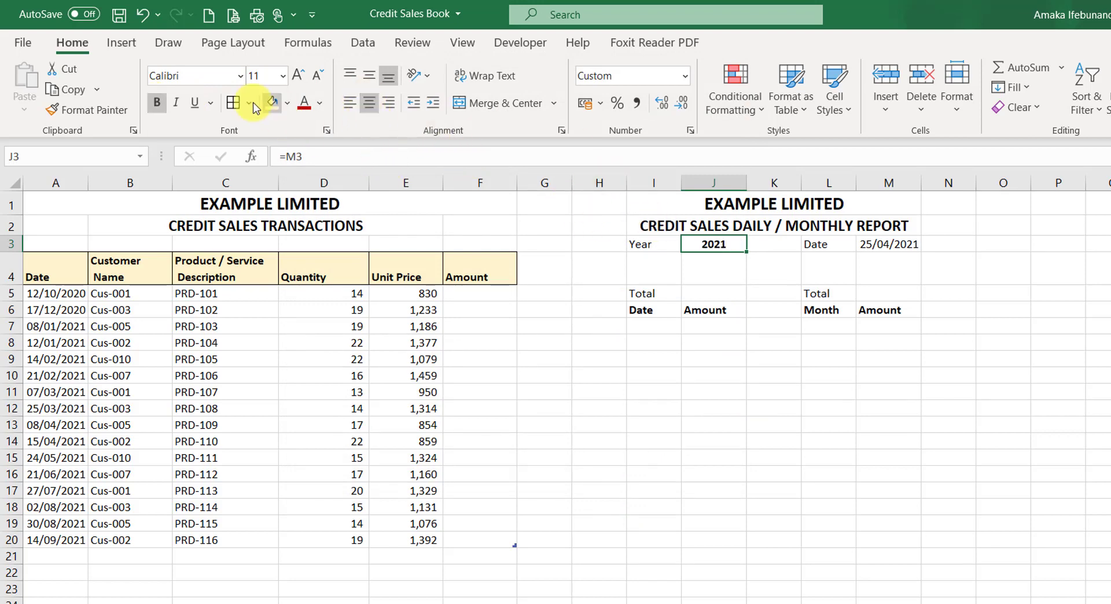
left_click(273, 103)
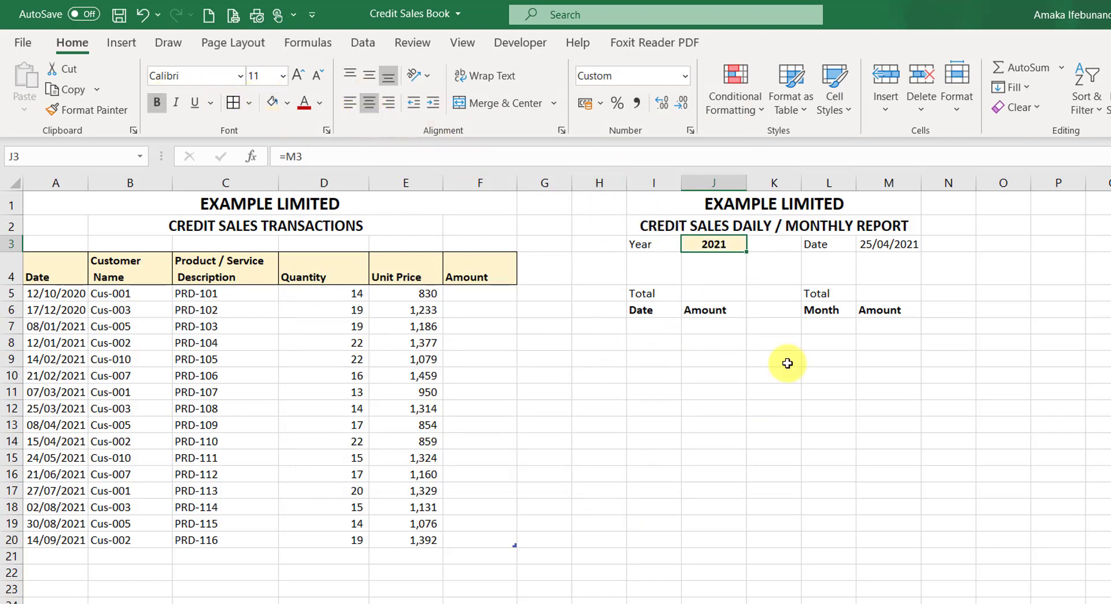
left_click(954, 334)
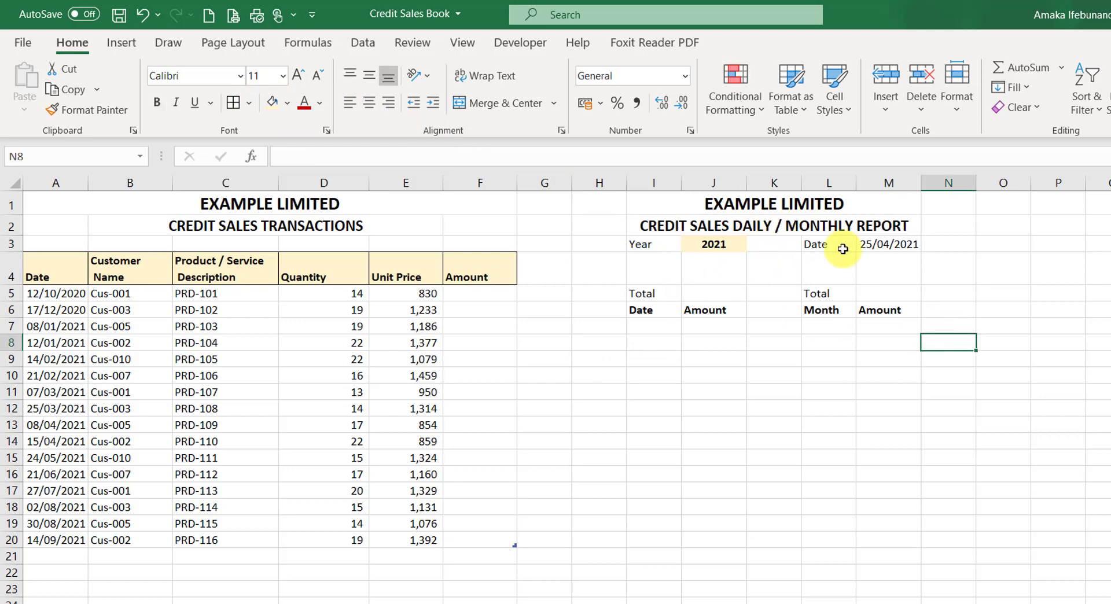
- Test the year link by setting the report date in M3 to 25/04/2020, and undo the change
left_click(910, 244)
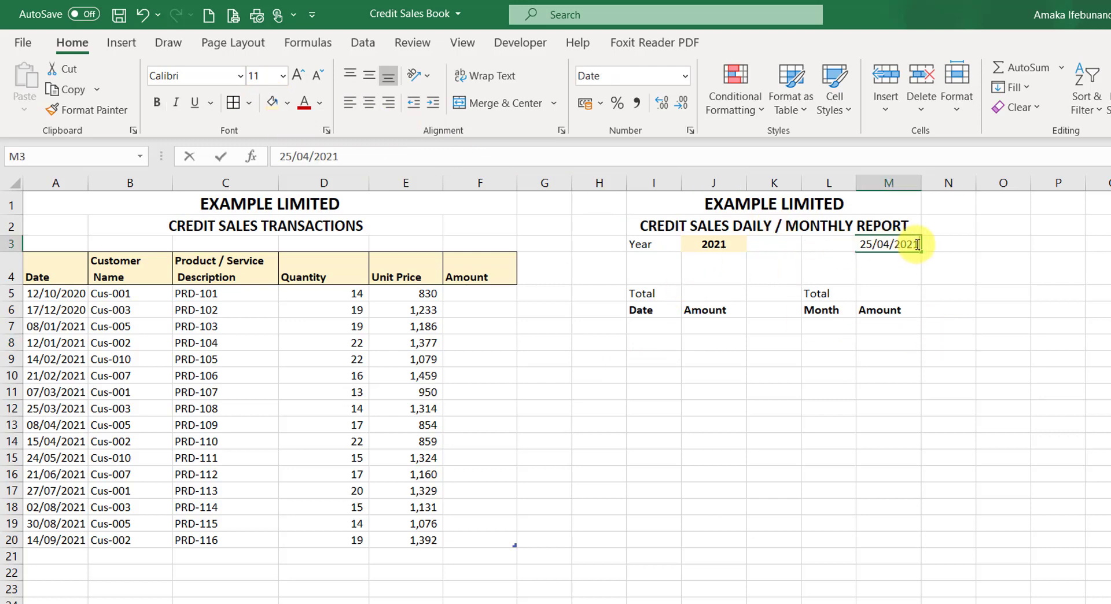
key("F2")
key("BackSpace")
type("0")
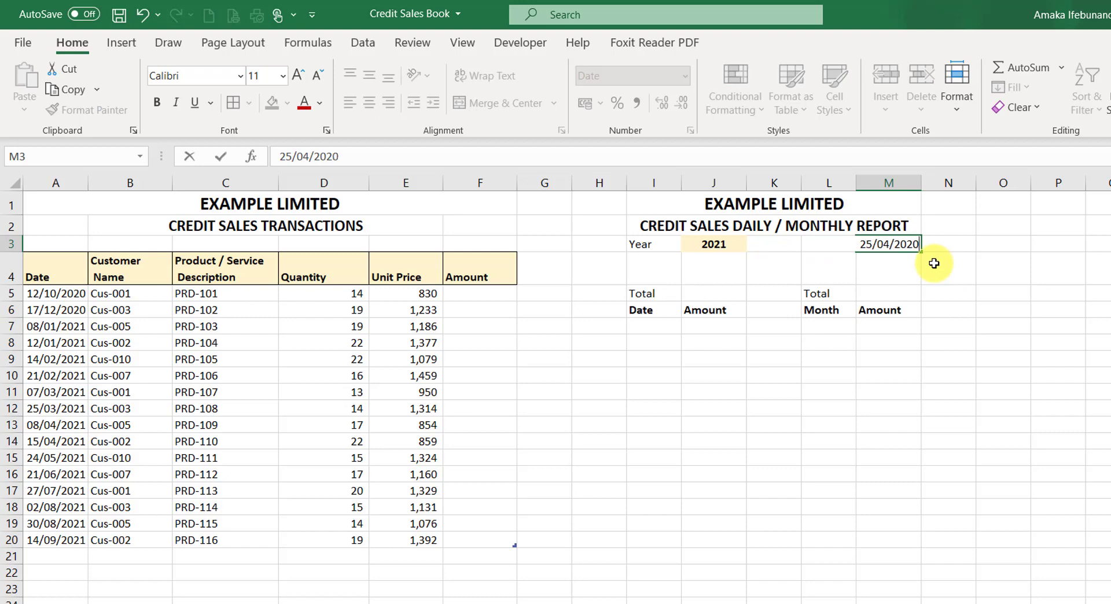
key("Return")
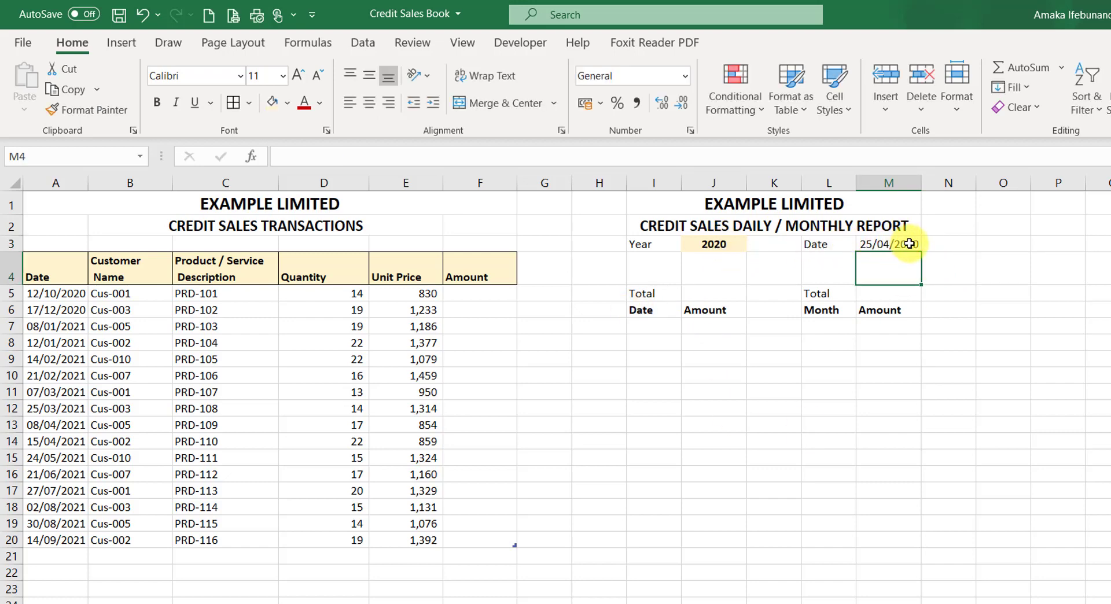
key("ctrl+z")
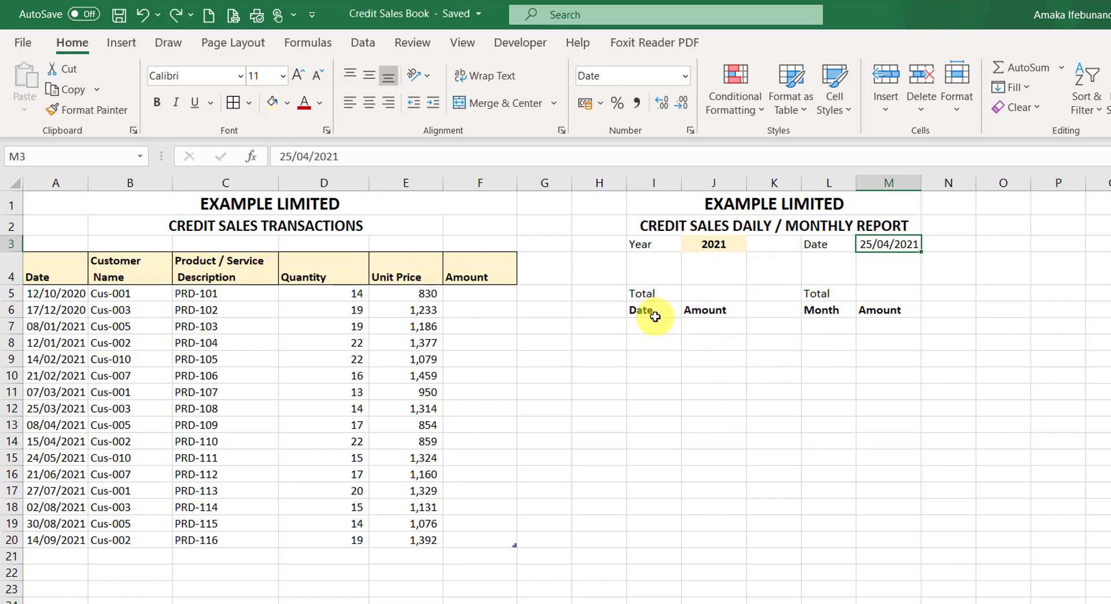
- Widen column I slightly and begin a DATE formula in I7 with the year argument YEAR($M$3)
left_click(642, 330)
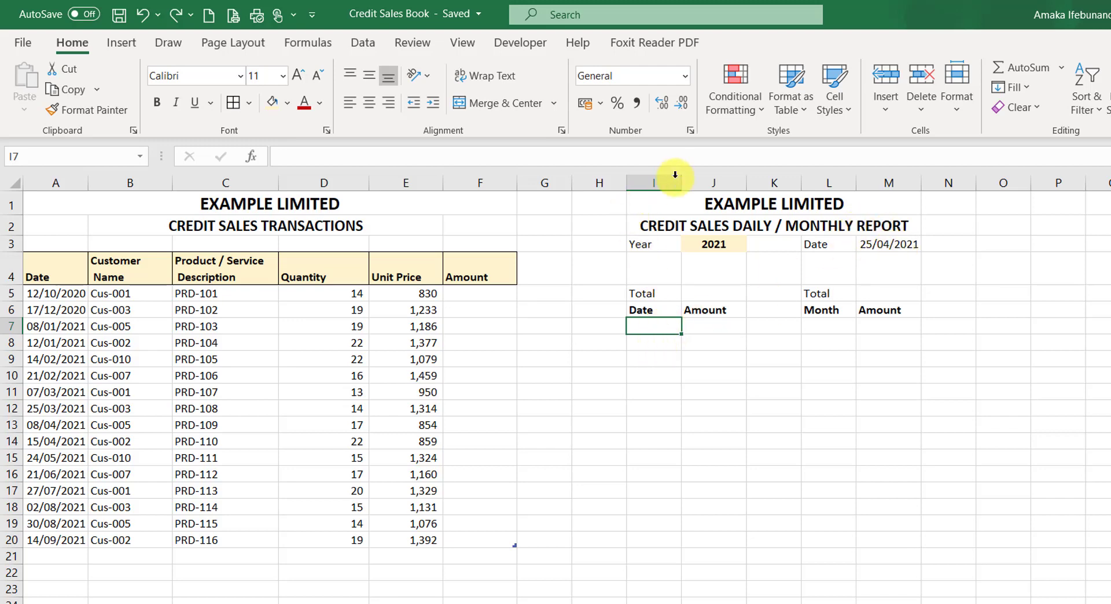
left_click_drag(685, 184, 700, 184)
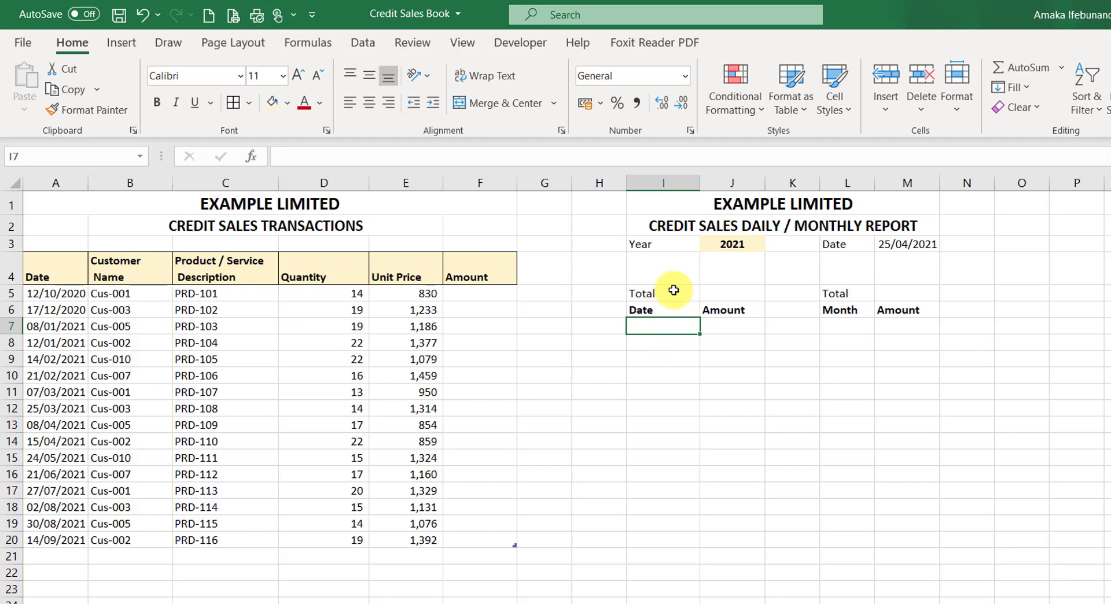
type("=")
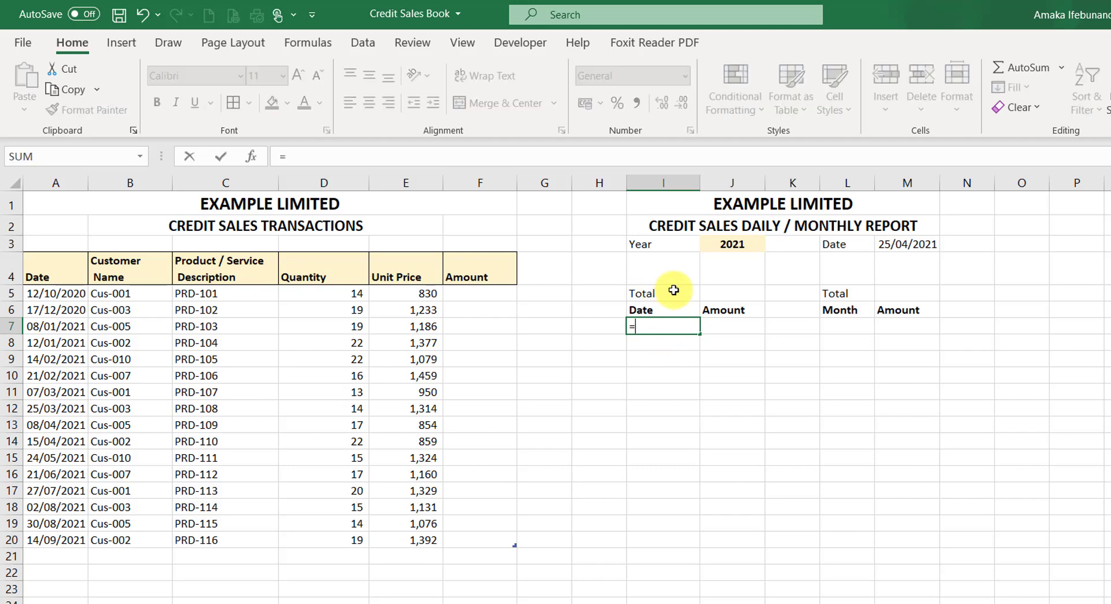
type("date")
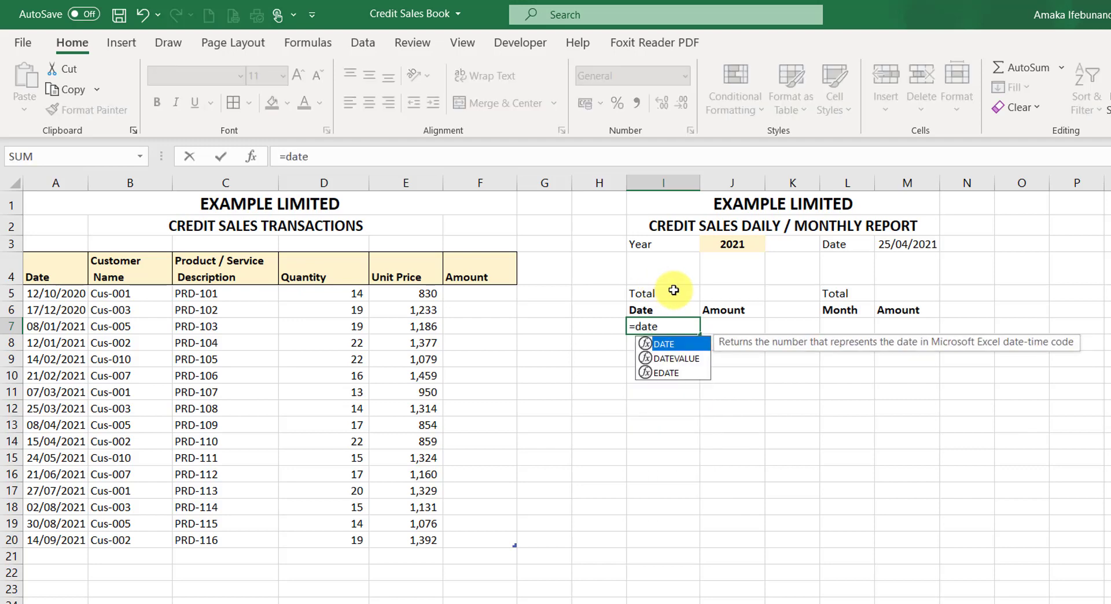
key("Tab")
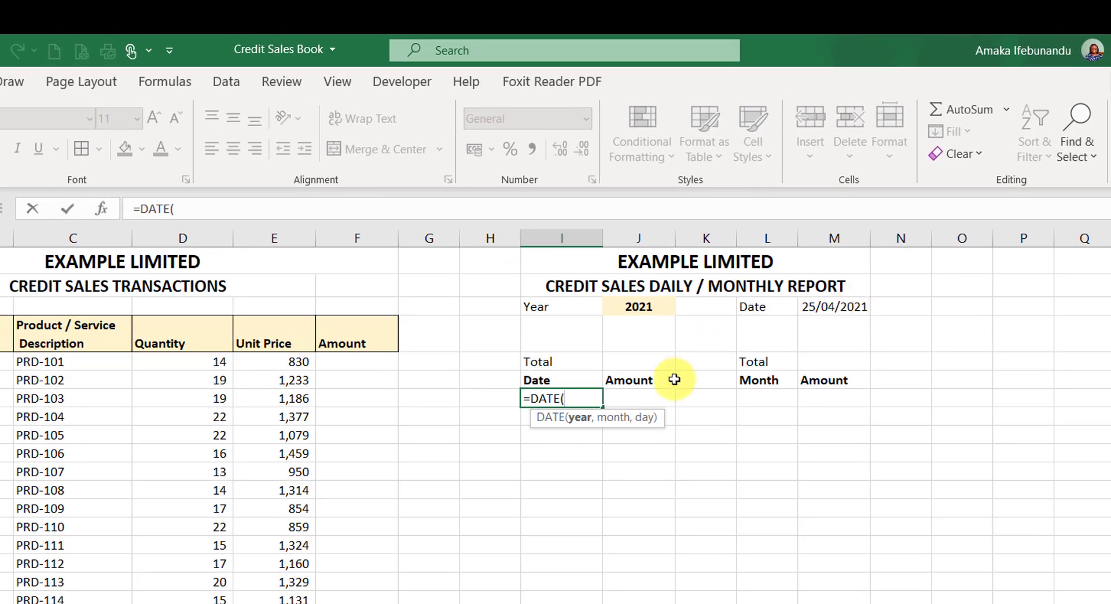
type("ye")
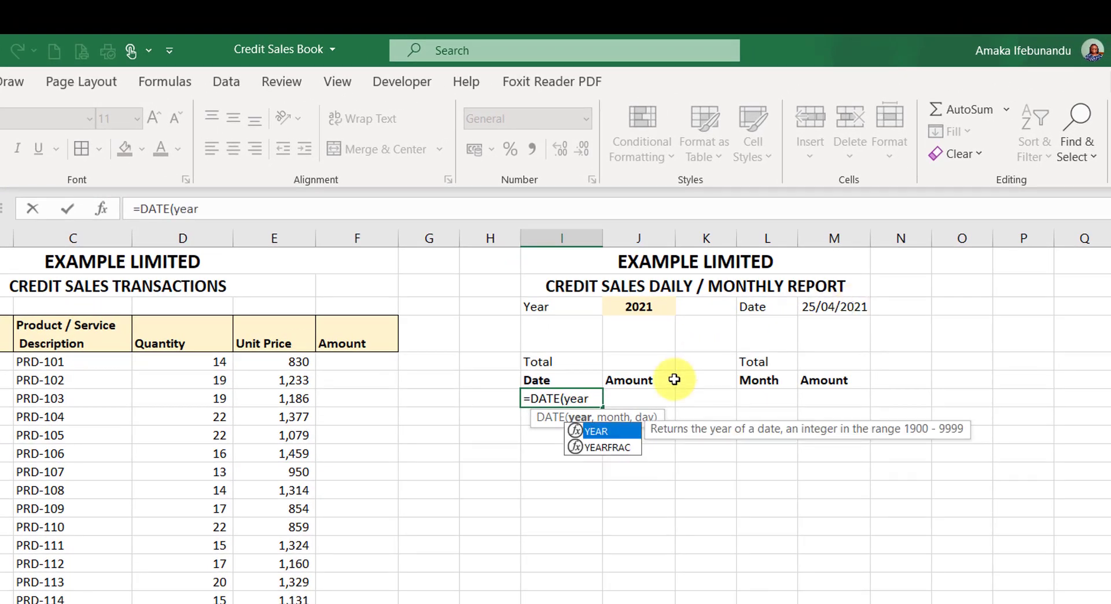
type("ar")
key("Tab")
left_click(830, 307)
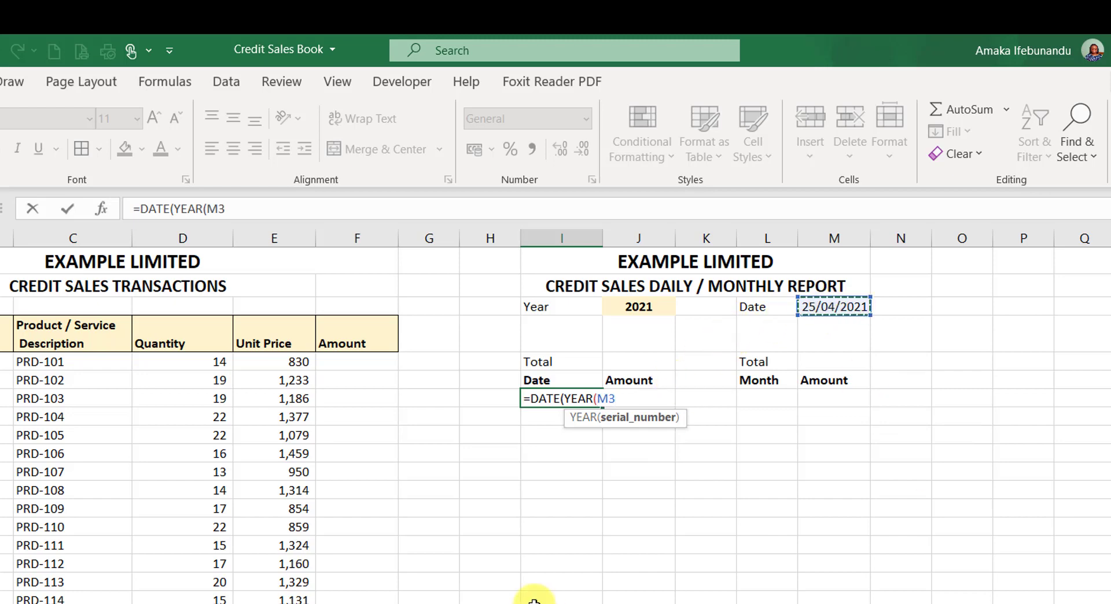
key("F4")
type(")")
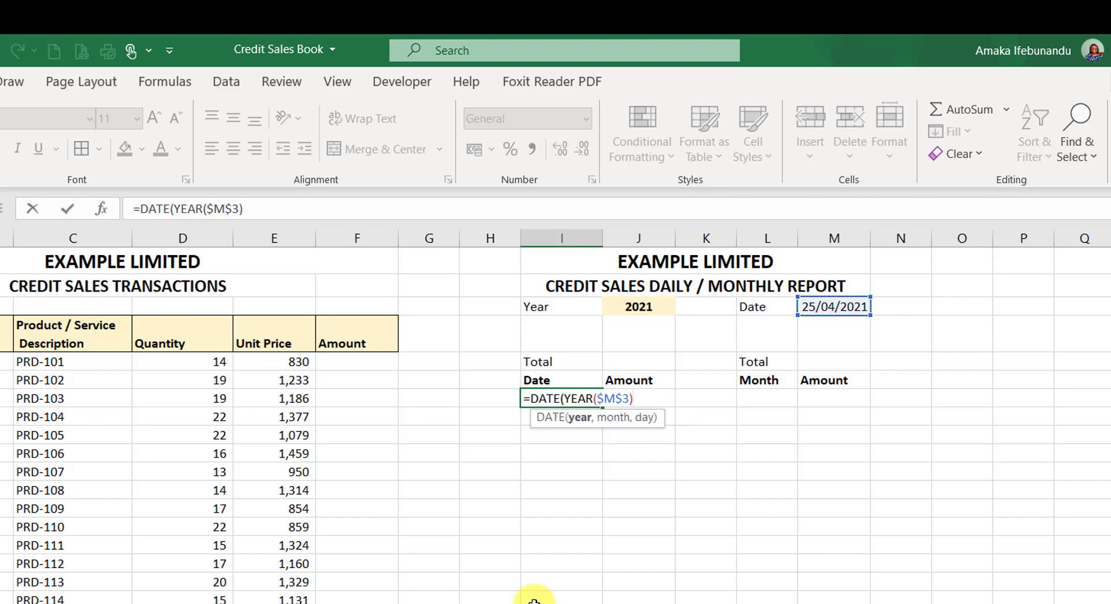
- Complete the I7 formula with the month and day arguments, giving =DATE(YEAR($M$3),MONTH($M$3),DAY(1))
type(",month")
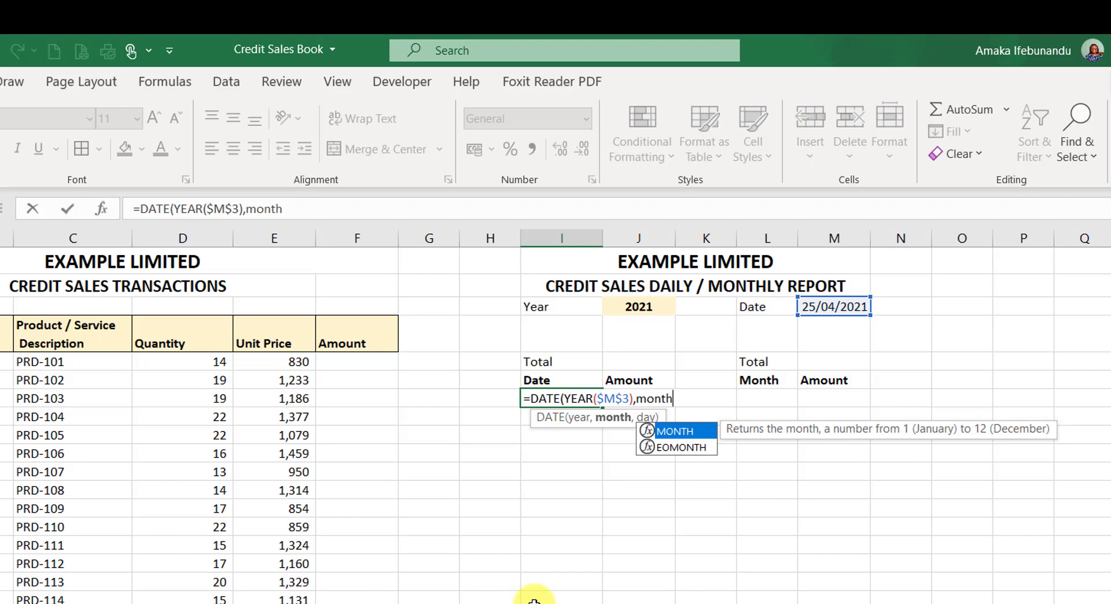
key("Tab")
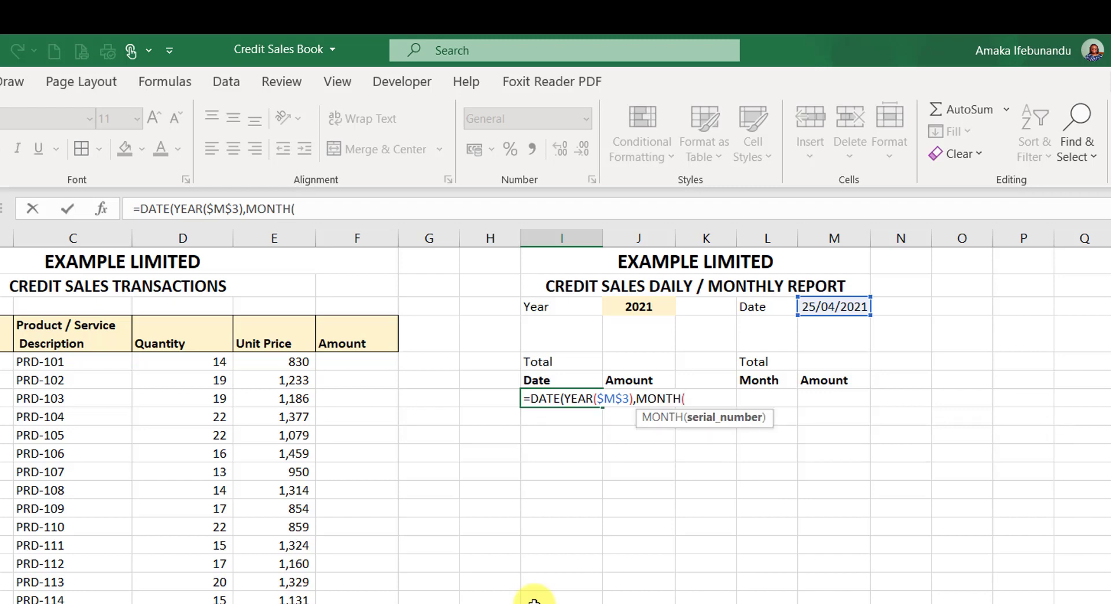
left_click(823, 305)
key("F4")
type(")")
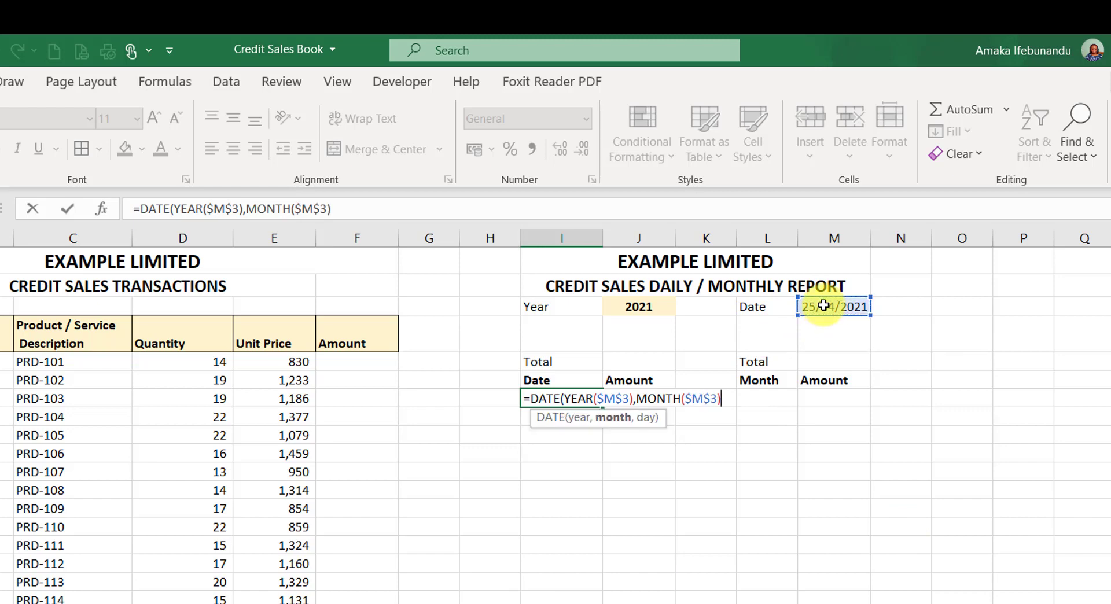
type(",")
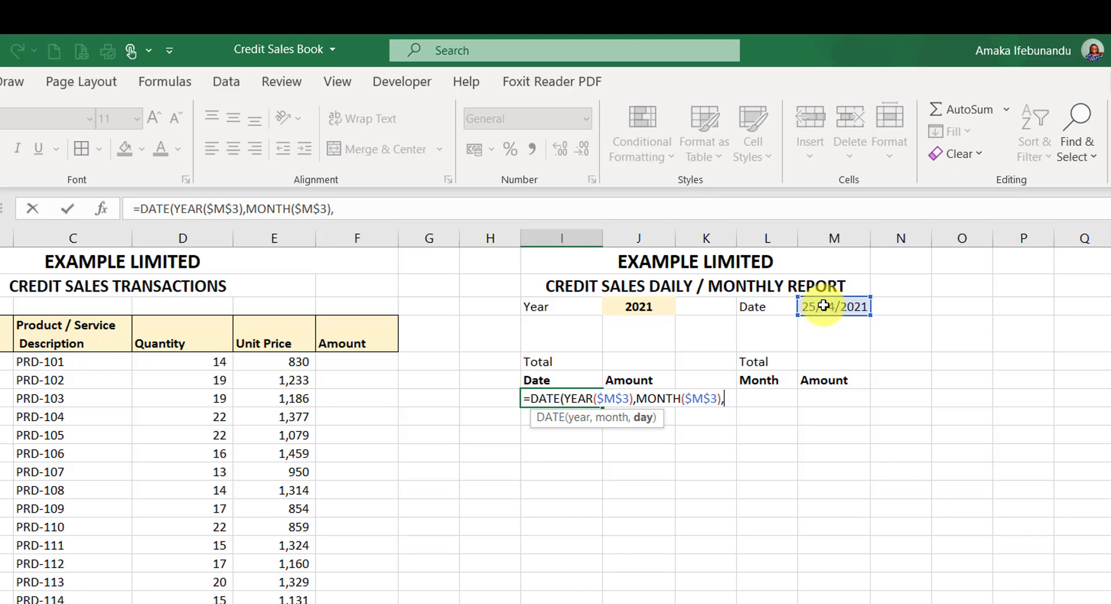
type("Day")
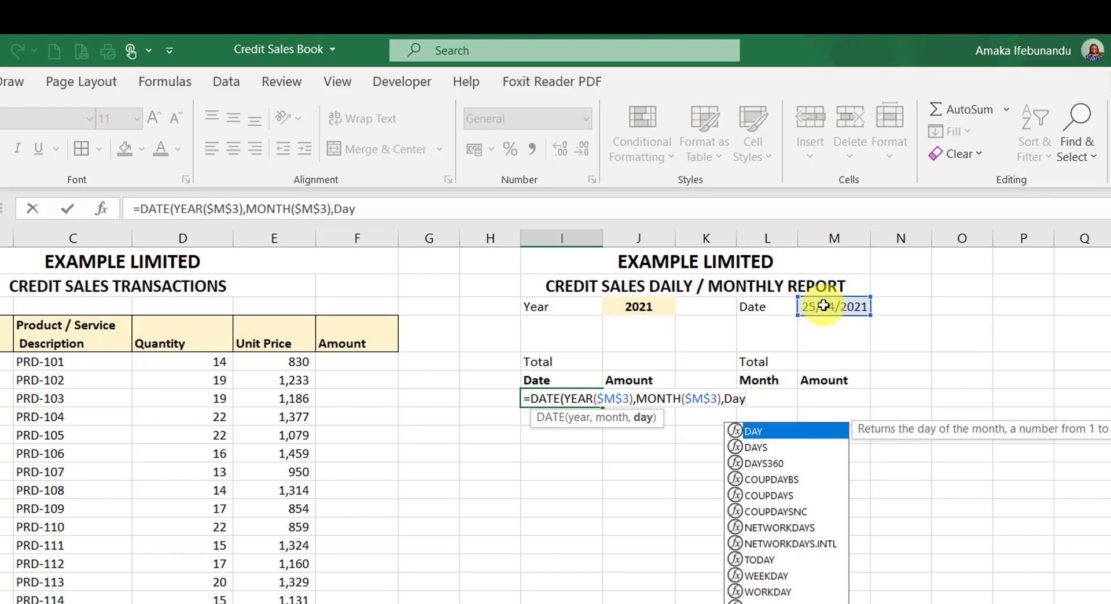
key("Tab")
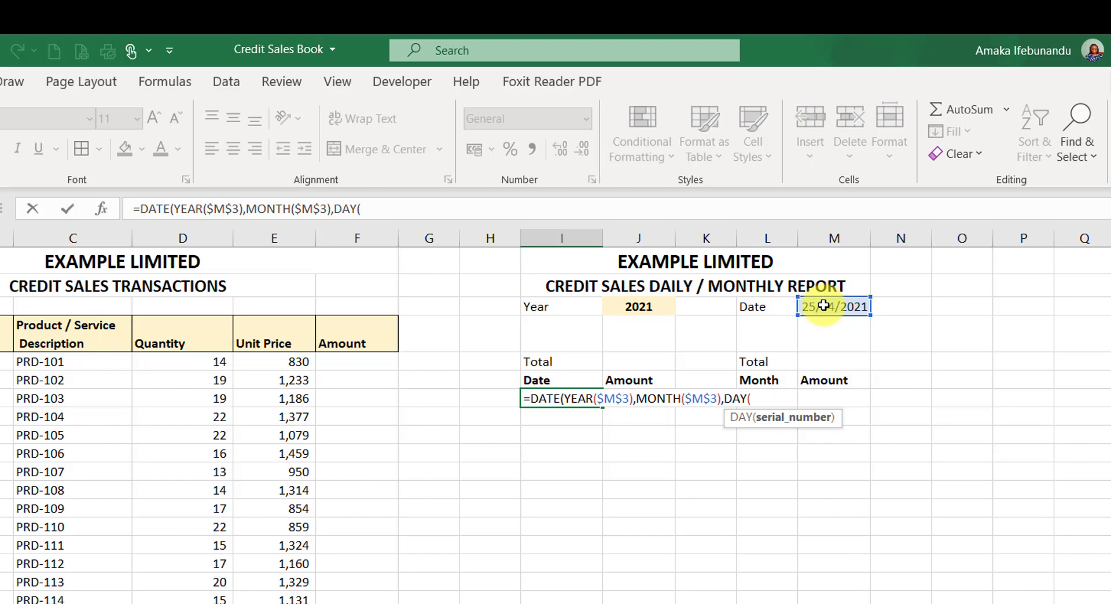
type("1))")
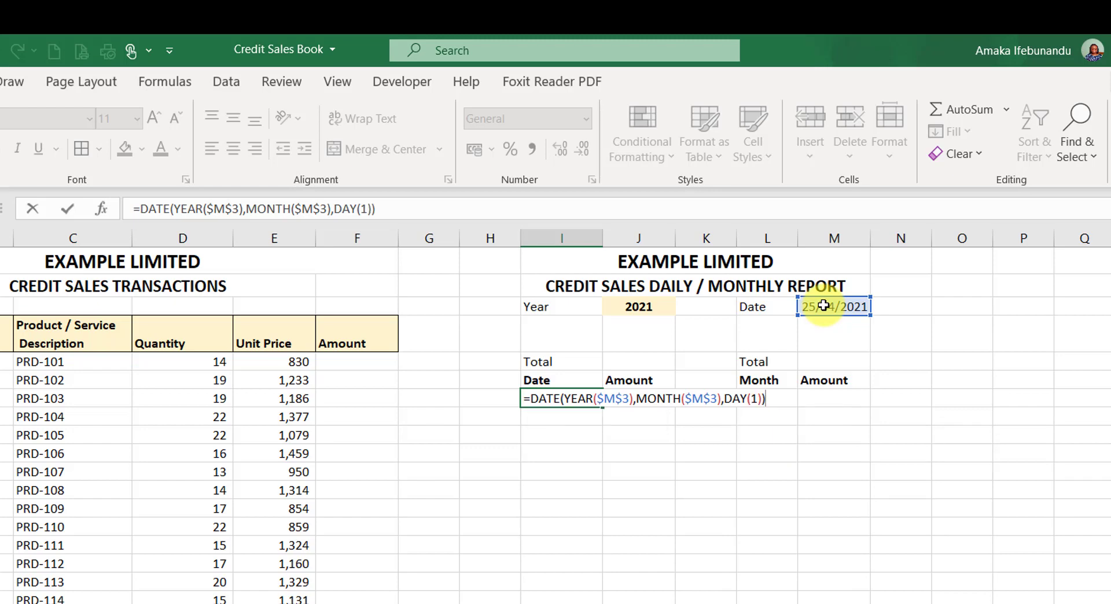
key("Return")
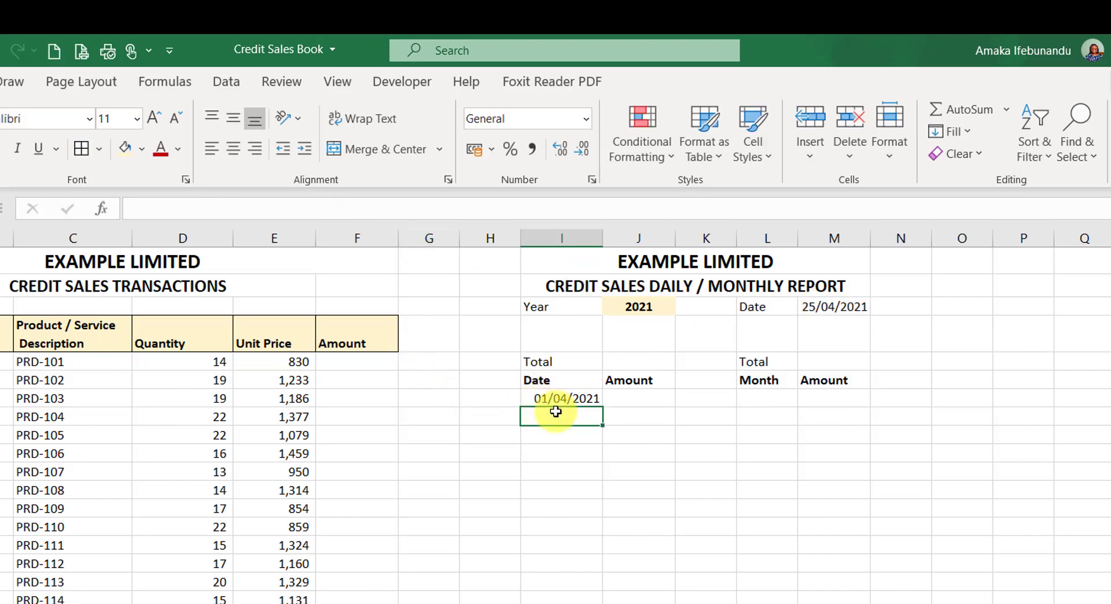
- Set the report date in M3 to 25/03/2021 and check the first daily date in I7
double_click(829, 306)
key("BackSpace")
type("3")
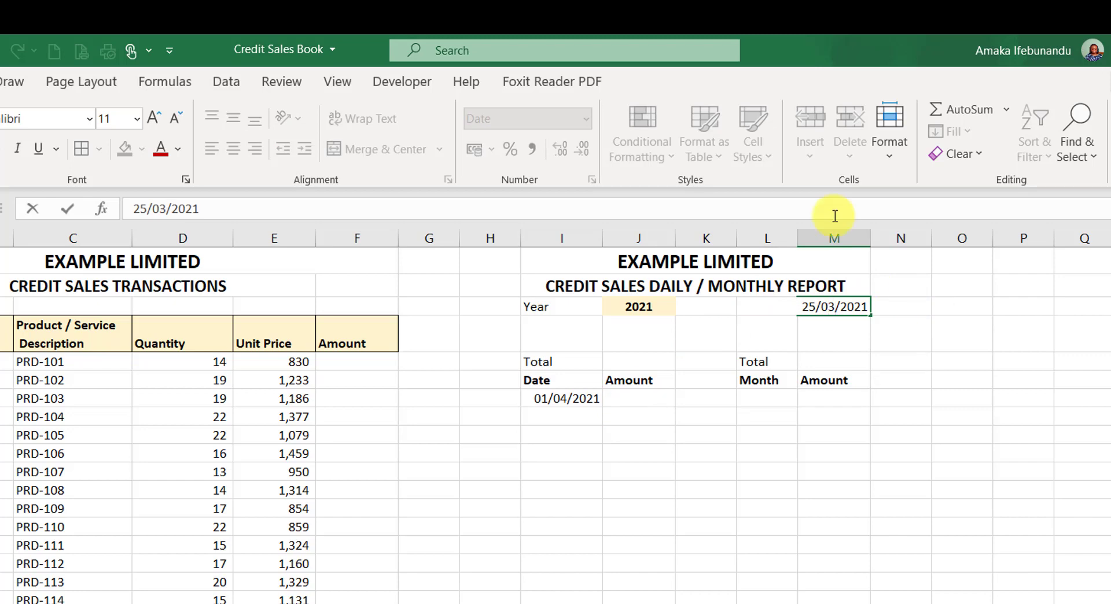
key("Return")
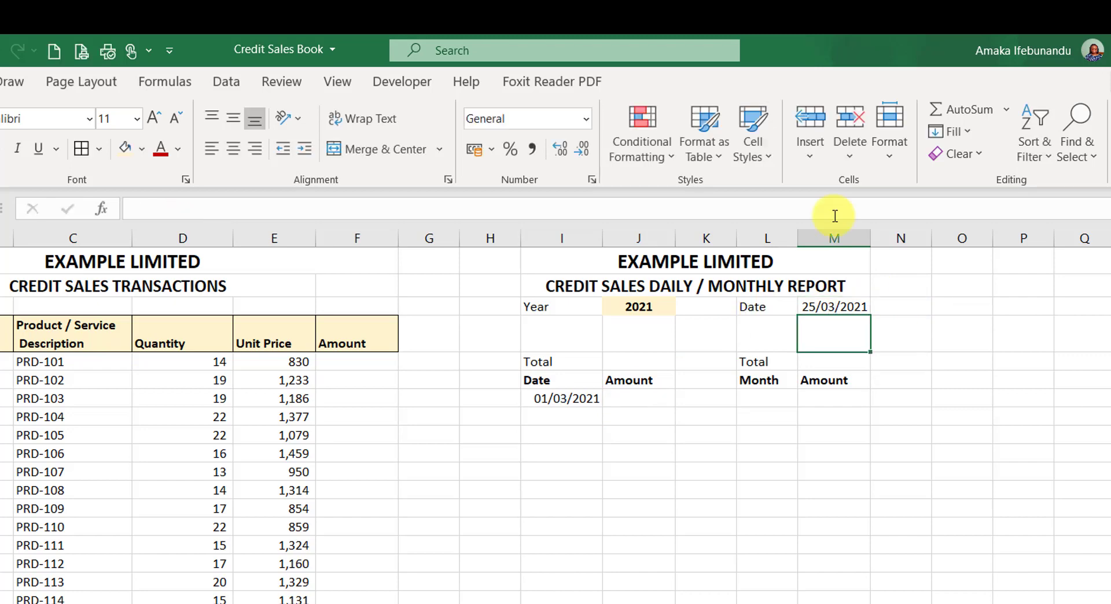
left_click(572, 401)
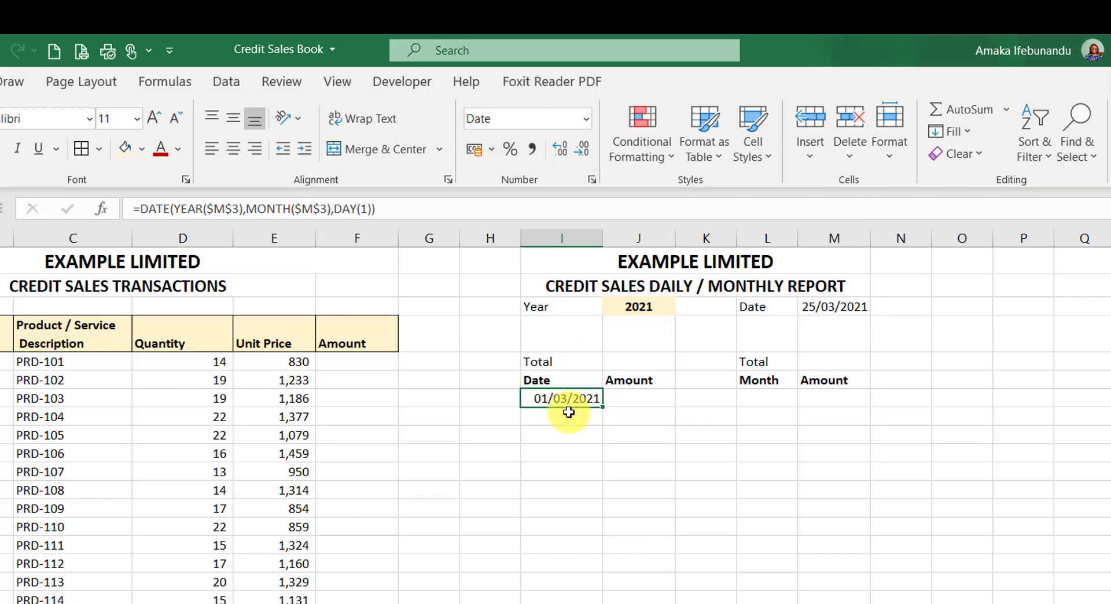
- Enter the formula =I7+1 in I8 for the second daily date
left_click(565, 415)
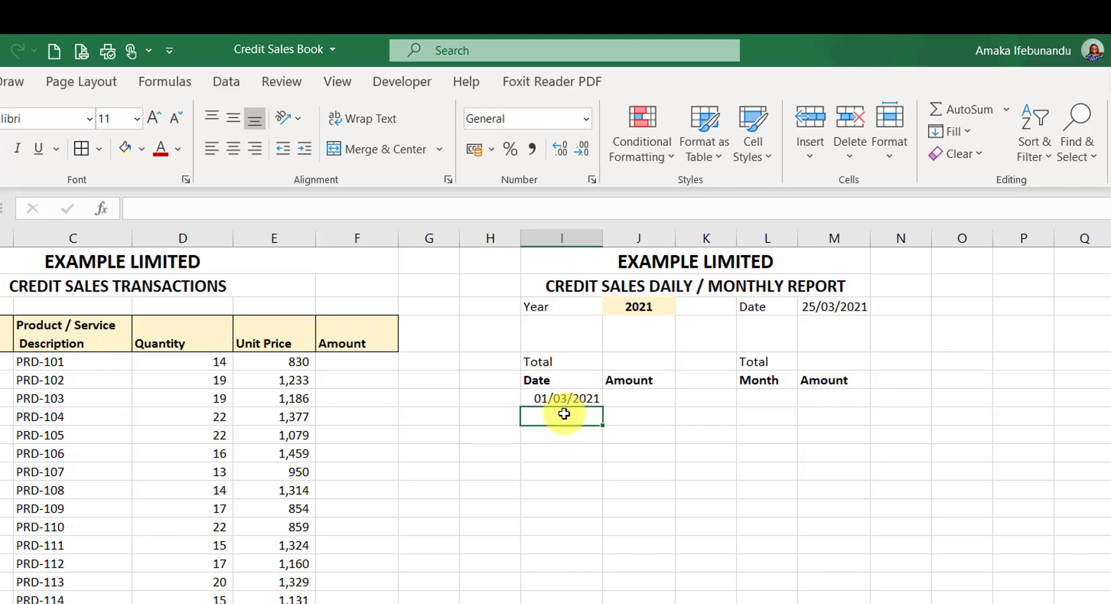
type("=")
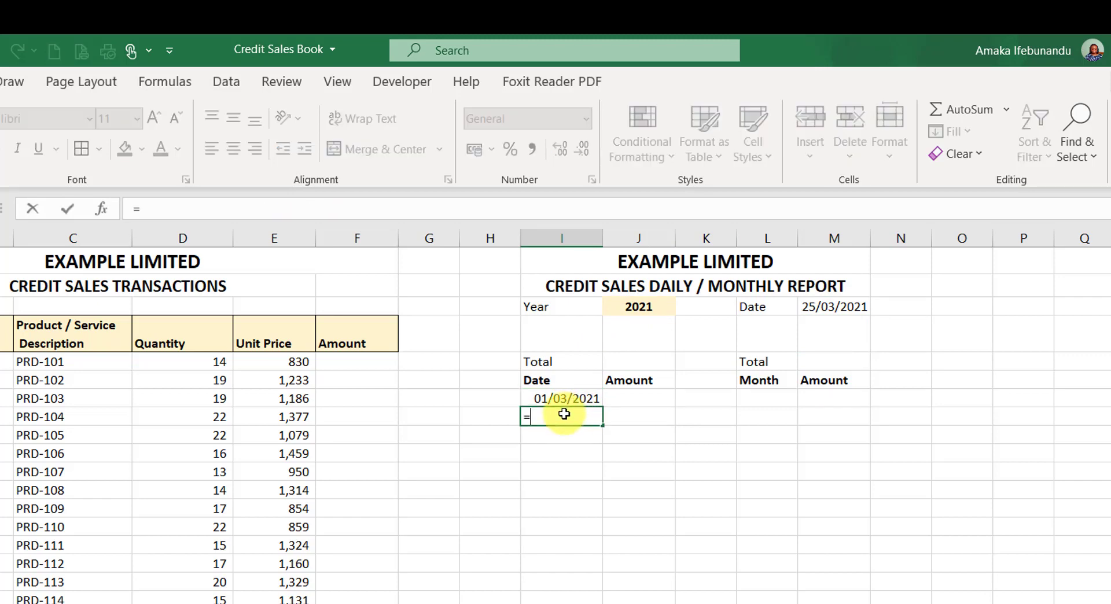
left_click(561, 398)
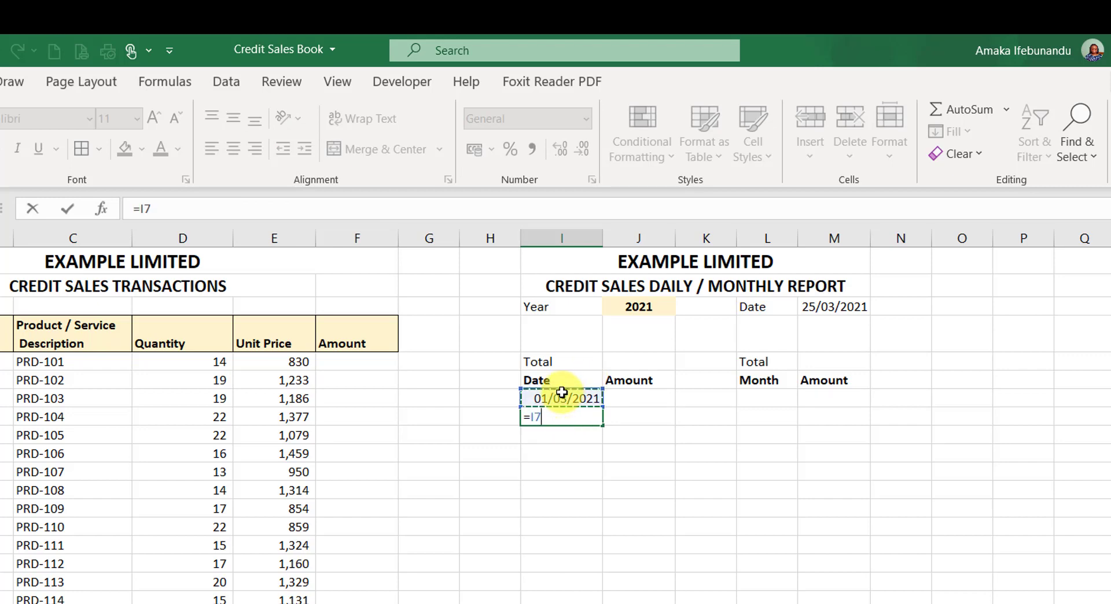
type("+")
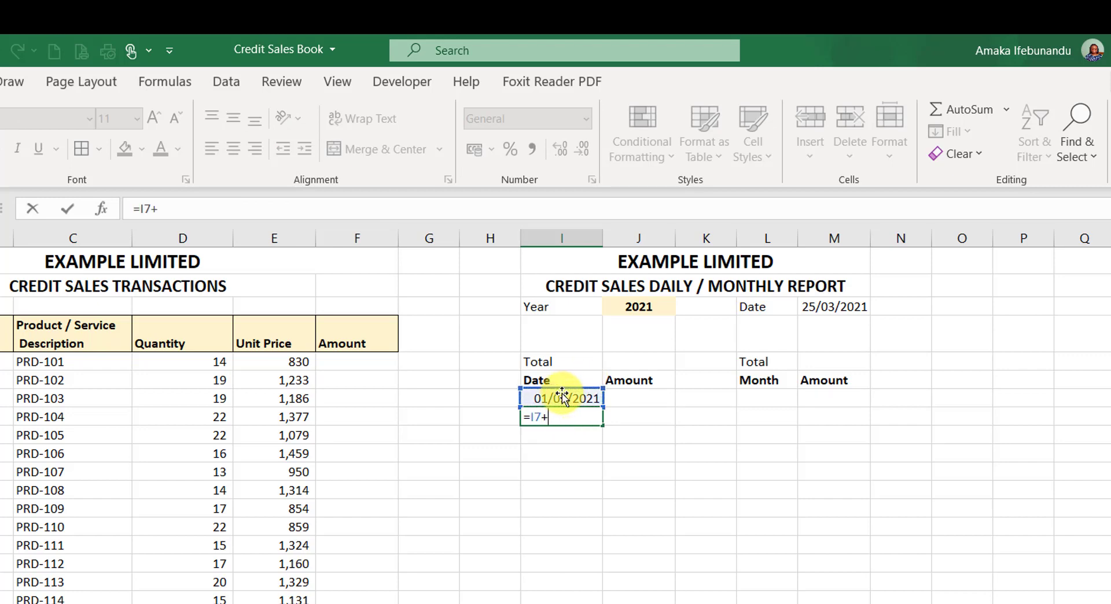
type("1")
key("Return")
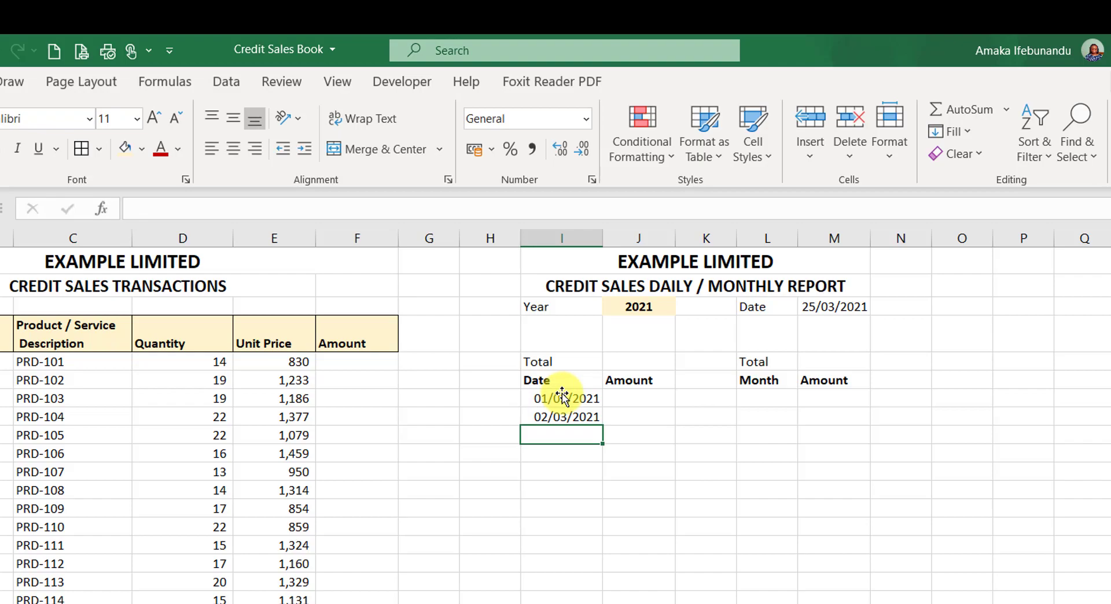
- Fill the I8 formula down column I through I34 and check the resulting dates
left_click(564, 414)
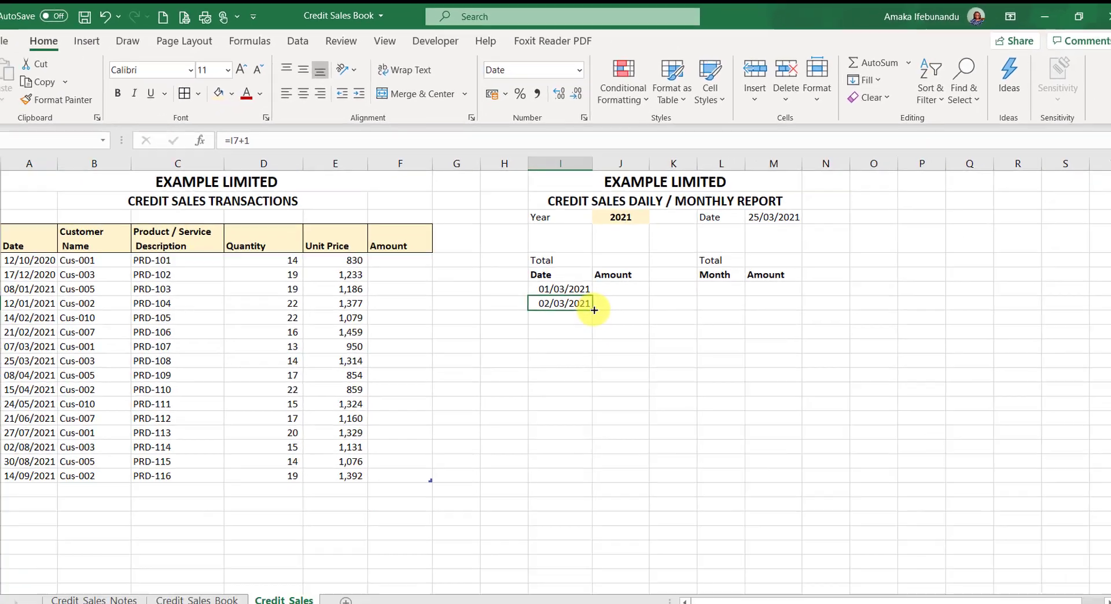
left_click_drag(601, 407, 577, 564)
scroll(629, 513, "down", 4)
left_click(552, 404)
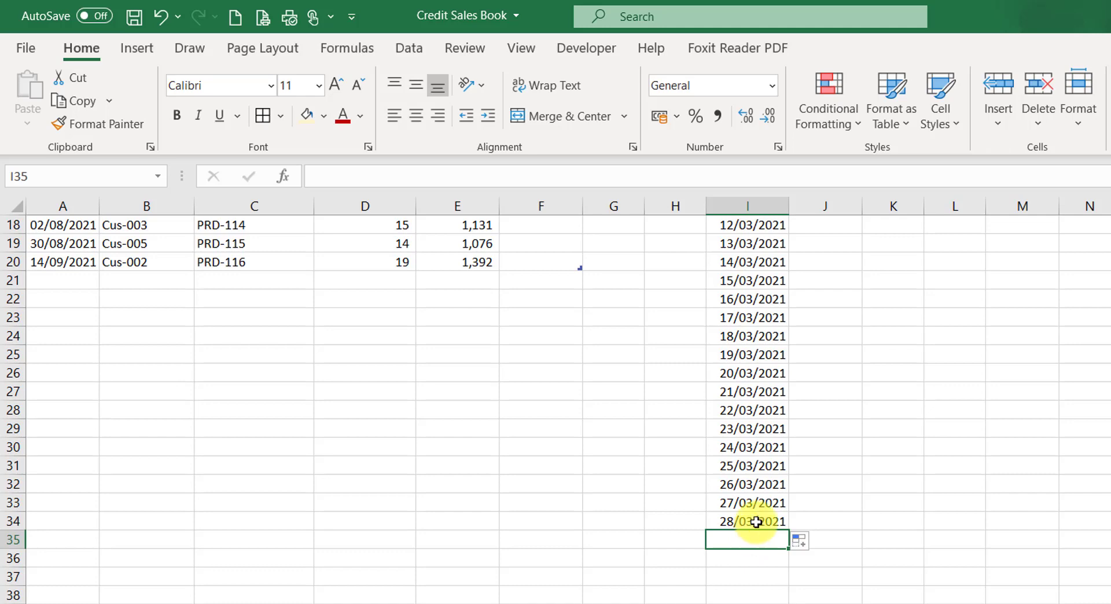
left_click(780, 495)
scroll(775, 498, "up", 6)
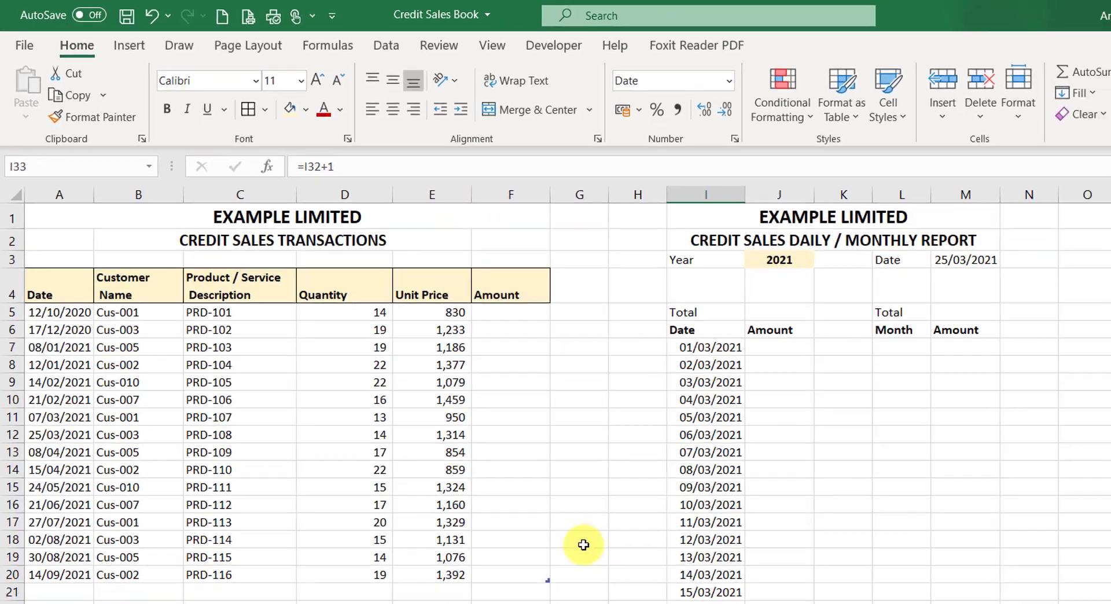
- Open the Credit_Sales_Book sheet and examine its finished daily report, from the first date to the end of the month
scroll(578, 538, "down", 3)
left_click(210, 577)
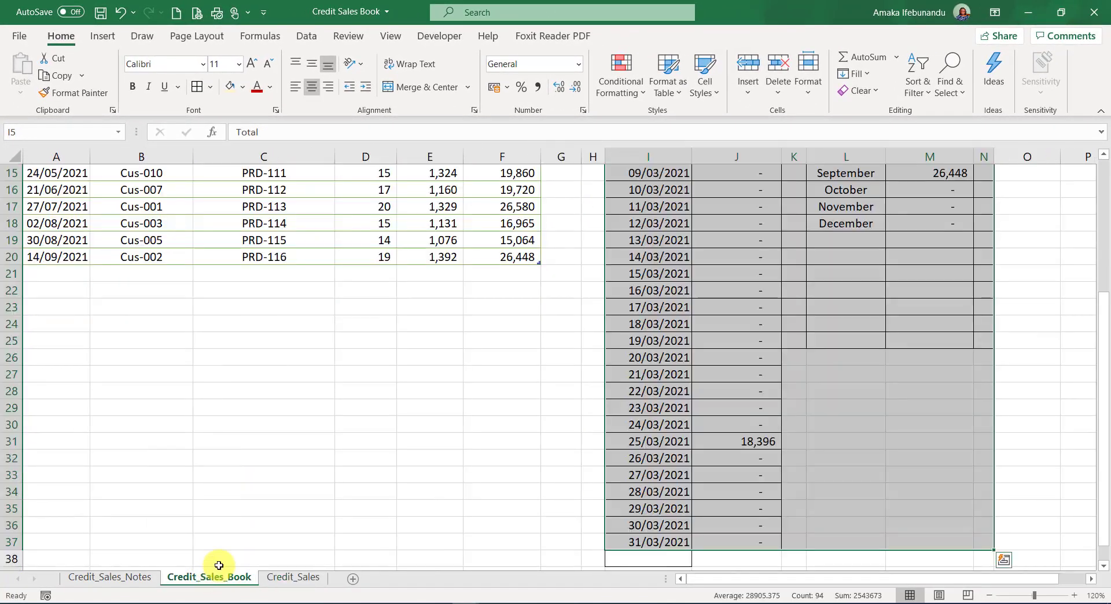
scroll(814, 379, "up", 3)
left_click(743, 374)
scroll(769, 289, "up", 2)
scroll(702, 329, "down", 3)
scroll(772, 284, "up", 3)
scroll(670, 432, "down", 5)
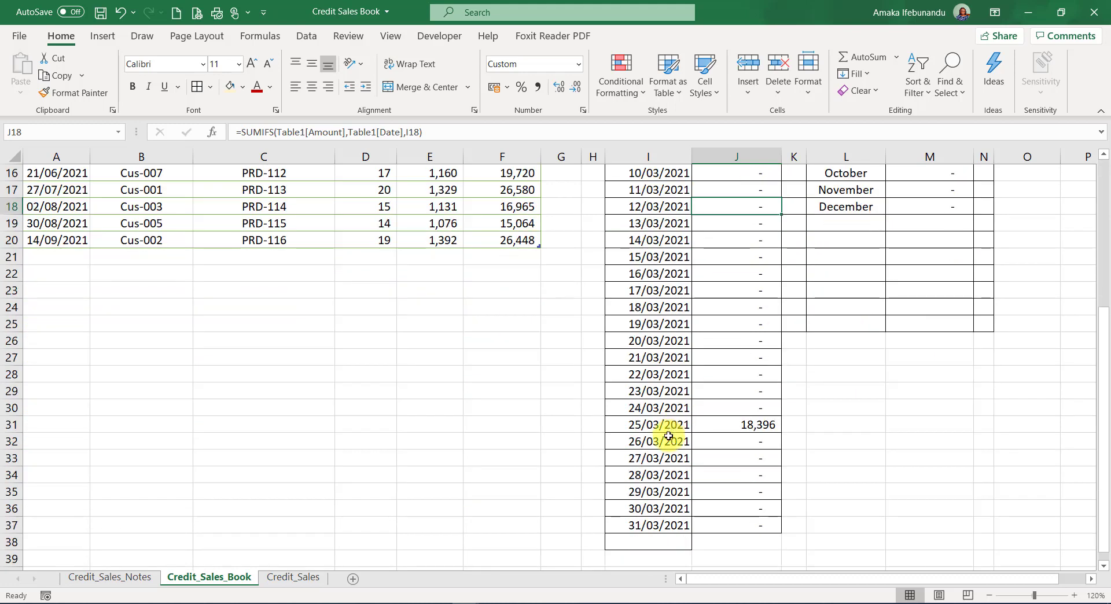
scroll(670, 433, "down", 2)
scroll(843, 325, "up", 7)
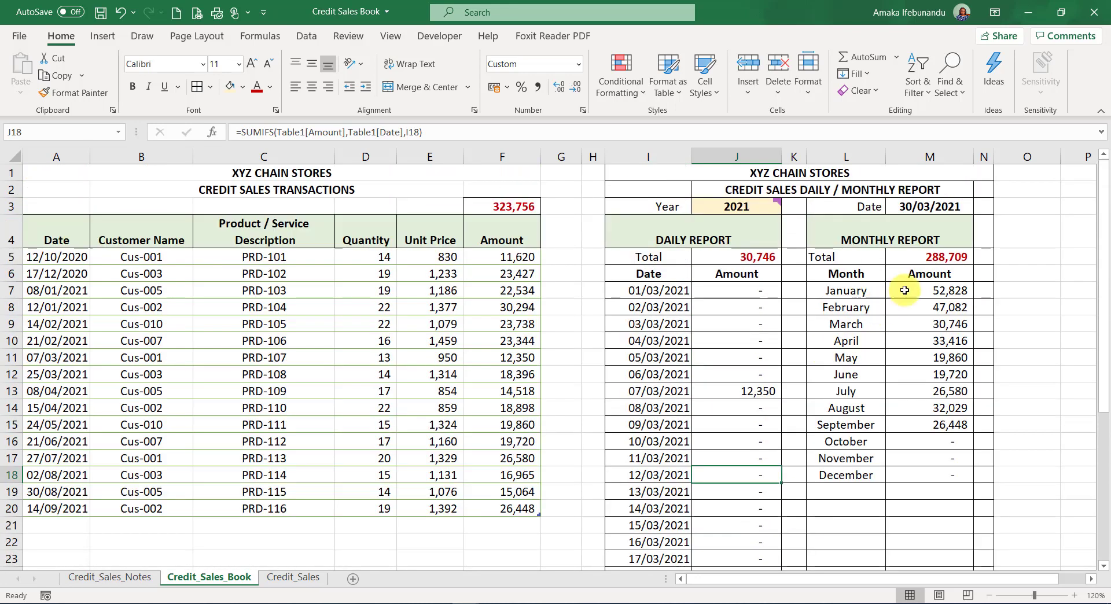
- Set the report date in M3 of Credit_Sales_Book to 20/02/2021
double_click(913, 206)
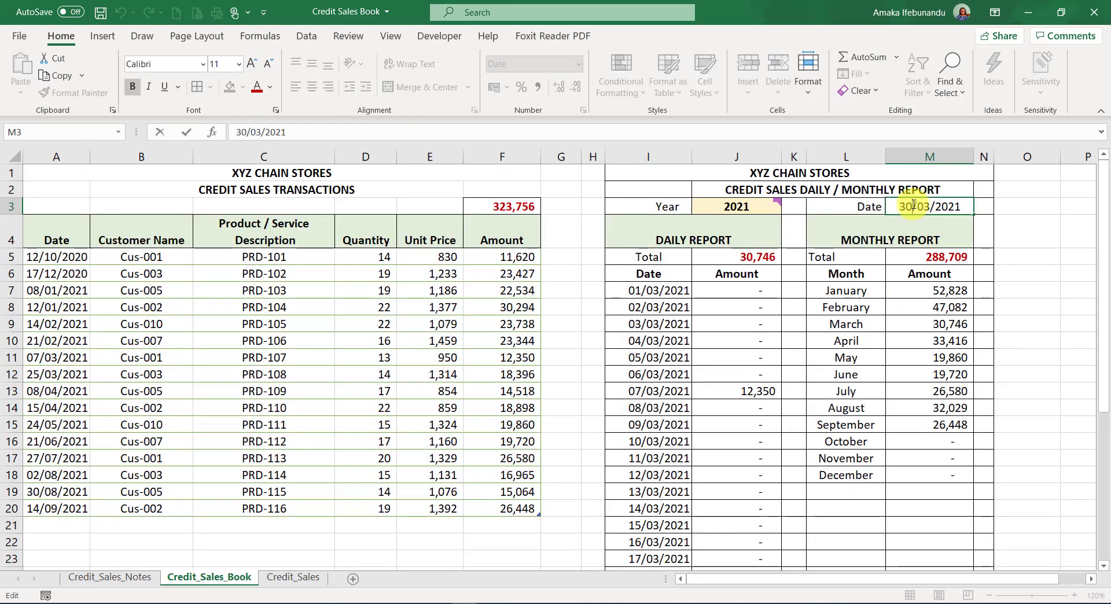
key("BackSpace")
key("BackSpace")
type("20")
key("Right")
key("Right")
key("Right")
key("BackSpace")
type("2")
key("Return")
- Examine the end-of-month rows of the daily report and the formula in I35 of Credit_Sales_Book
scroll(718, 440, "down", 7)
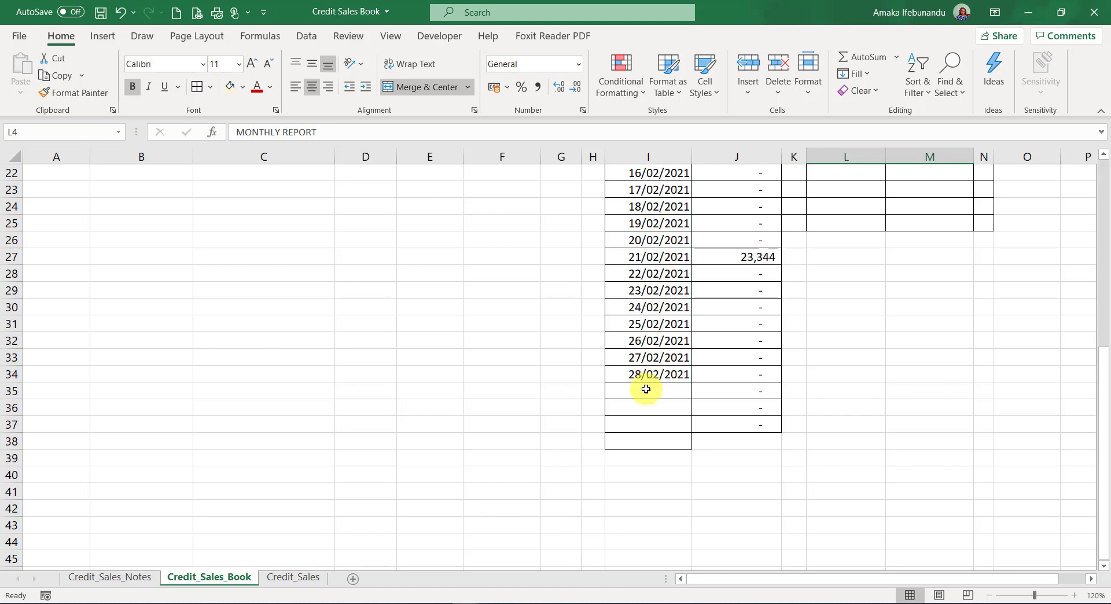
left_click(646, 389)
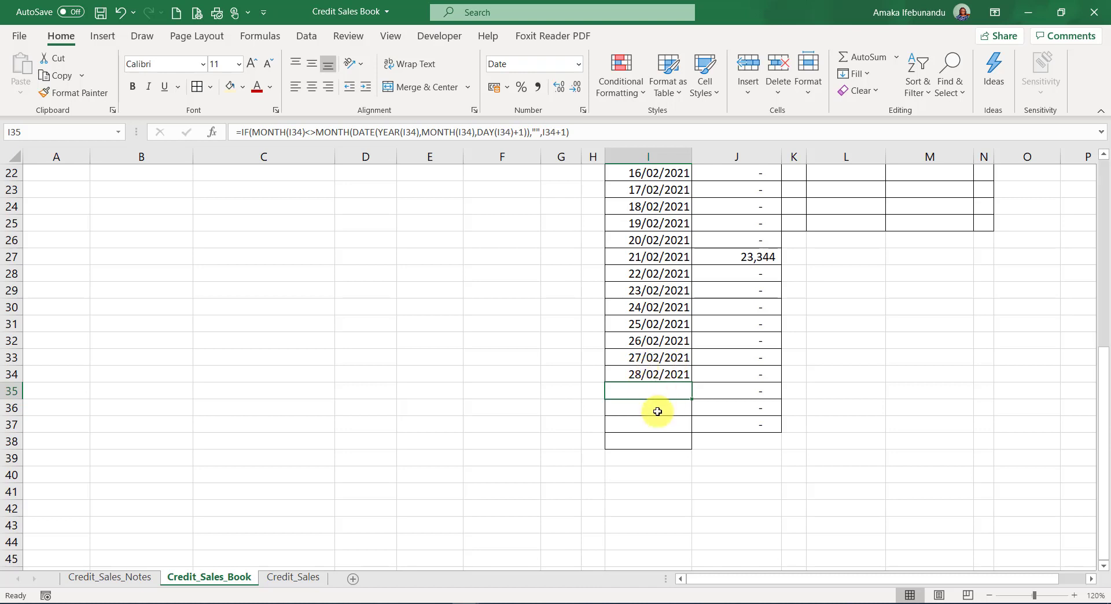
scroll(689, 396, "up", 1)
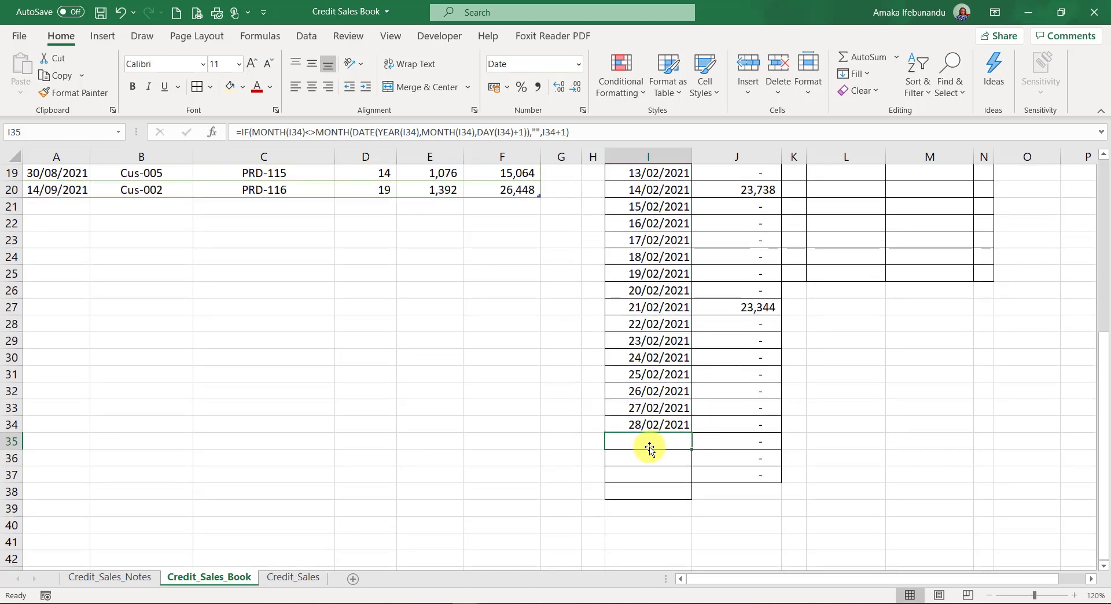
scroll(642, 424, "up", 4)
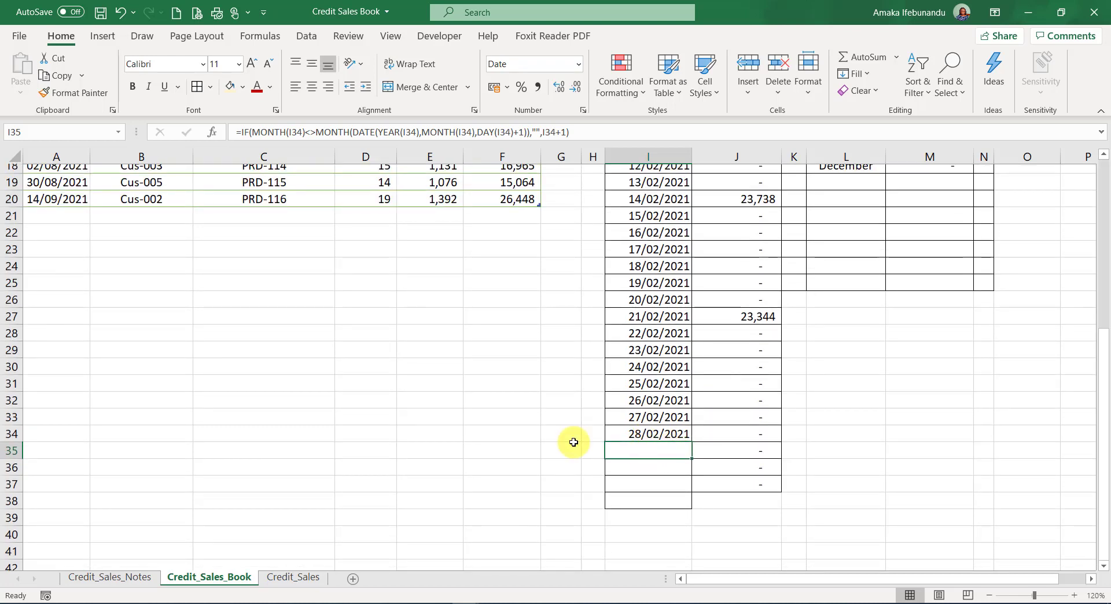
scroll(610, 376, "up", 3)
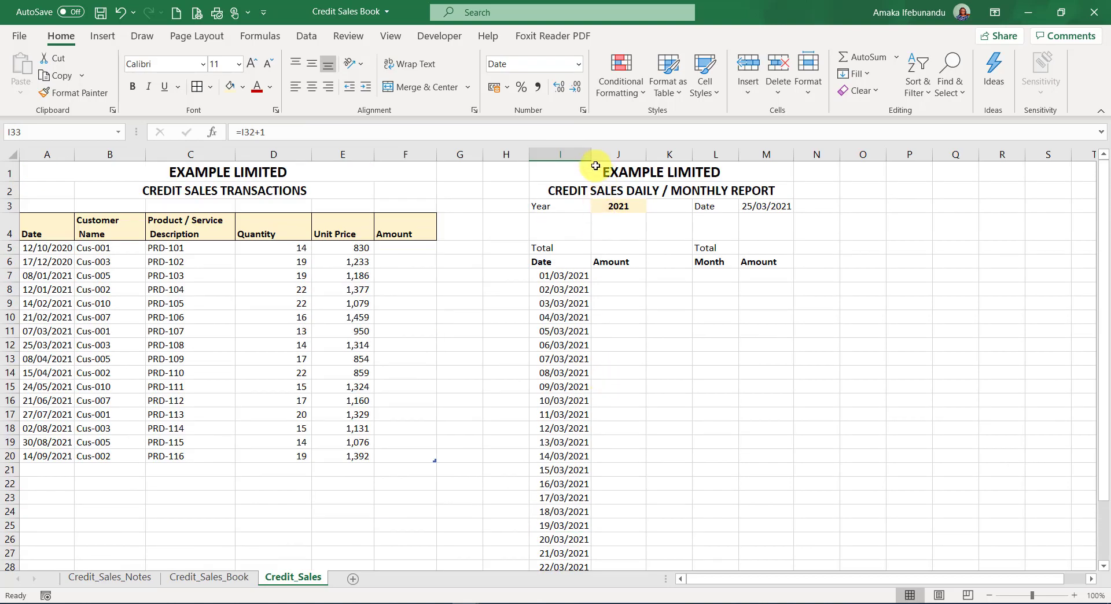
- On the Credit_Sales sheet, widen column I to about 14.67 and select I35 below the last filled date
left_click_drag(590, 154, 607, 154)
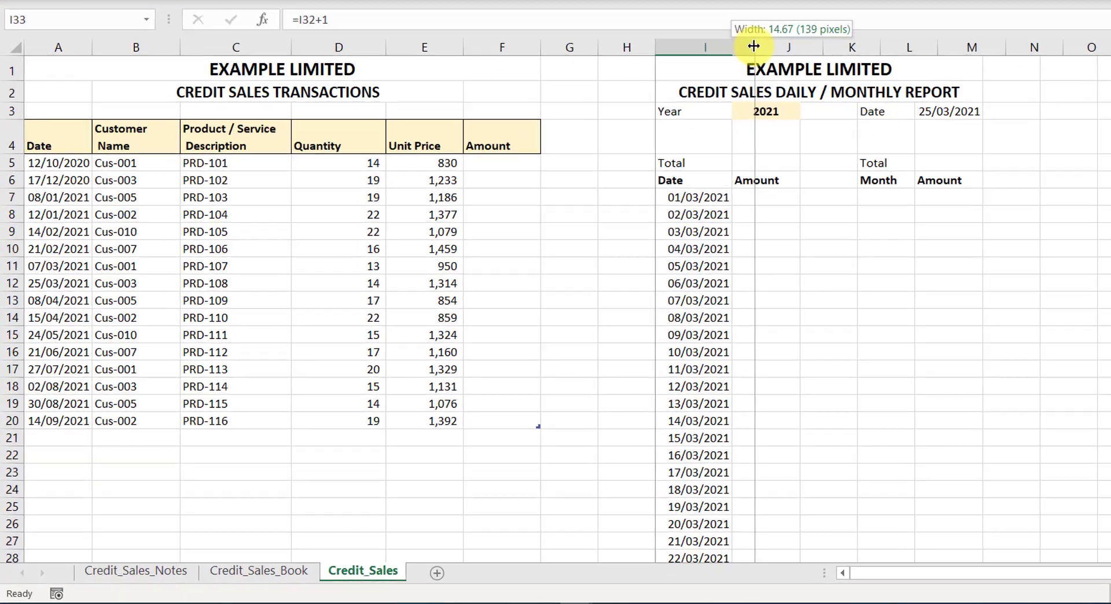
left_click_drag(753, 46, 755, 46)
scroll(801, 332, "down", 5)
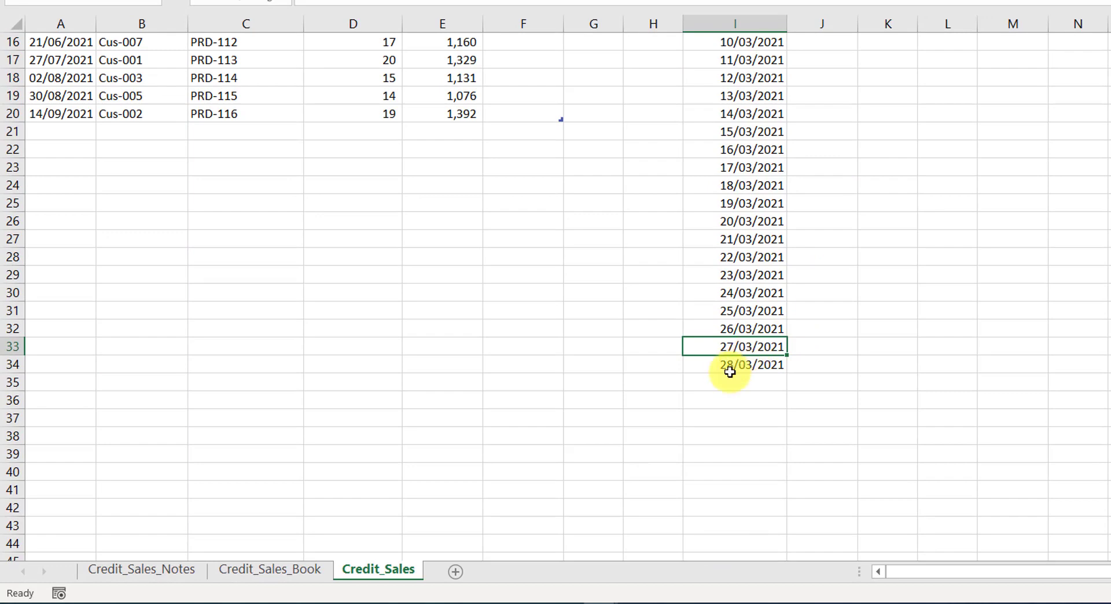
left_click(729, 372)
key("Down")
scroll(947, 270, "up", 3)
scroll(916, 339, "down", 2)
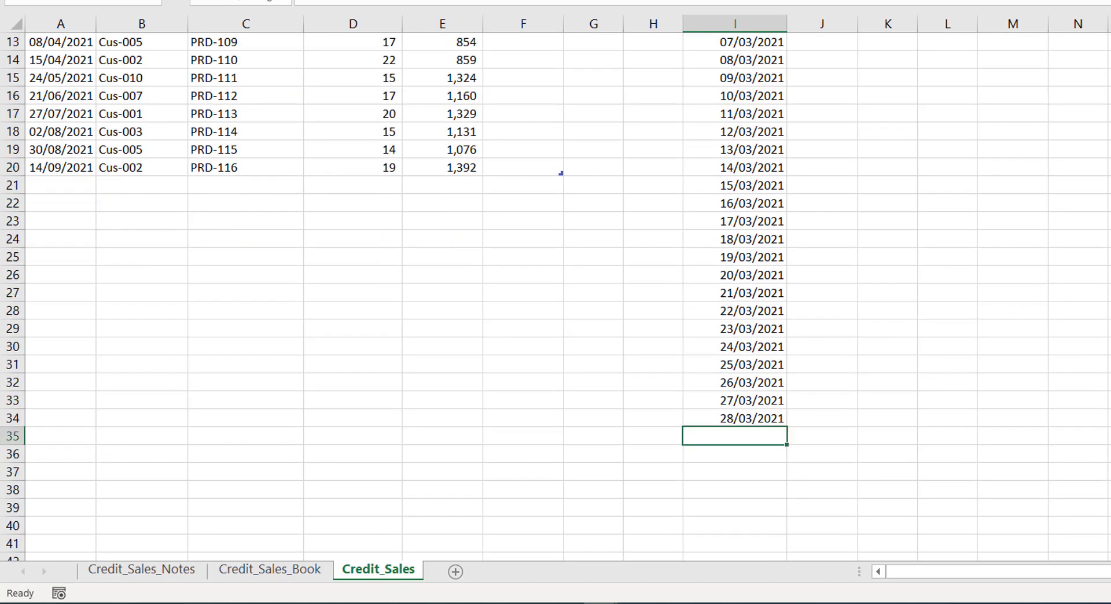
- Begin an IF formula in I35 whose logical test starts with MONTH(I34)<>
type("=if")
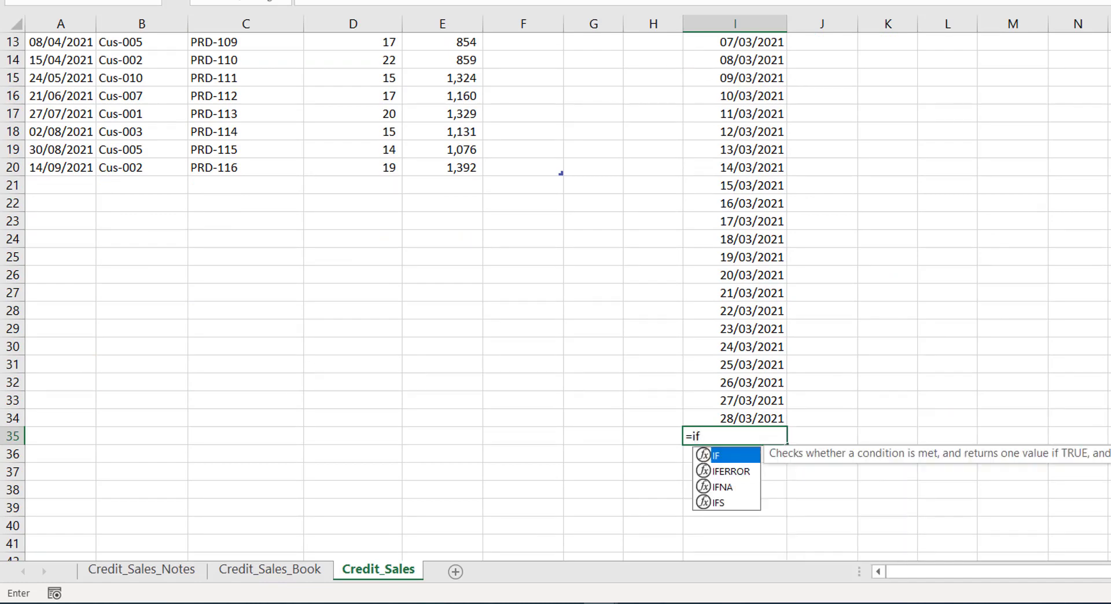
key("Tab")
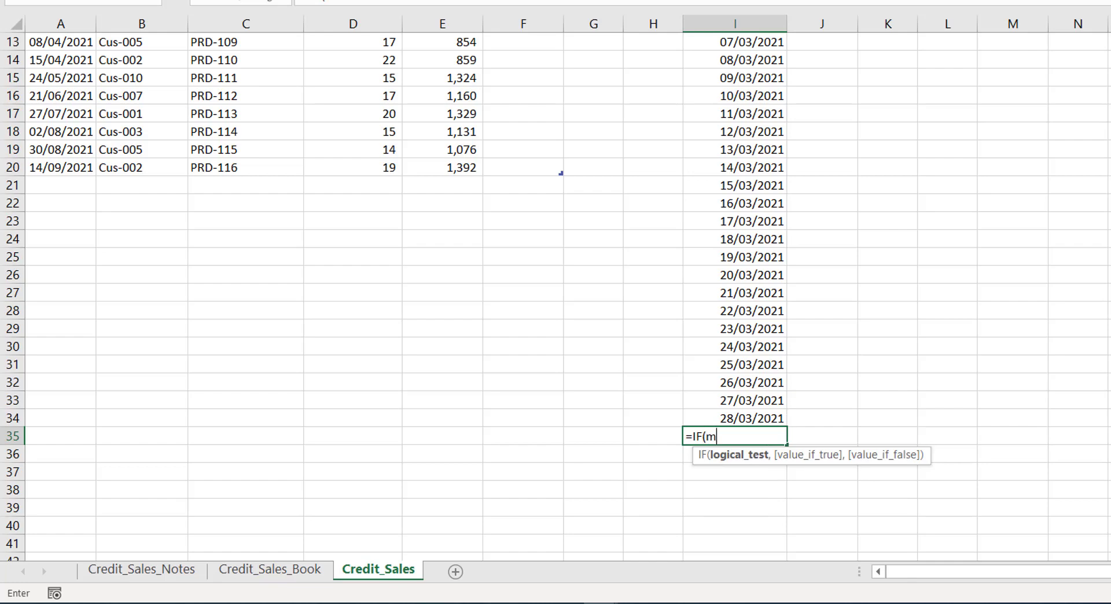
type("month")
key("Tab")
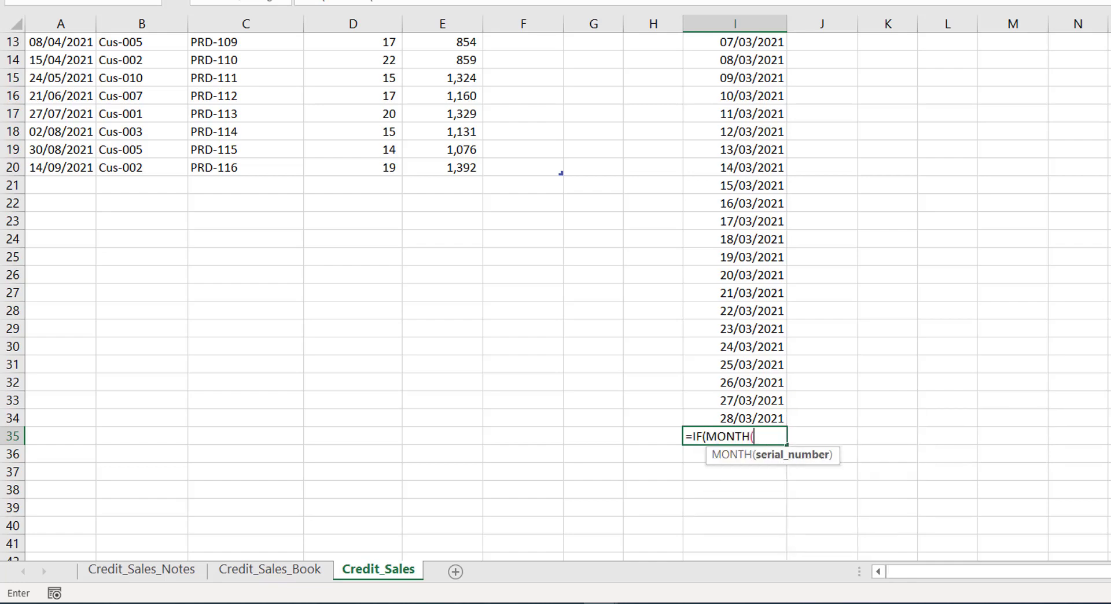
left_click(727, 417)
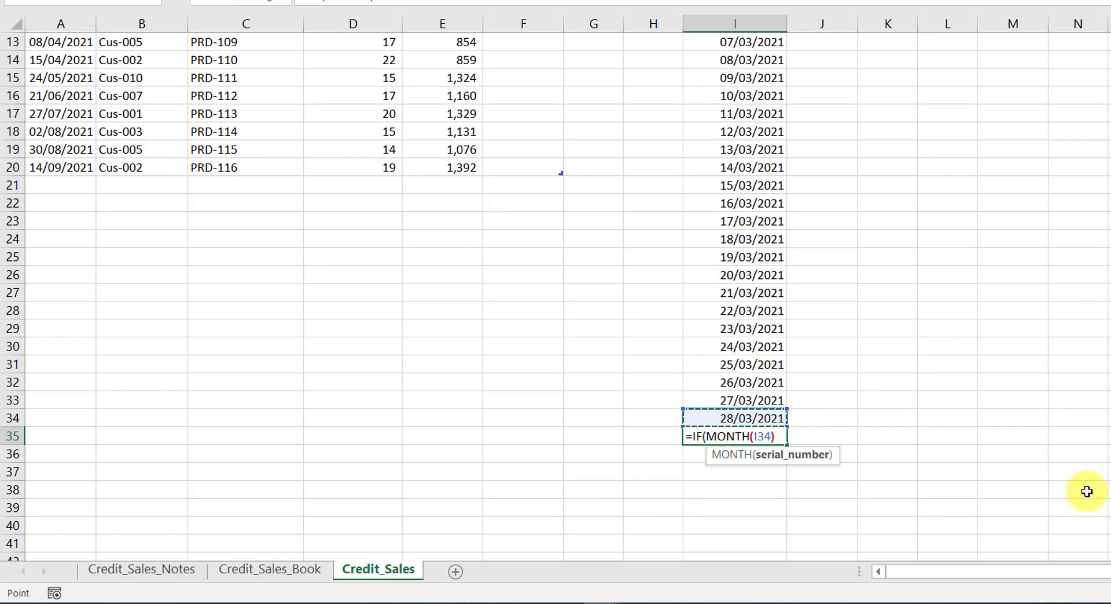
type(")<>")
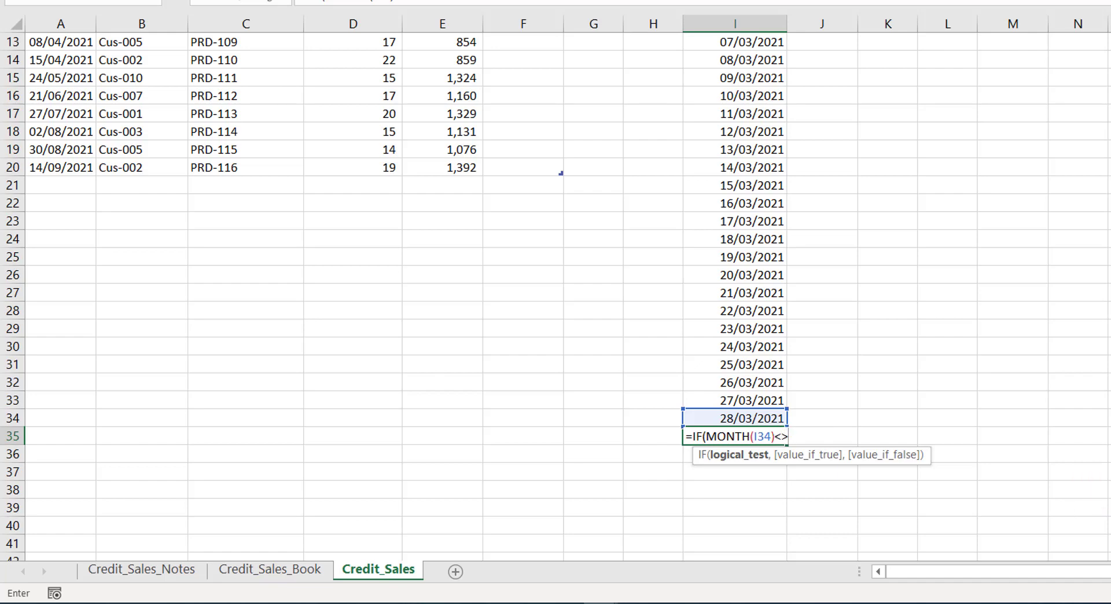
- Continue the I35 logical test with MONTH(DATE( and reference I34 in its YEAR argument
type("month")
key("Tab")
type("day")
key("BackSpace")
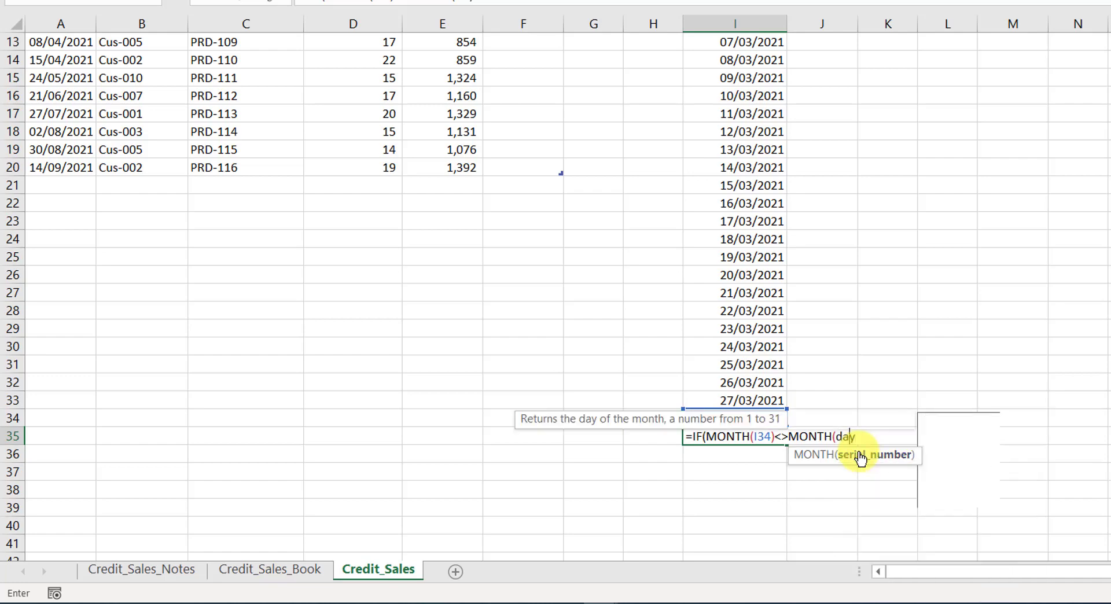
type("te")
key("Tab")
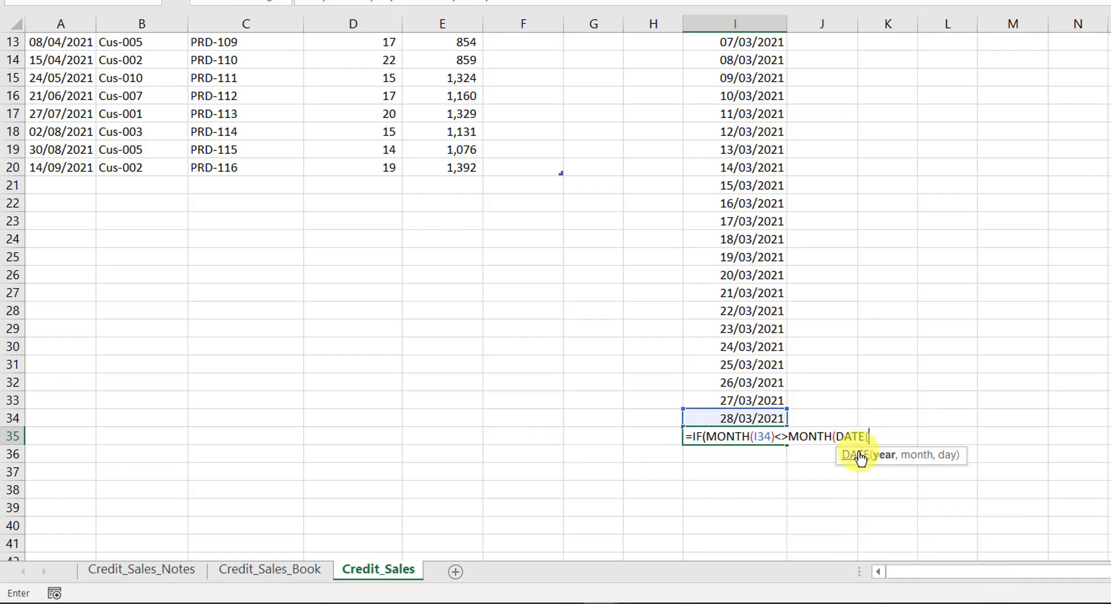
type("year")
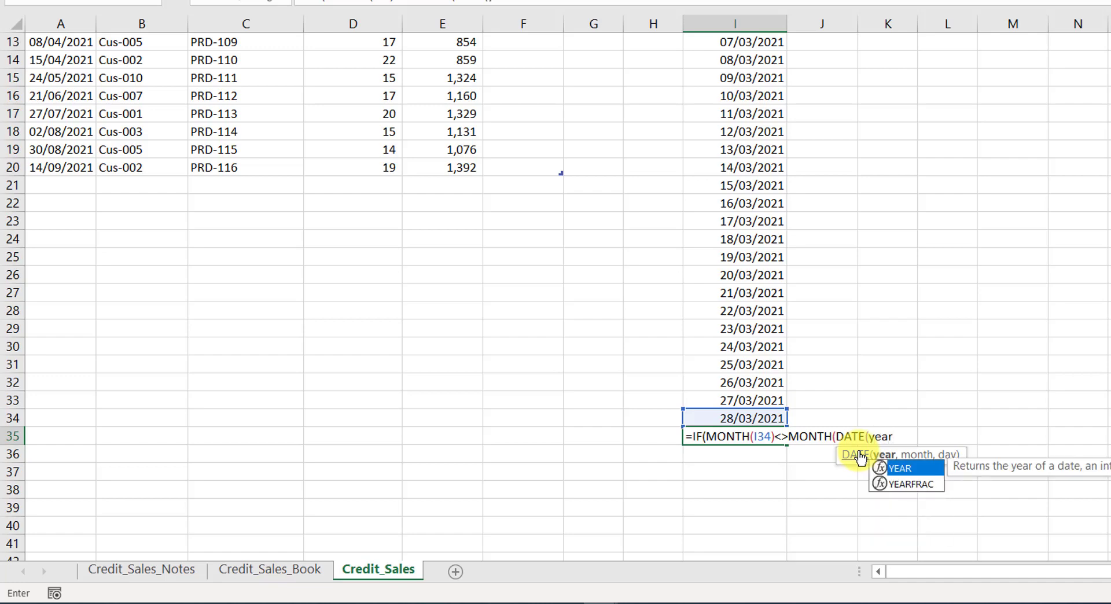
key("Tab")
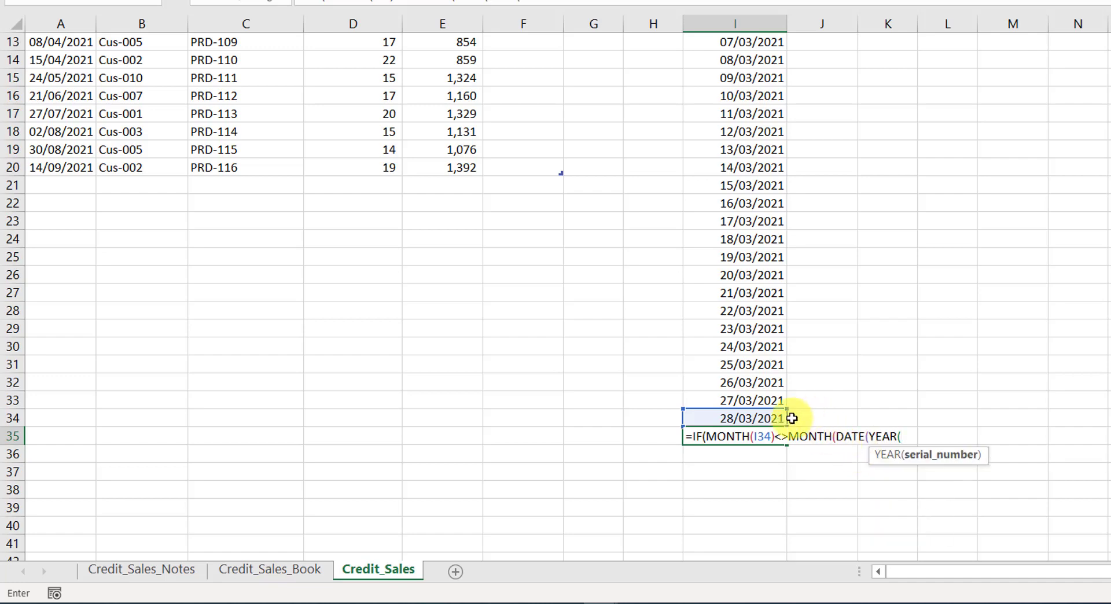
left_click(759, 417)
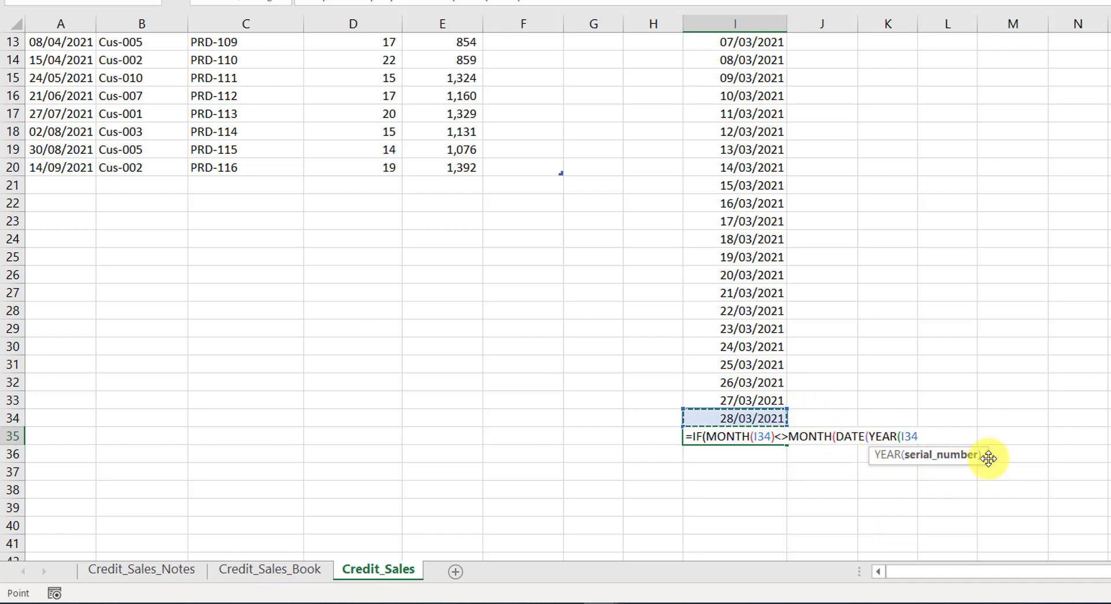
- Complete the I35 logical test by giving DATE the month argument MONTH(I34) and the day argument DAY(I34)+1
type("),month")
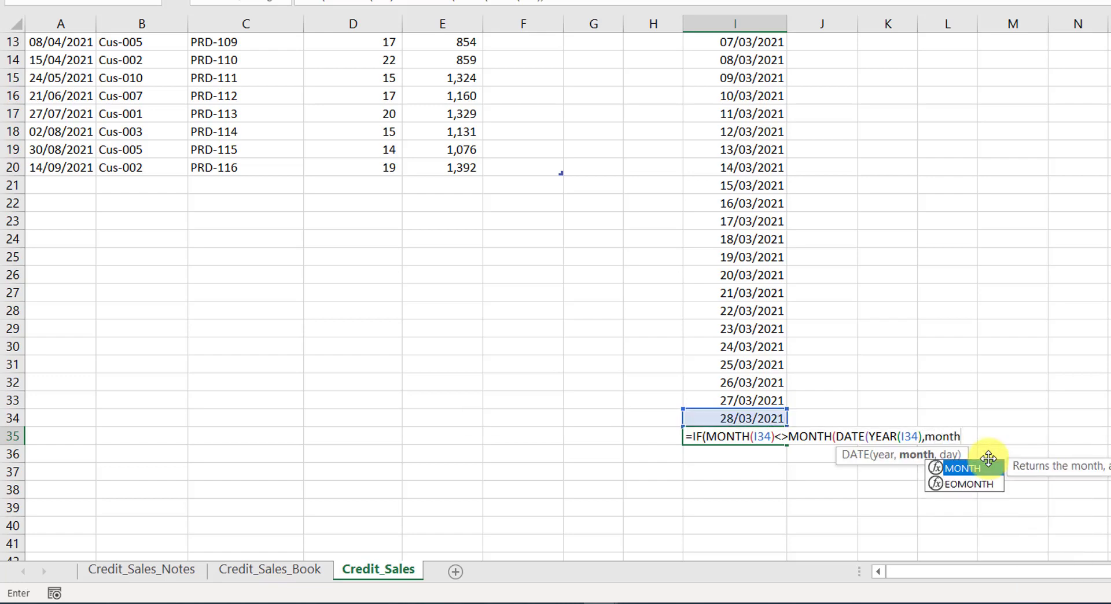
key("Tab")
left_click(746, 419)
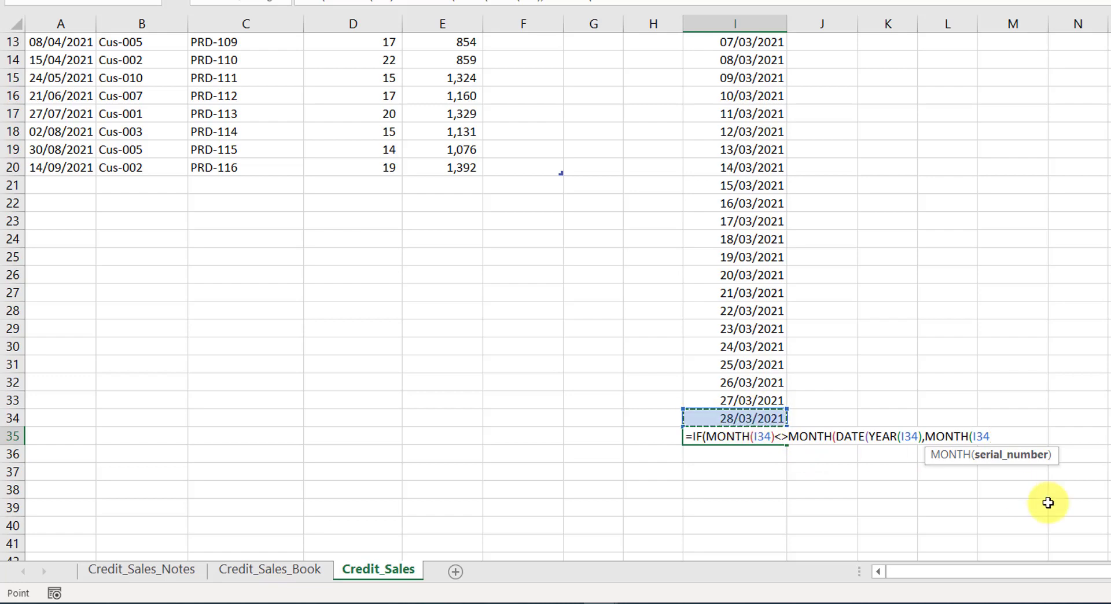
type("),day")
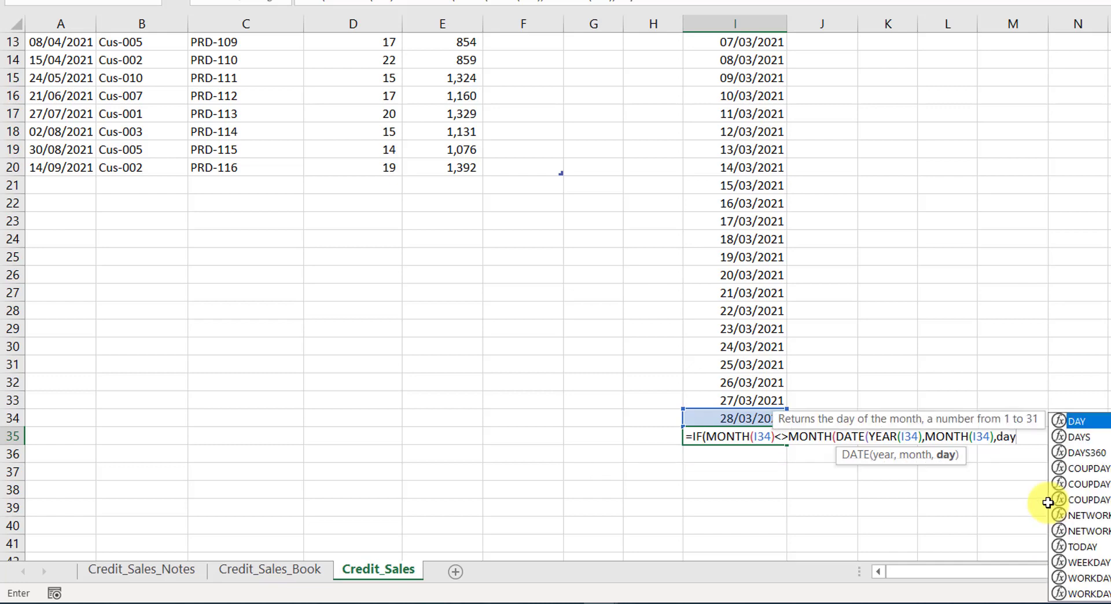
key("Tab")
left_click(712, 417)
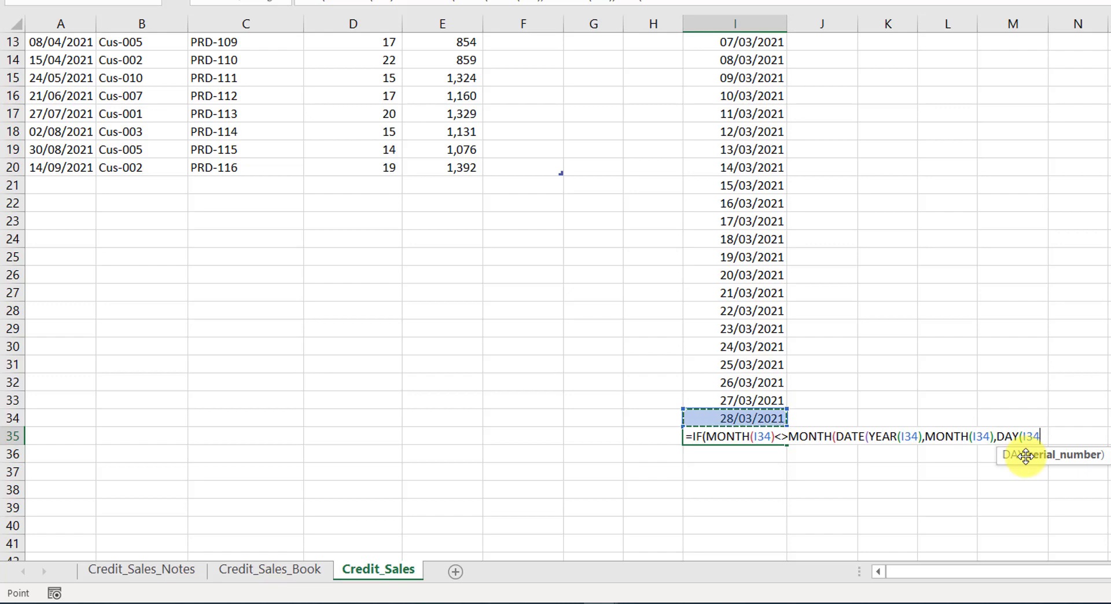
type(")")
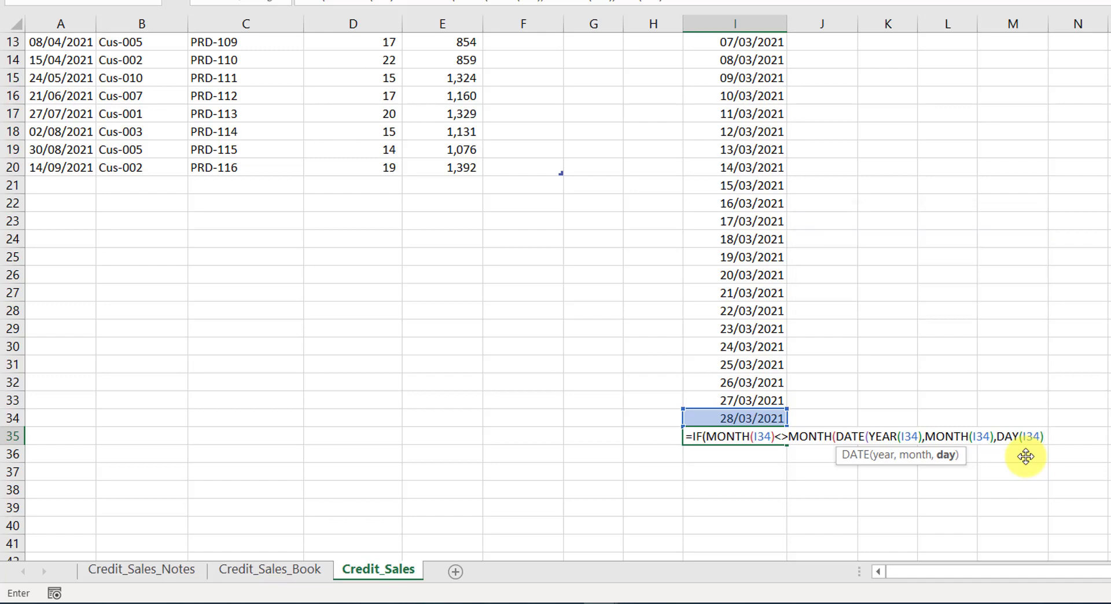
type("+1")
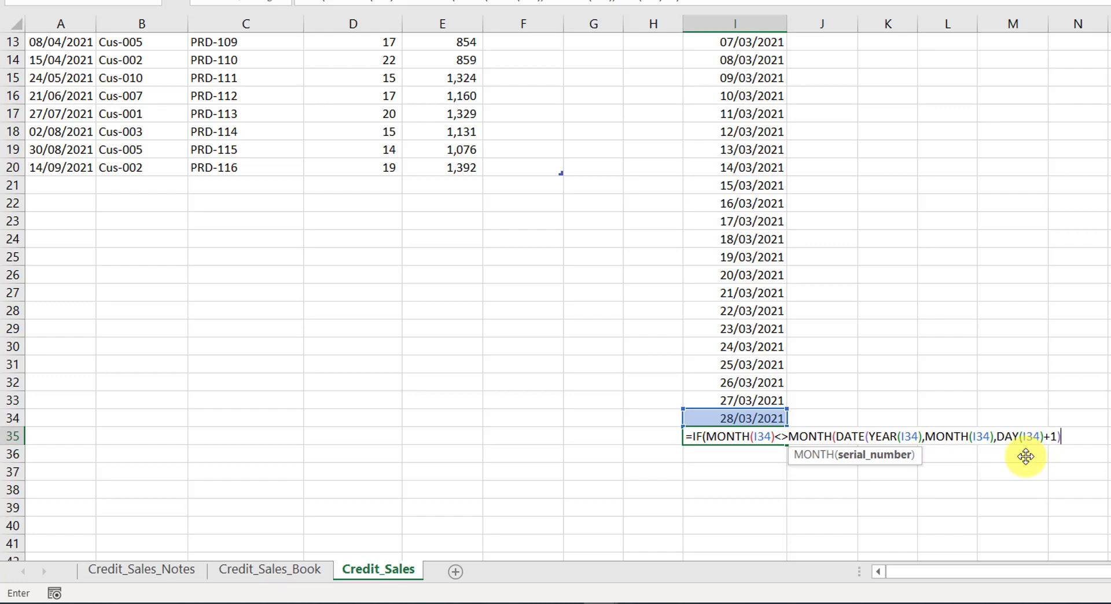
type(",")
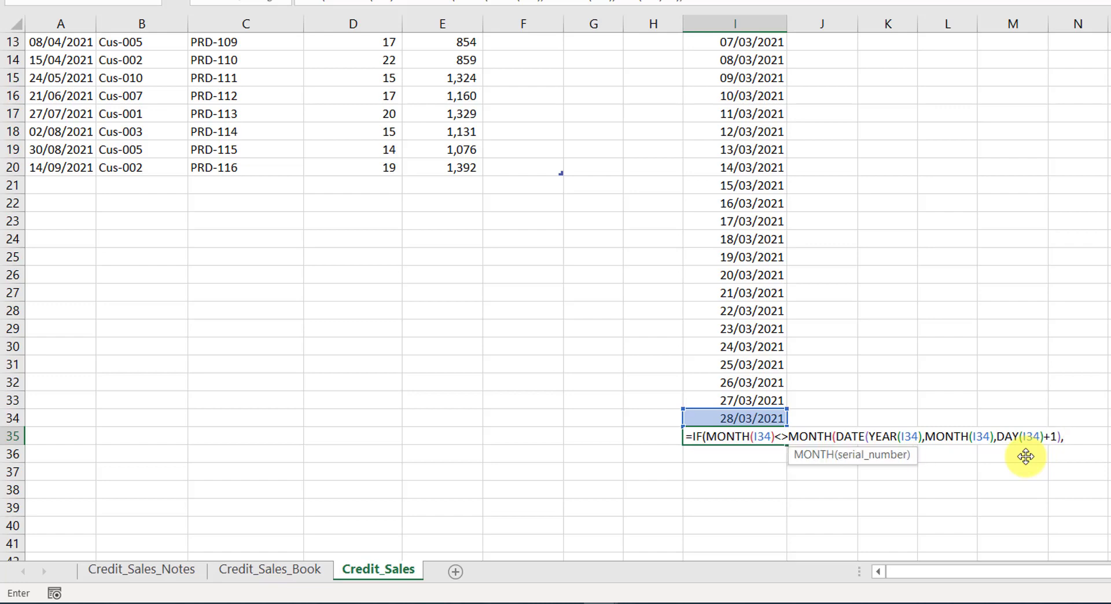
key("Left")
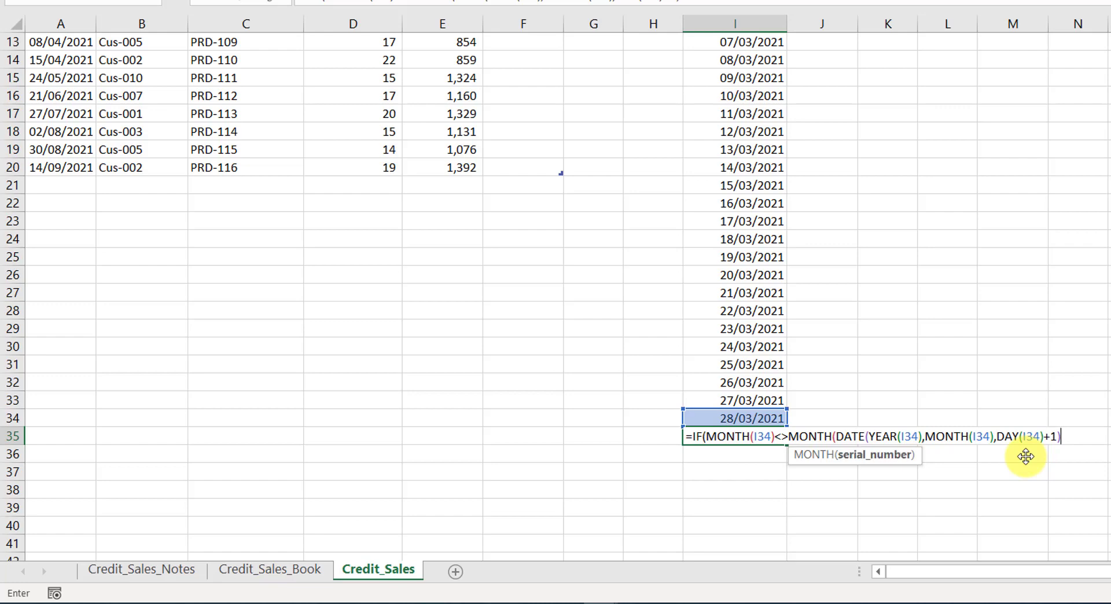
key("Right")
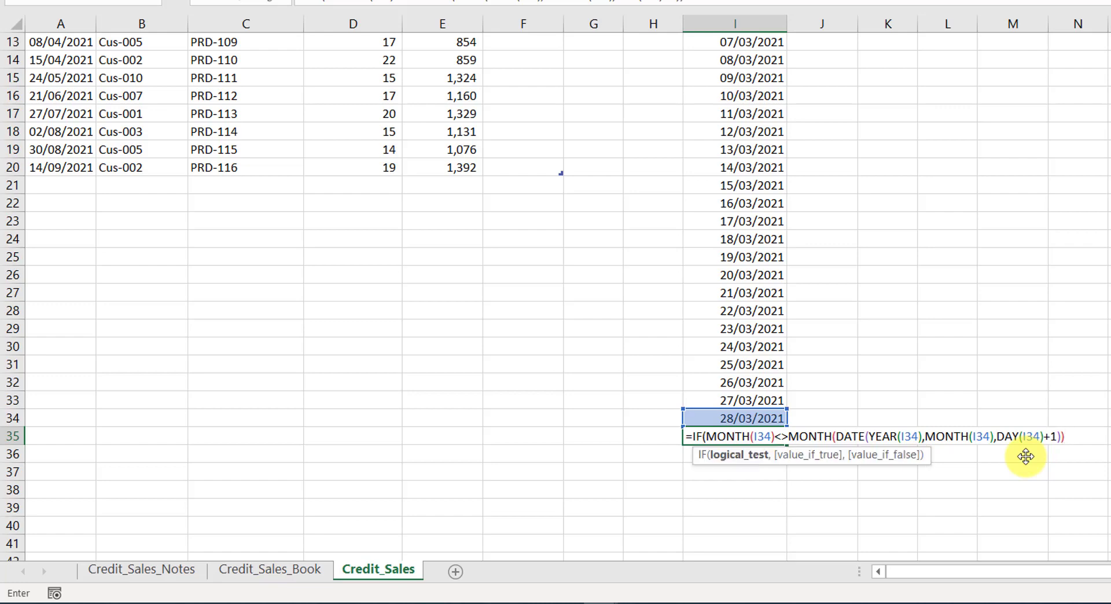
type(",")
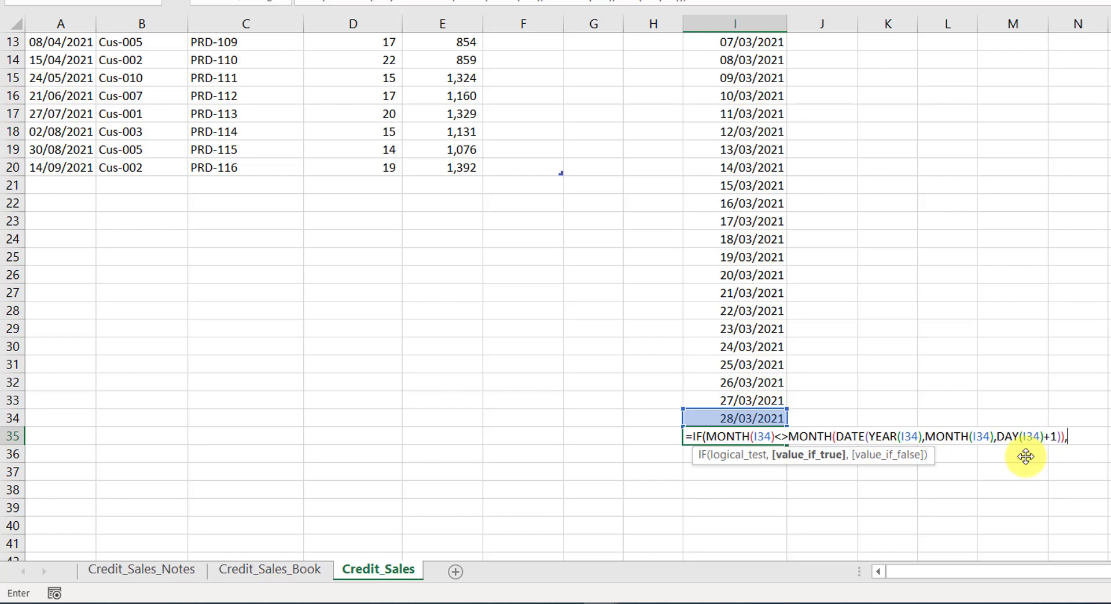
- Finish the I35 formula with "" as the value if true and I34+1 as the value if false, then select I34
type("\"\",")
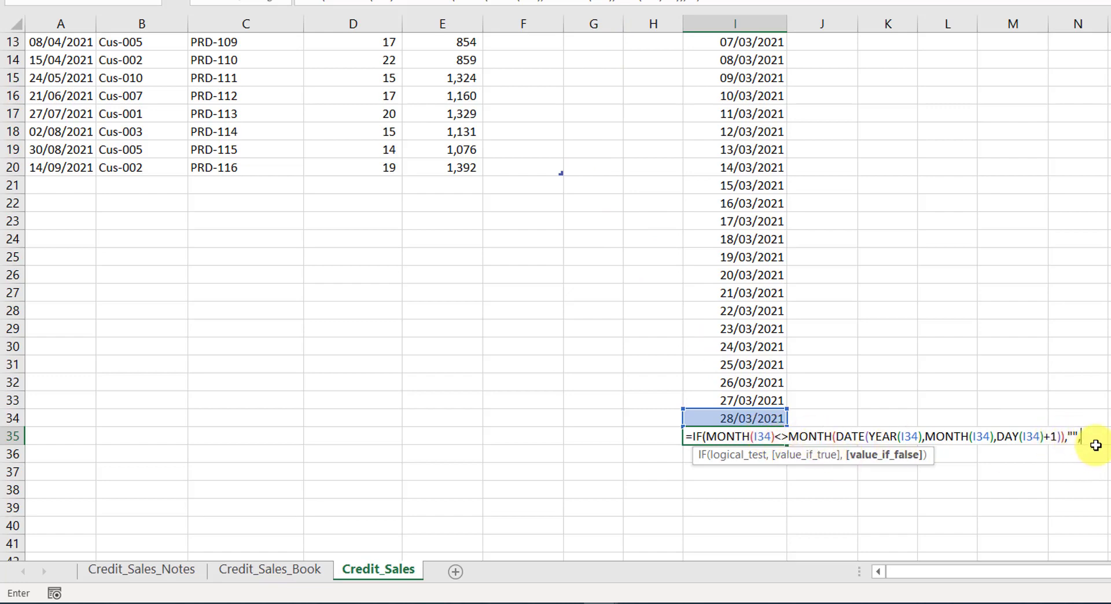
left_click(759, 416)
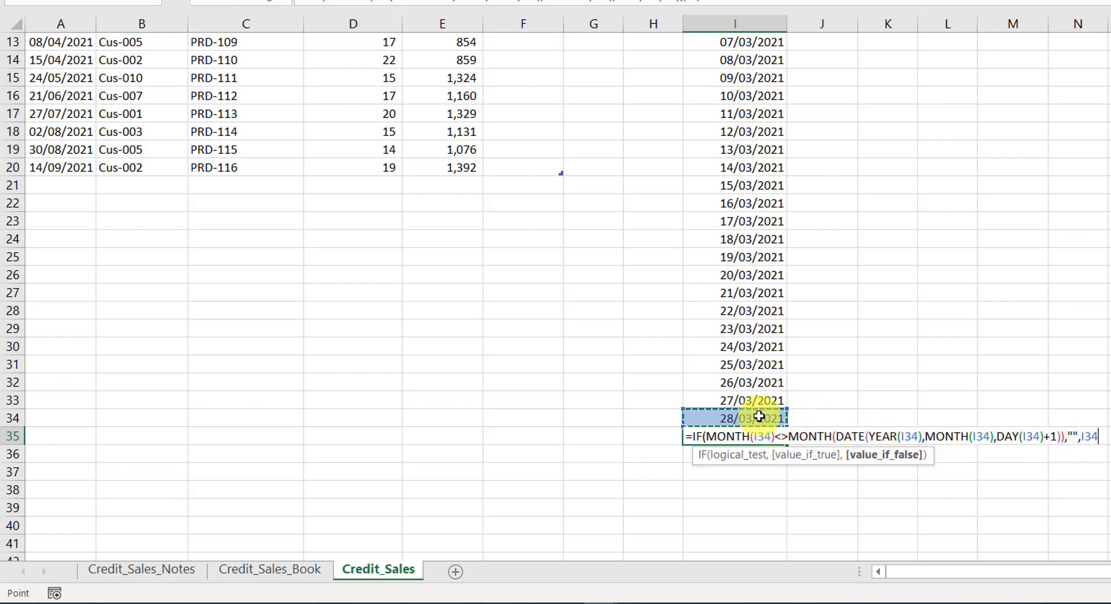
type("+")
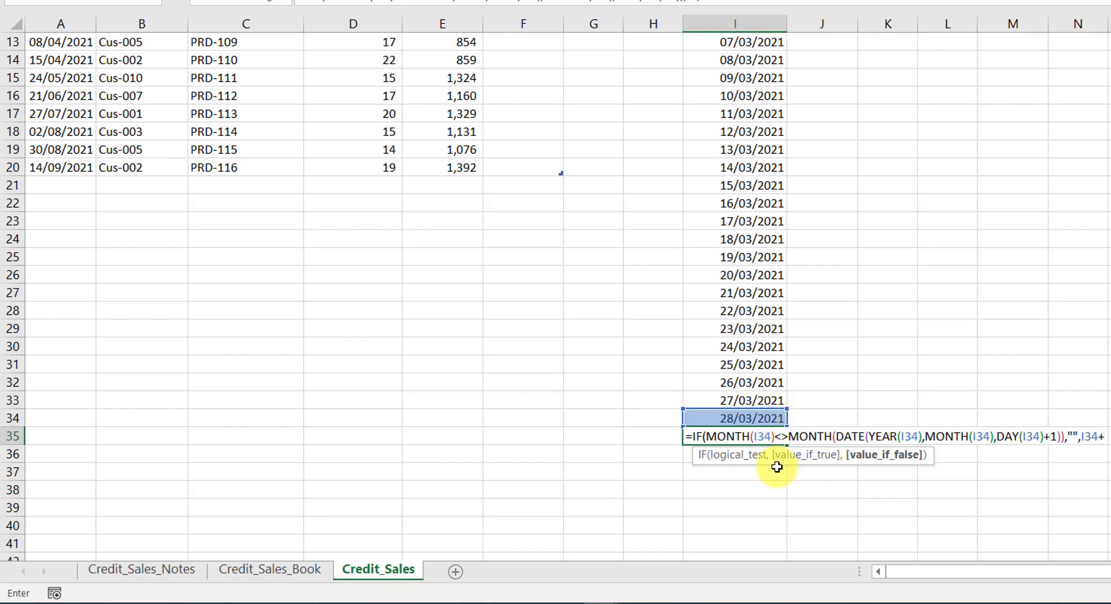
type("1")
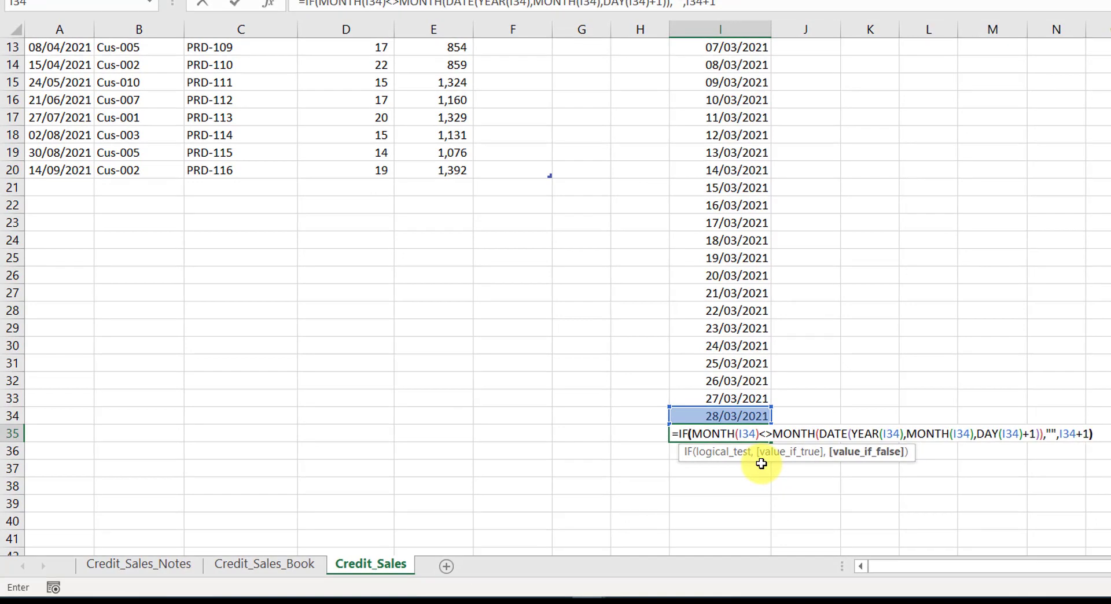
type(")")
key("Return")
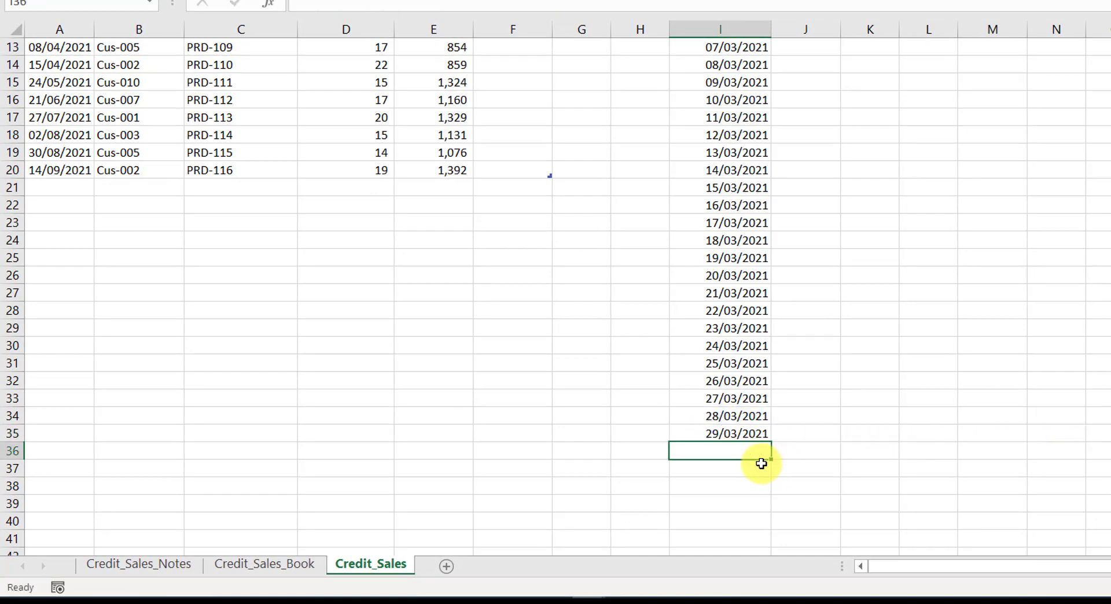
left_click(729, 418)
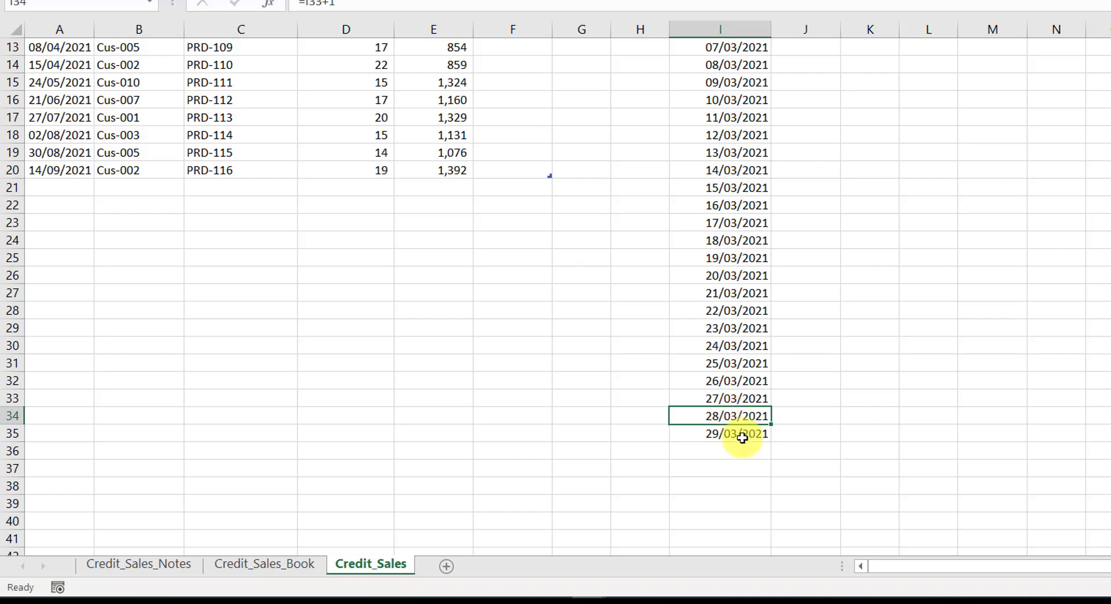
- Fill the month-end date formula in I35 down through I38
left_click(742, 438)
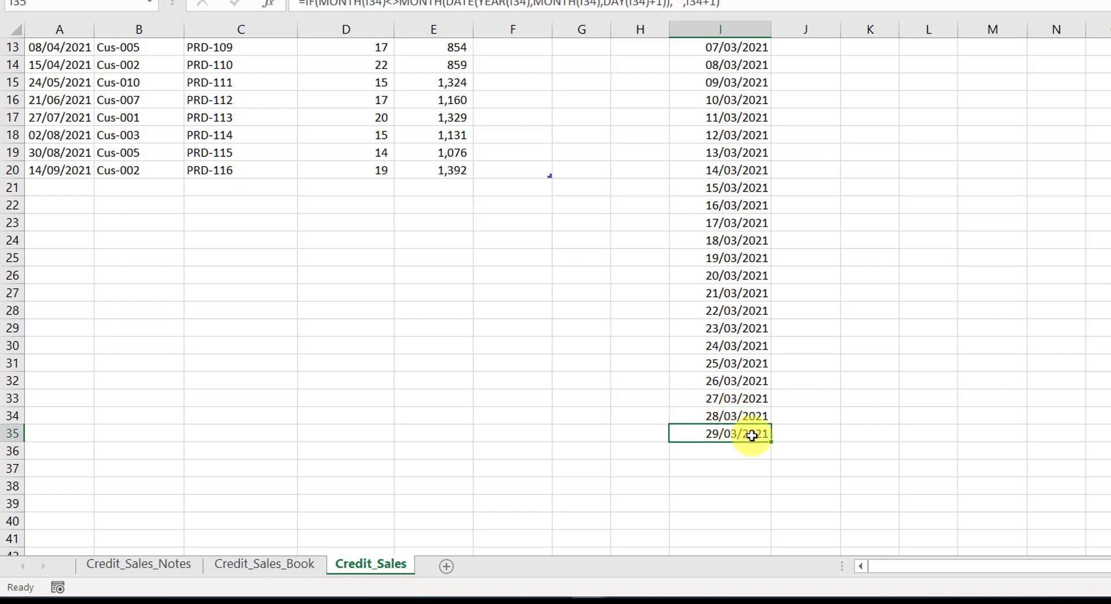
left_click_drag(772, 443, 767, 487)
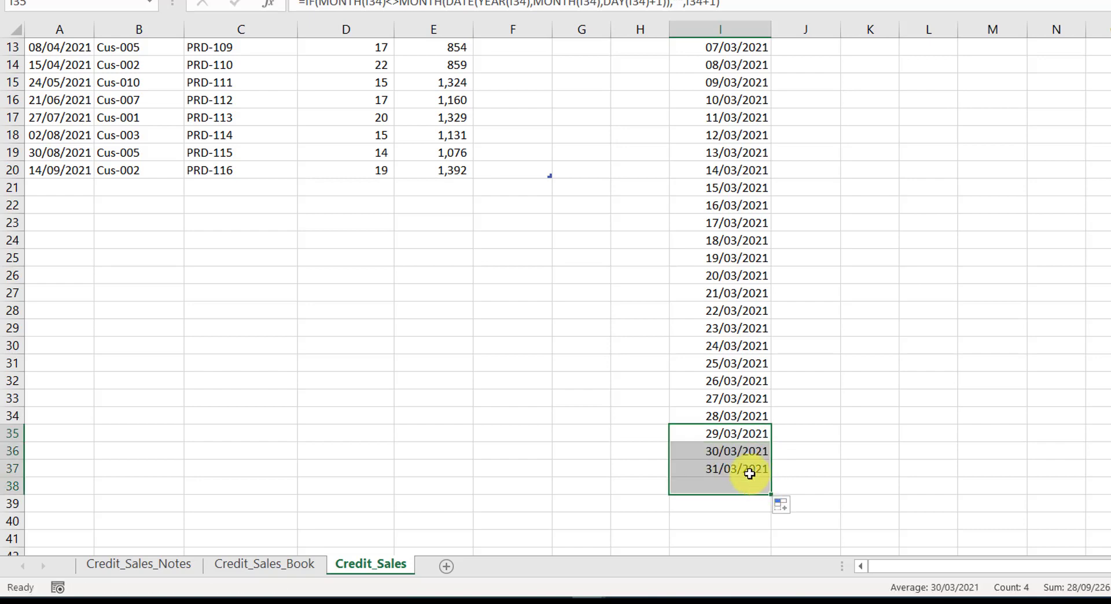
- Set the report date in M3 to 25/02/2021 and inspect the formulas at the end of the daily date list
scroll(801, 417, "up", 4)
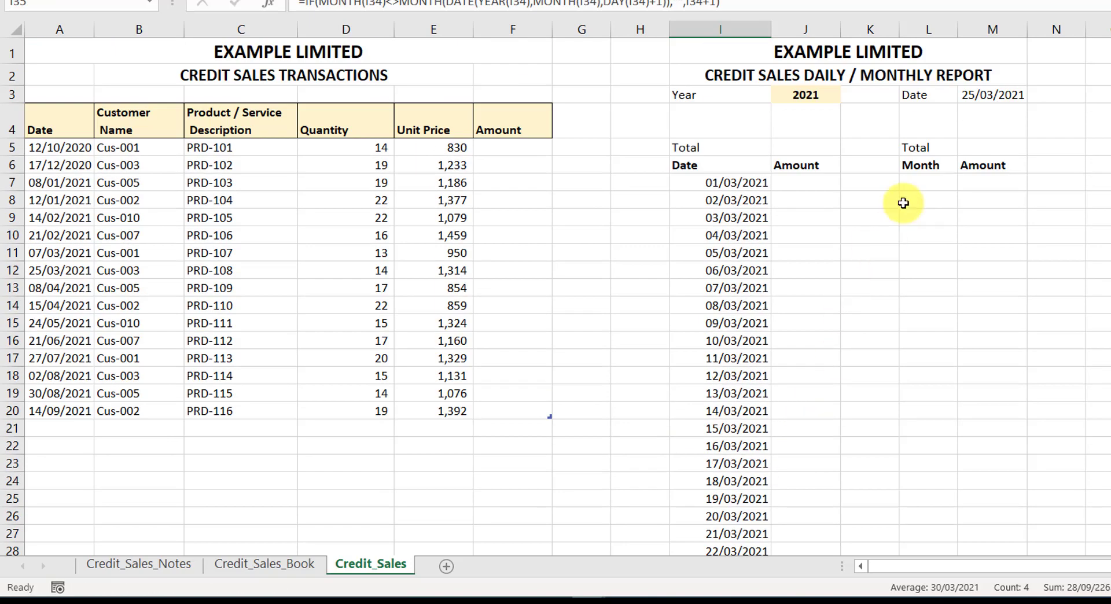
double_click(992, 96)
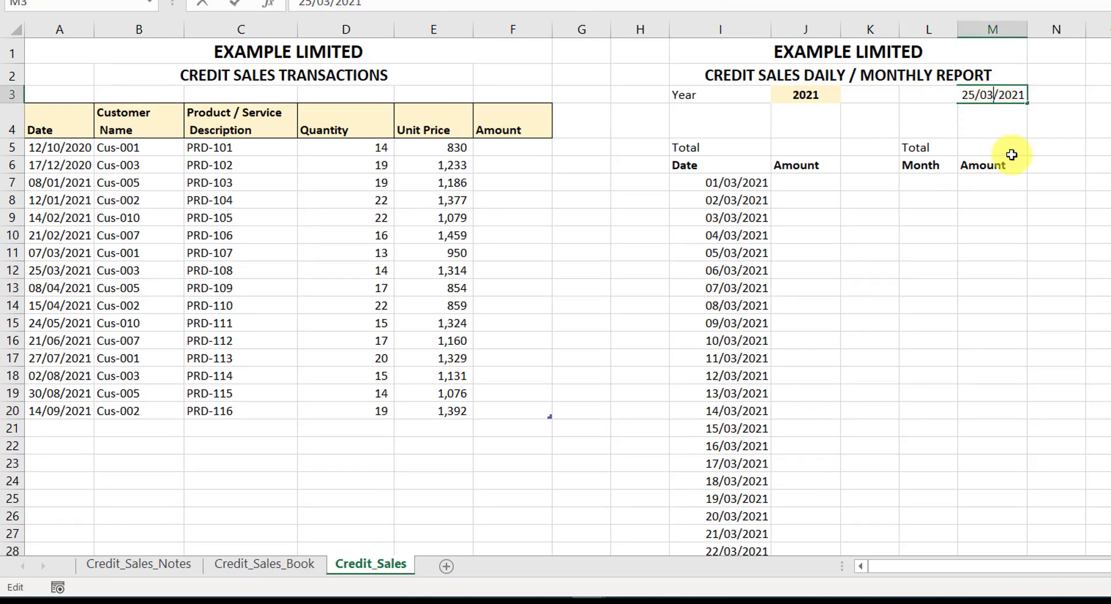
key("BackSpace")
type("2")
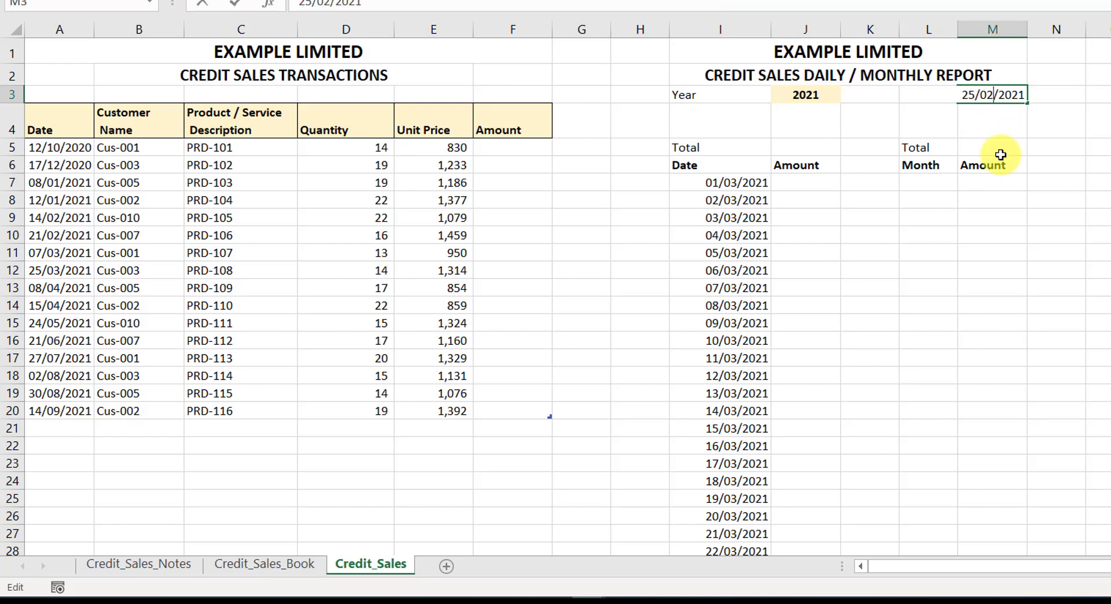
key("Return")
scroll(757, 401, "down", 4)
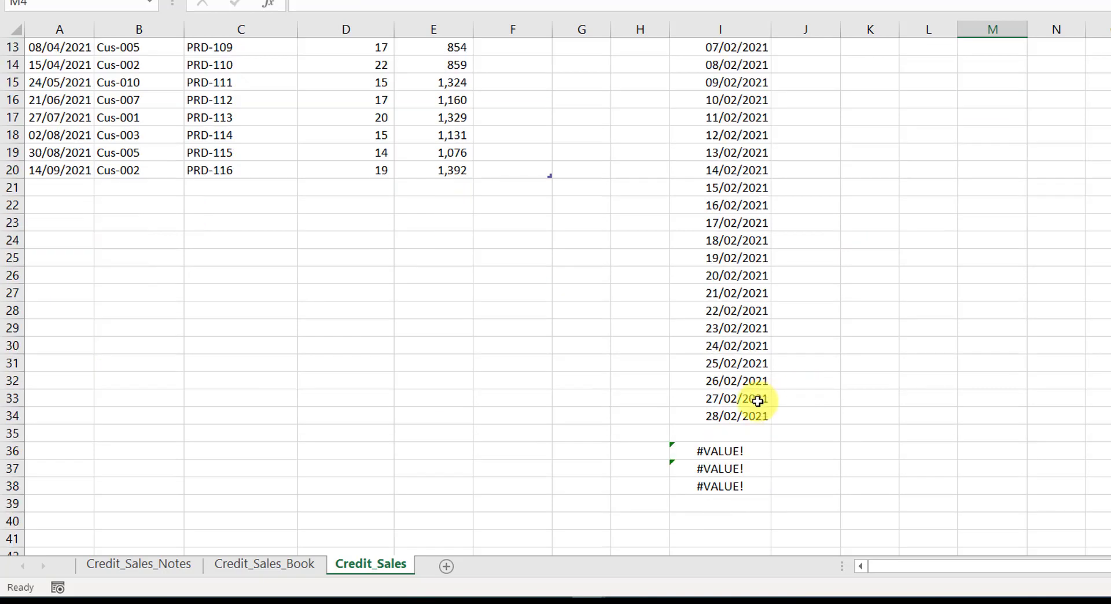
left_click(722, 438)
left_click(707, 456)
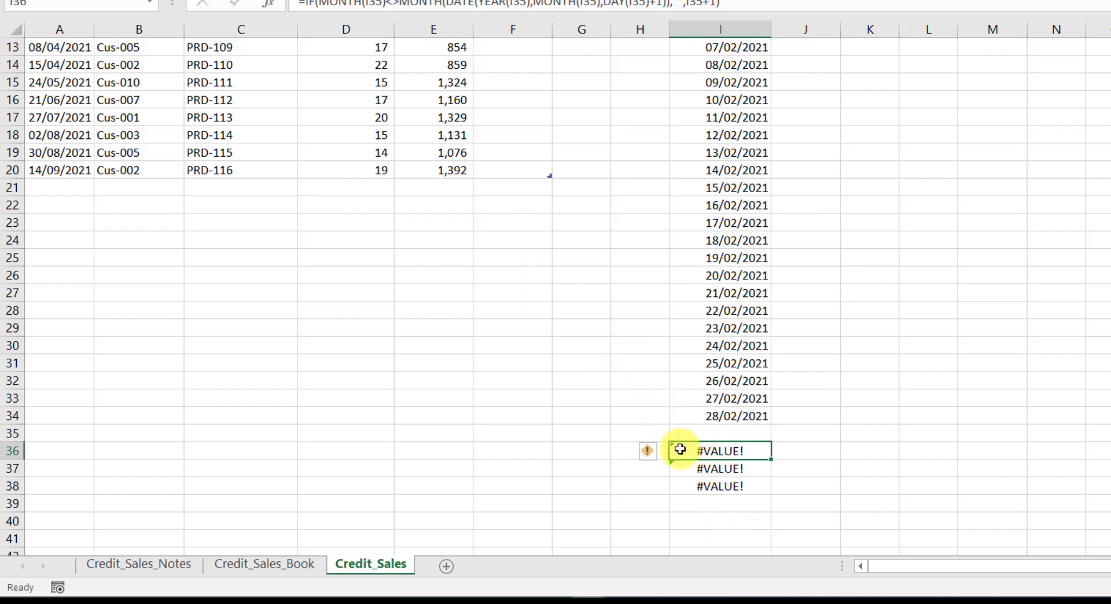
left_click(710, 427)
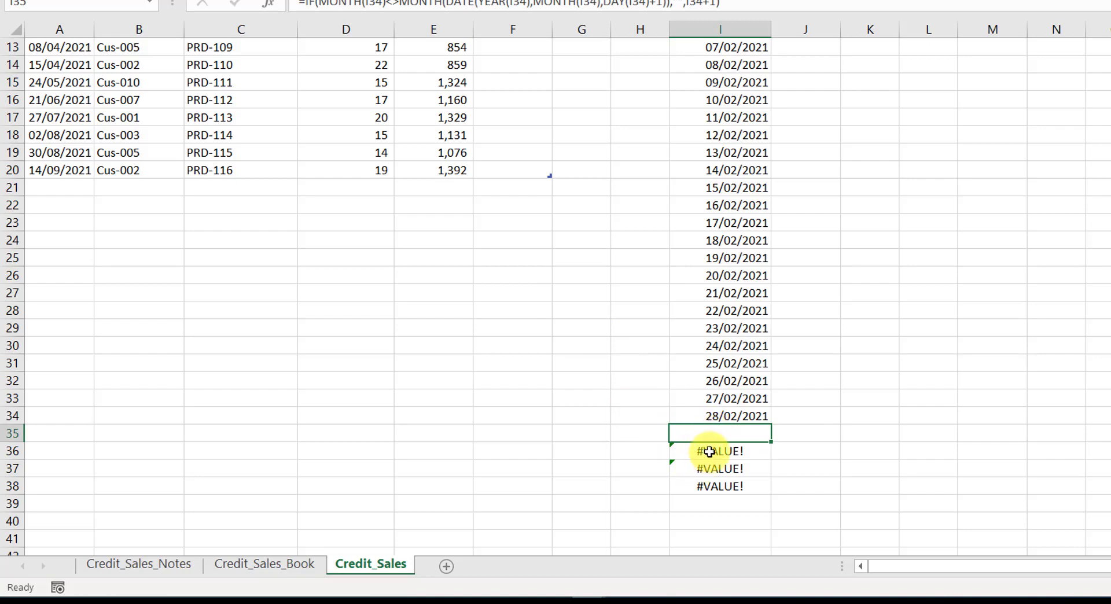
- Wrap the formula in I36 in an outer IF whose logical test is ISNUMBER(I35)<>TRUE
double_click(709, 452)
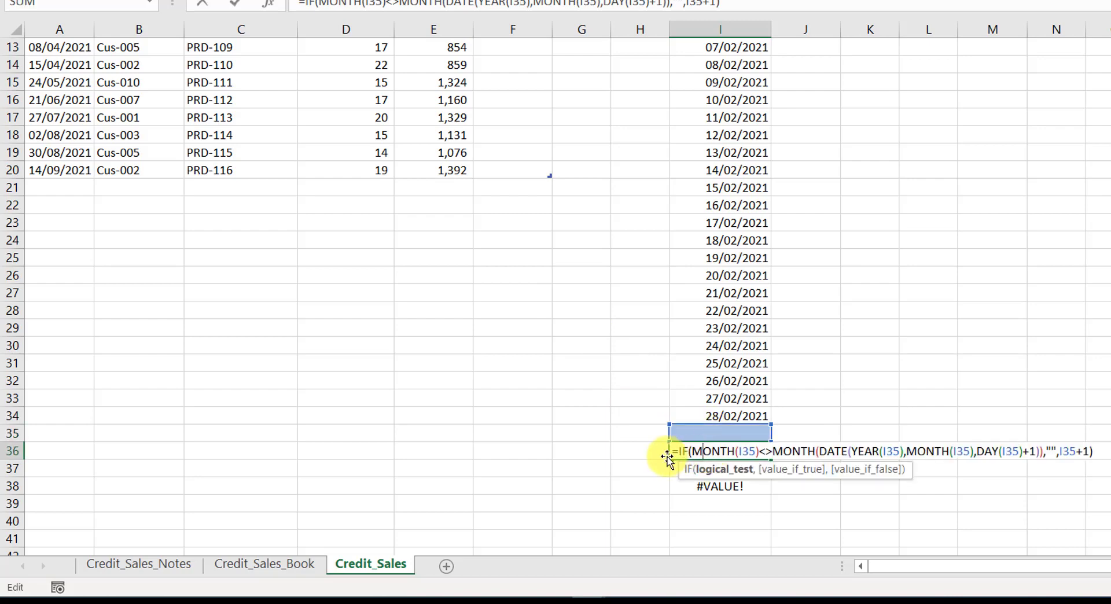
left_click(682, 451)
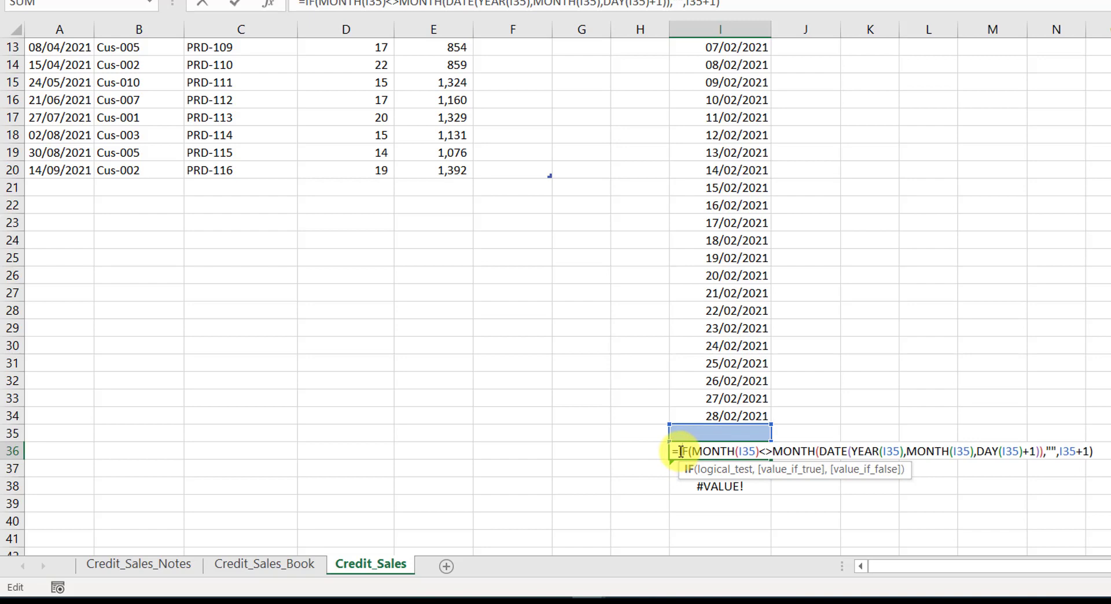
left_click(681, 452)
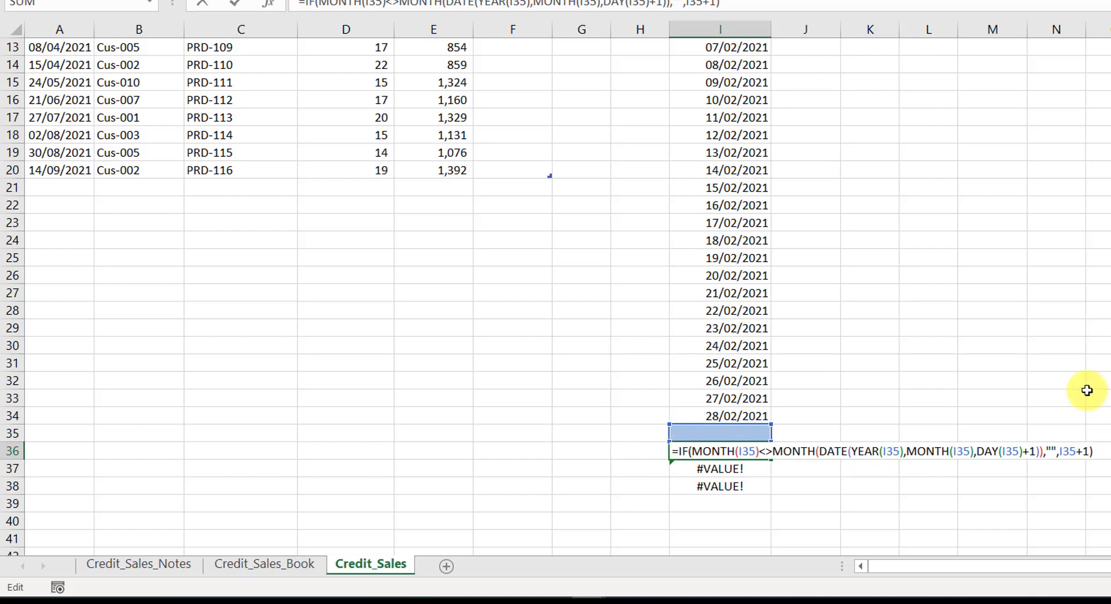
type("if")
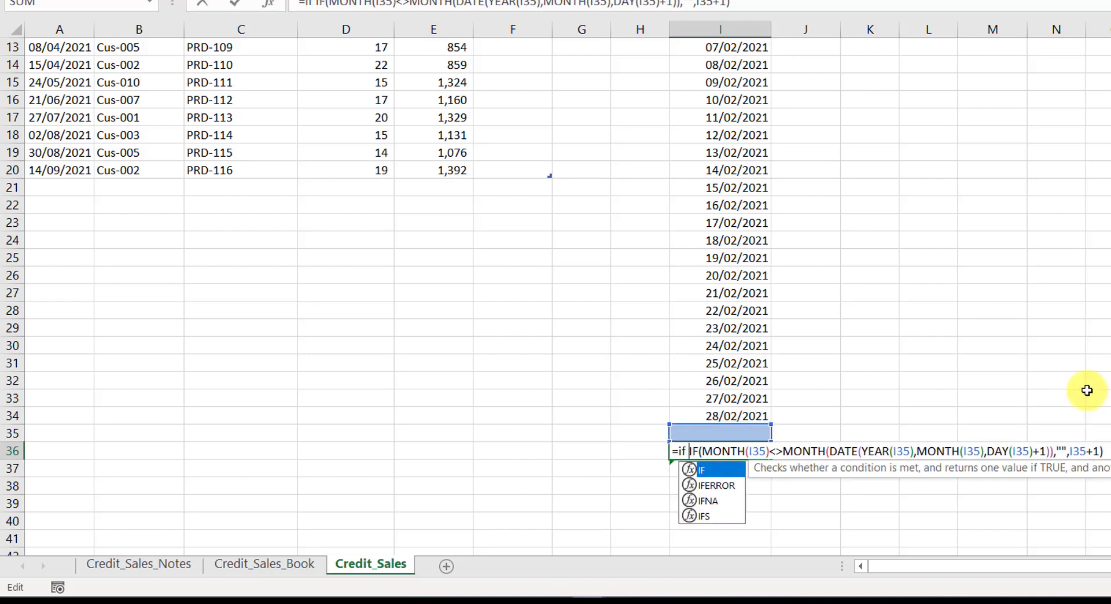
key("BackSpace")
key("Tab")
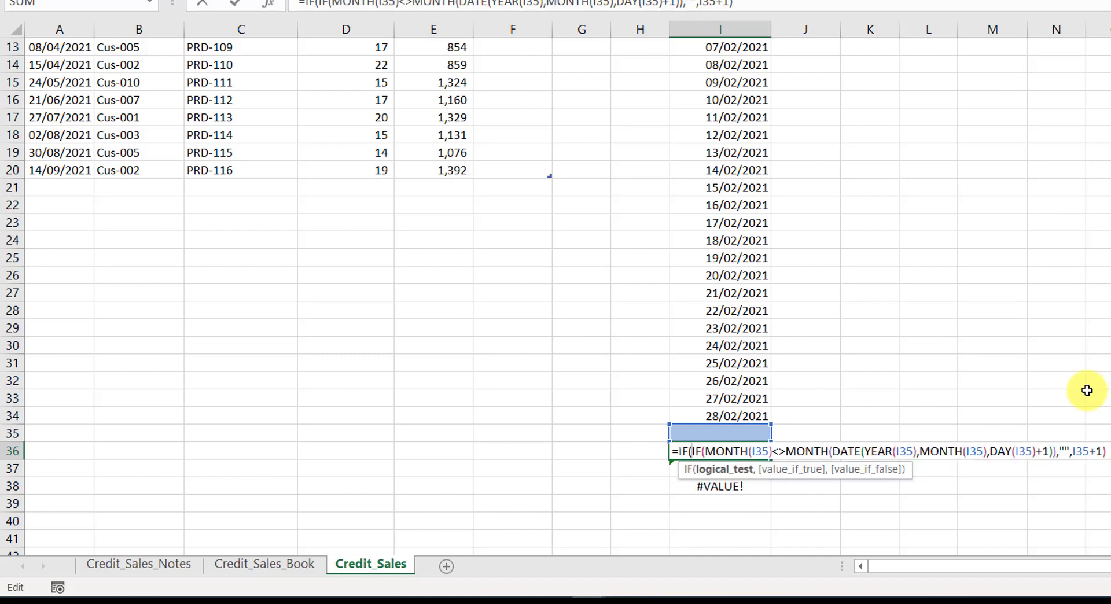
type("isnum")
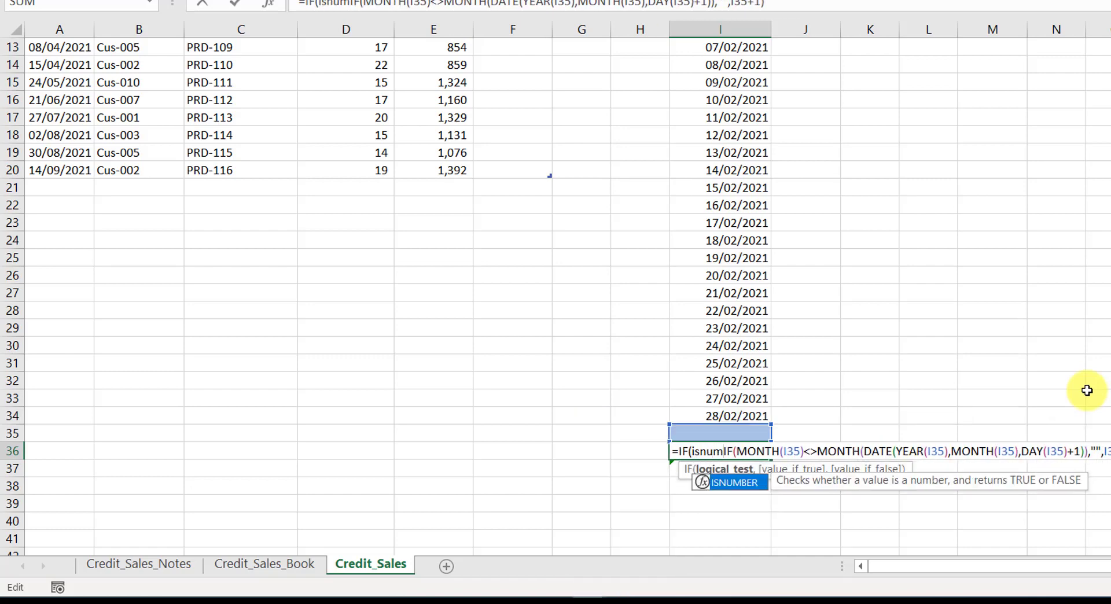
key("Tab")
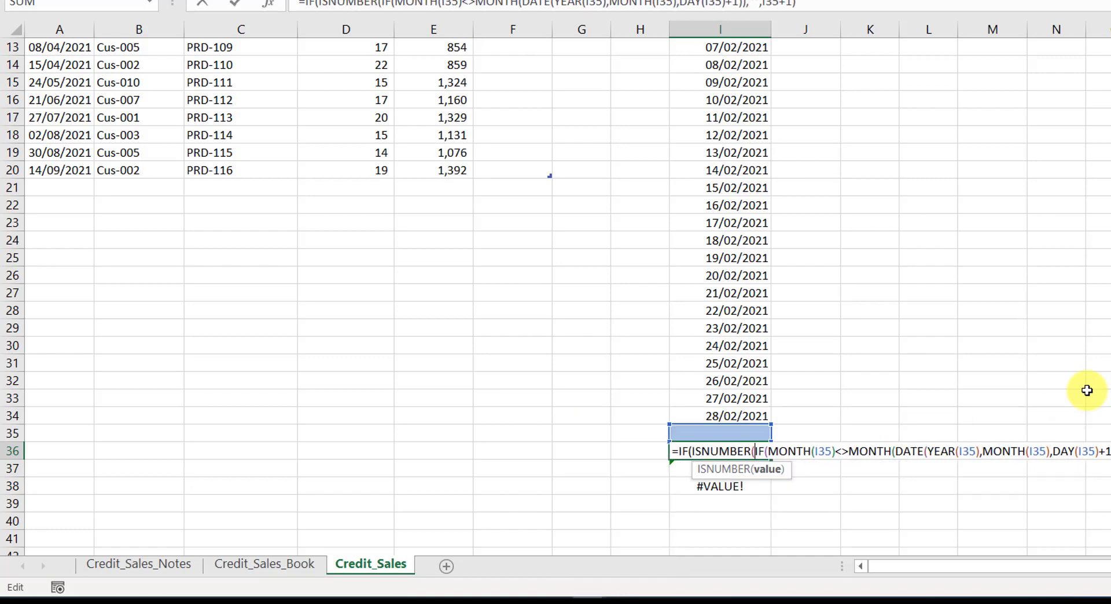
left_click(726, 431)
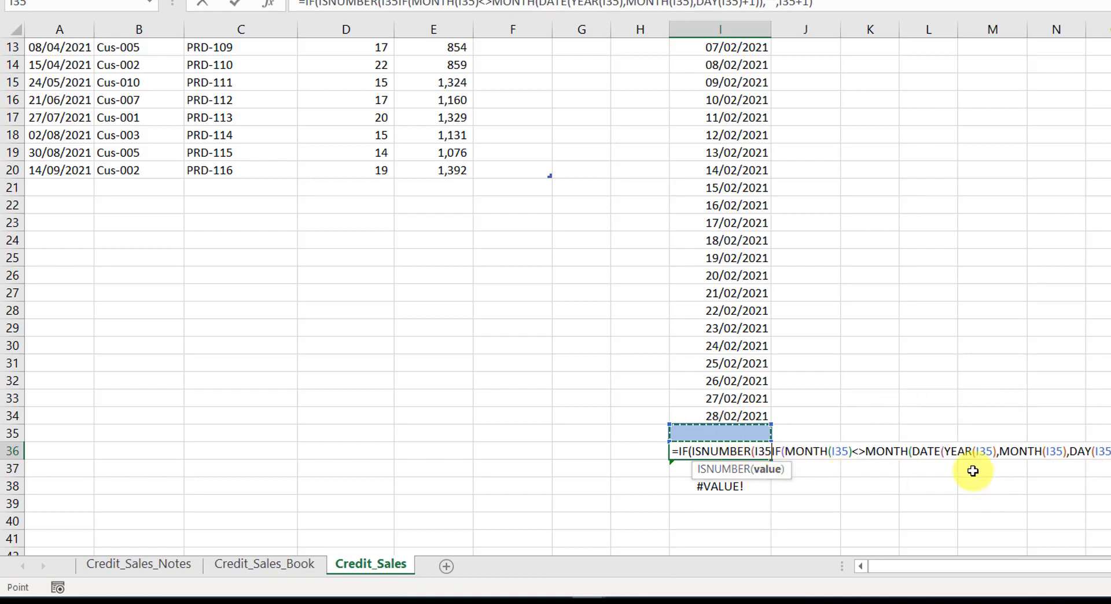
type(")<")
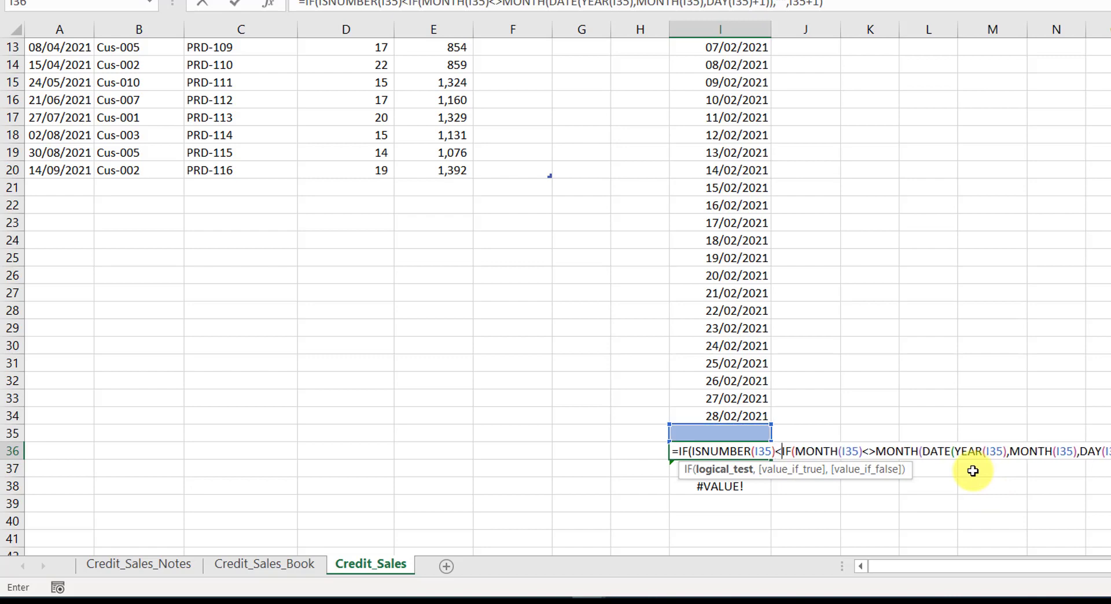
type(">")
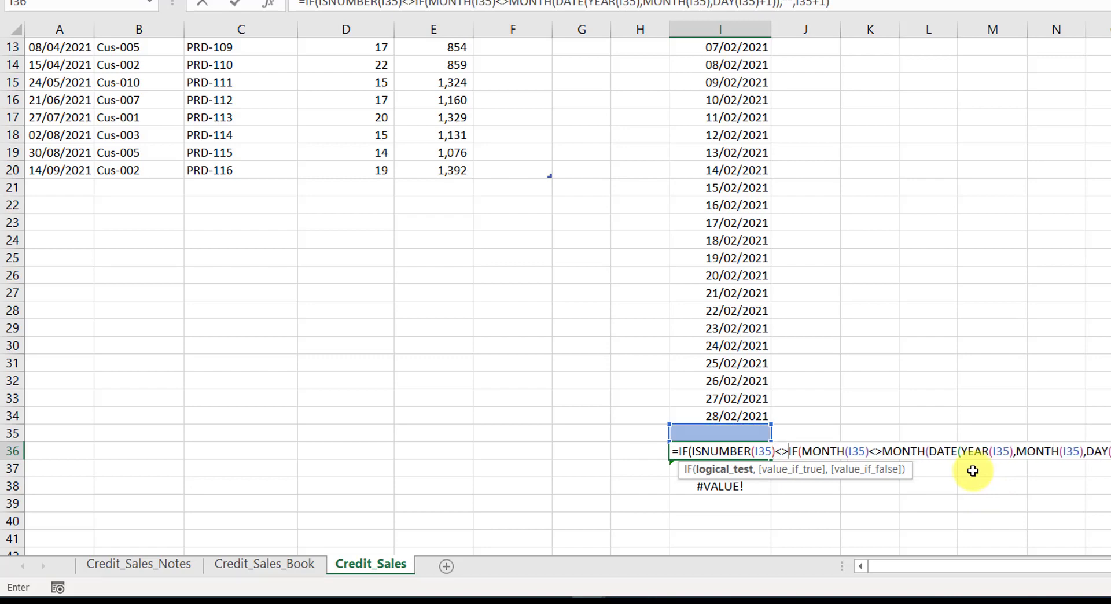
type("Tr")
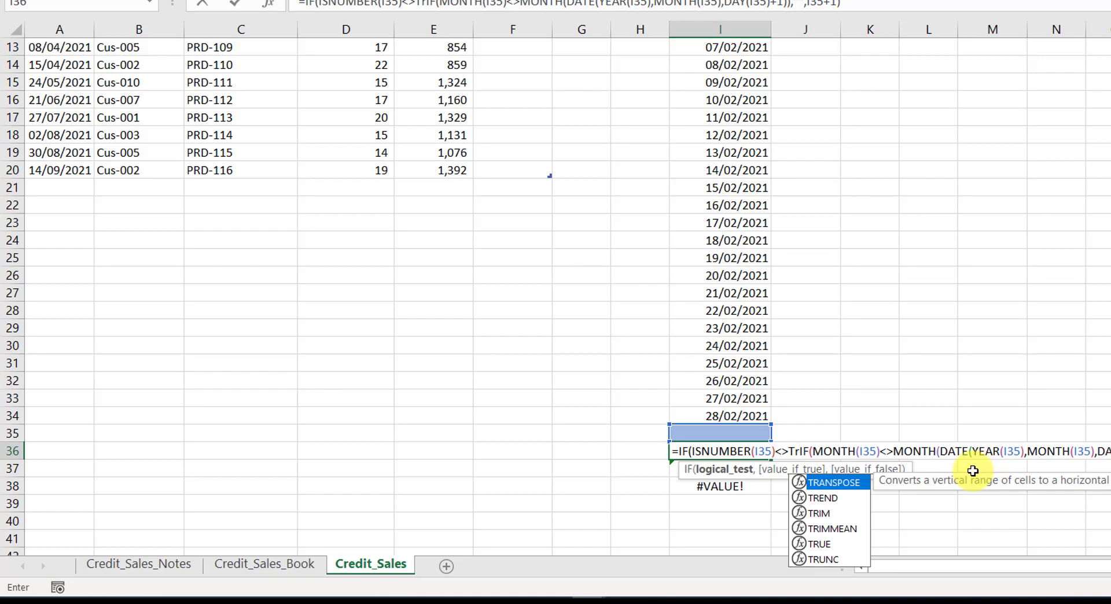
key("Down")
key("Down")
key("Down")
key("Down")
key("Tab")
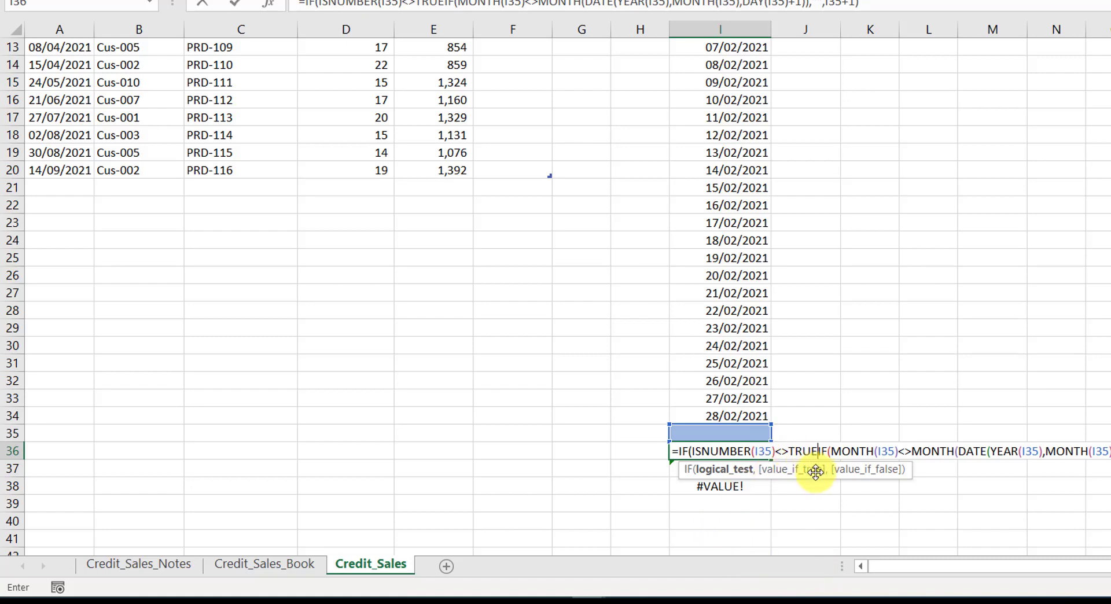
- Complete the outer IF in I36 with "" as the true value and the existing month check as the false value
type(",")
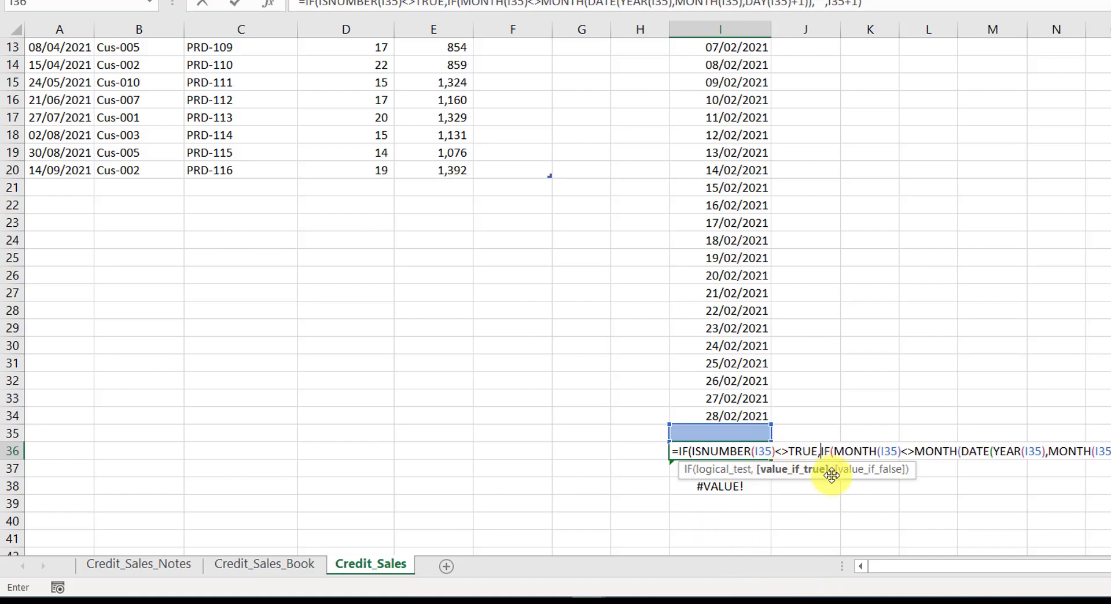
type("\"")
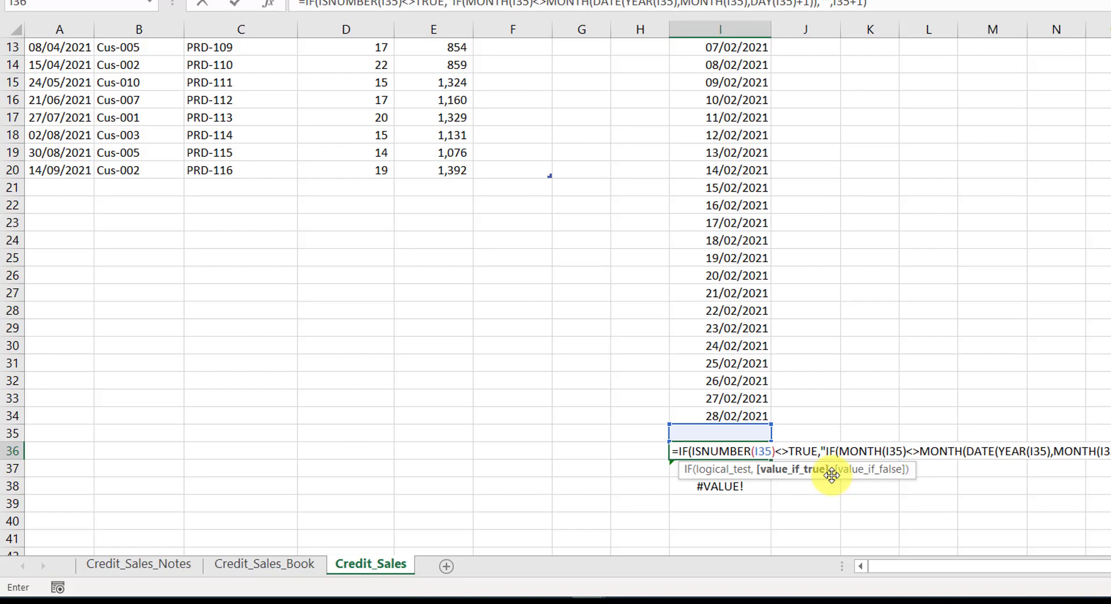
type("\",")
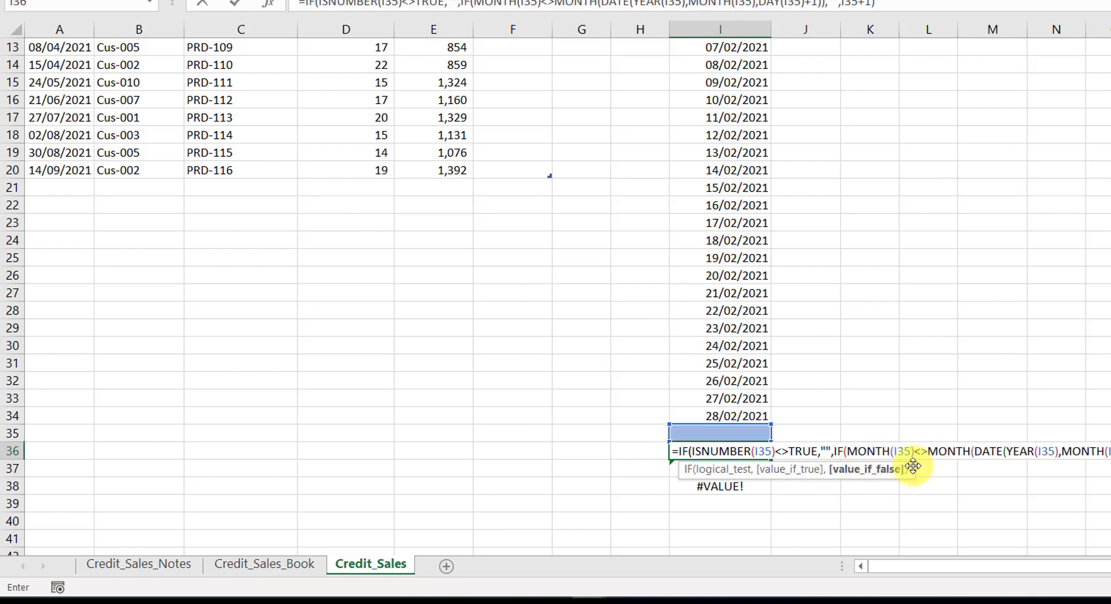
left_click(1057, 450)
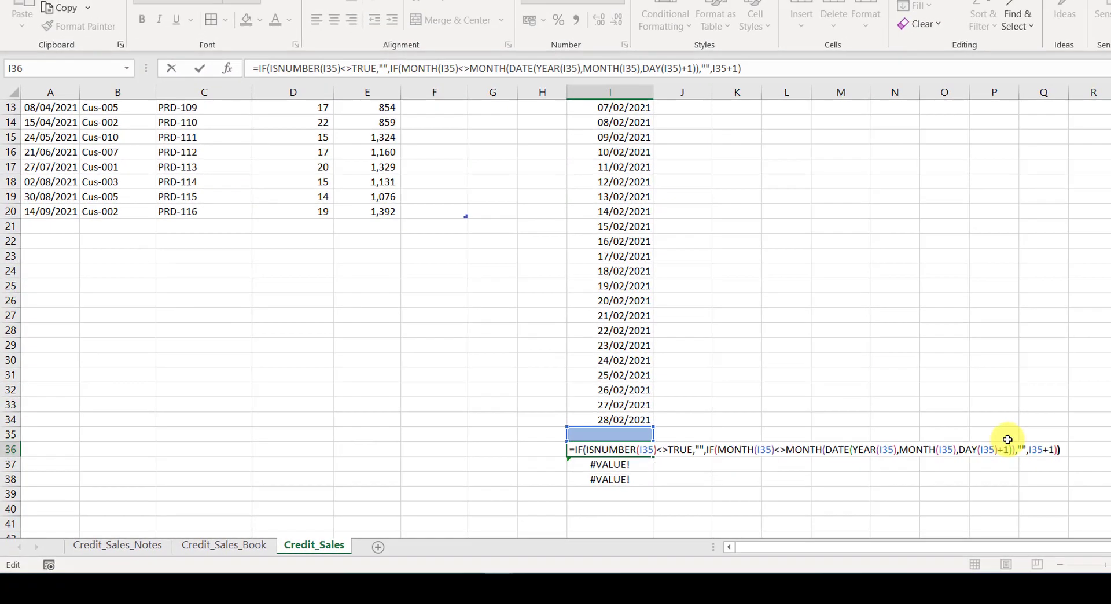
key("Return")
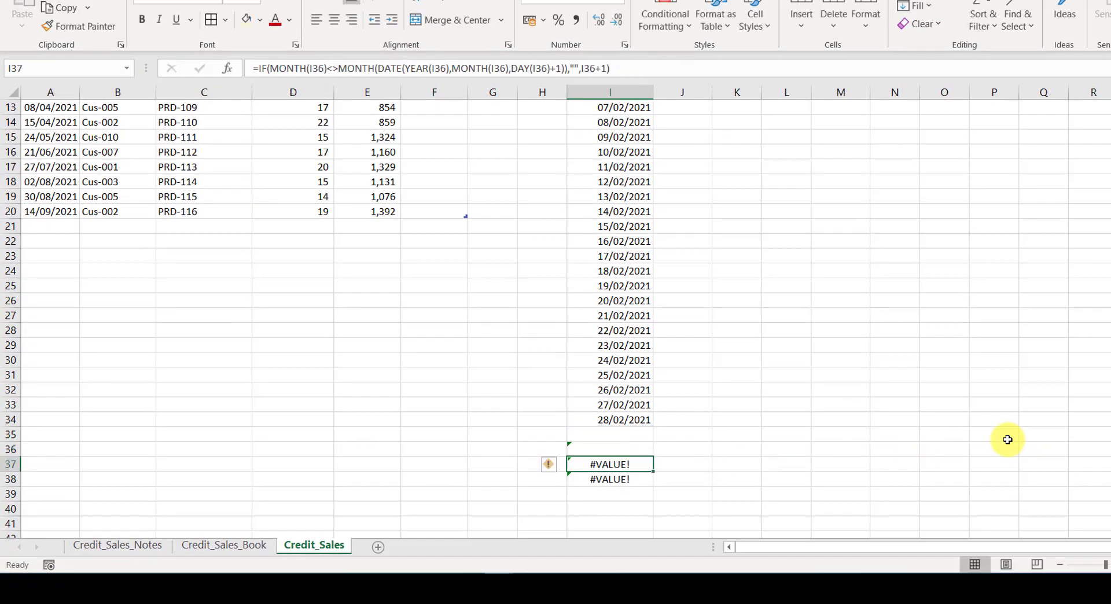
- Copy the ISNUMBER-guarded formula from I36 down through I38
left_click(632, 449)
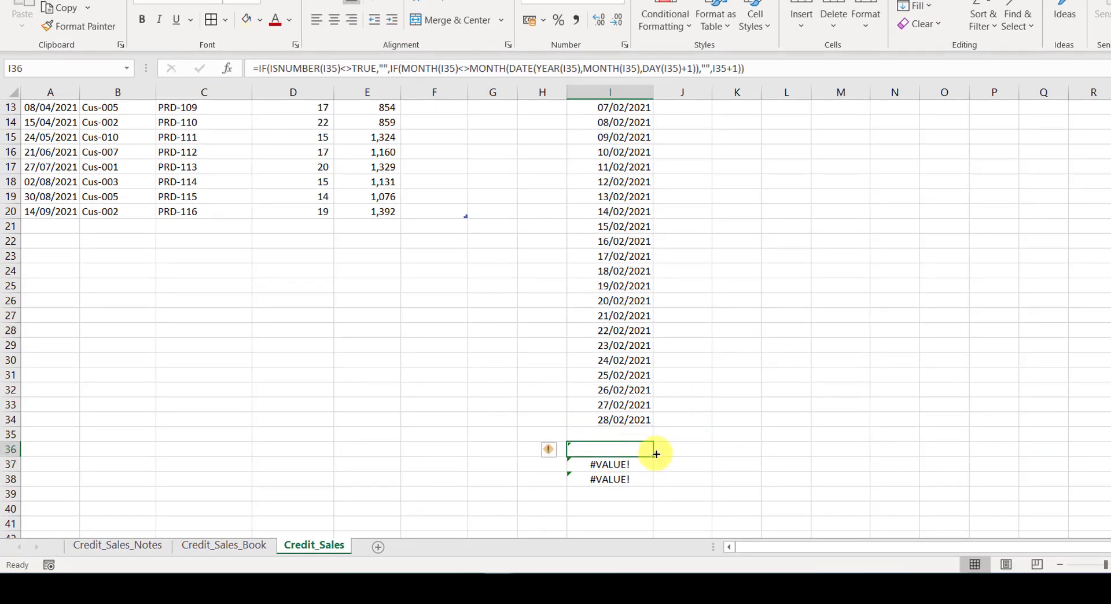
left_click_drag(654, 458, 651, 486)
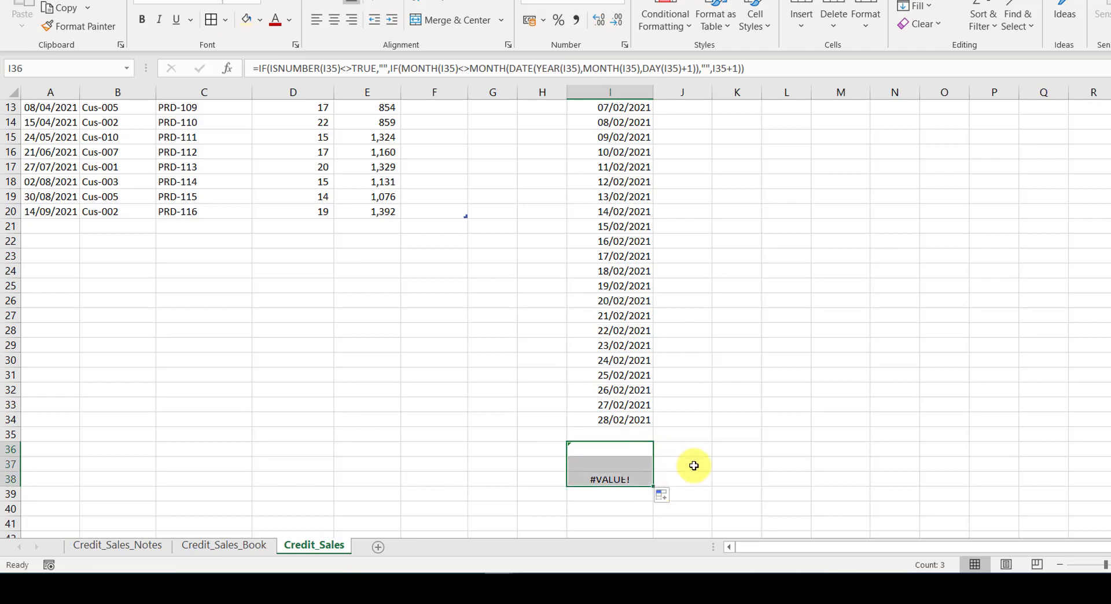
left_click(719, 422)
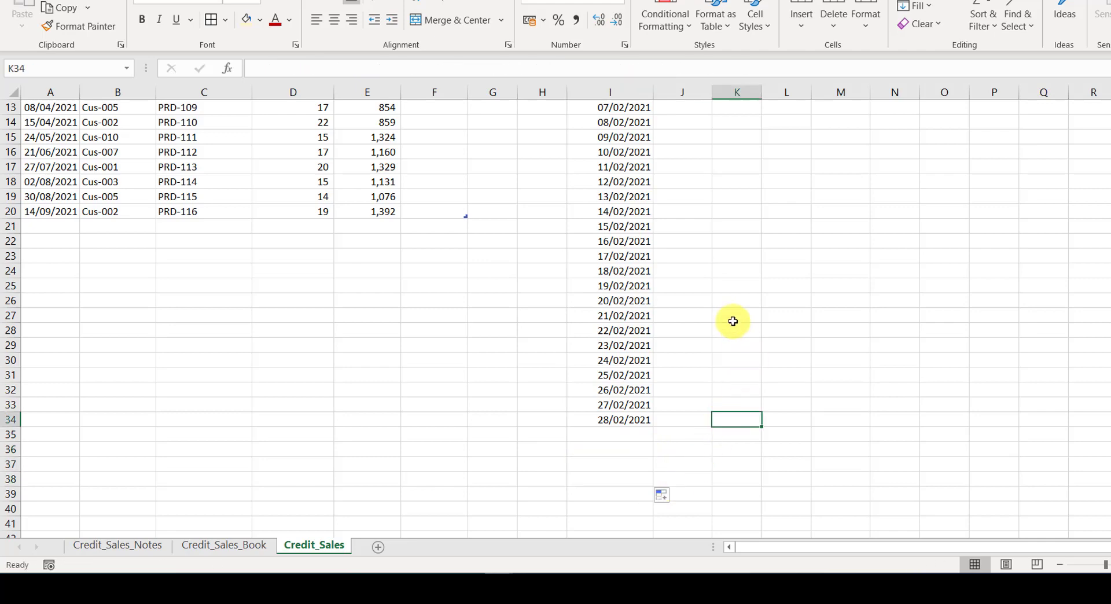
- Set the report date in M3 to 25/03/2021 and check the end of the daily date list
scroll(733, 318, "up", 4)
double_click(833, 148)
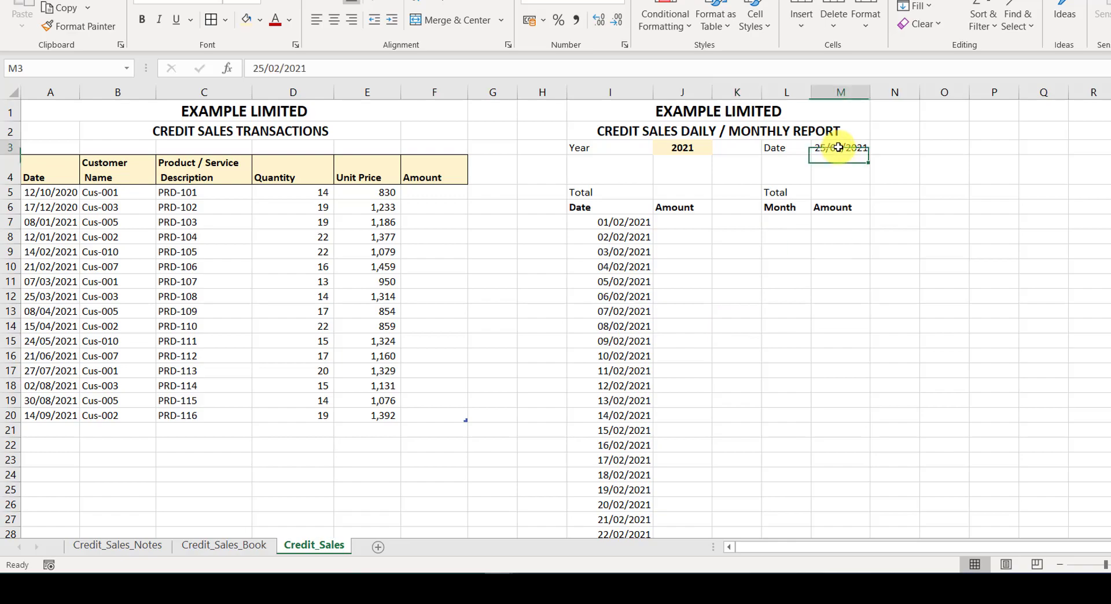
key("BackSpace")
type("3")
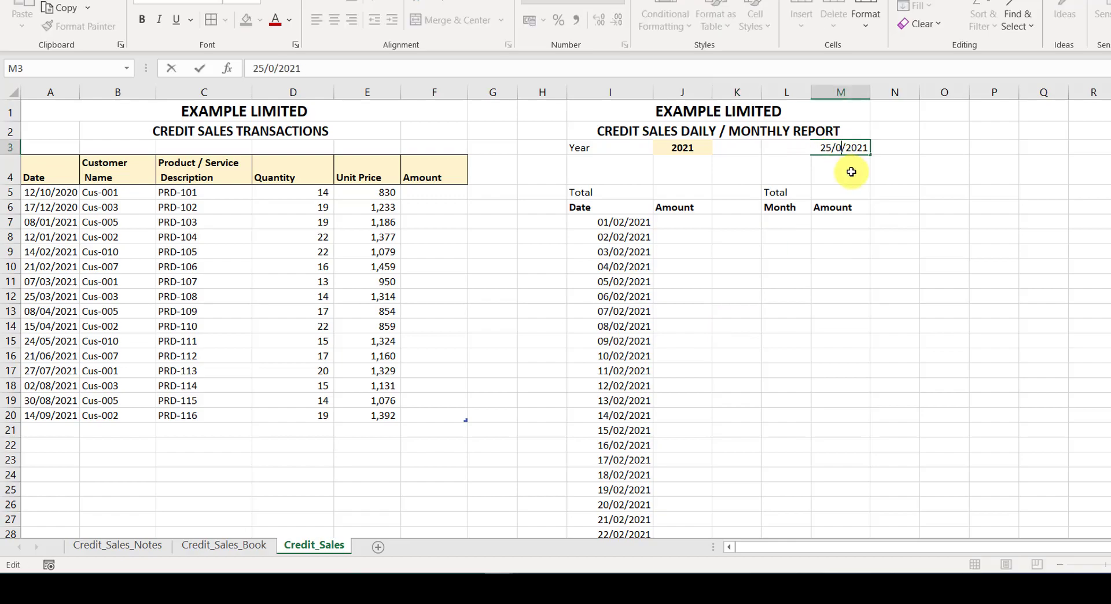
key("Return")
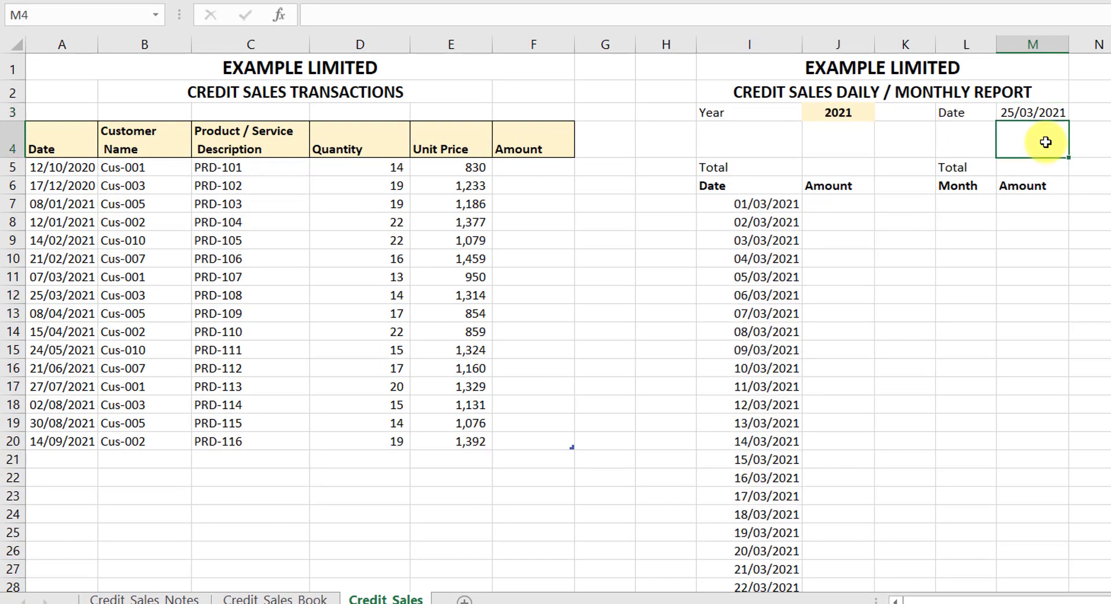
scroll(821, 284, "down", 5)
scroll(793, 405, "down", 1)
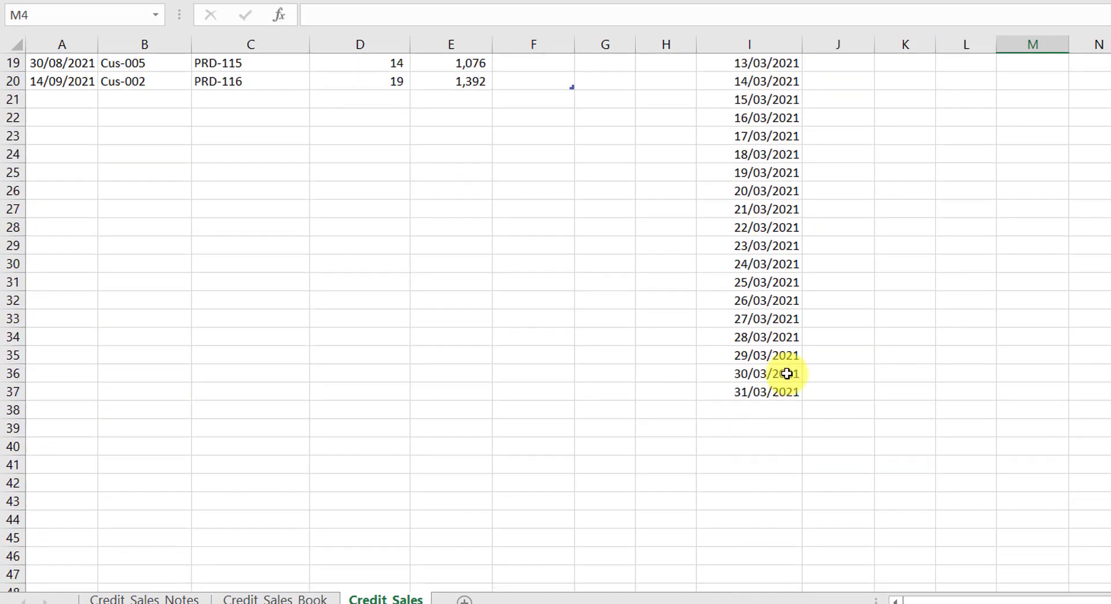
scroll(810, 336, "up", 6)
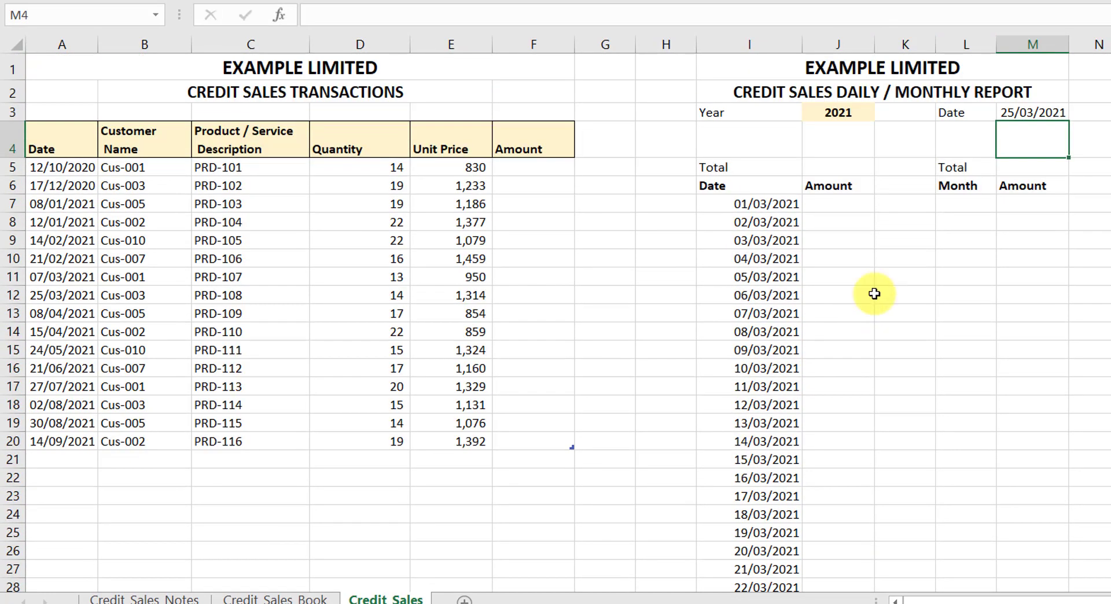
- Set the report date in M3 to 25/02/2021
left_click(957, 204)
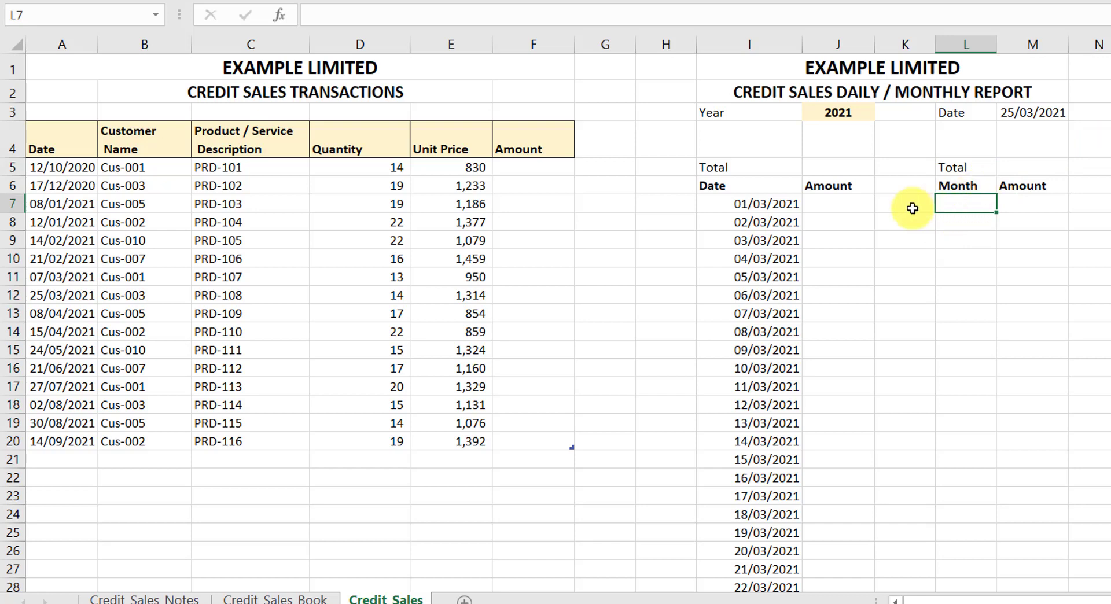
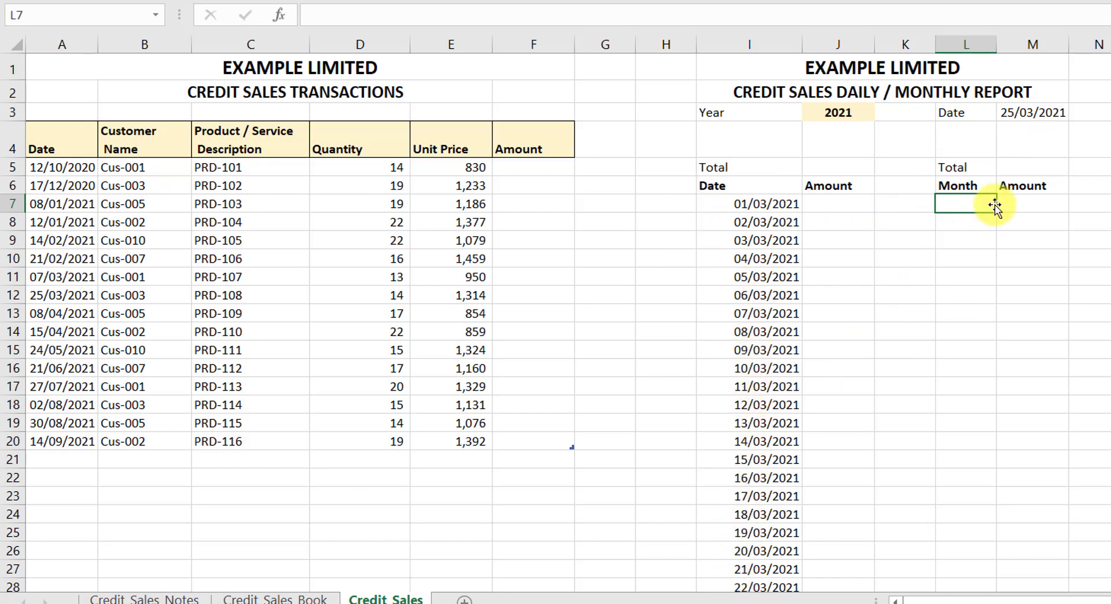
double_click(1034, 113)
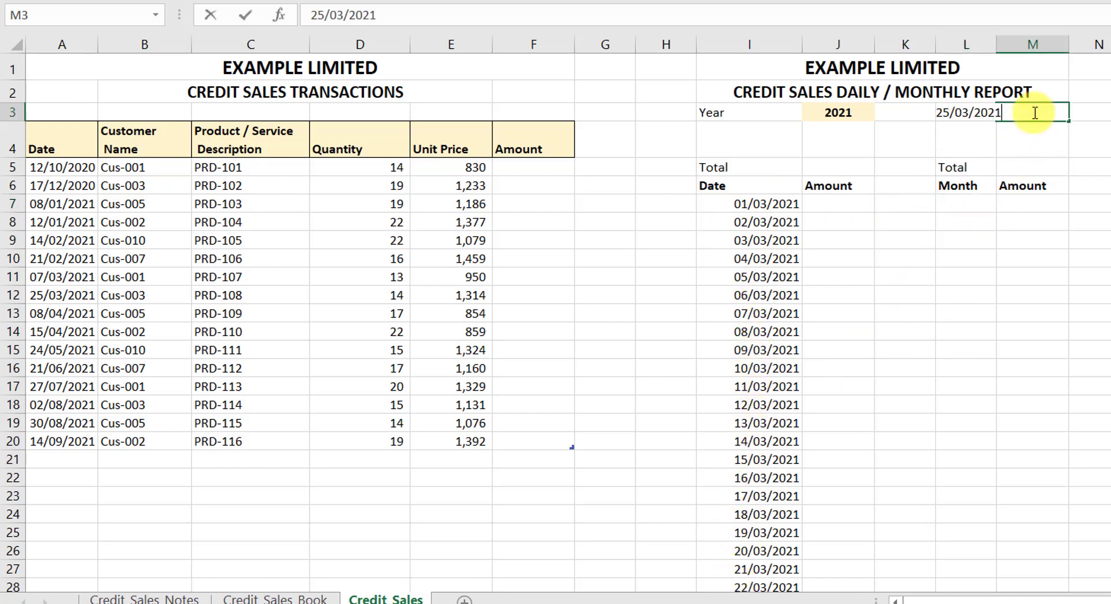
left_click(970, 112)
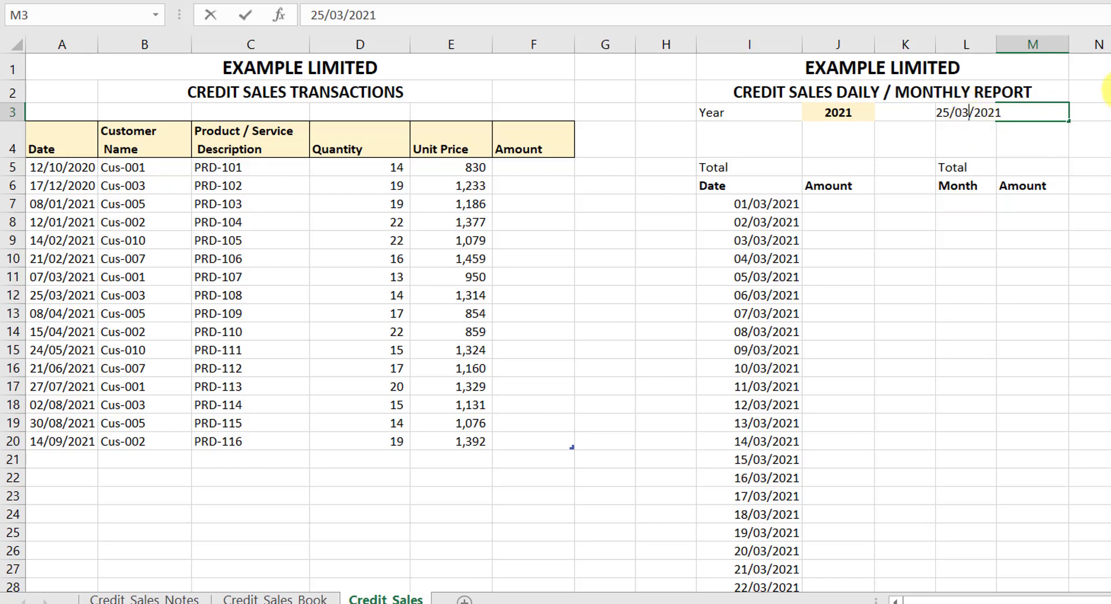
key("BackSpace")
type("2")
key("Return")
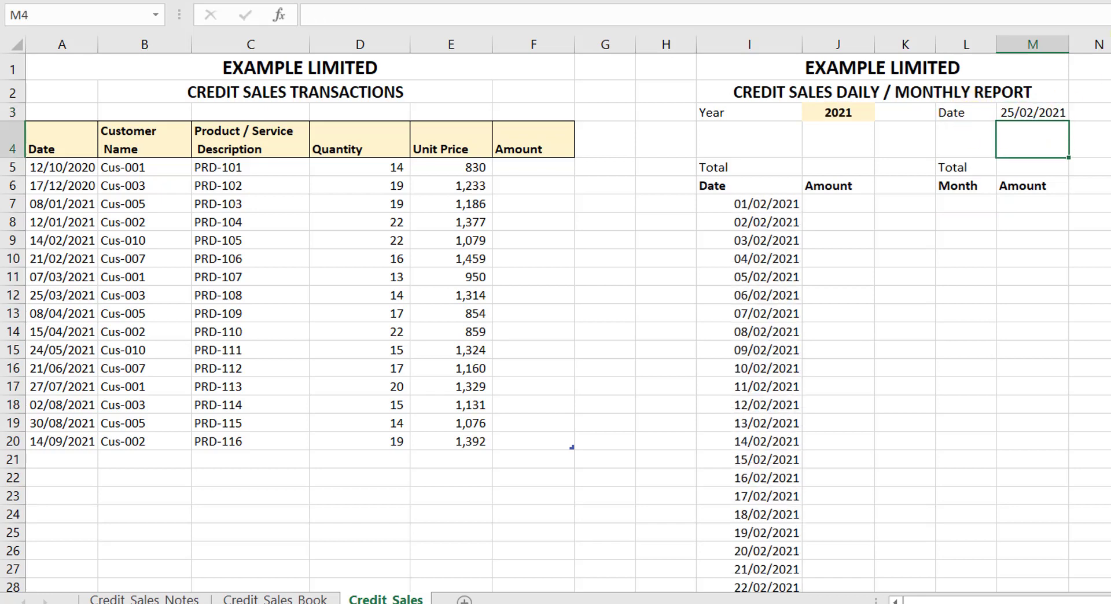
- Examine the January month formula in L7 of the Credit_Sales_Book sheet and return to L7 on the Credit_Sales sheet
left_click(960, 204)
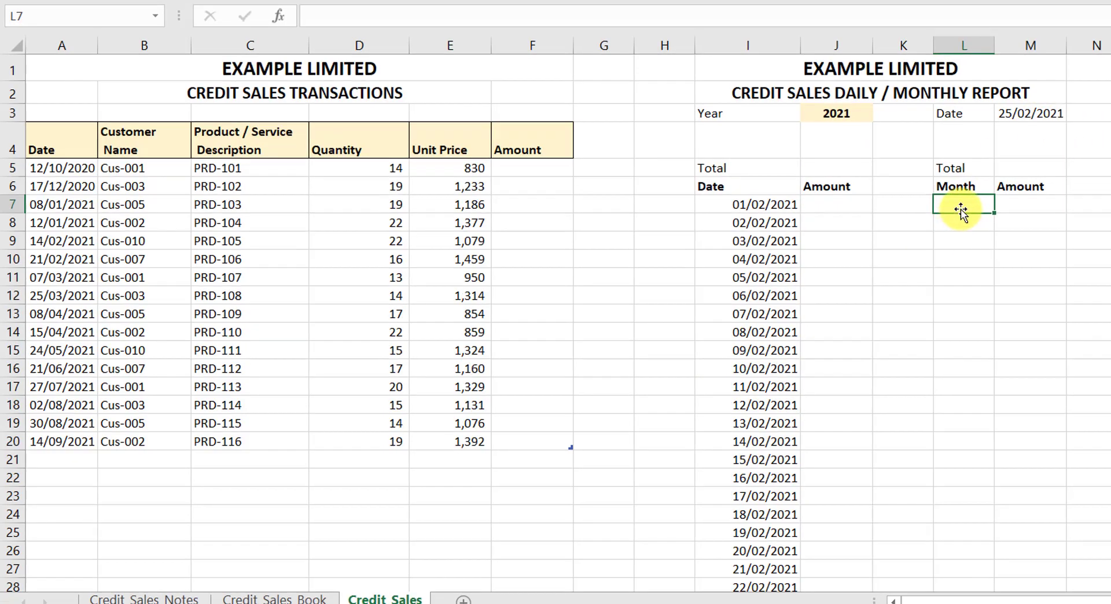
key("F4")
left_click(274, 599)
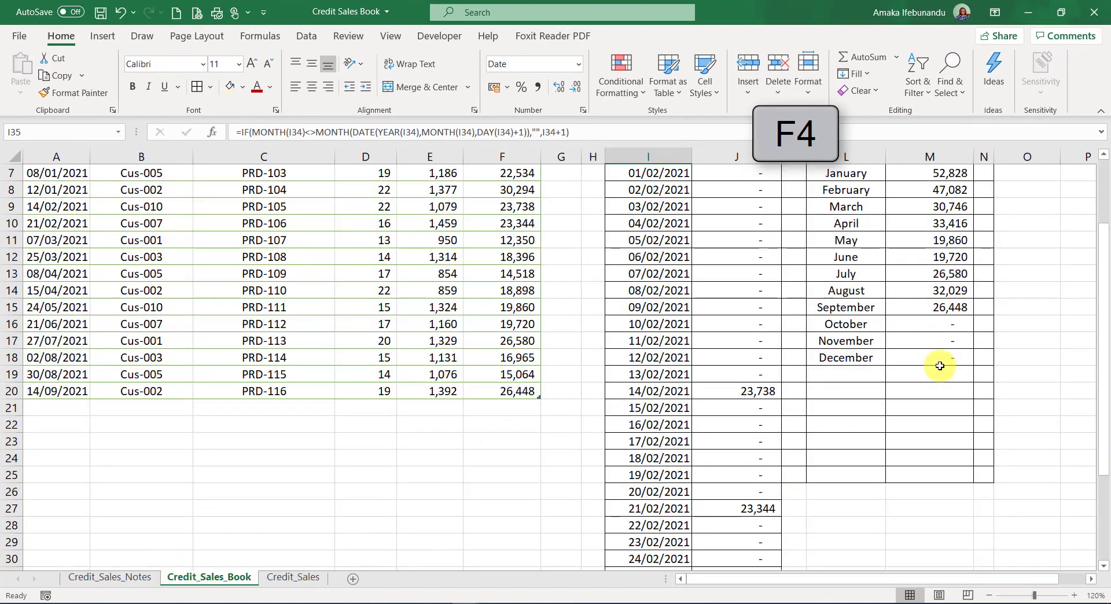
scroll(939, 366, "up", 2)
left_click(851, 290)
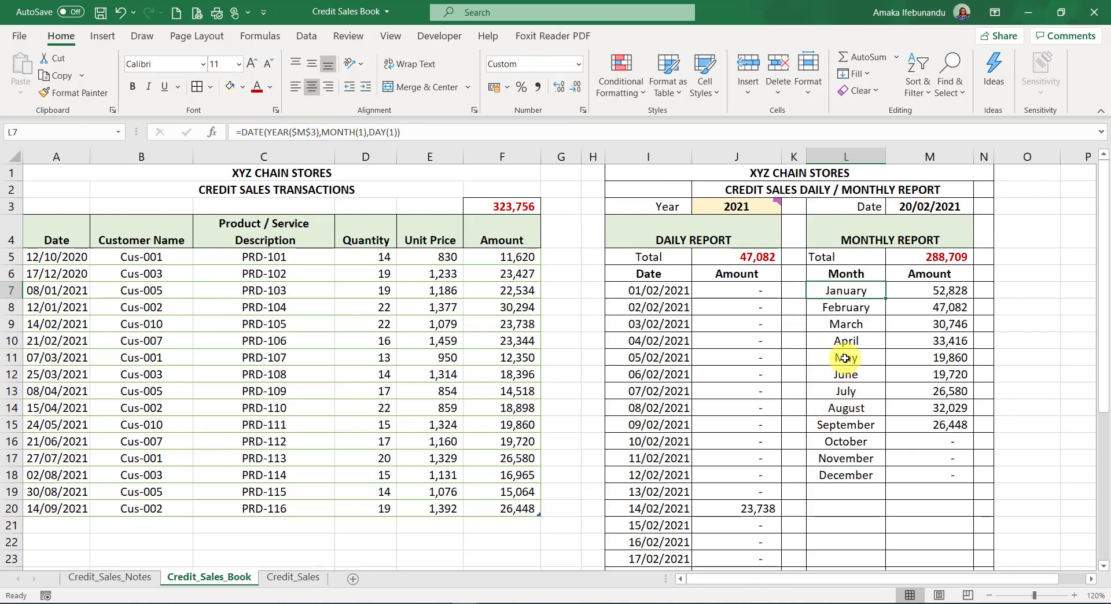
left_click(295, 577)
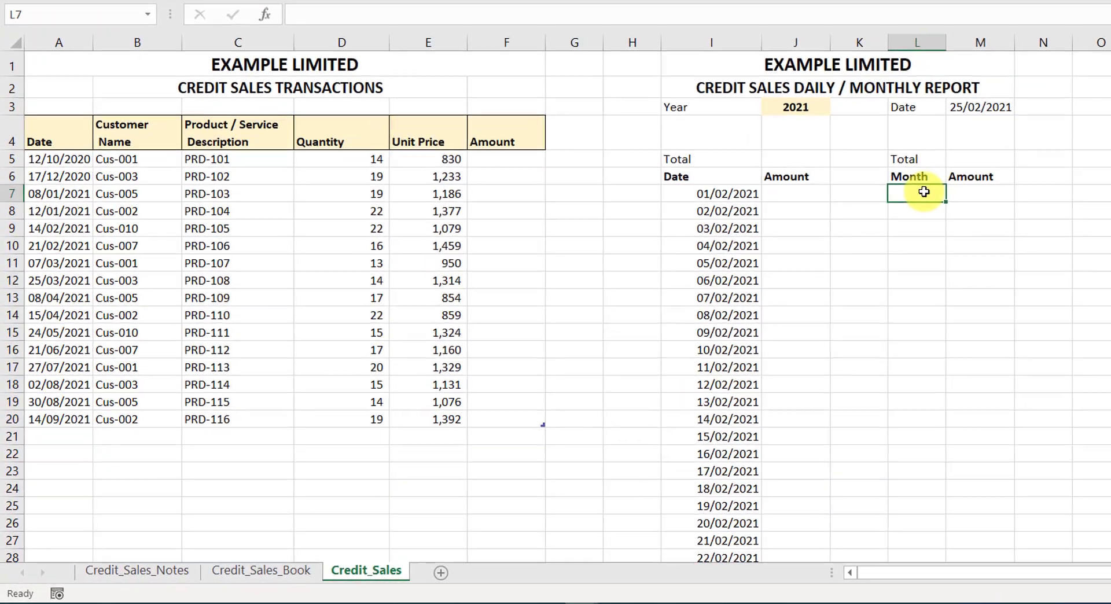
- Start a DATE formula in L7 with YEAR(M3) as its year argument
type("=")
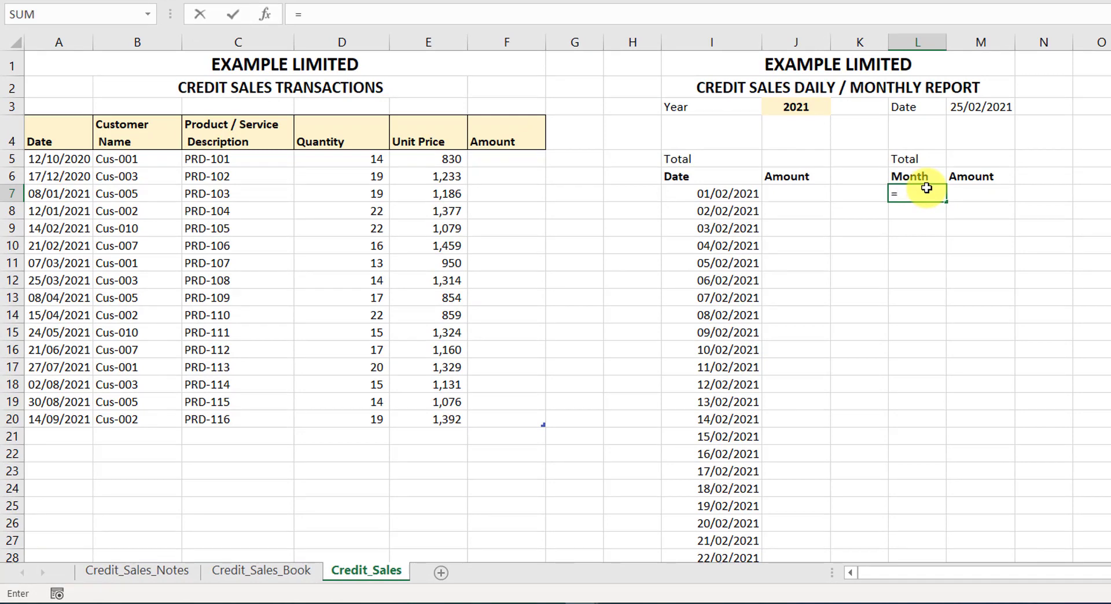
type("date")
key("Tab")
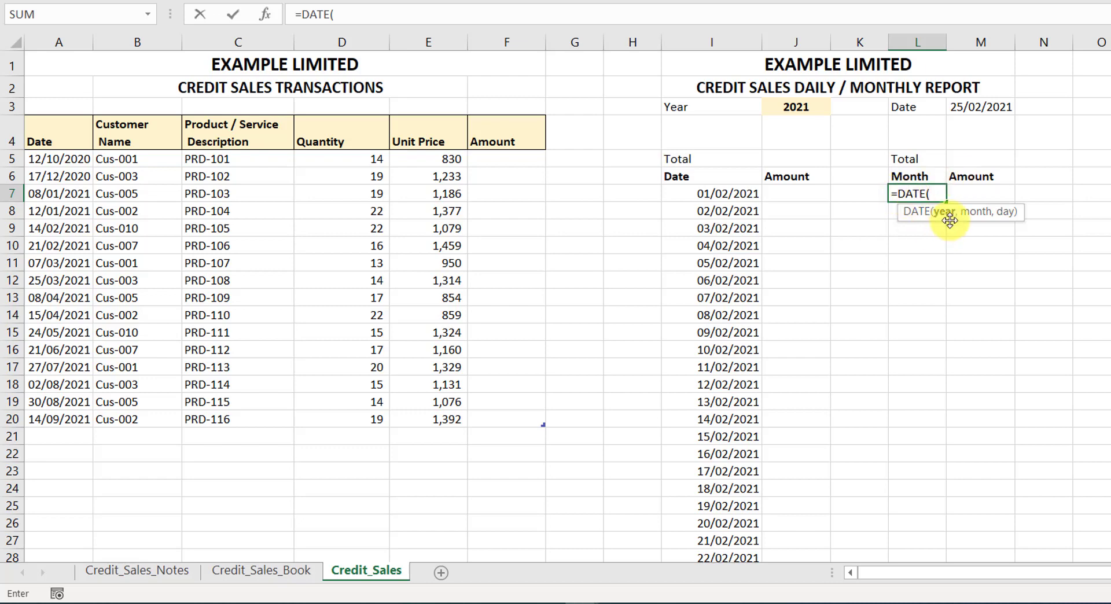
type("year")
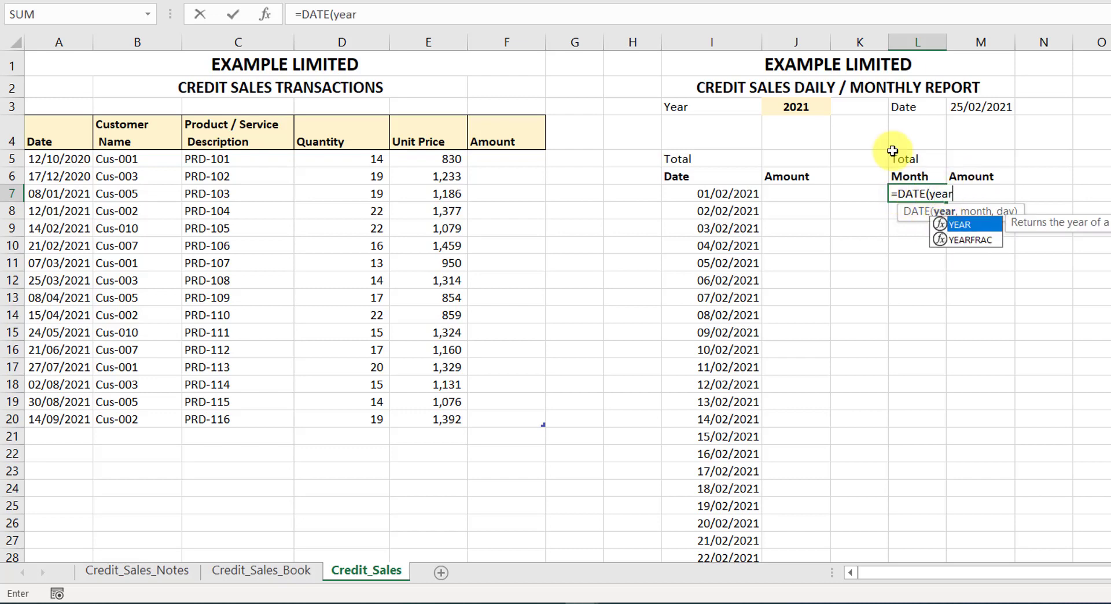
key("Tab")
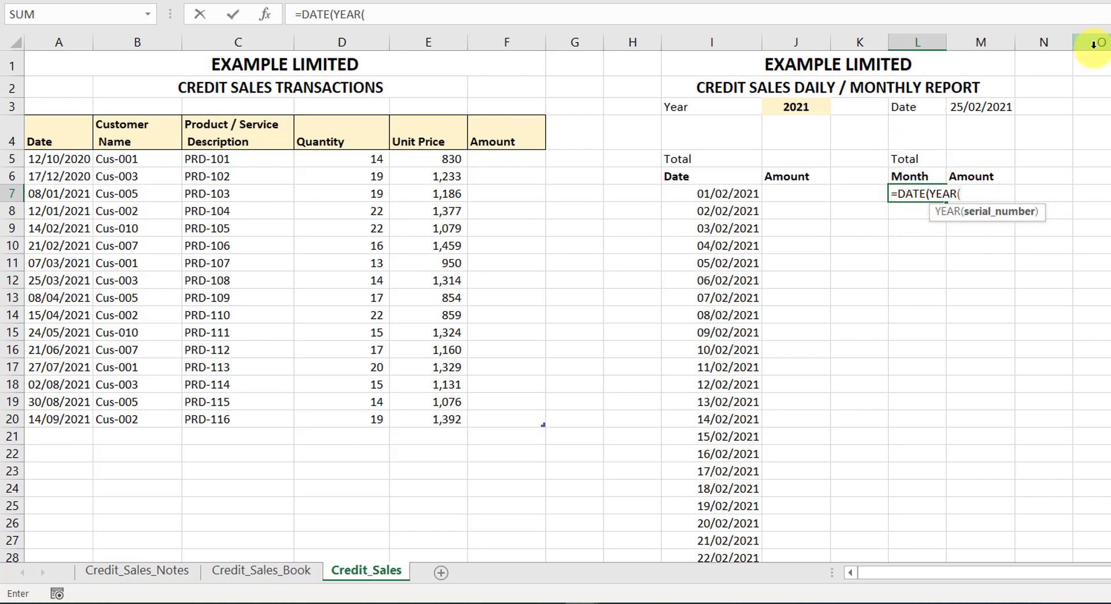
left_click(959, 105)
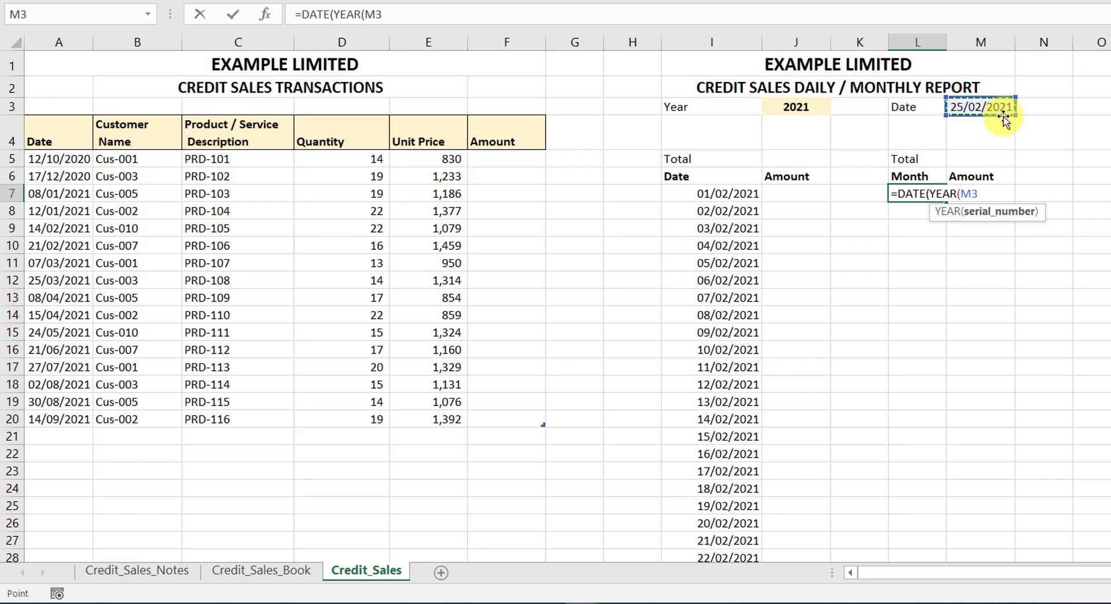
type("),")
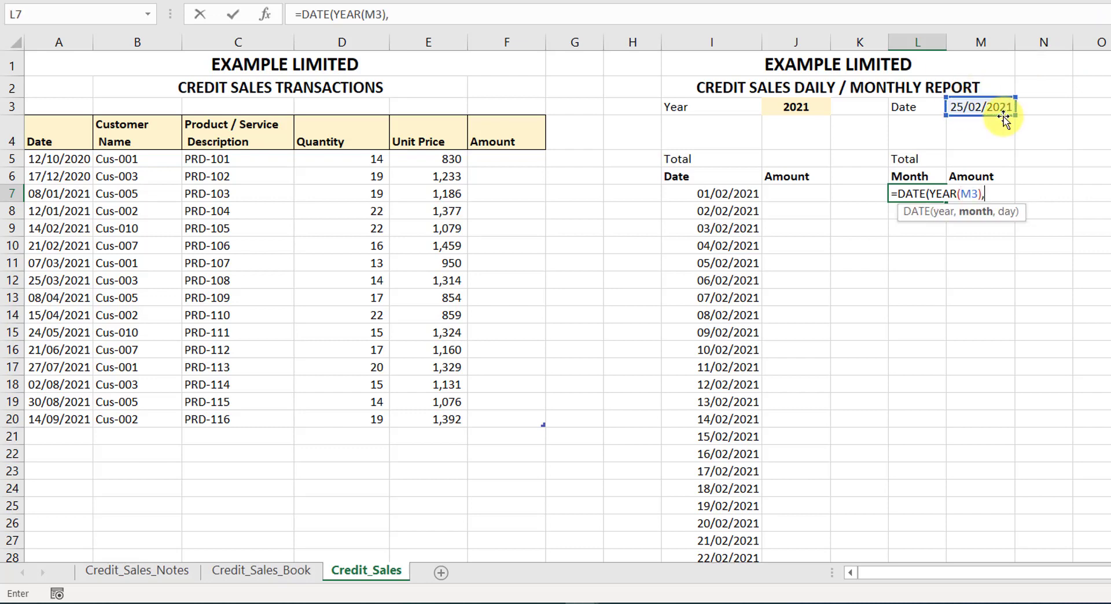
- Complete the DATE formula in L7 with MONTH(1) as the month and DAY(1) as the day
type("month")
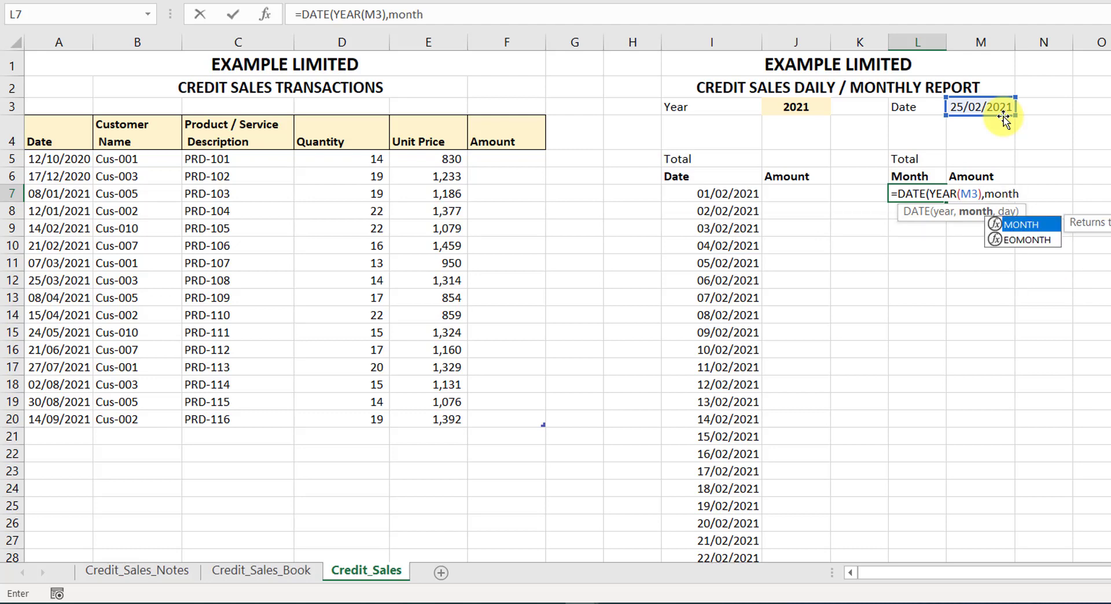
key("Tab")
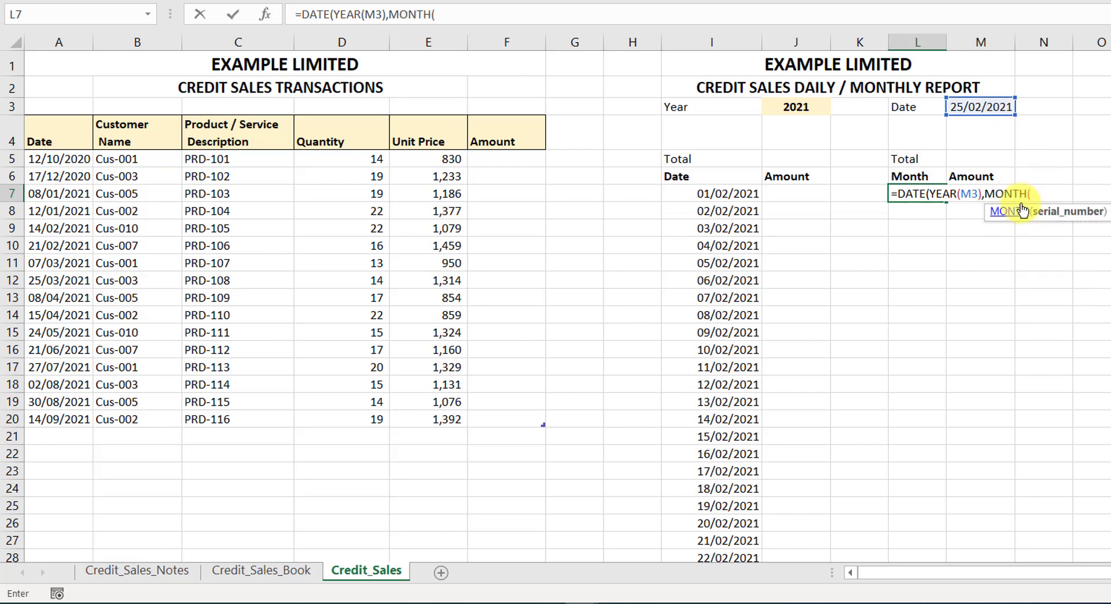
type("1)")
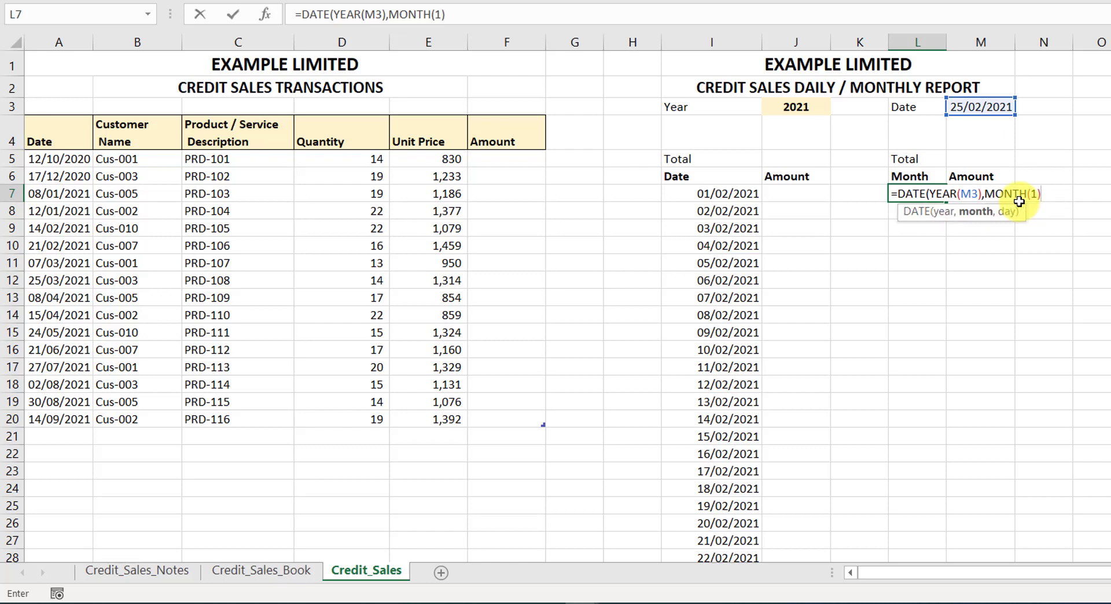
type(",")
type("day")
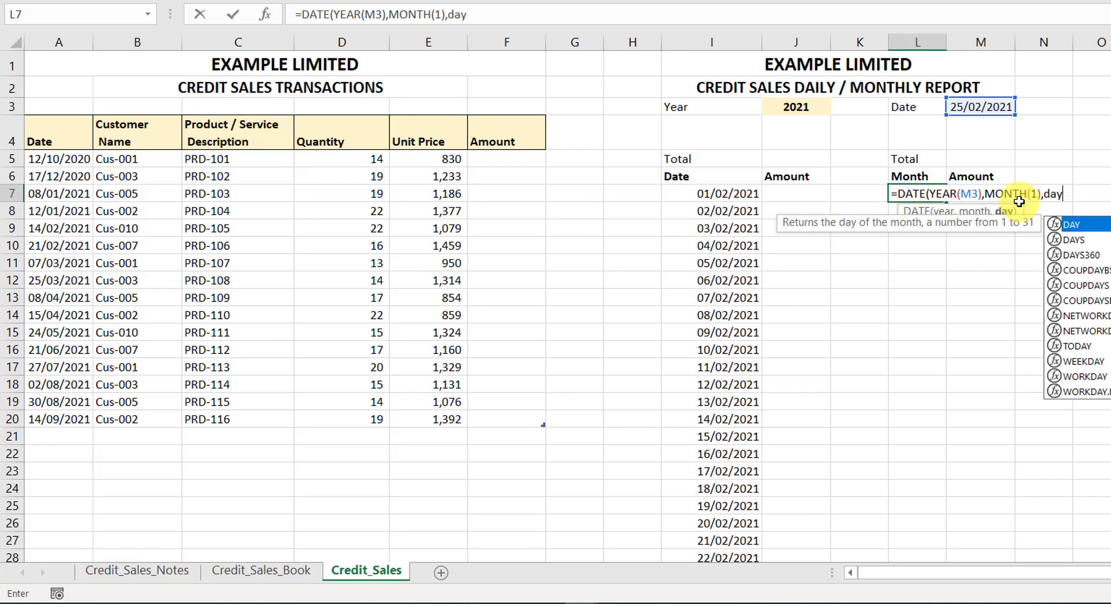
key("Tab")
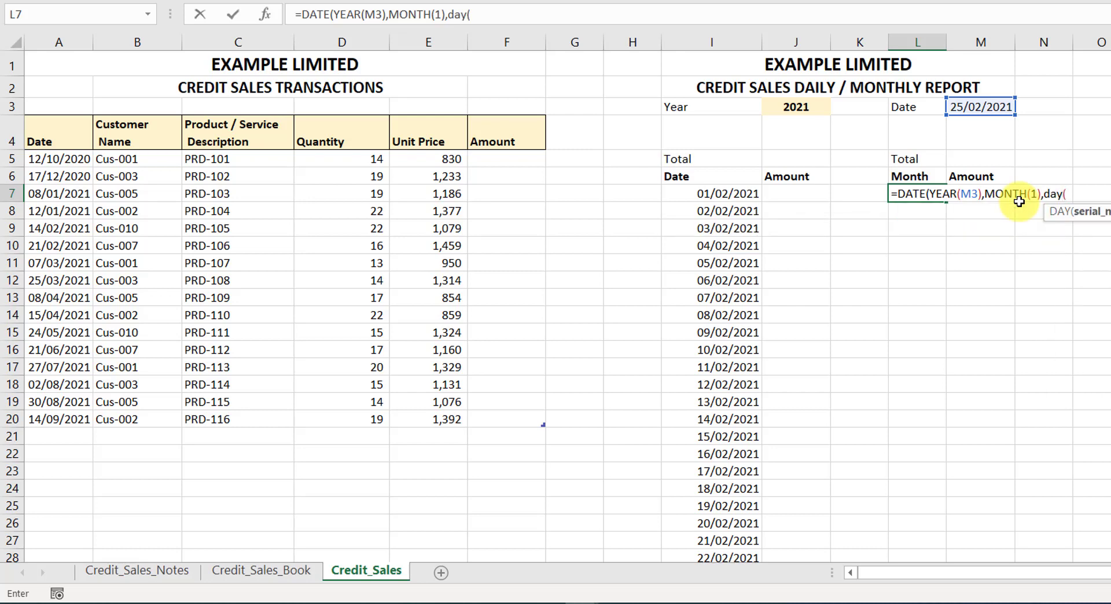
type("1)")
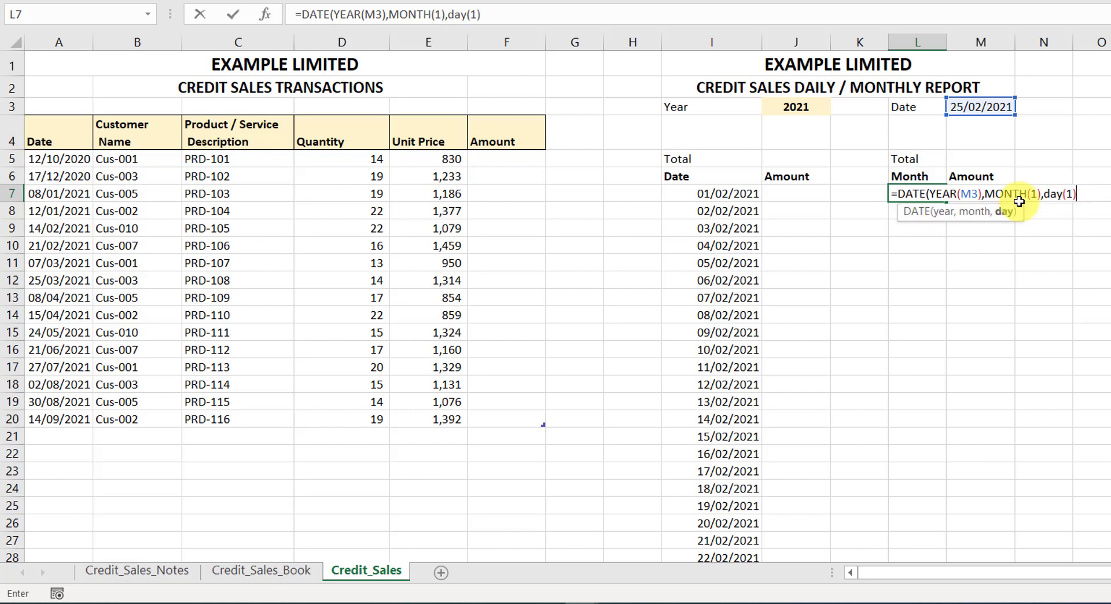
type(")")
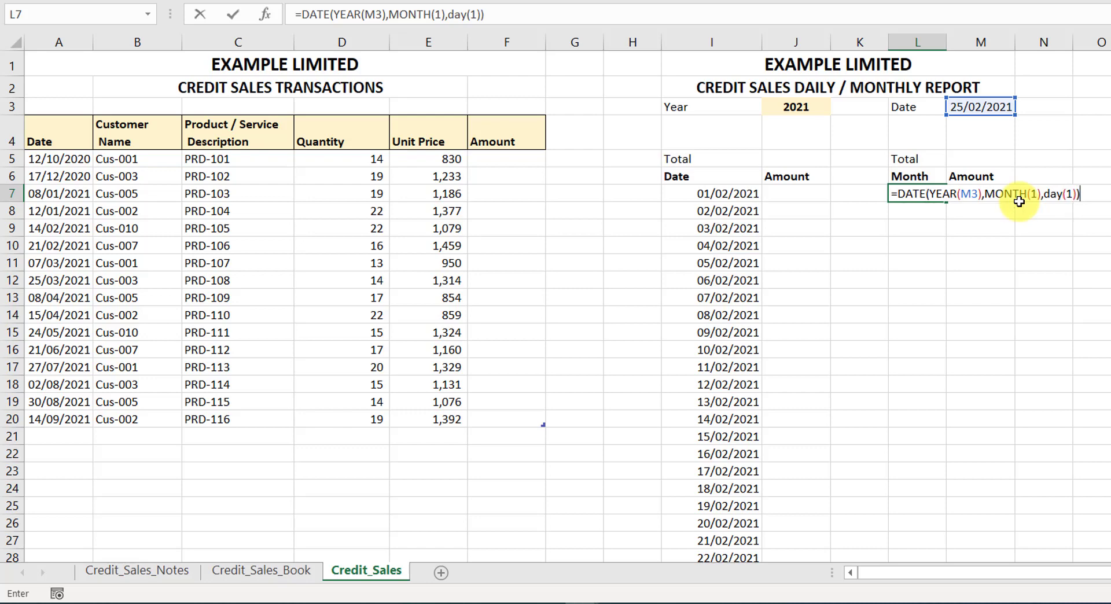
key("Return")
- Try to extend the month formula from L7 into L8, and clear L8
left_click(927, 195)
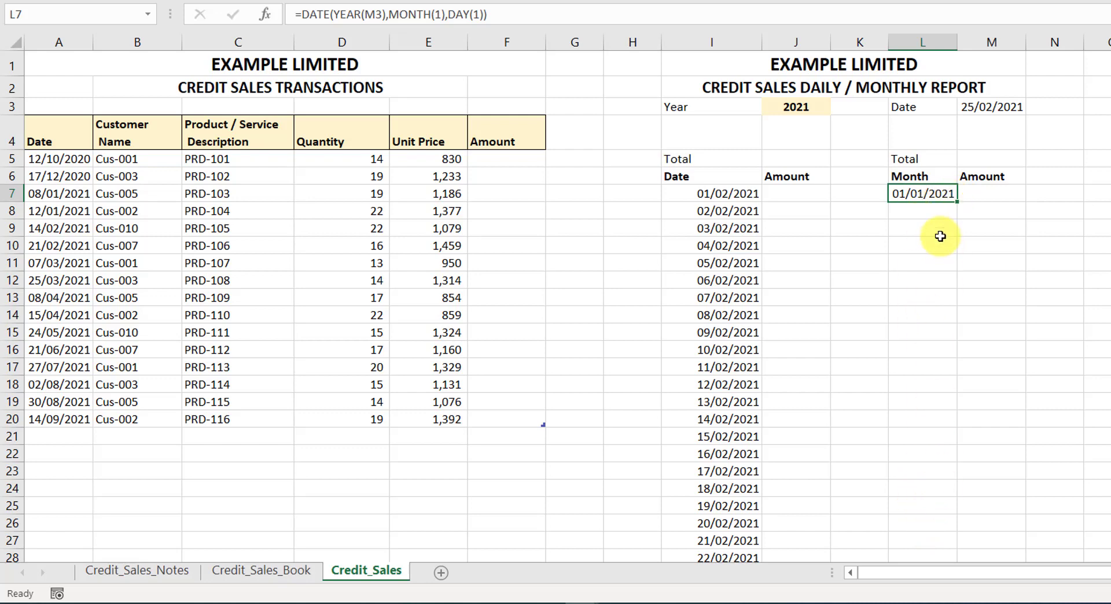
key("Return")
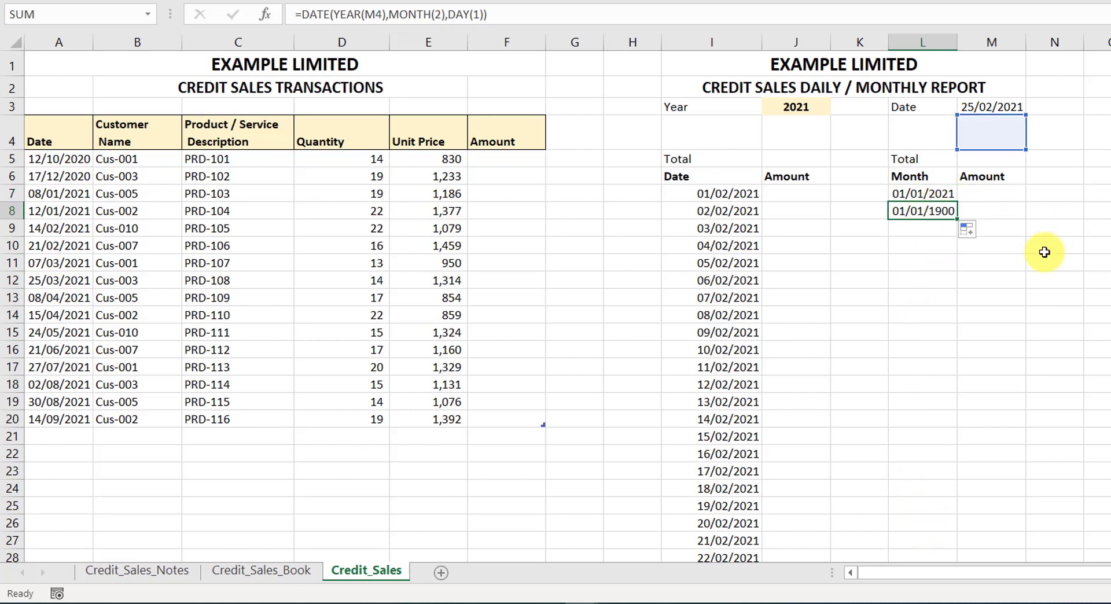
key("Escape")
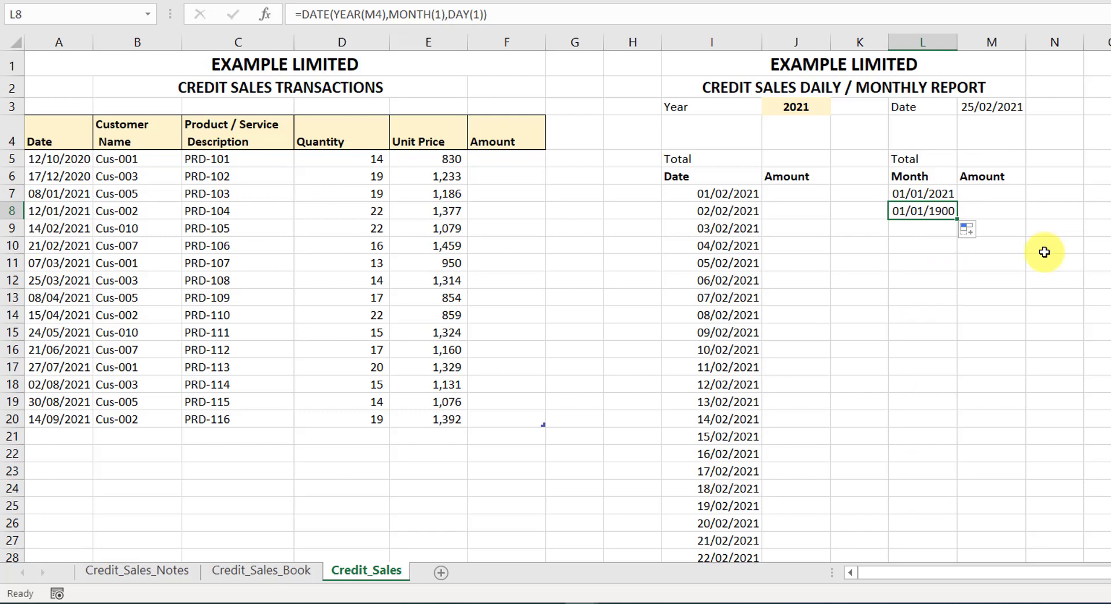
key("Delete")
- Make the M3 reference in the L7 formula absolute as $M$3
left_click(943, 193)
double_click(944, 193)
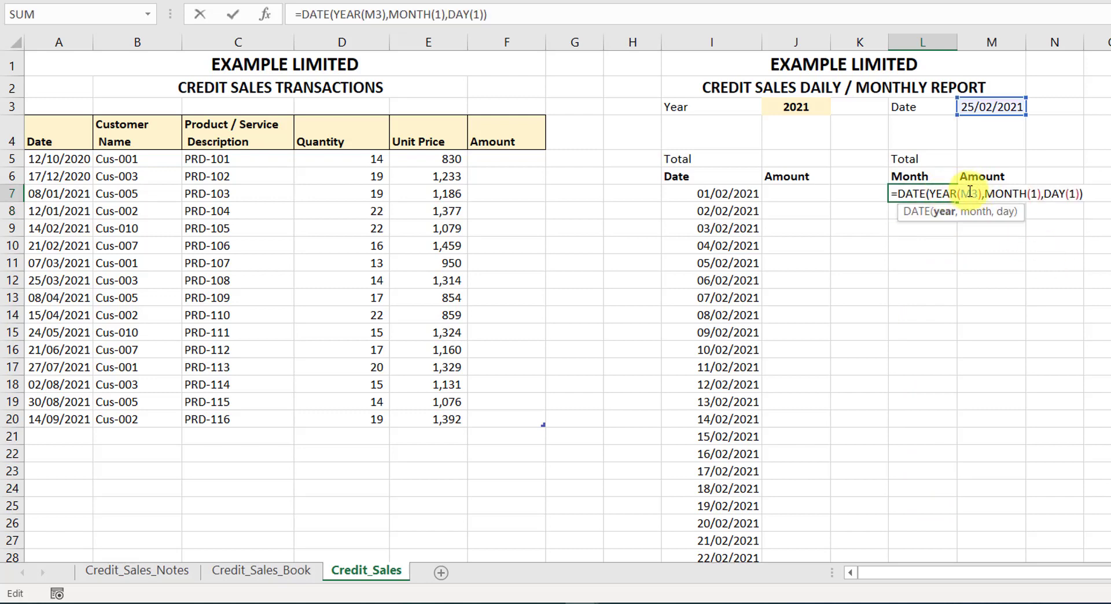
double_click(977, 193)
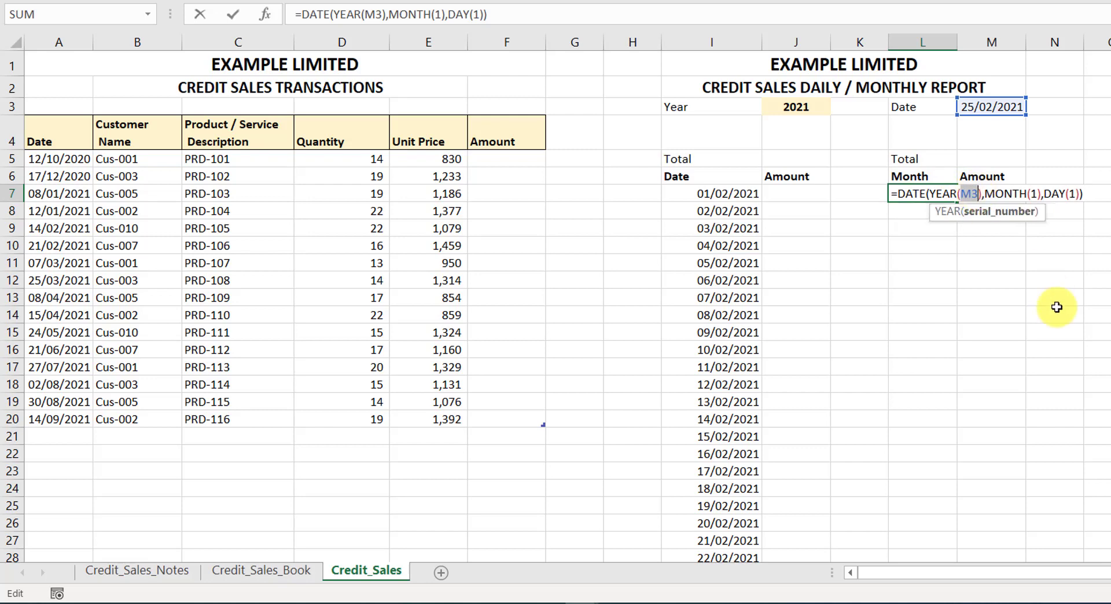
key("F4")
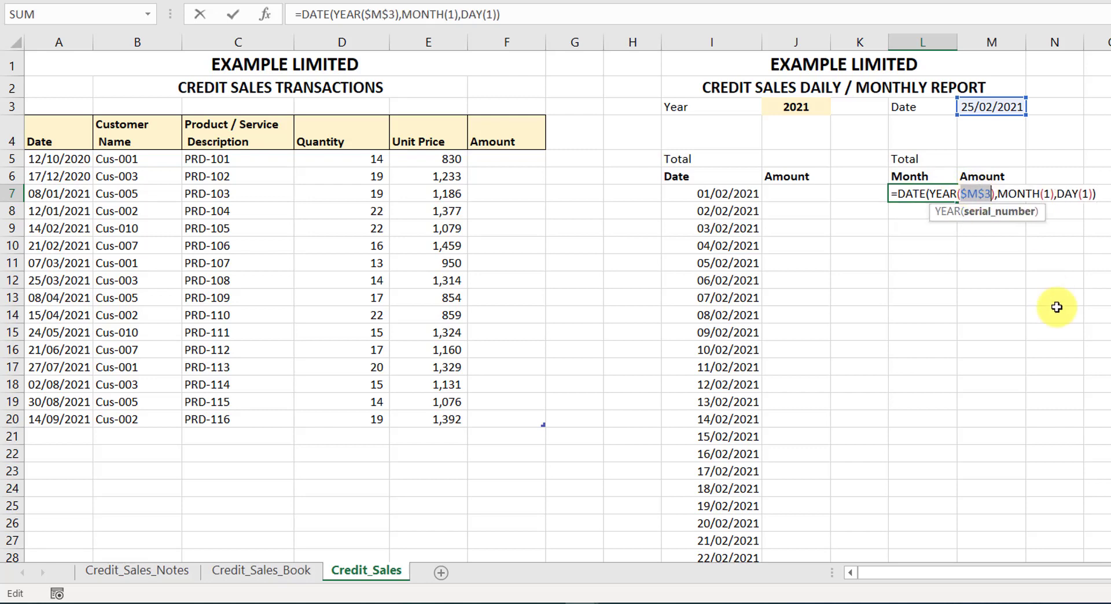
key("Return")
- Copy the absolute-reference month formula from L7 down into L8
left_click(940, 193)
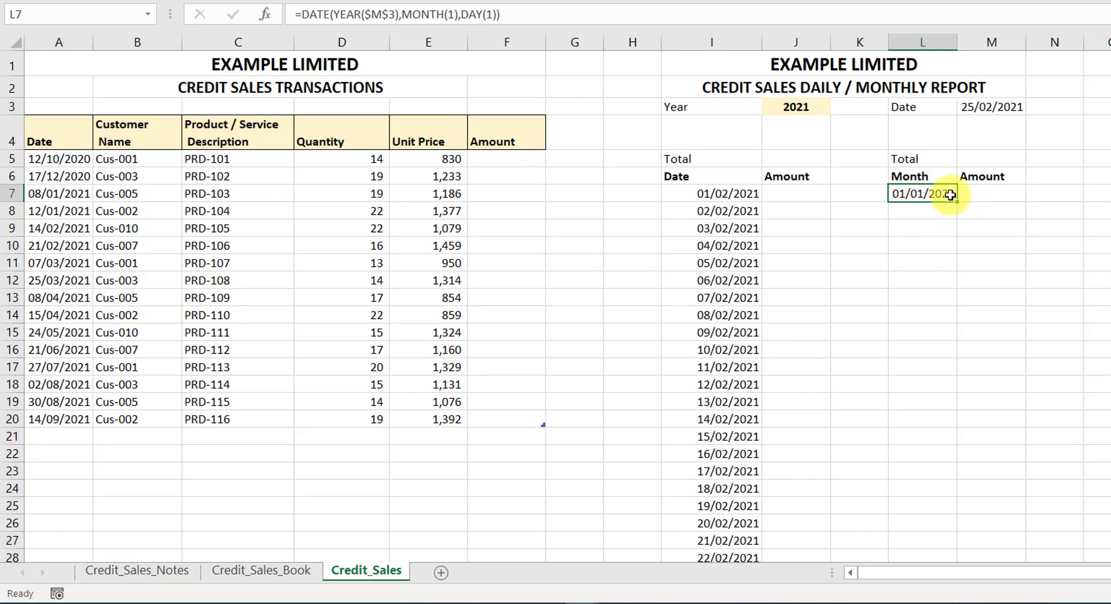
left_click(931, 232)
left_click(939, 197)
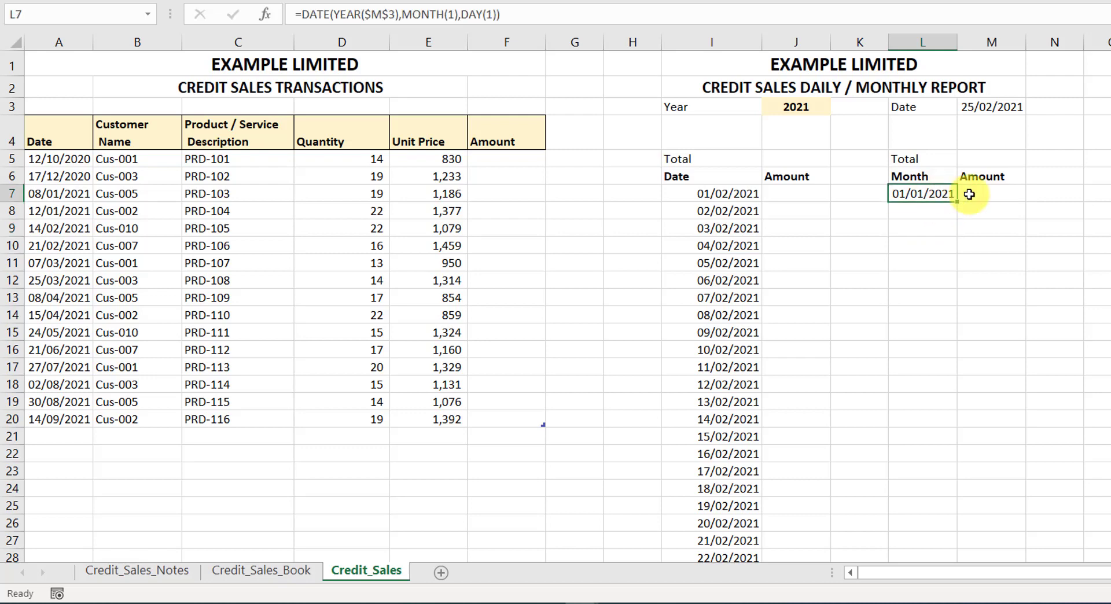
left_click_drag(954, 202, 933, 210)
- Change the month argument in L8 to MONTH(1)+1 and copy the formula down through L21
double_click(933, 210)
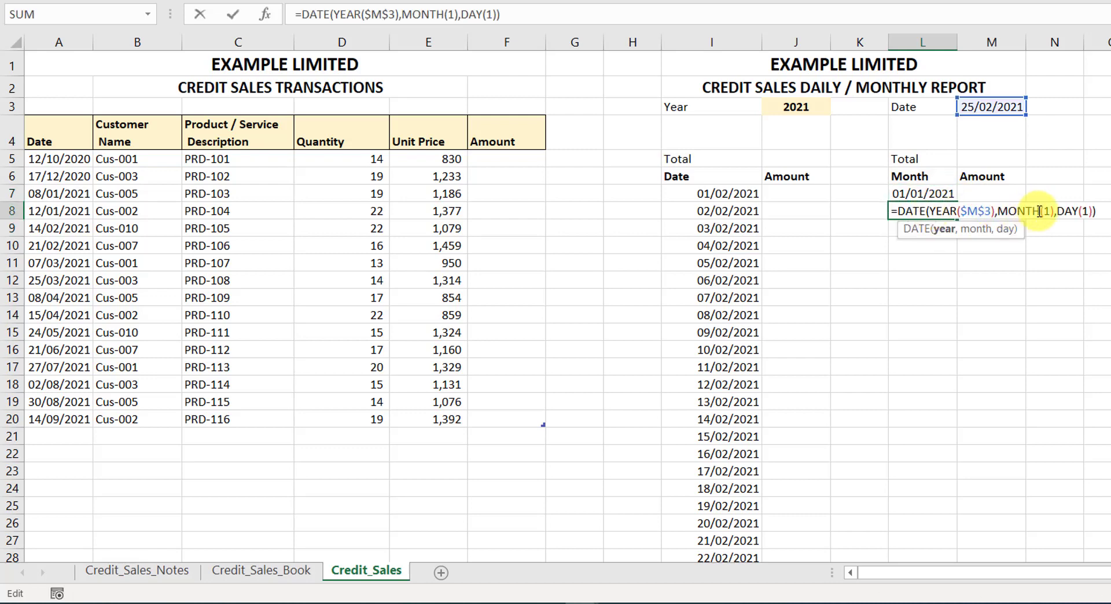
left_click(1054, 212)
type("+1")
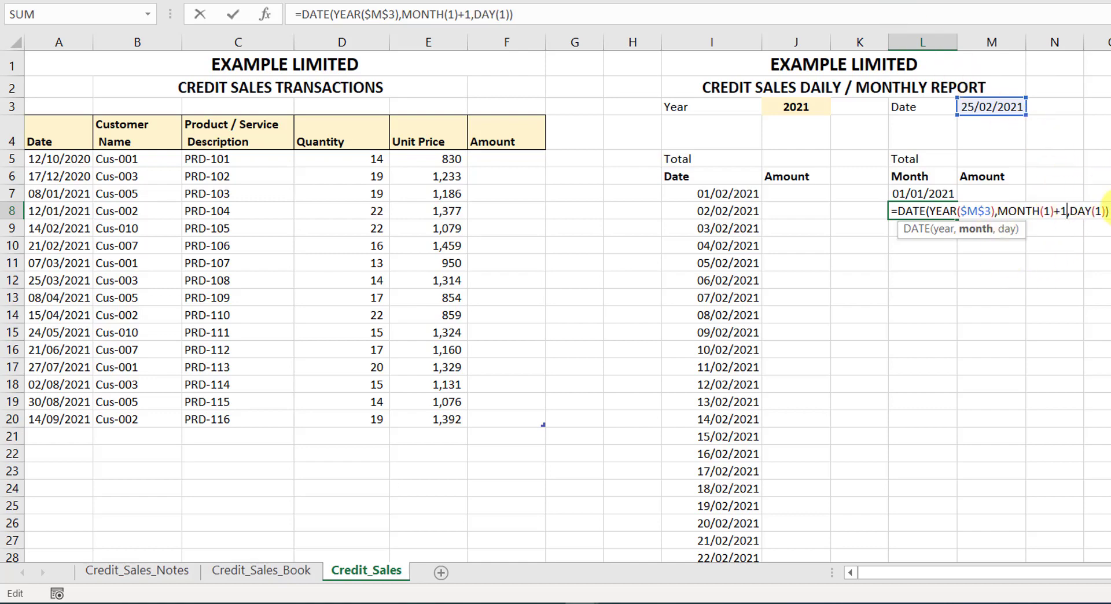
key("Return")
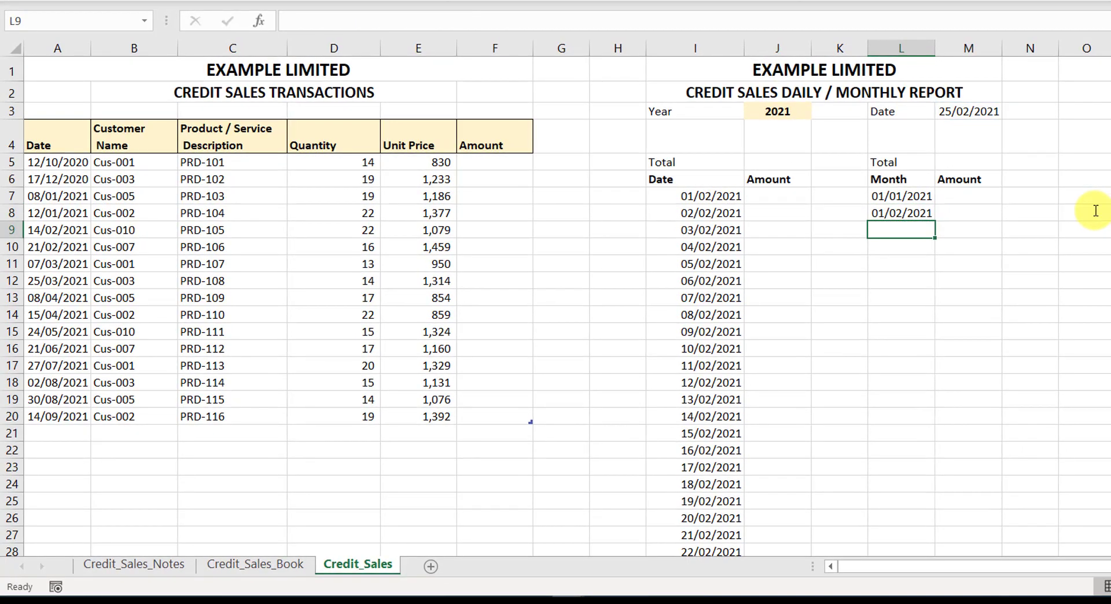
left_click(897, 212)
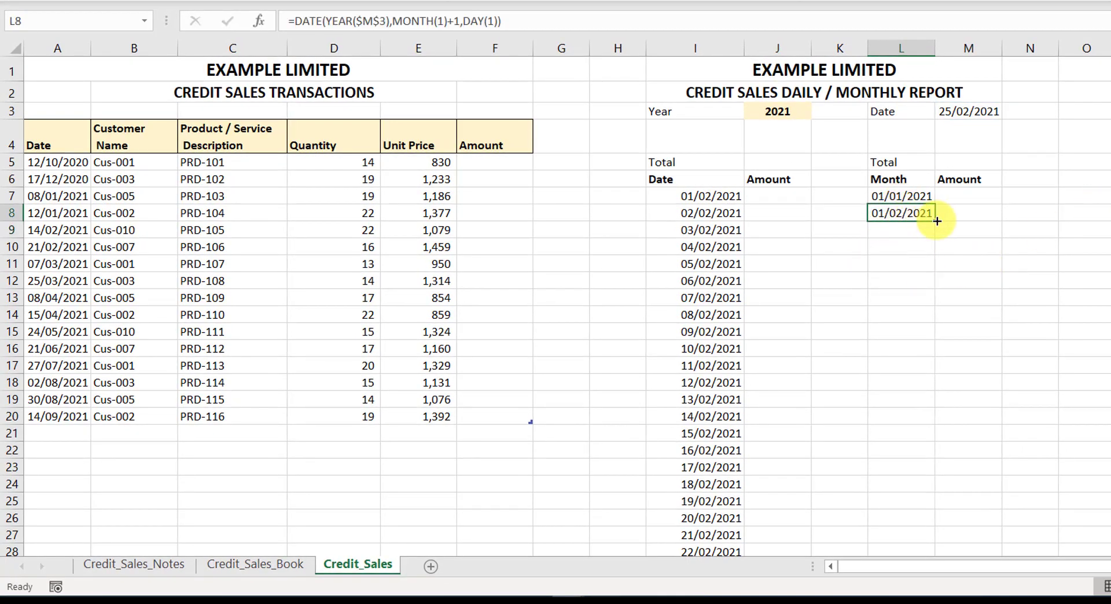
left_click_drag(937, 221, 924, 441)
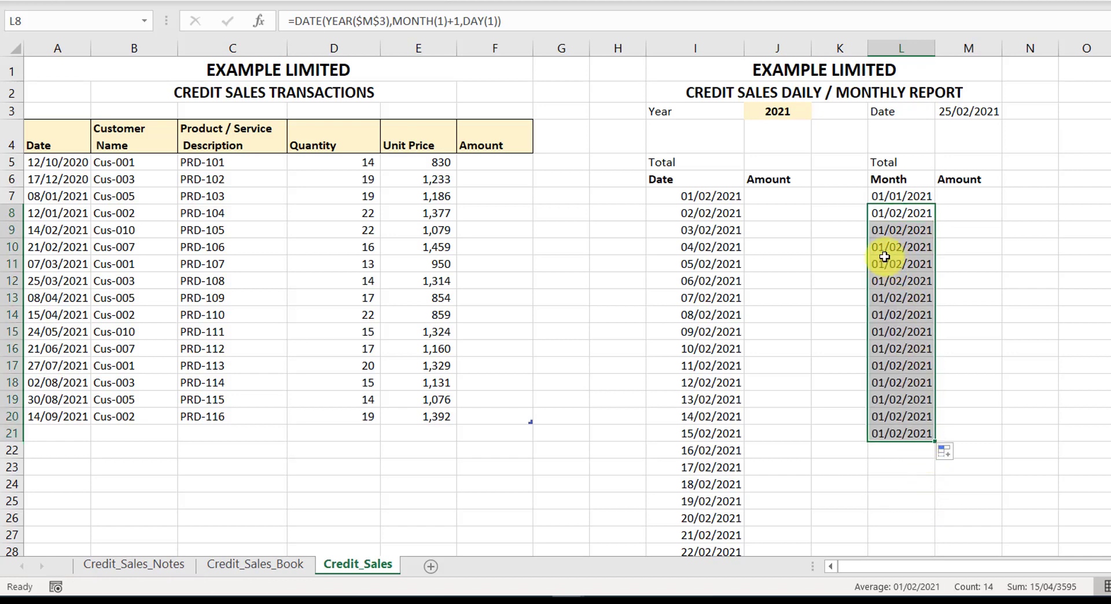
- Change the month argument in the L9 formula to MONTH(1)+2
double_click(905, 229)
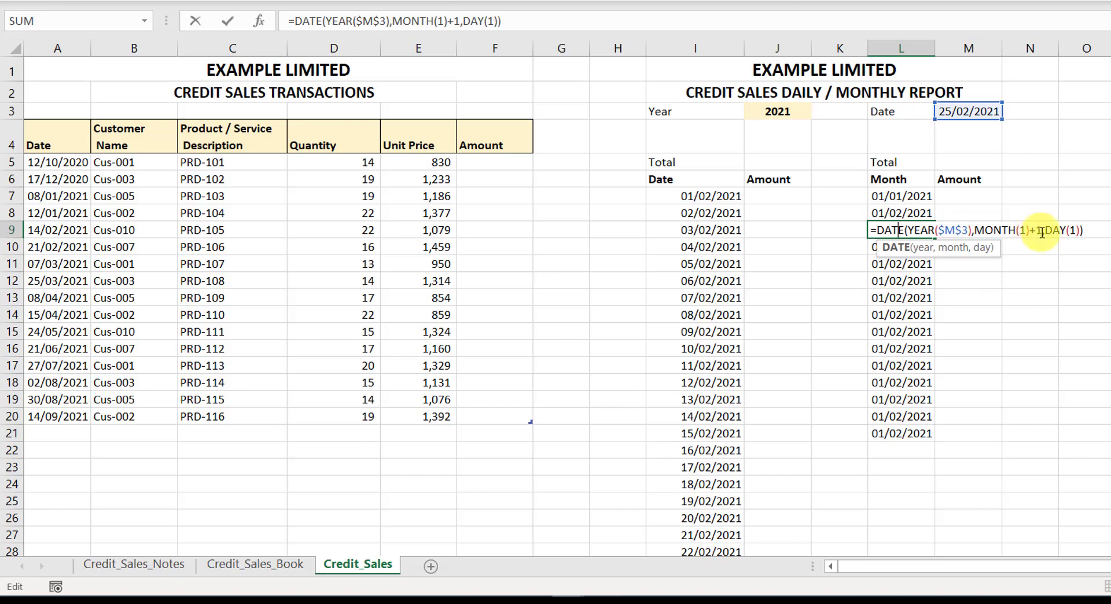
left_click(1041, 232)
key("BackSpace")
type("2")
key("Return")
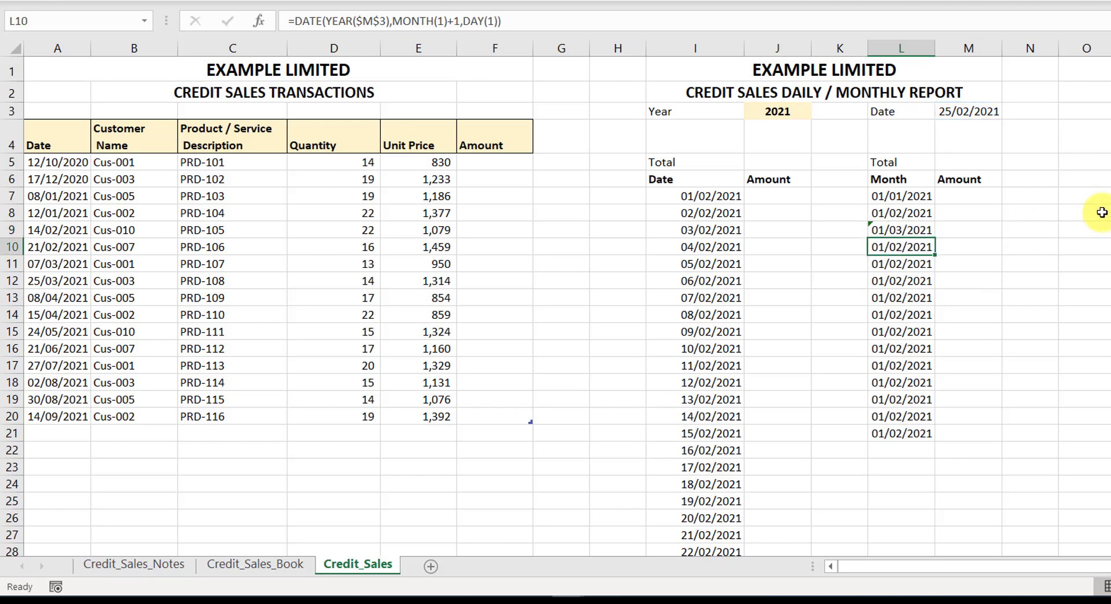
- Change the month argument in the L10 formula to MONTH(1)+3
double_click(914, 249)
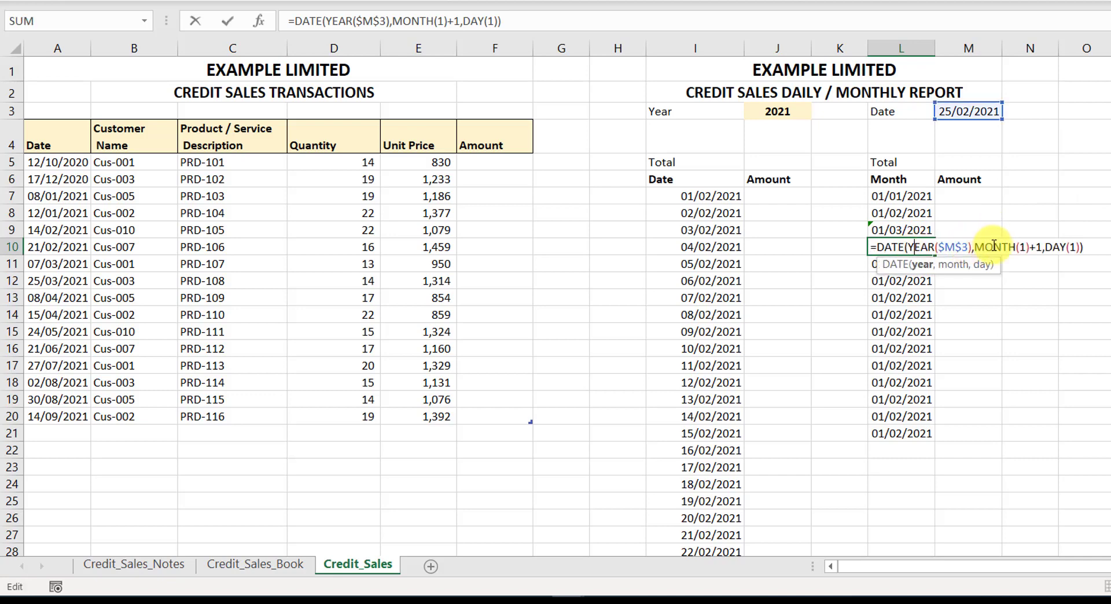
left_click(1043, 247)
key("BackSpace")
type("3")
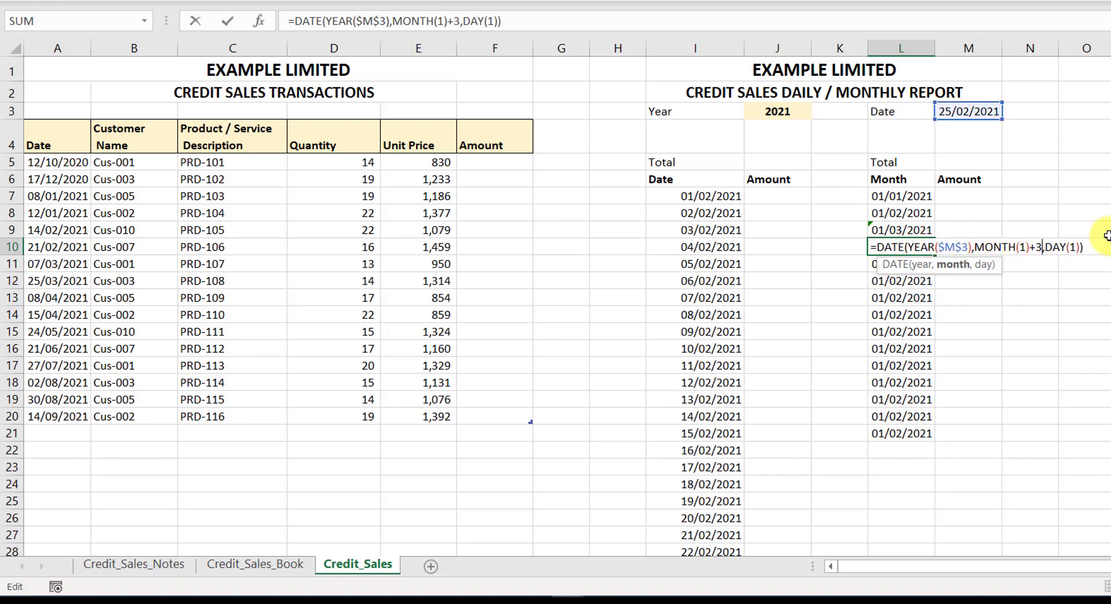
key("Return")
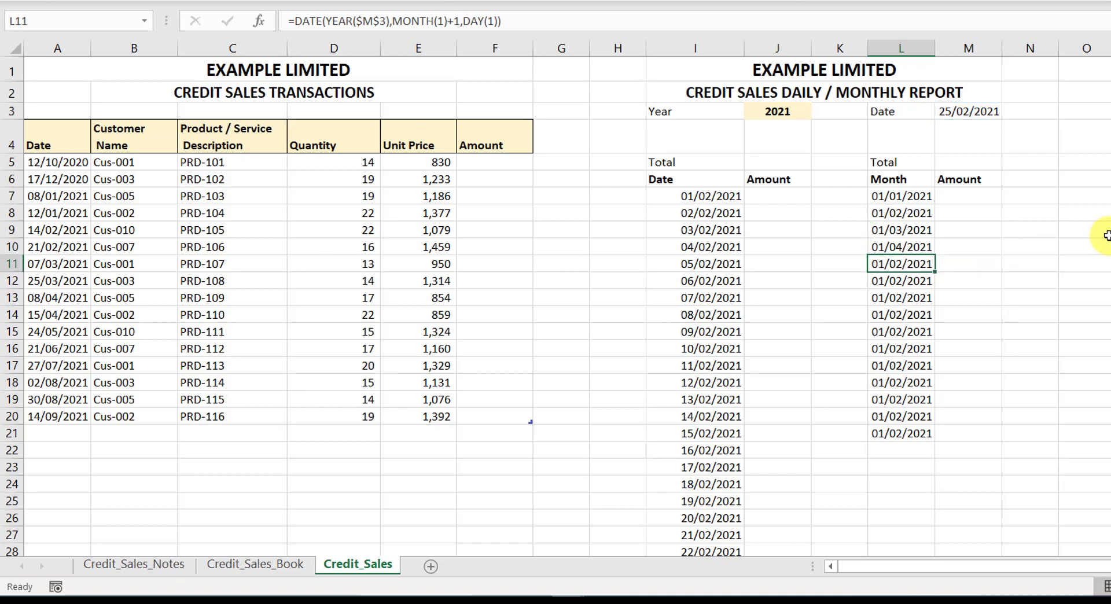
- Change the month argument in the L11 formula to MONTH(1)+4
left_click(904, 280)
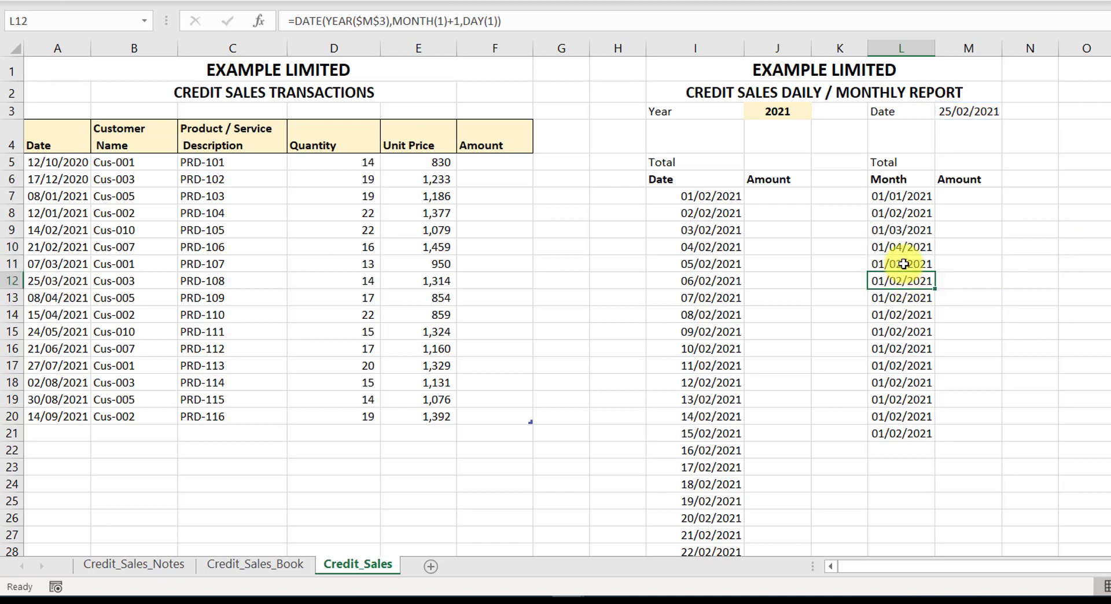
double_click(905, 264)
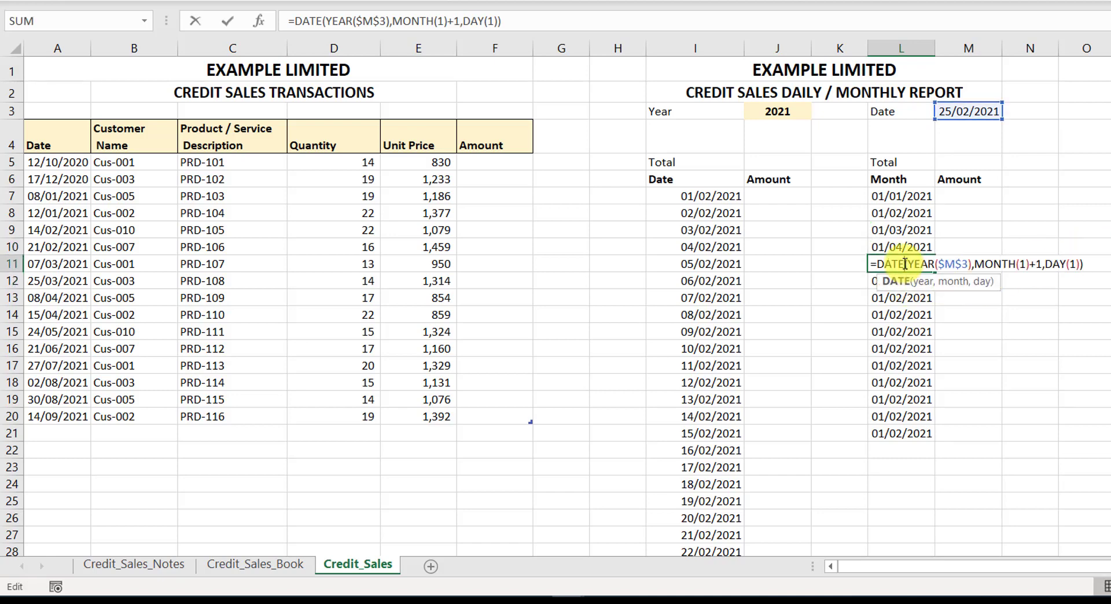
left_click(1042, 263)
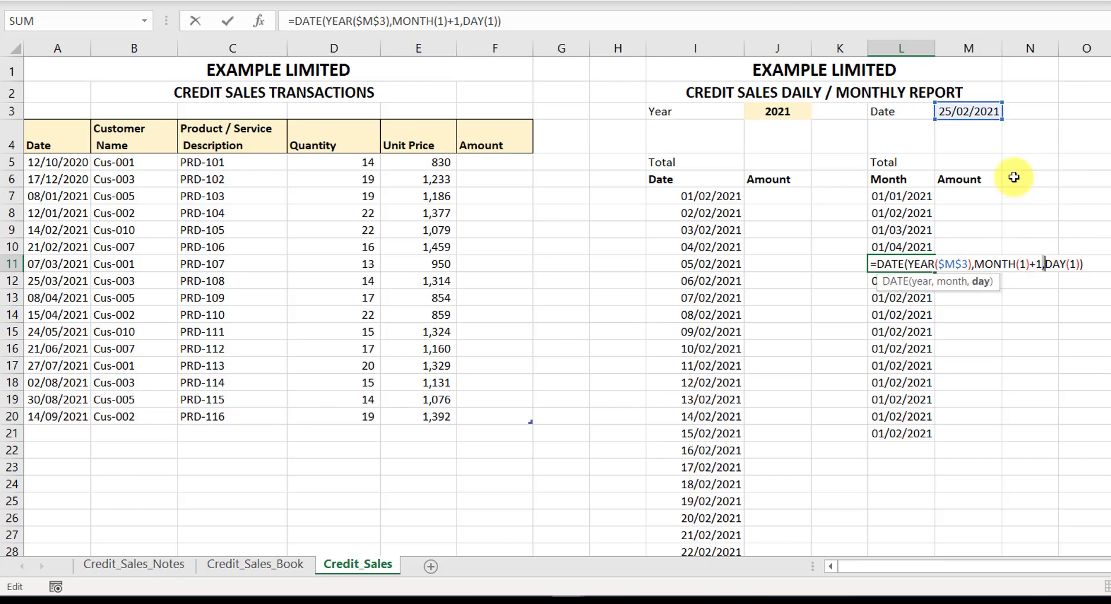
key("Left")
key("Delete")
type("1")
key("Return")
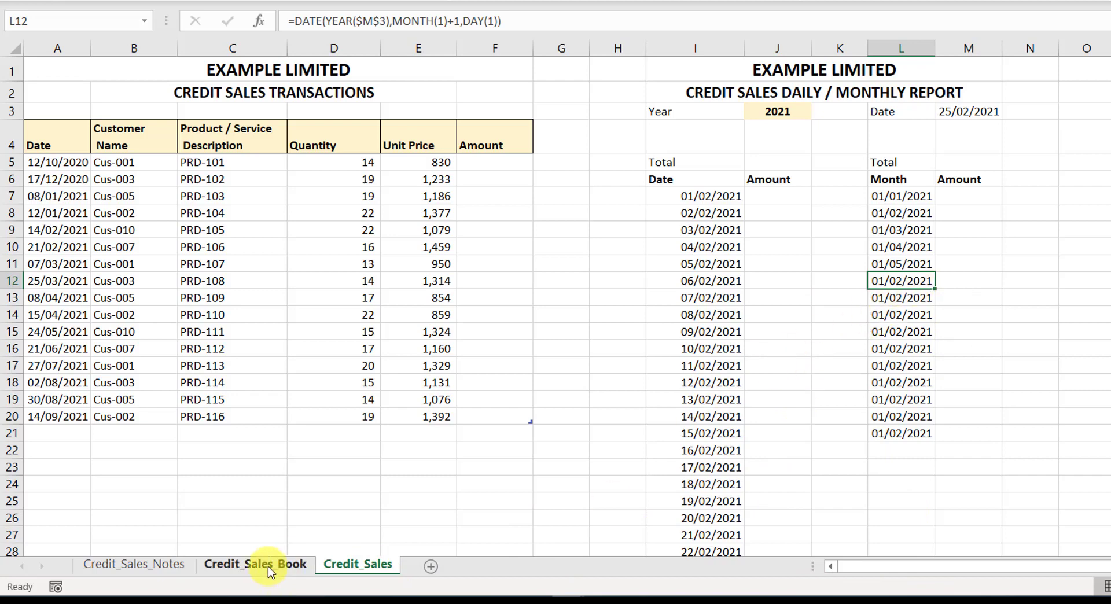
- Change the month argument in the L12 formula to MONTH(1)+5
double_click(916, 280)
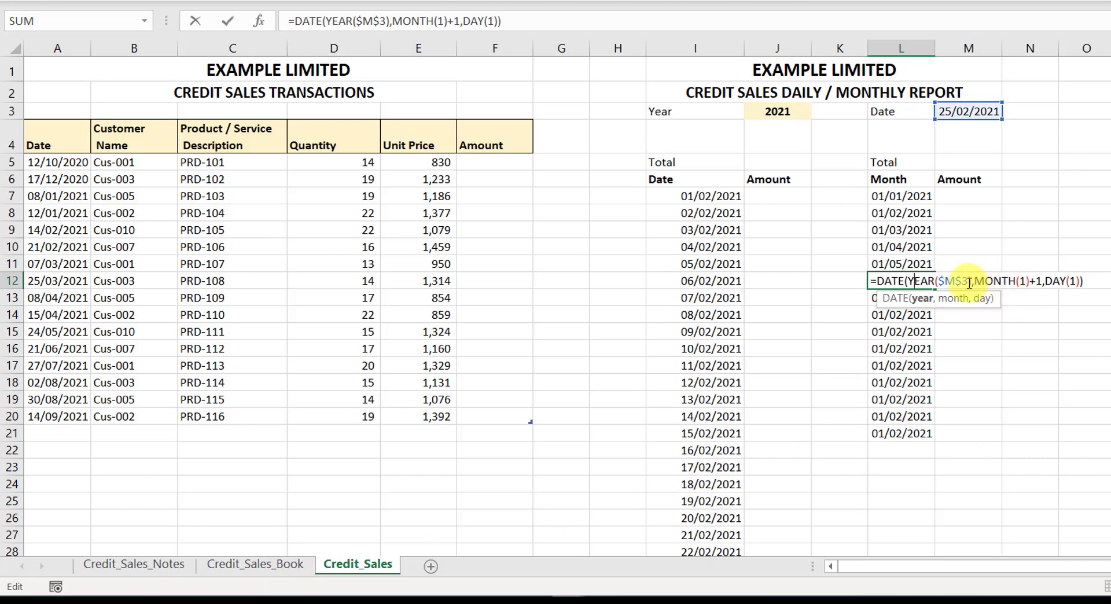
left_click(1024, 280)
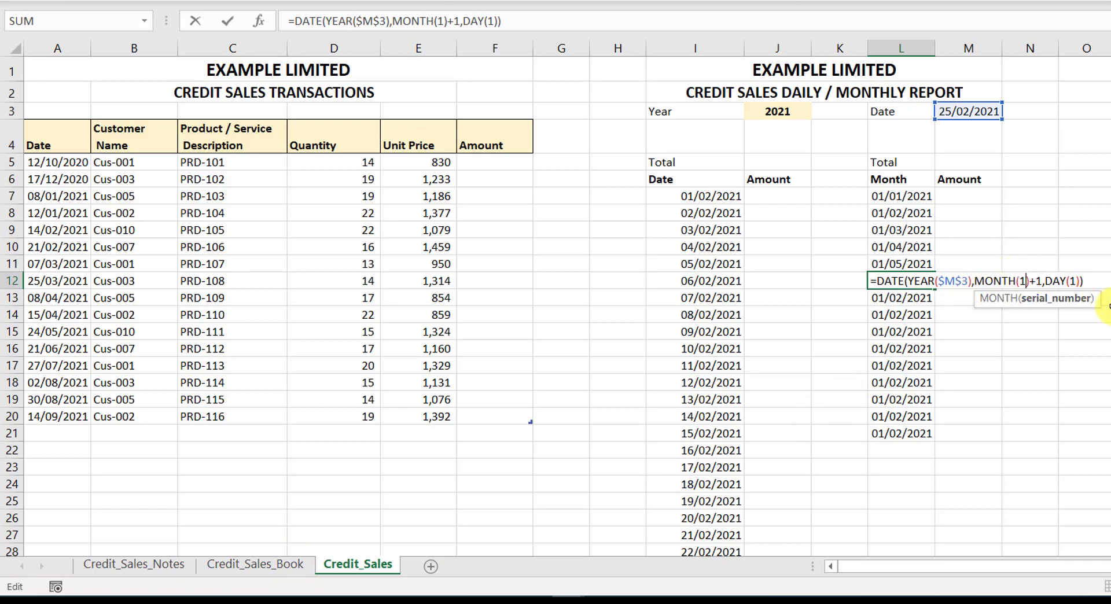
left_click(1042, 281)
key("BackSpace")
type("5")
key("Return")
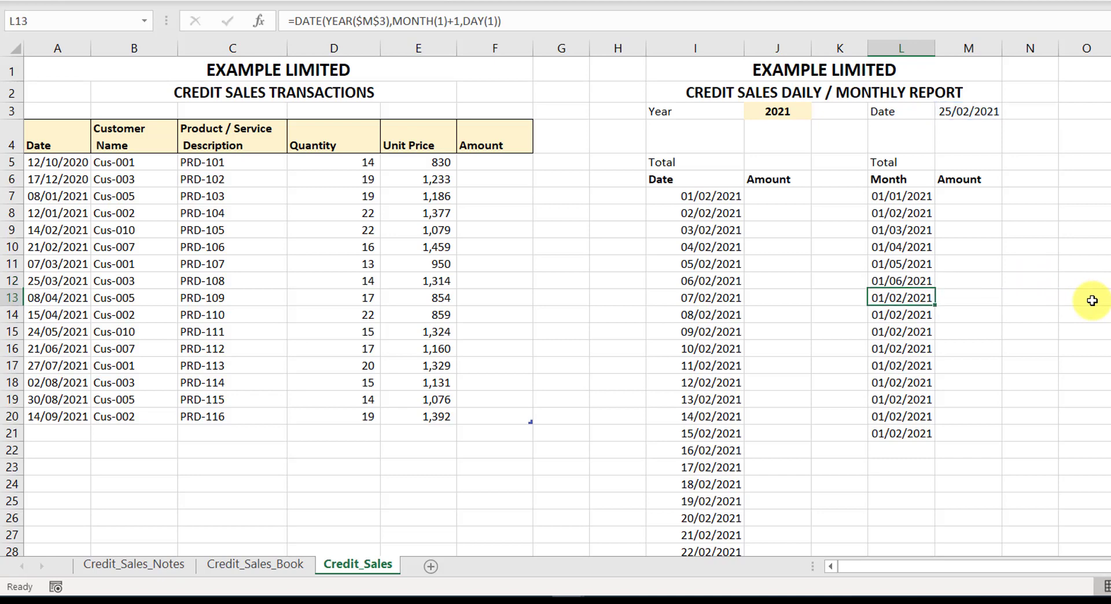
- Change the month argument in the L13 formula to MONTH(1)+6
double_click(909, 290)
double_click(905, 298)
left_click(1040, 298)
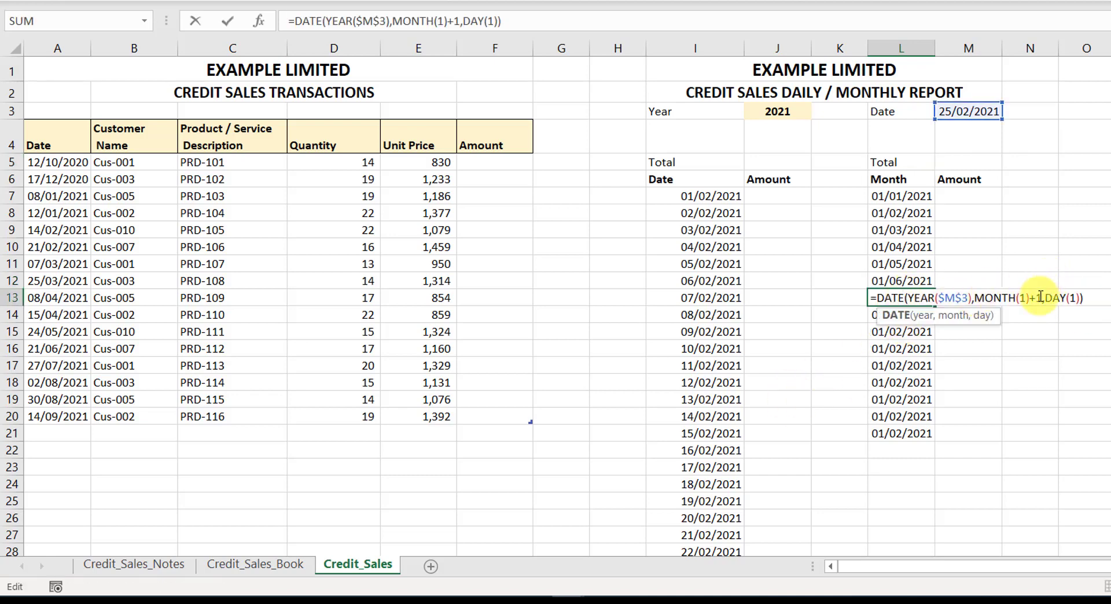
key("BackSpace")
type("1")
key("Return")
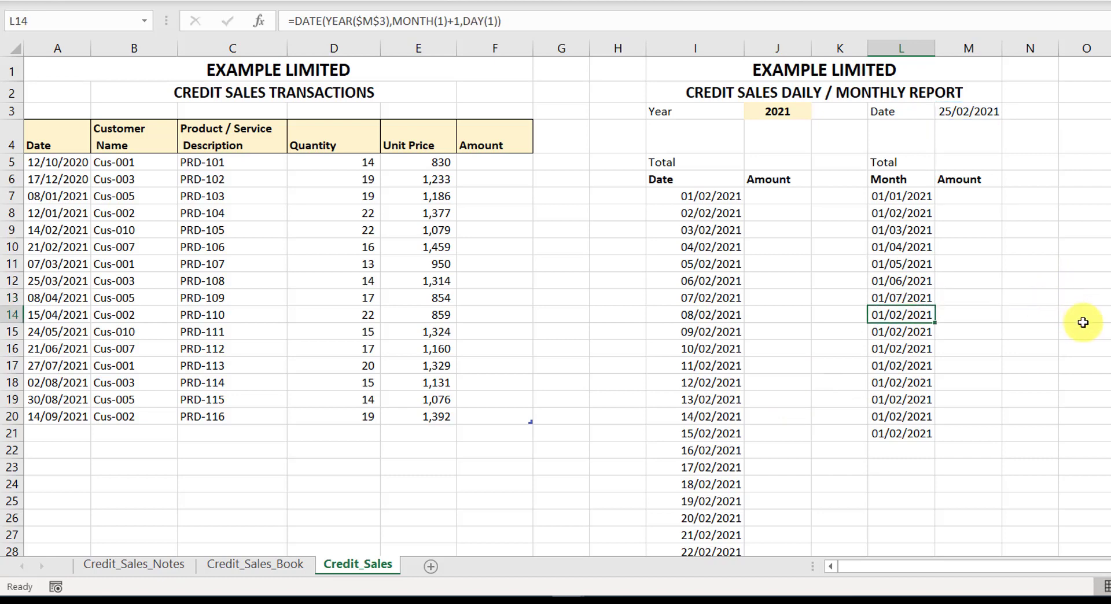
- Change the month argument in the L14 formula to MONTH(1)+7
double_click(914, 313)
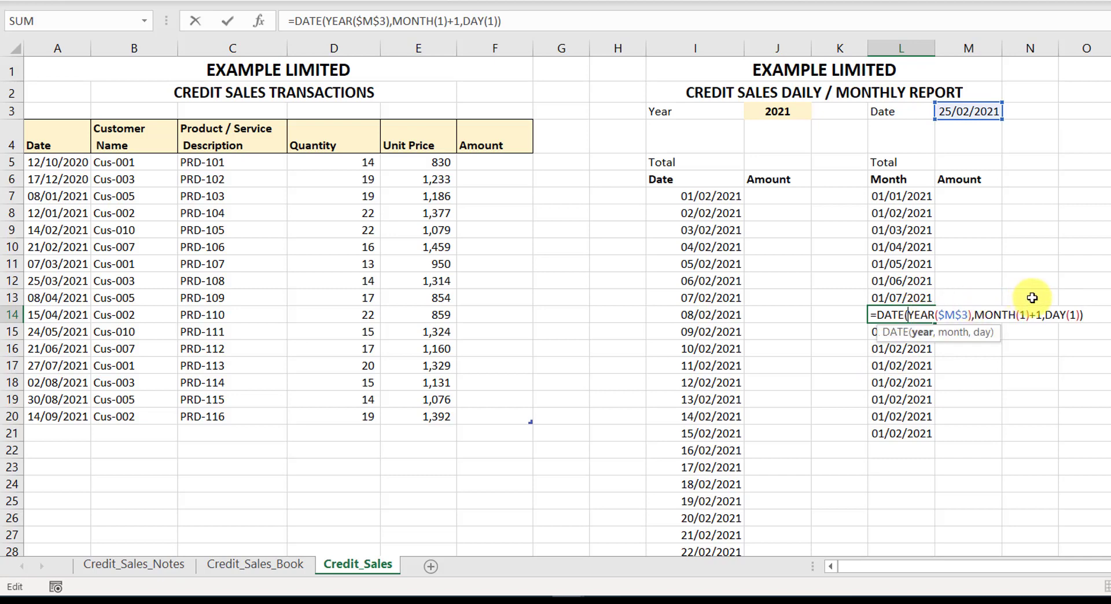
left_click(1041, 315)
key("BackSpace")
type("7")
key("Return")
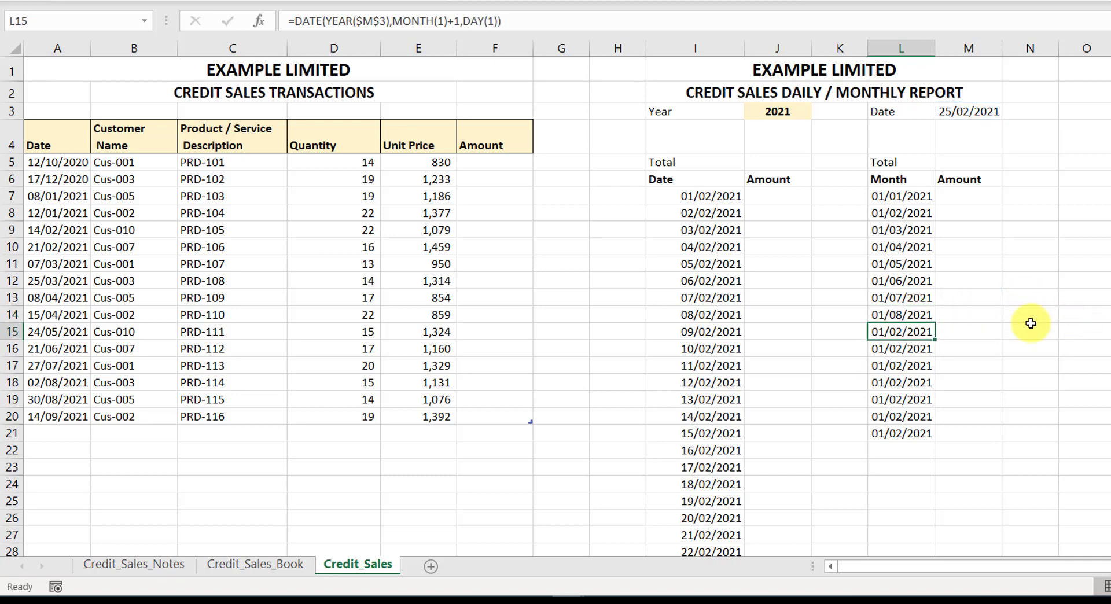
- Change the month argument in the L15 formula to MONTH(1)+8
double_click(908, 332)
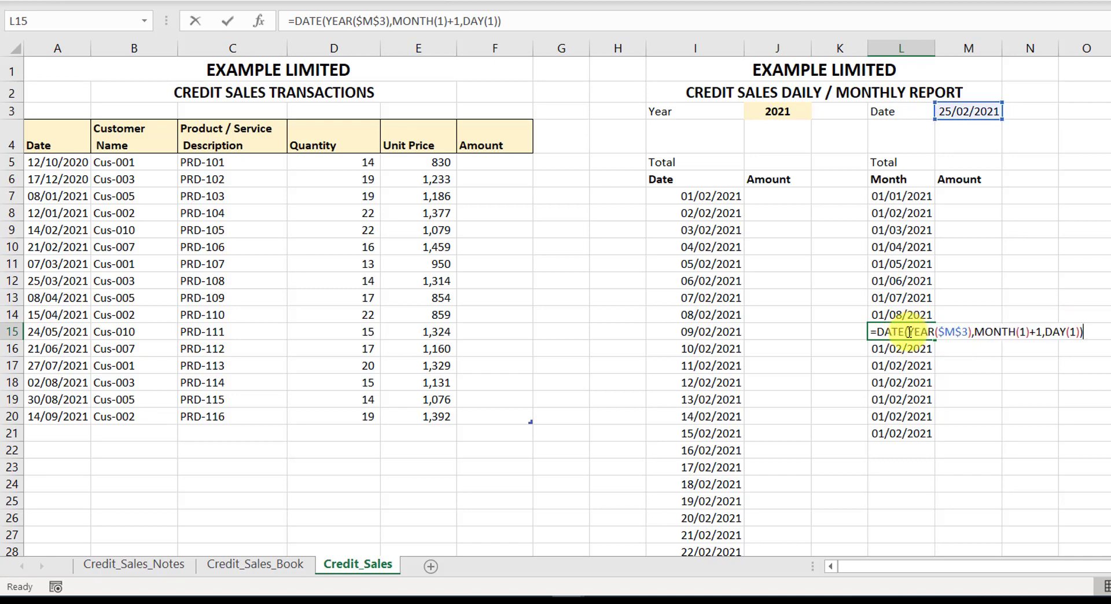
left_click(1043, 332)
key("BackSpace")
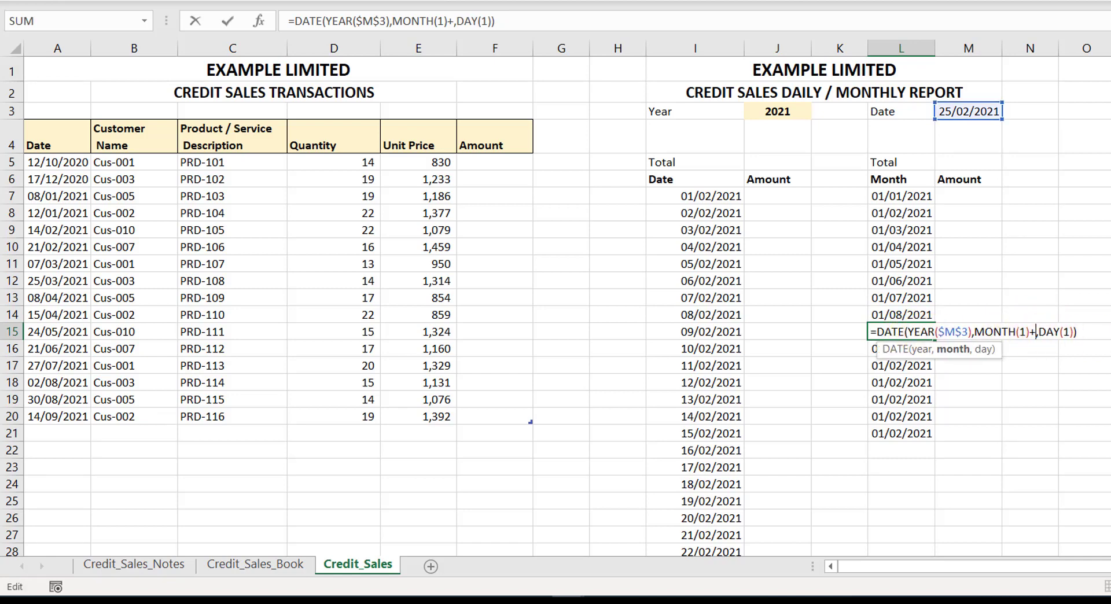
type("8")
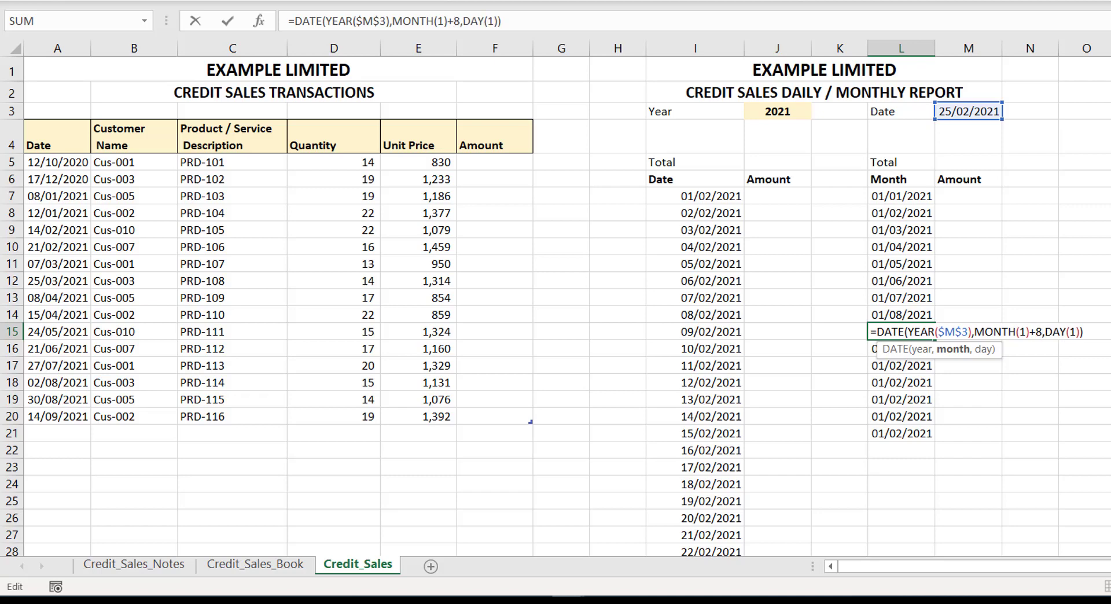
key("Return")
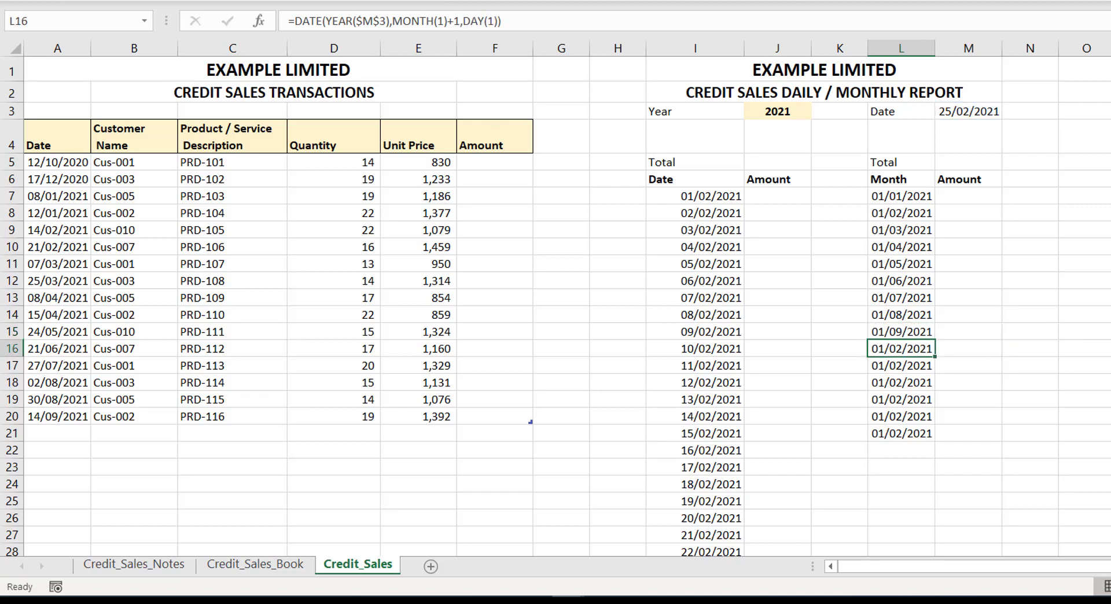
- Change the month argument in the L16 formula to MONTH(1)+9
double_click(903, 346)
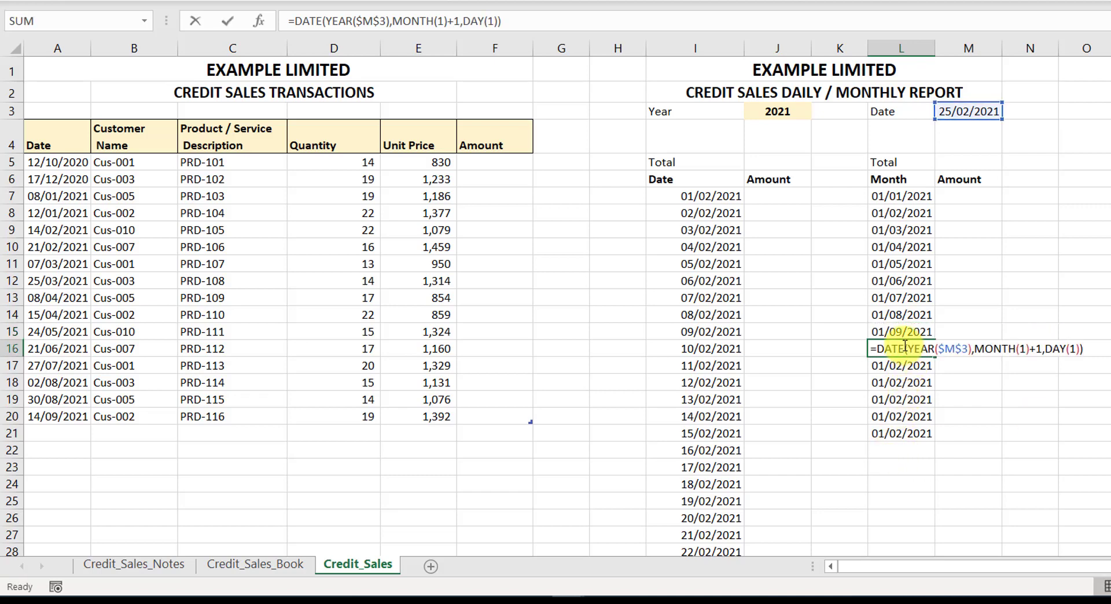
left_click(1042, 350)
key("BackSpace")
type("9")
key("Return")
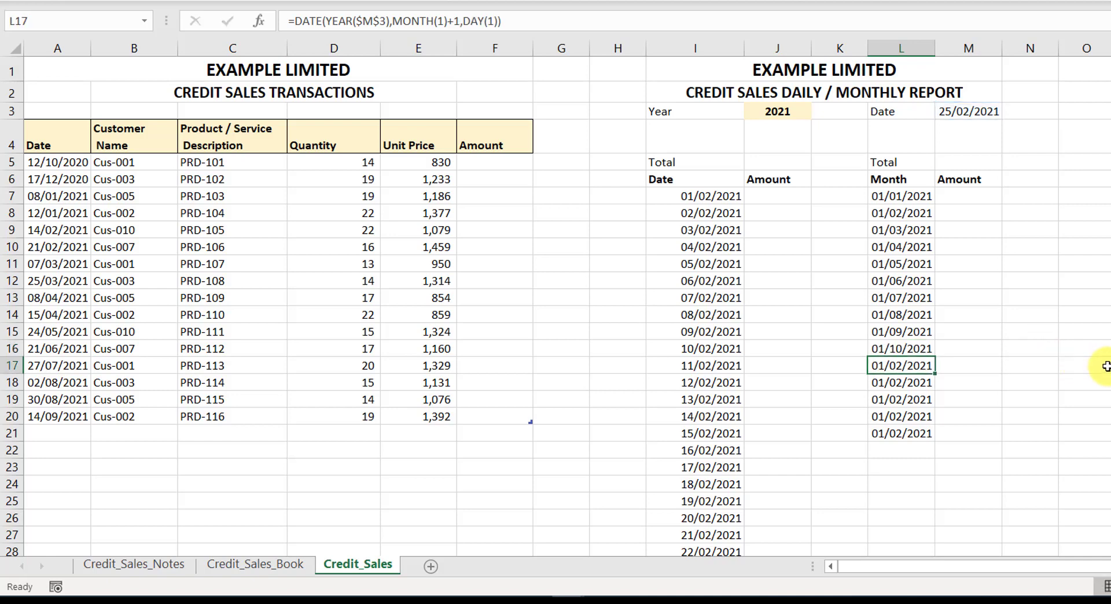
- Change the month argument in the L17 formula to MONTH(1)+10
double_click(900, 367)
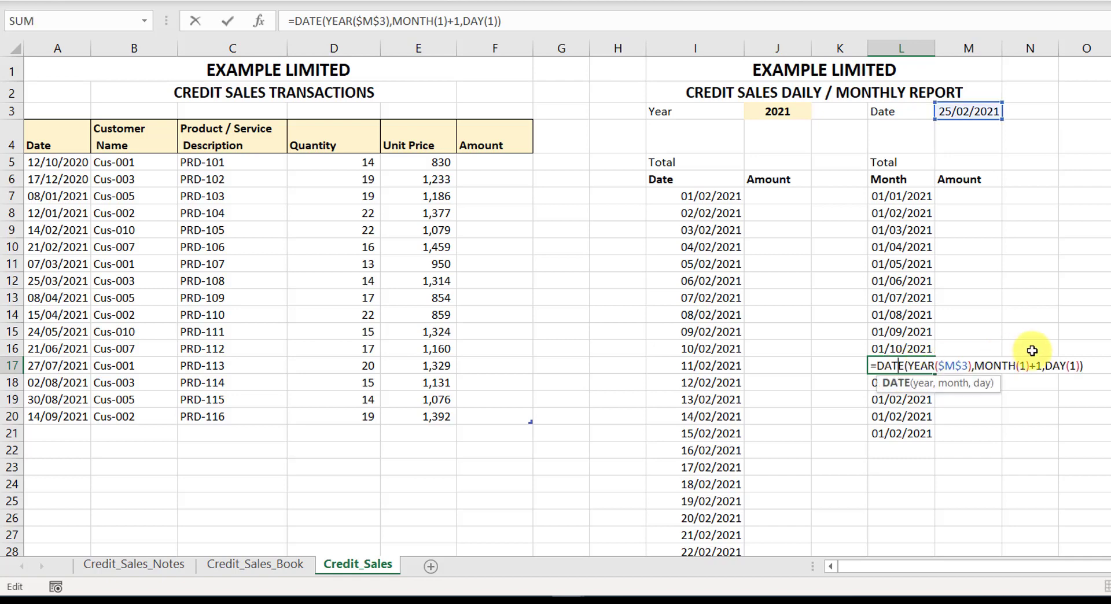
left_click(1041, 365)
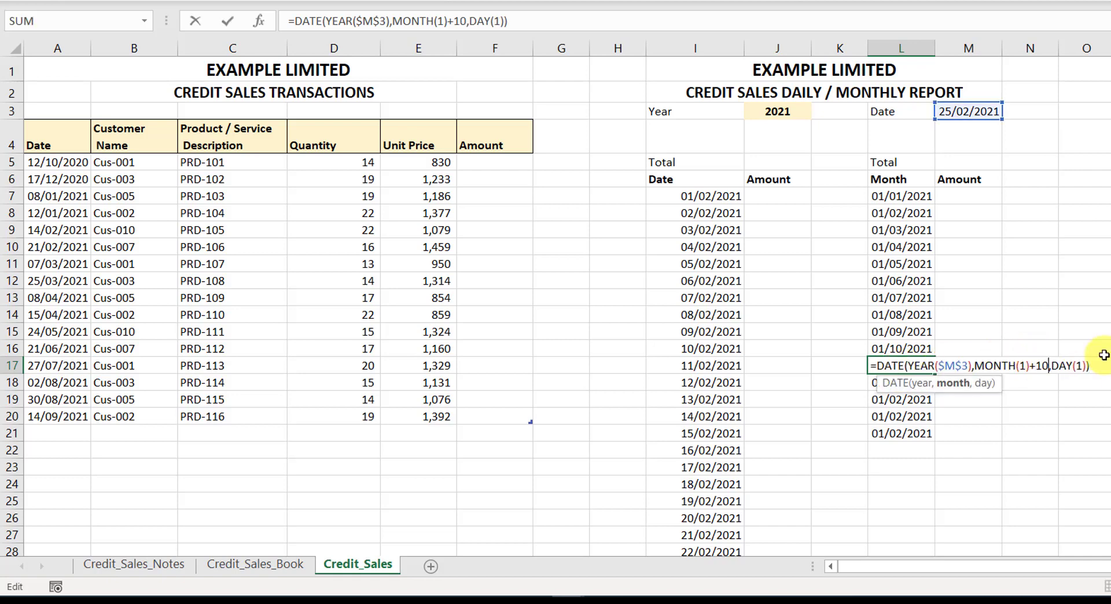
key("Return")
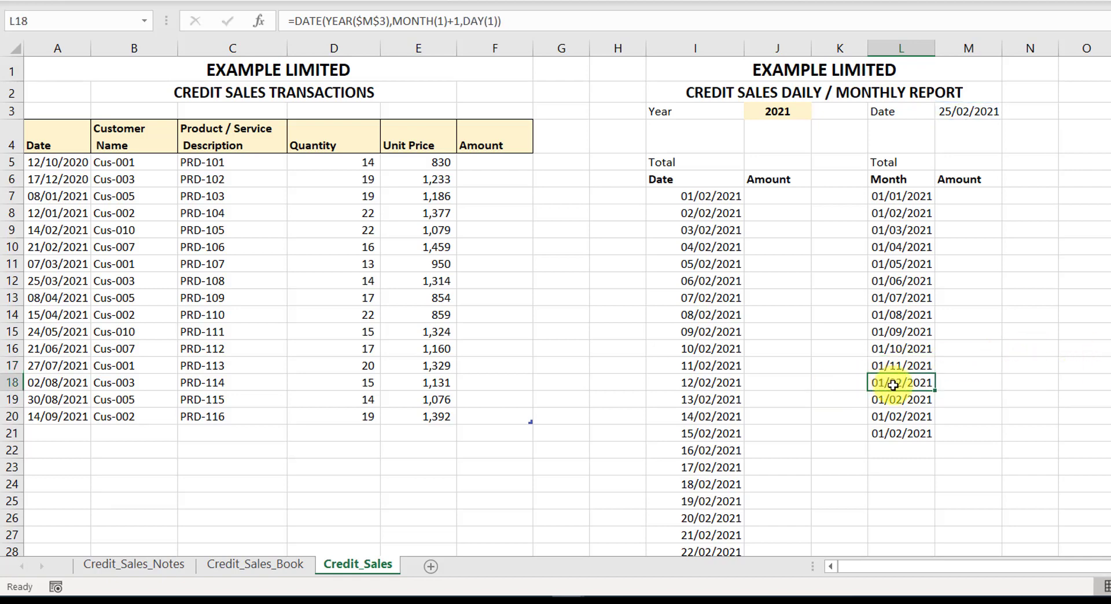
- Change the month argument in the L18 formula to MONTH(1)+11 and clear the surplus formulas in L19:L21
double_click(902, 382)
left_click(1042, 382)
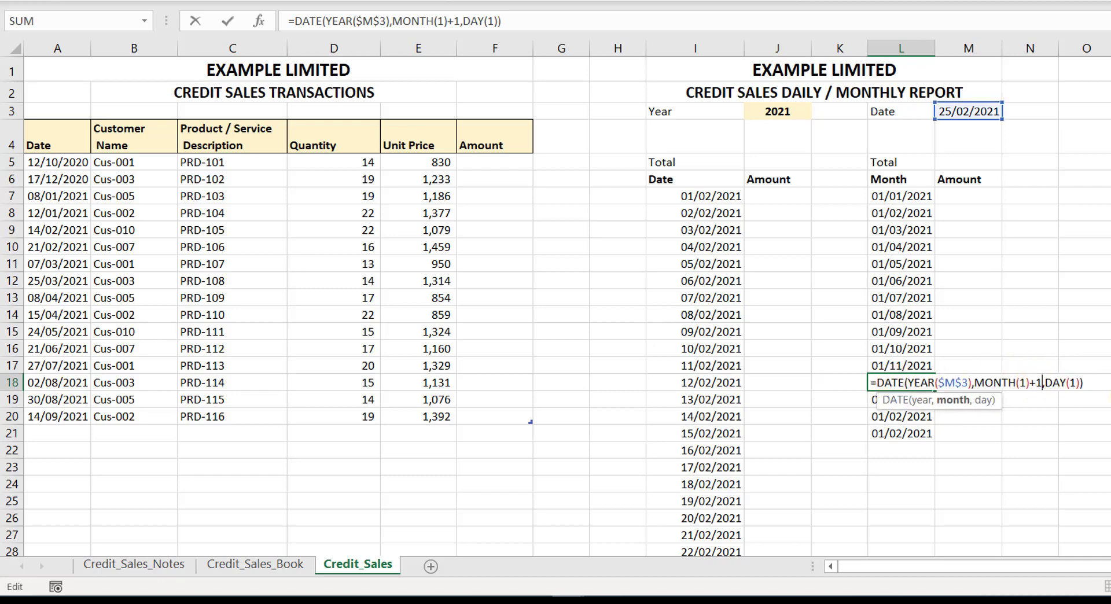
type("1")
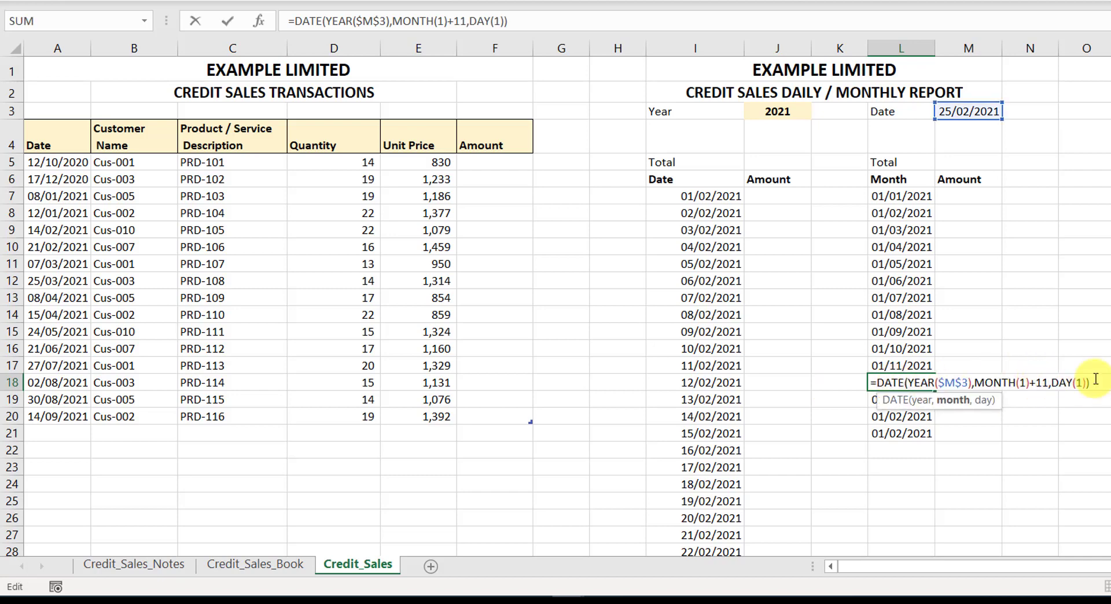
key("Return")
left_click_drag(890, 402, 900, 433)
key("Delete")
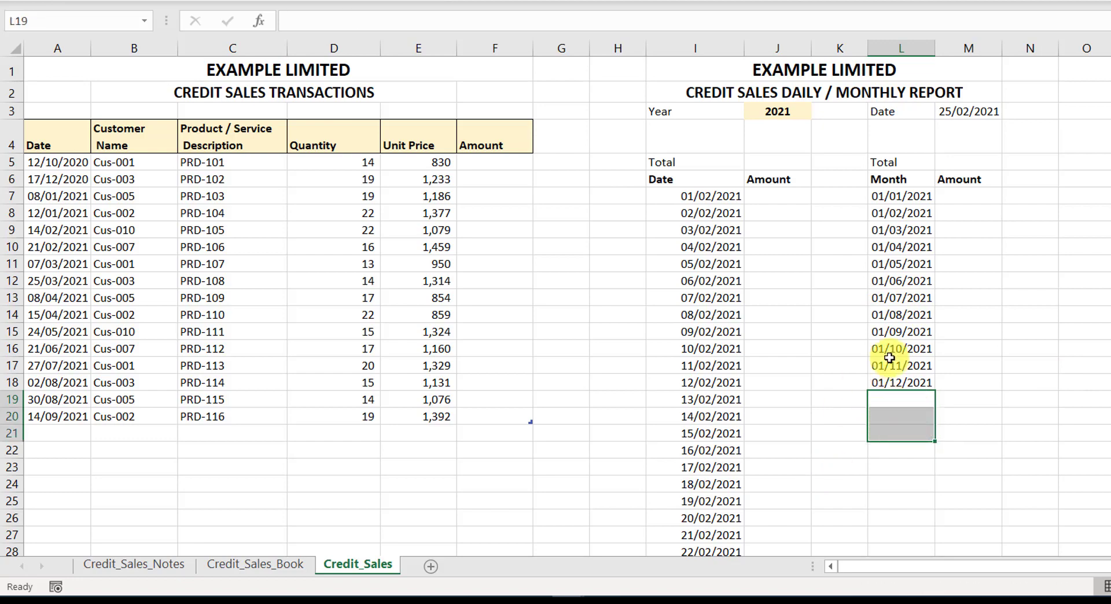
- Select the month dates in L7:L18 and enter the custom number format code mmmm for them
left_click(960, 328)
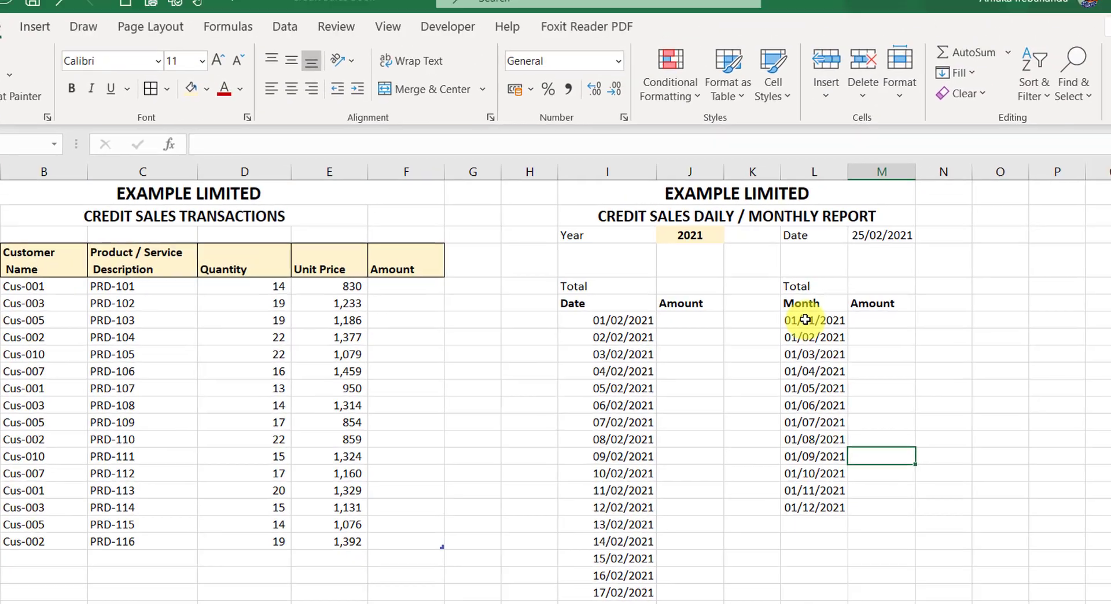
left_click_drag(897, 203, 921, 385)
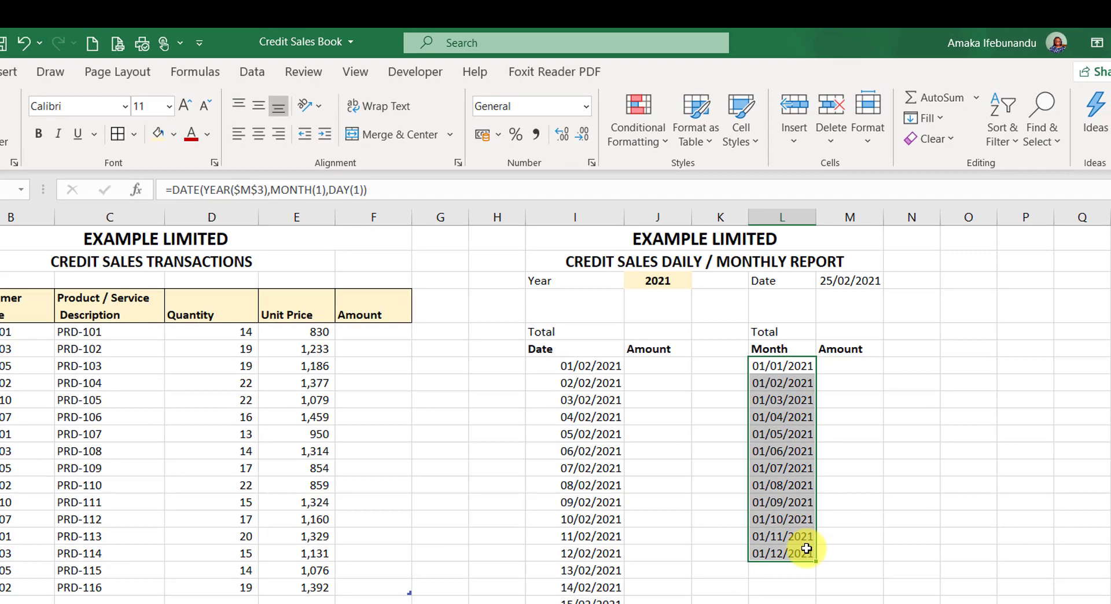
left_click(586, 107)
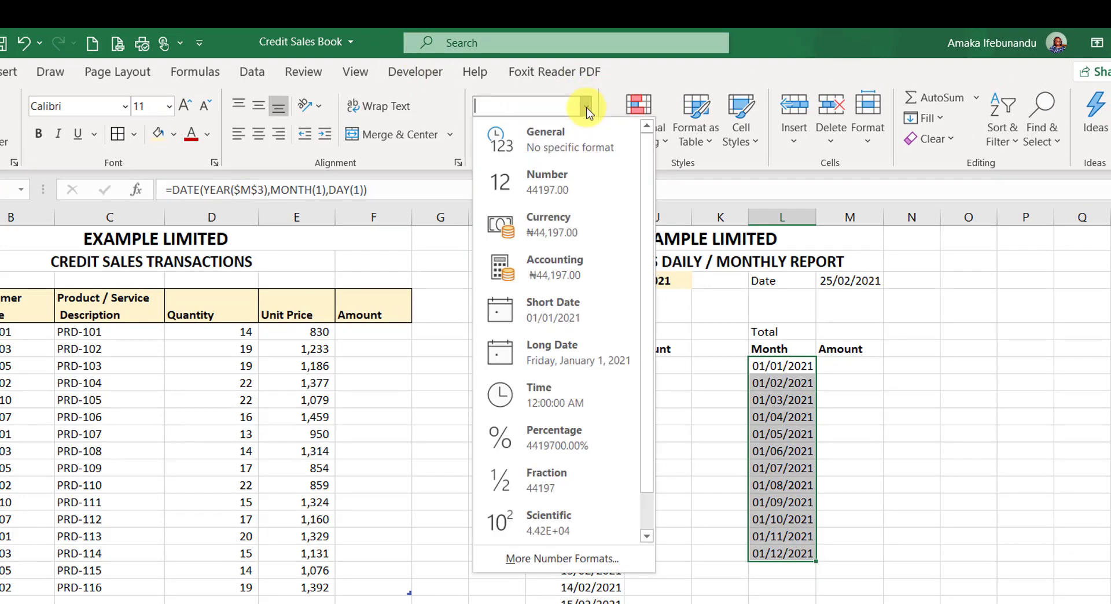
left_click(579, 558)
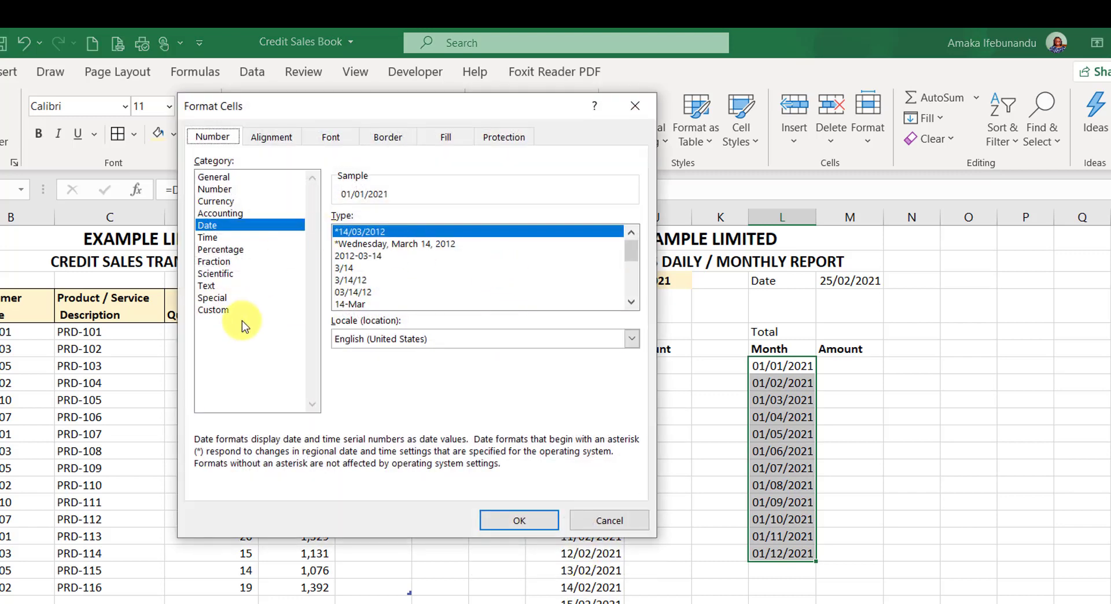
left_click(210, 309)
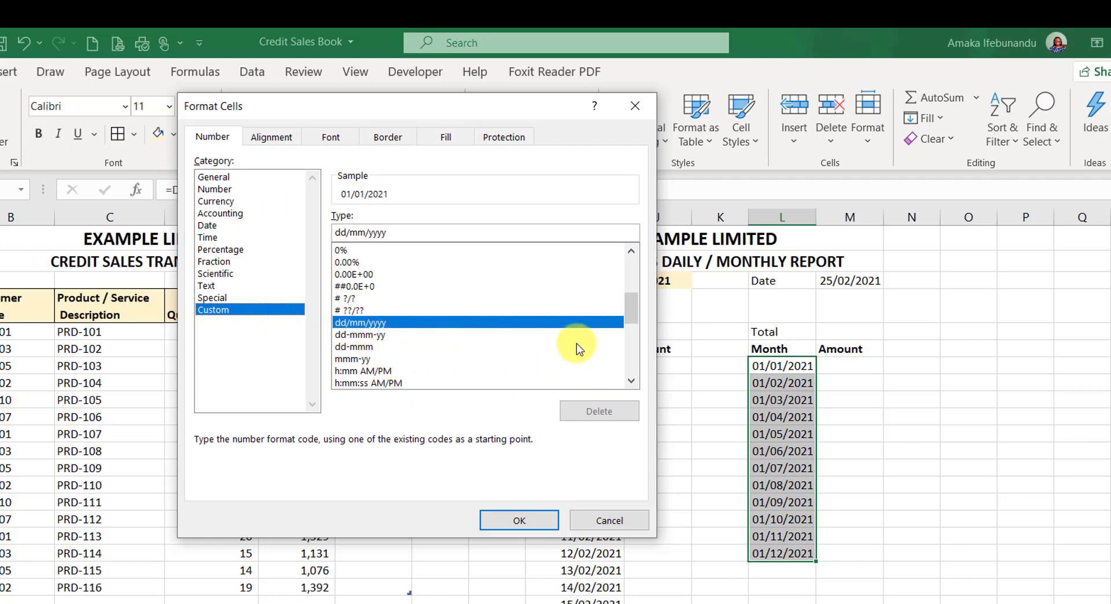
left_click_drag(631, 310, 635, 368)
scroll(382, 292, "up", 2)
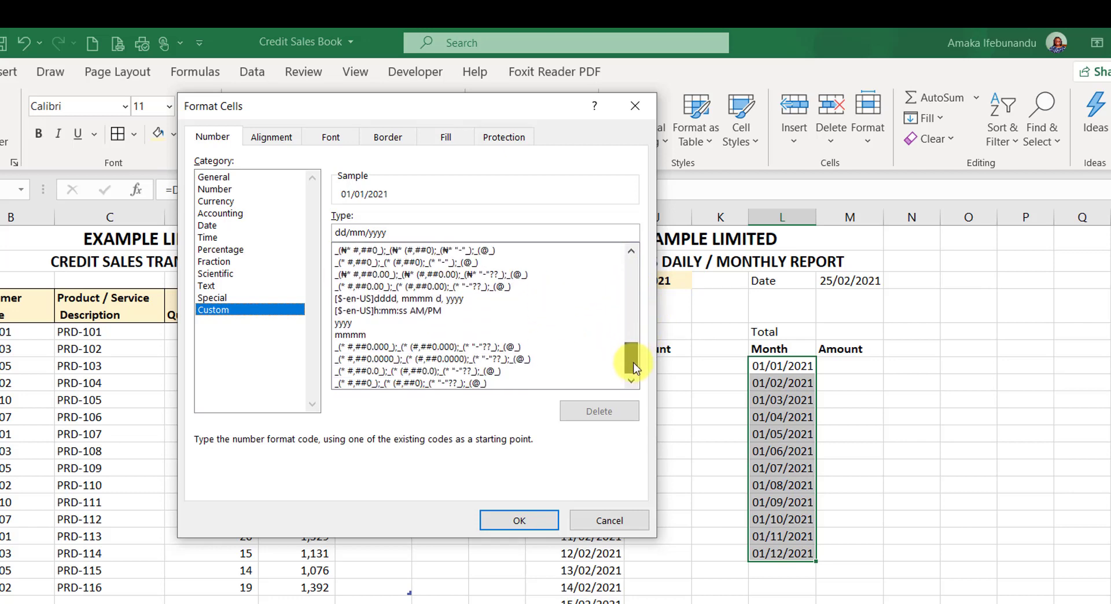
left_click(345, 336)
left_click(368, 232)
left_click_drag(368, 232, 337, 237)
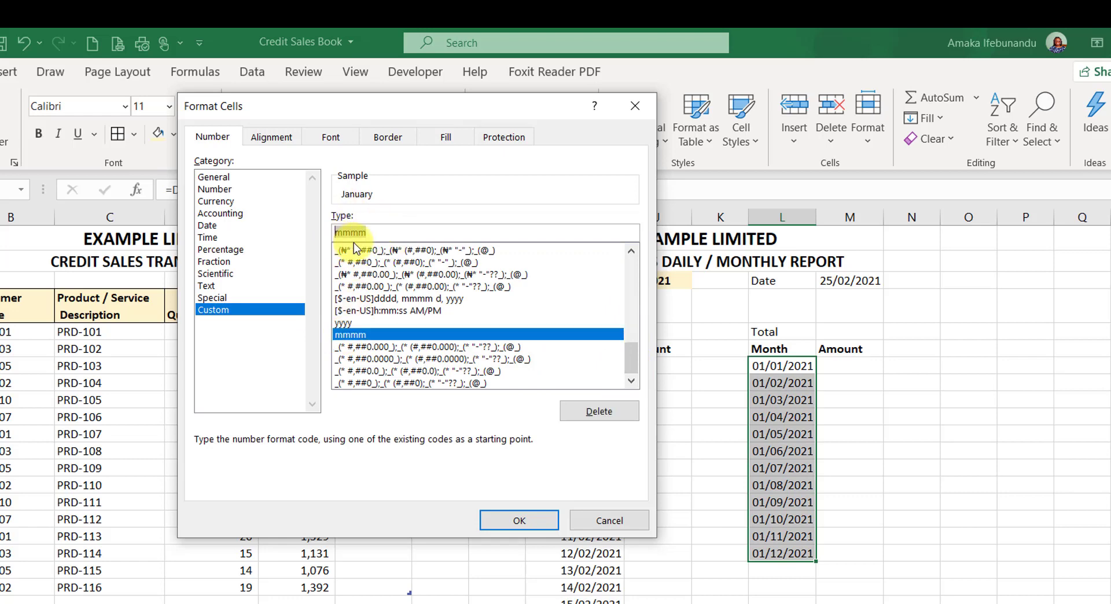
type("mmmm")
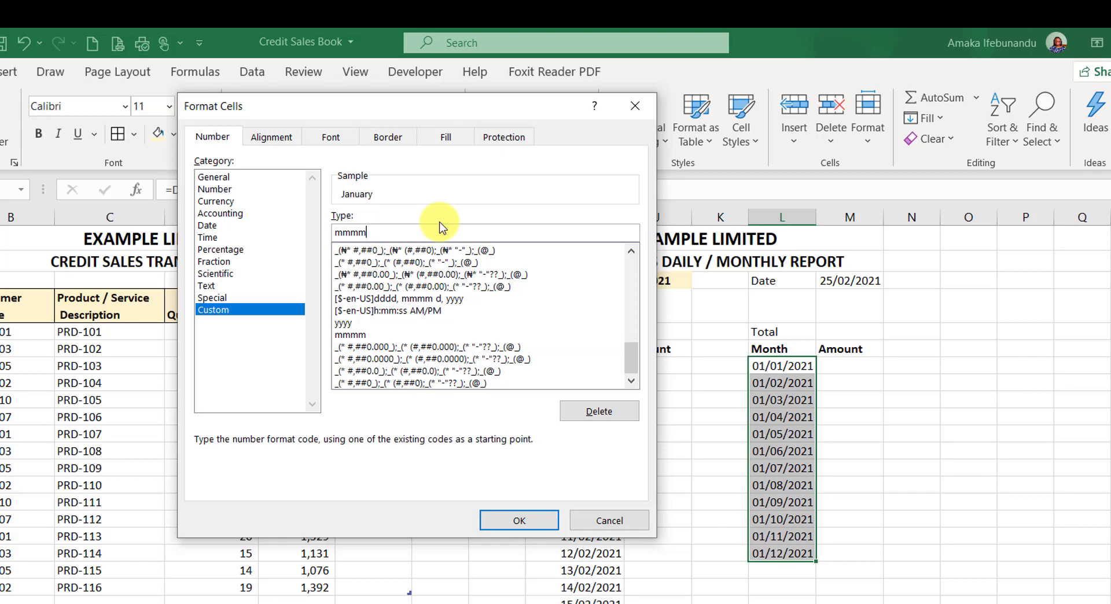
- Shorten the custom format code to mmm and apply it to the month list
left_click(347, 336)
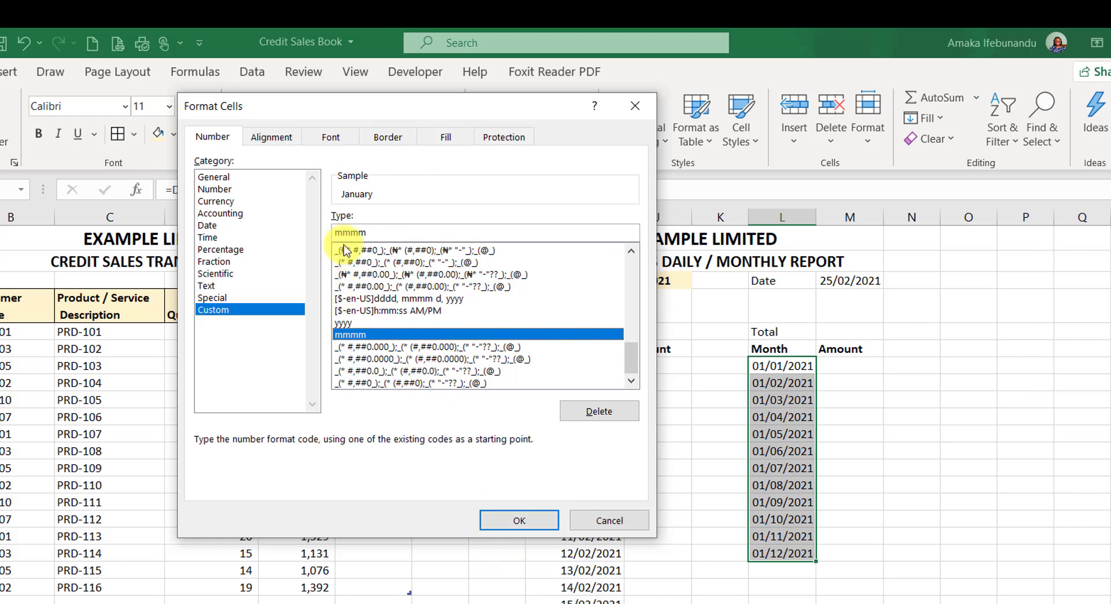
left_click(368, 232)
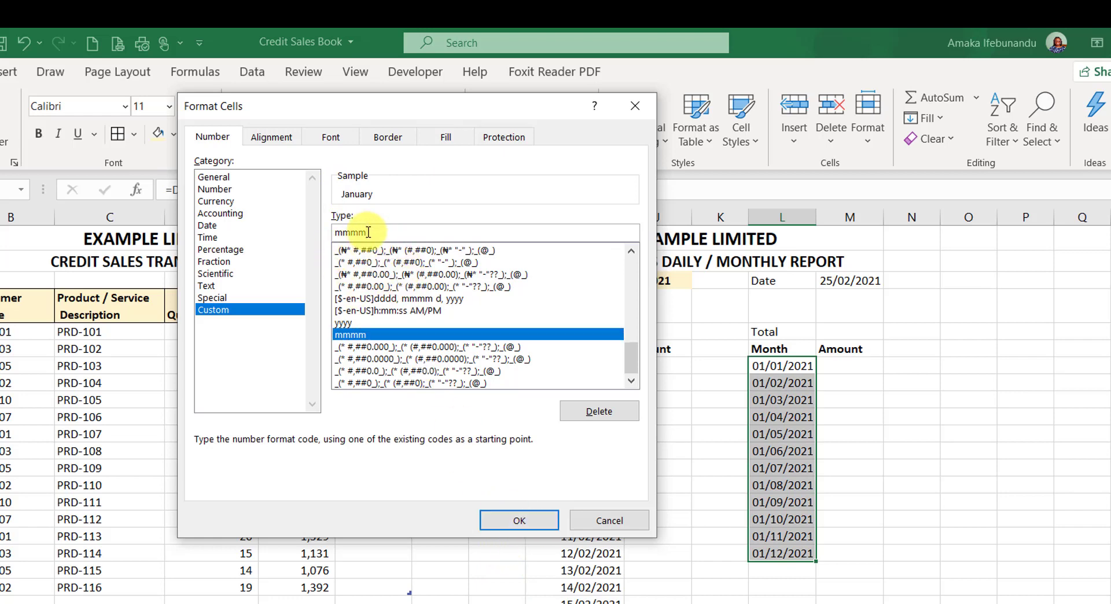
key("BackSpace")
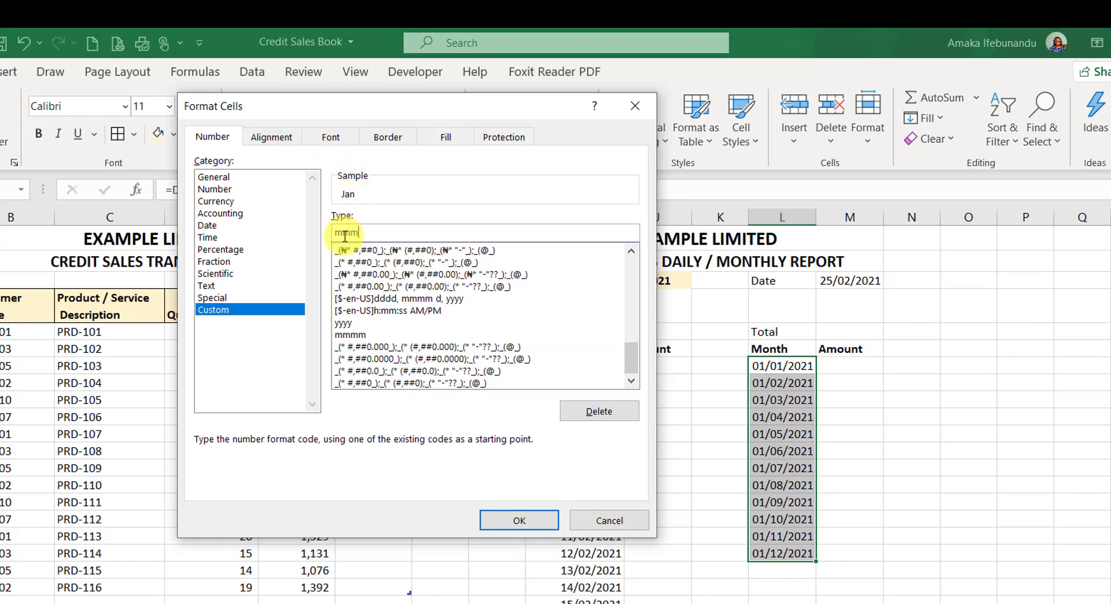
left_click(518, 527)
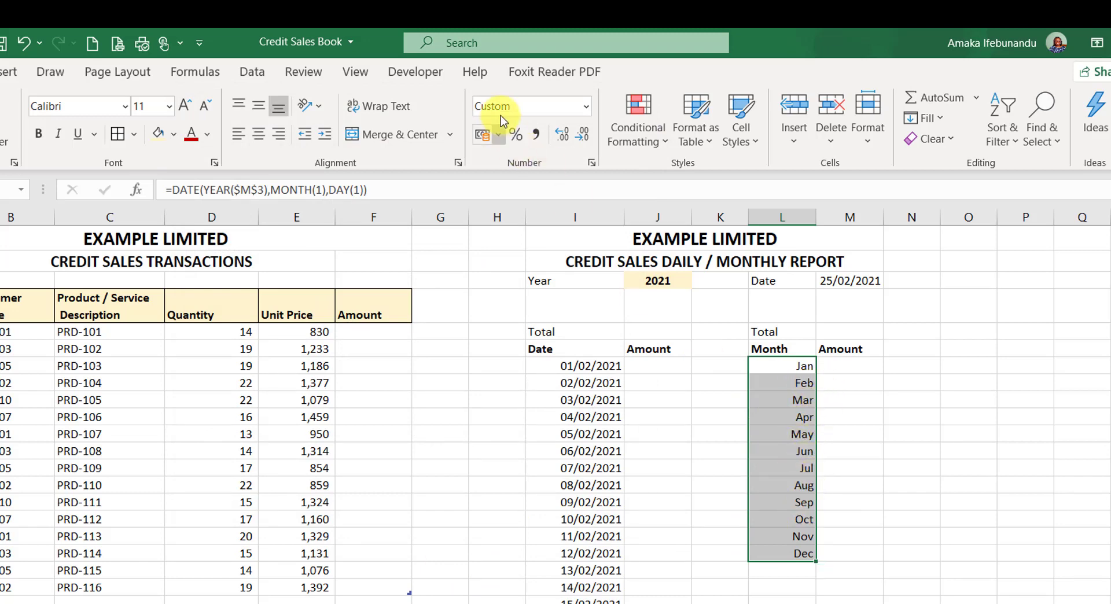
- Apply the mmmm custom number format to L7:L18 and center the month names in their cells
left_click(586, 107)
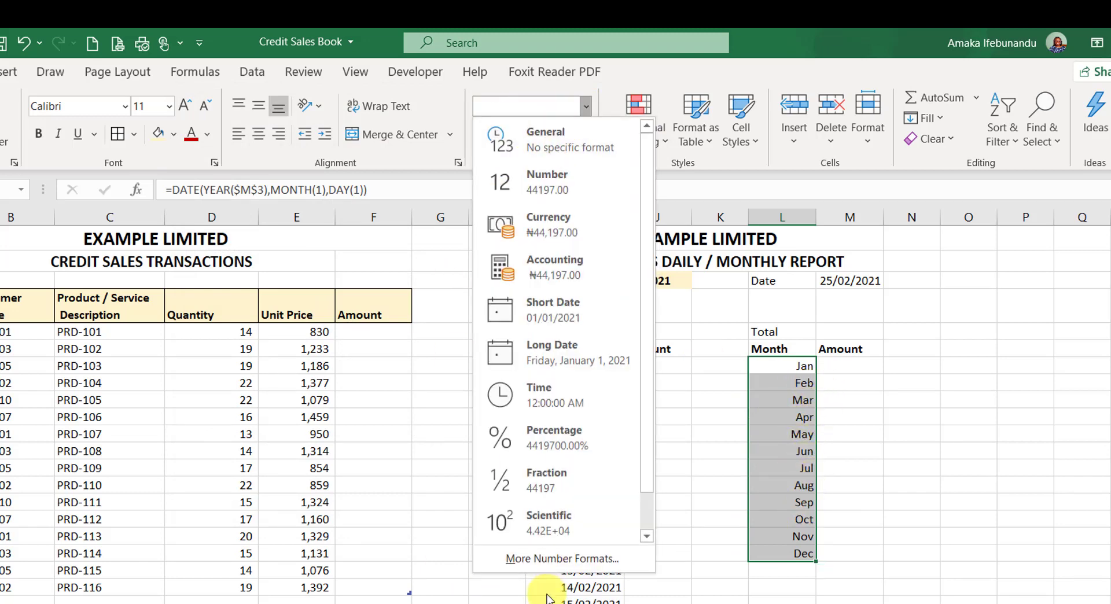
left_click(569, 560)
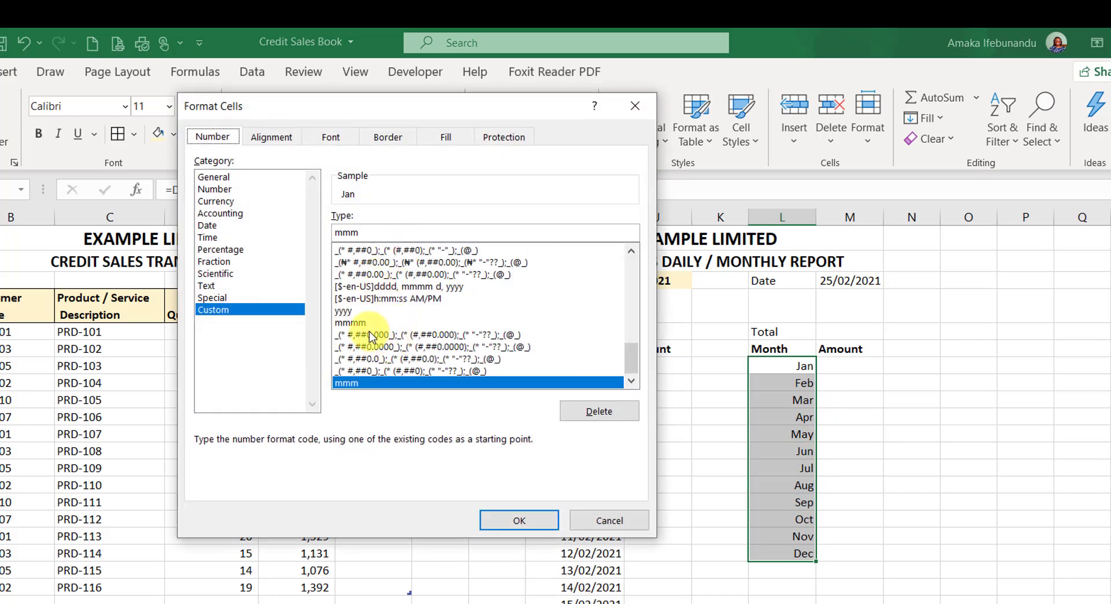
left_click(357, 323)
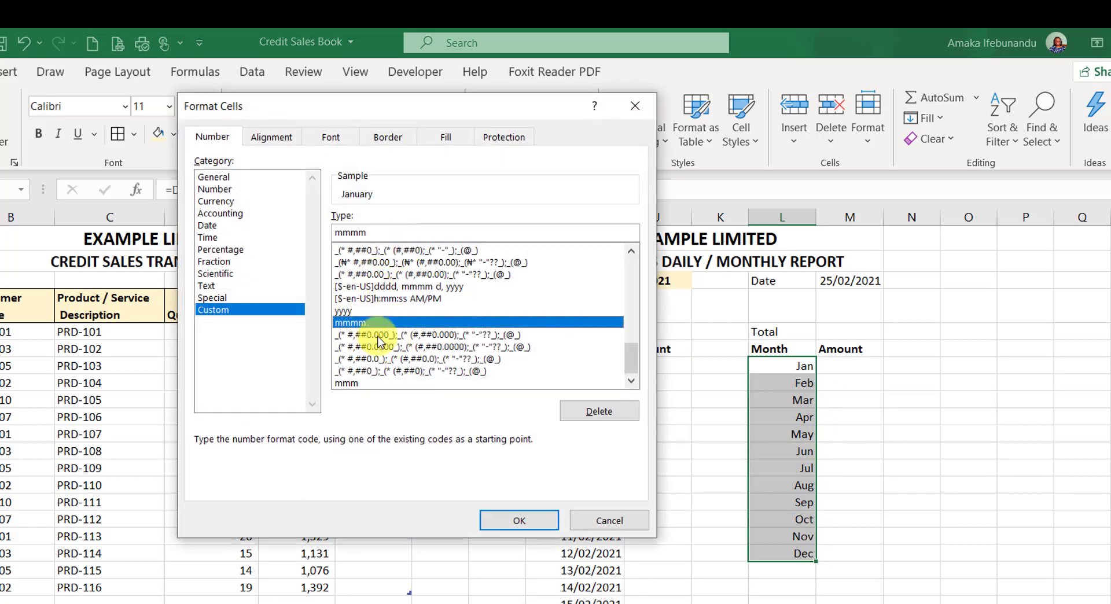
left_click(508, 520)
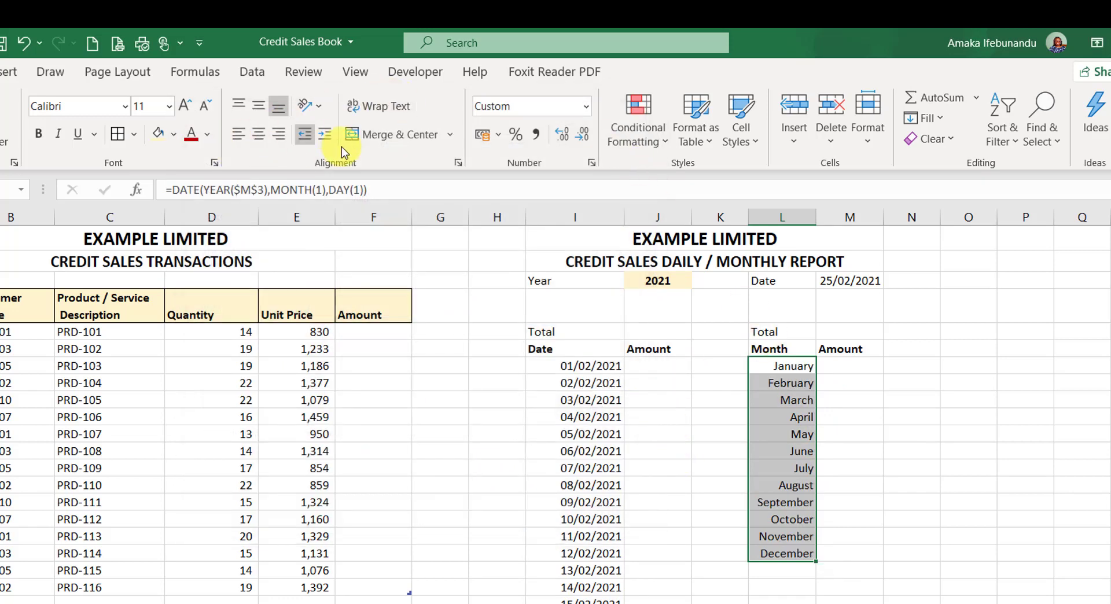
left_click(260, 132)
left_click(849, 363)
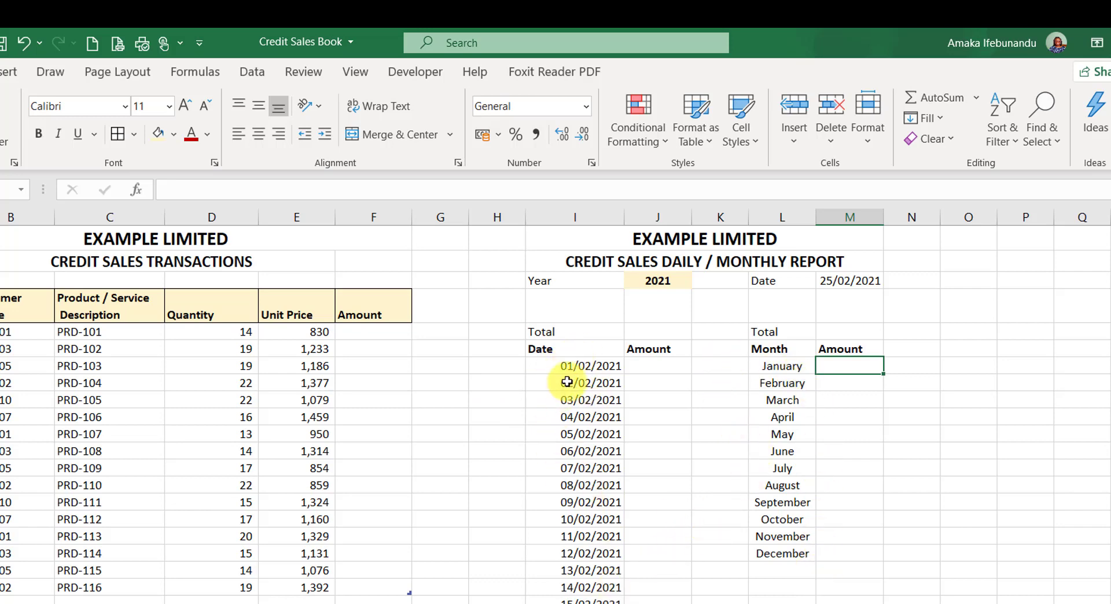
left_click(642, 365)
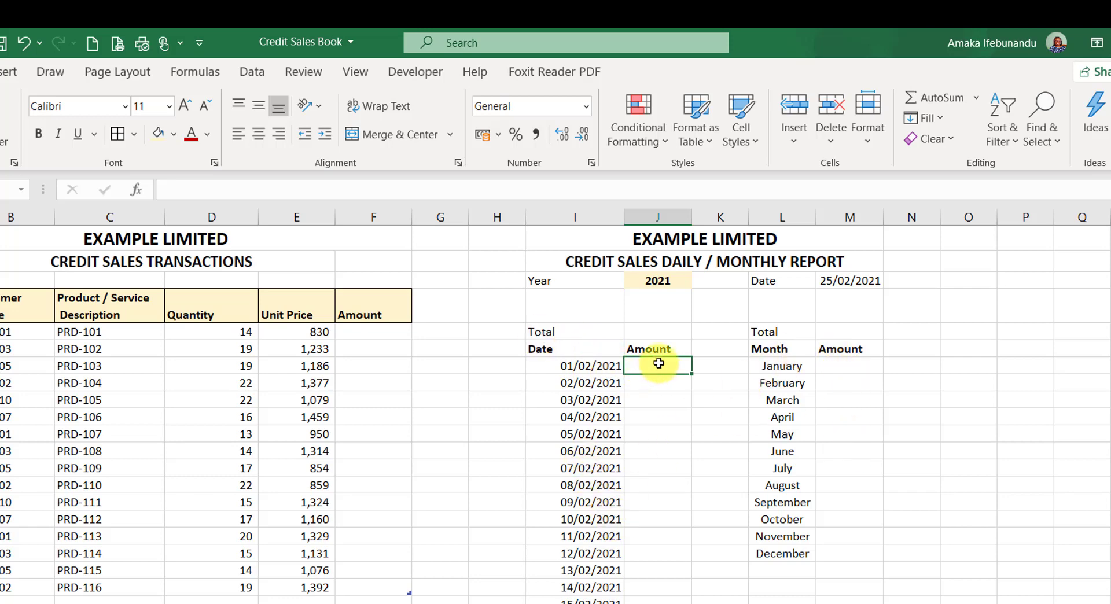
type("=")
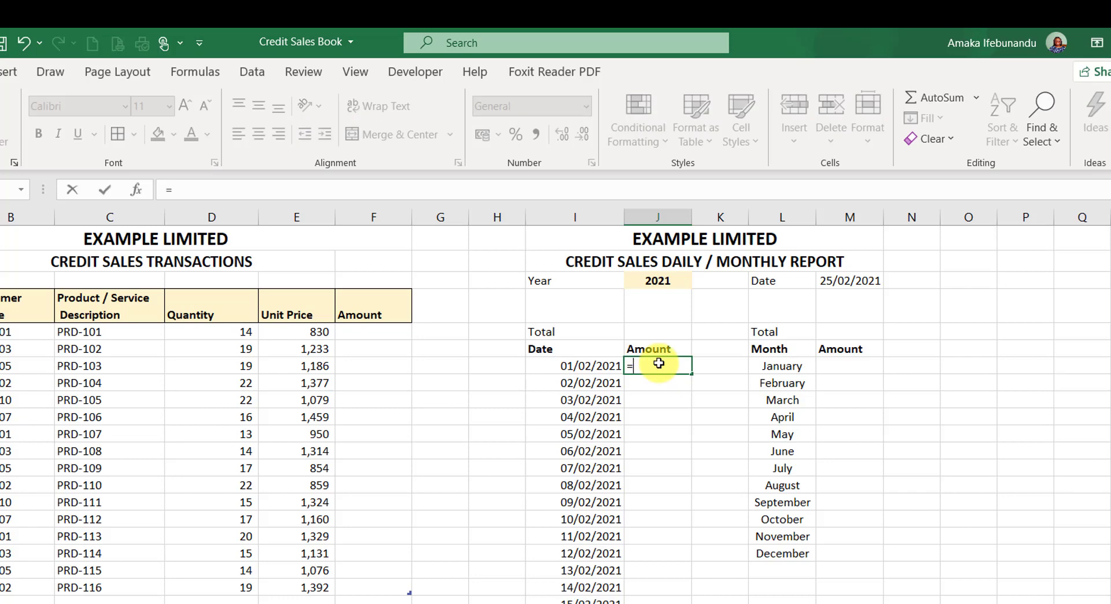
type("sumif")
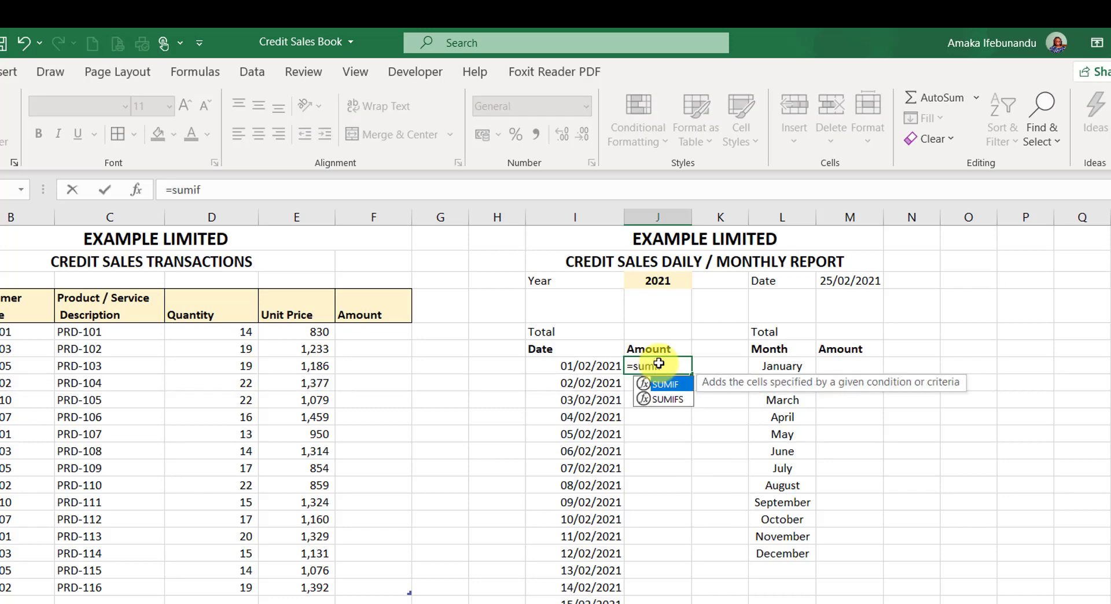
key("Down")
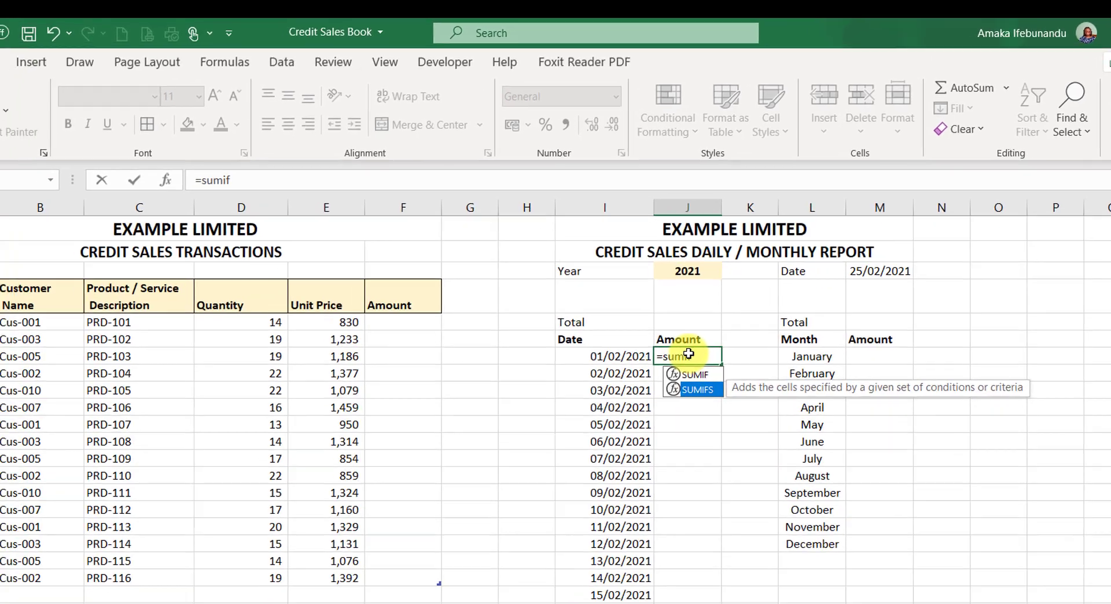
key("Tab")
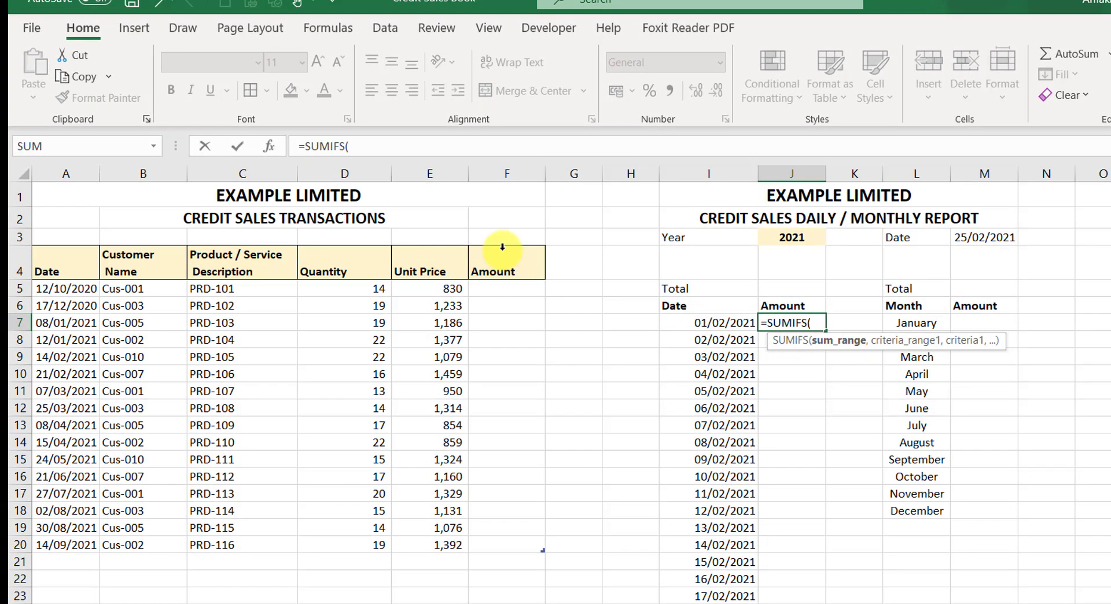
key("Escape")
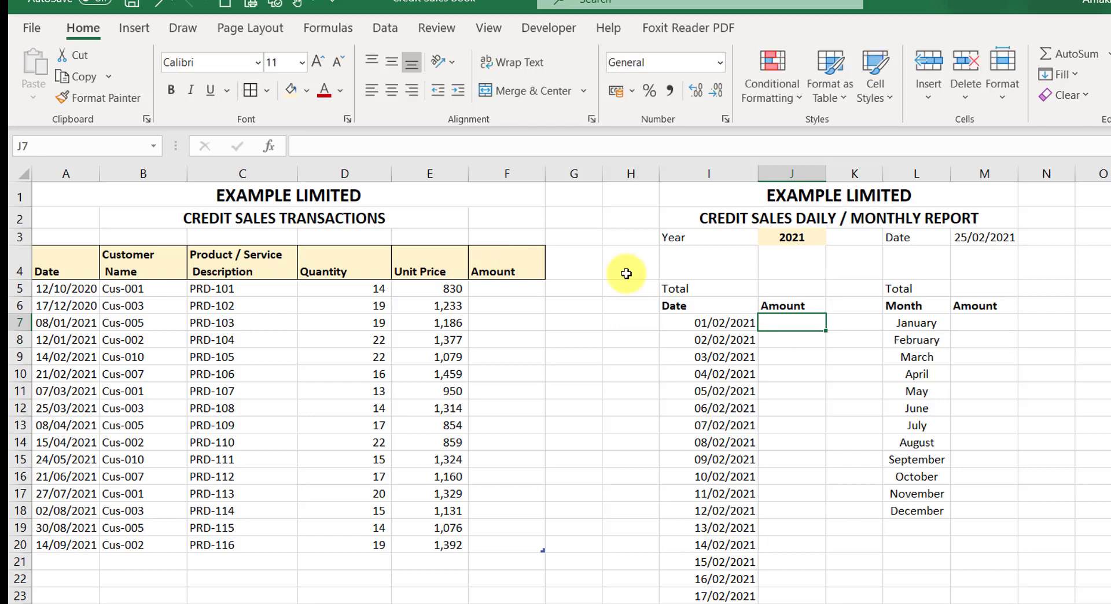
left_click(491, 289)
type("=")
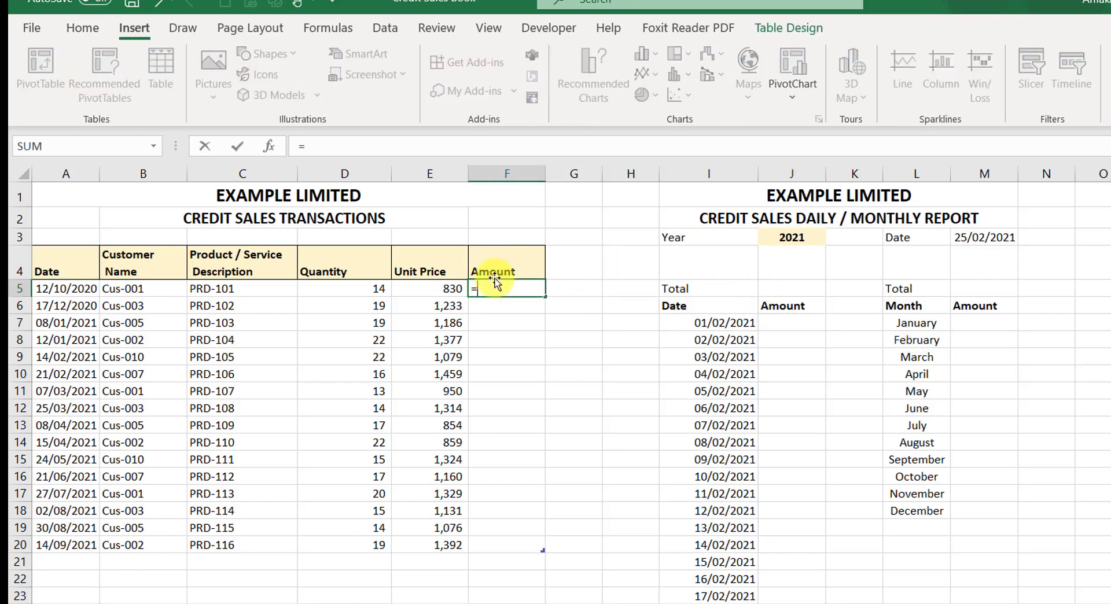
left_click(365, 289)
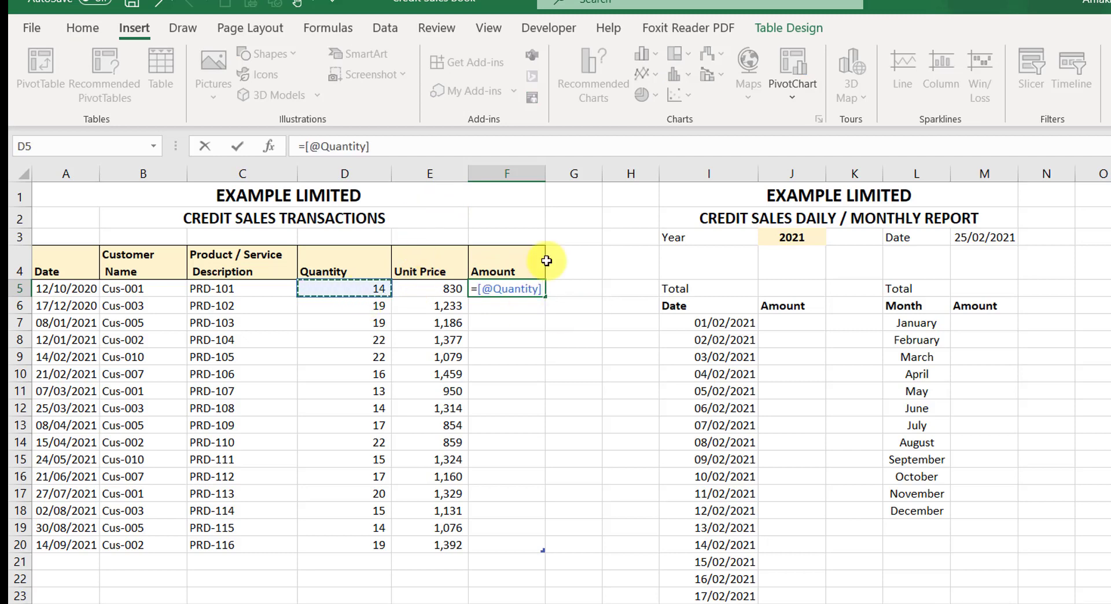
type("*")
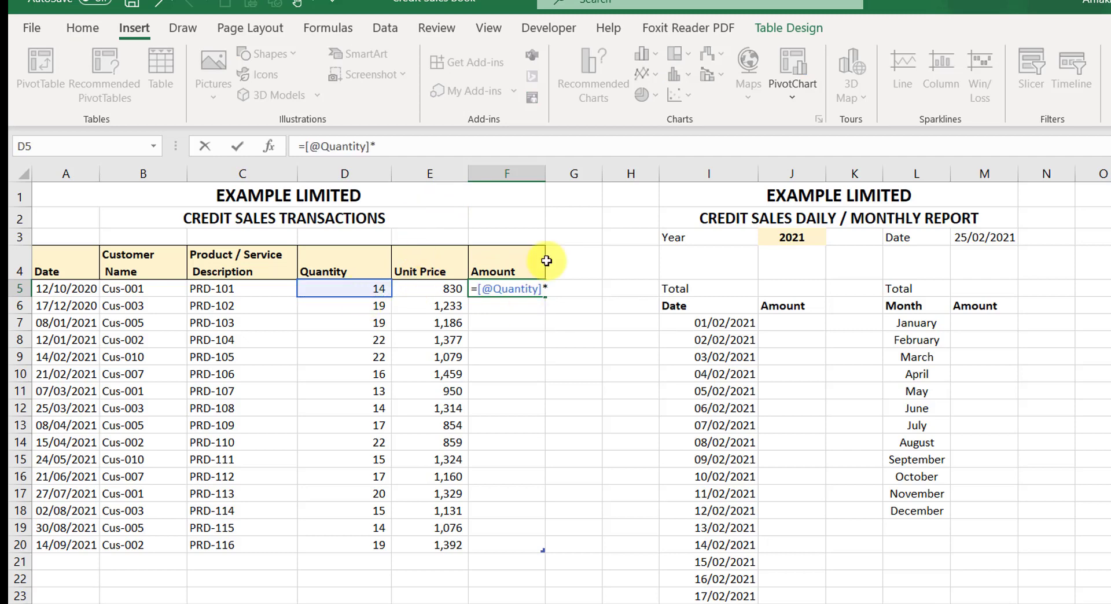
left_click(430, 290)
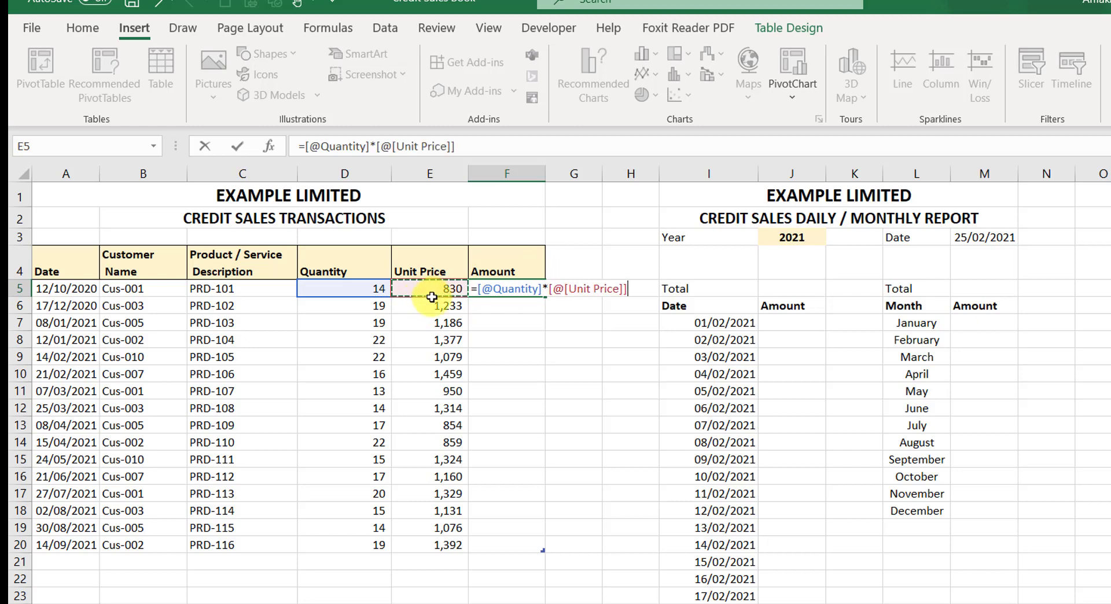
key("Return")
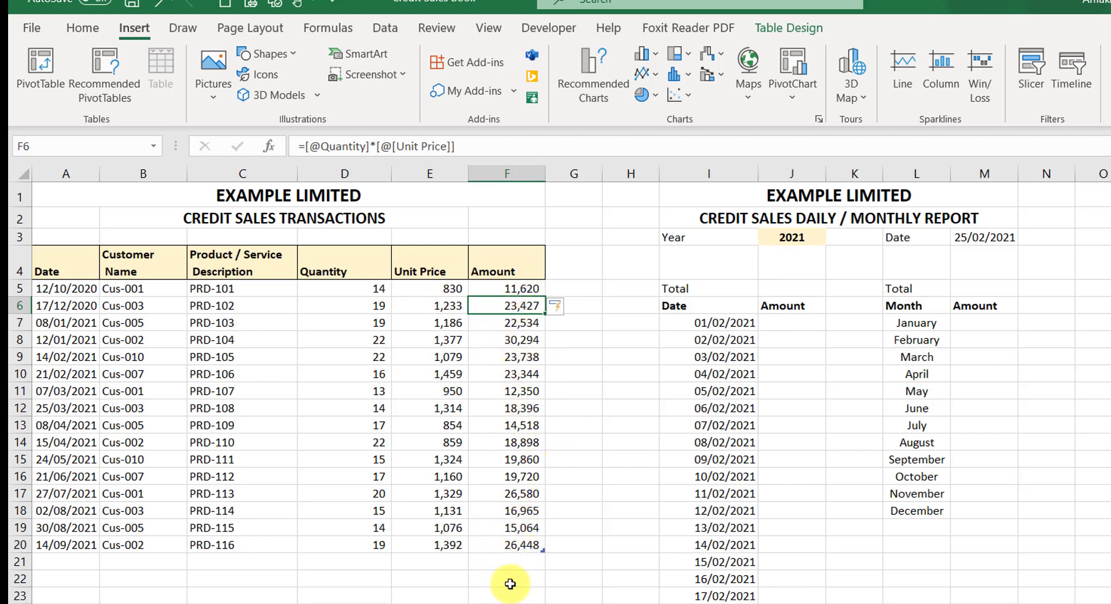
- Start a new transaction in row 21, directly below the table, with the date 20/09/2021 and the customer code
left_click(63, 559)
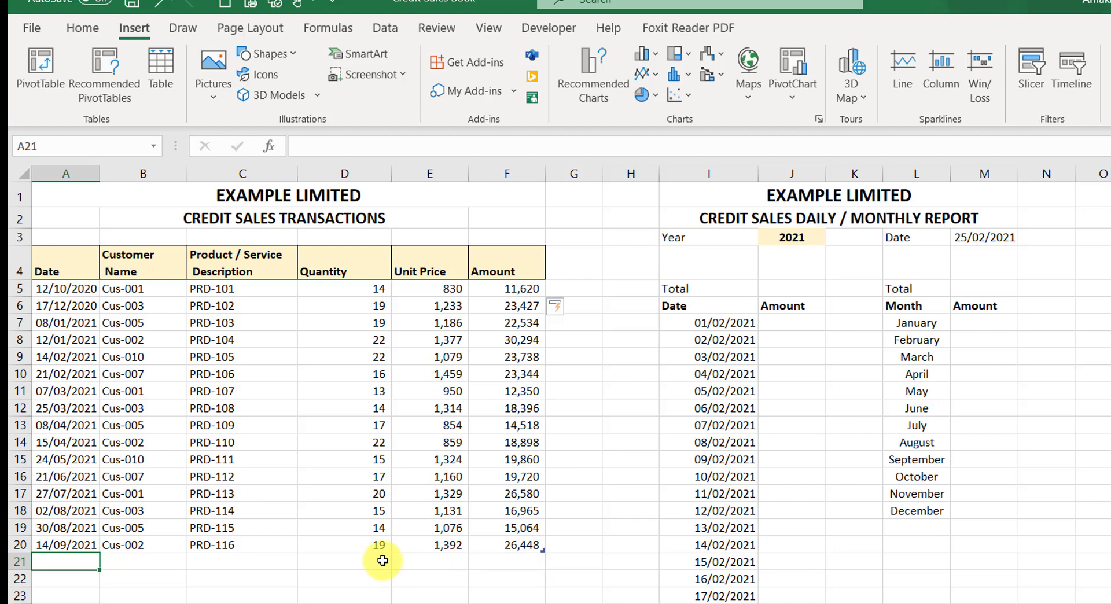
type("20/09")
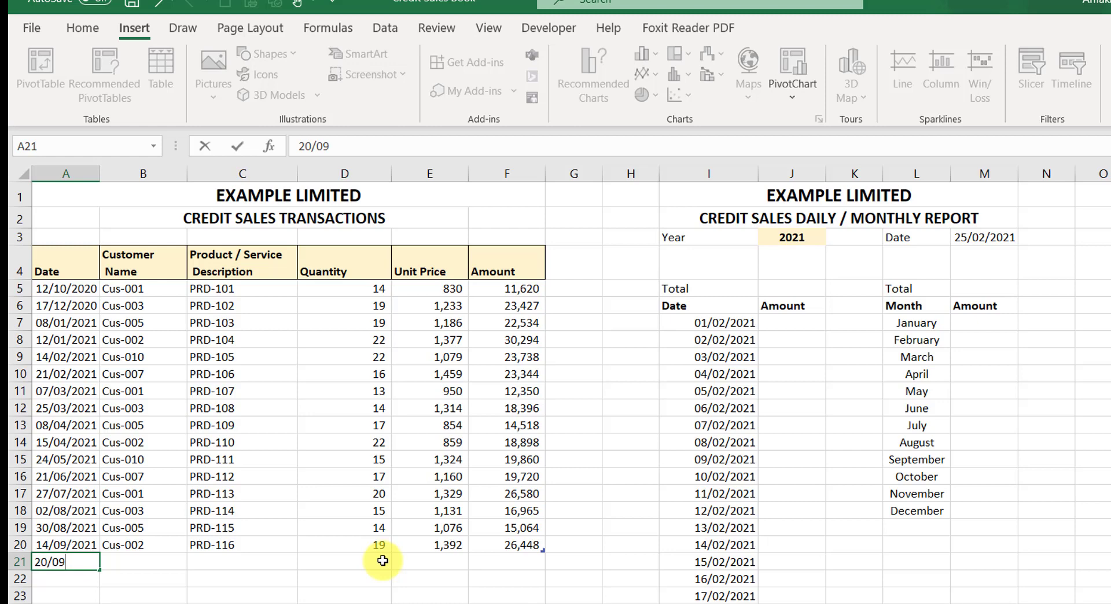
type("/2021")
key("Tab")
type("C")
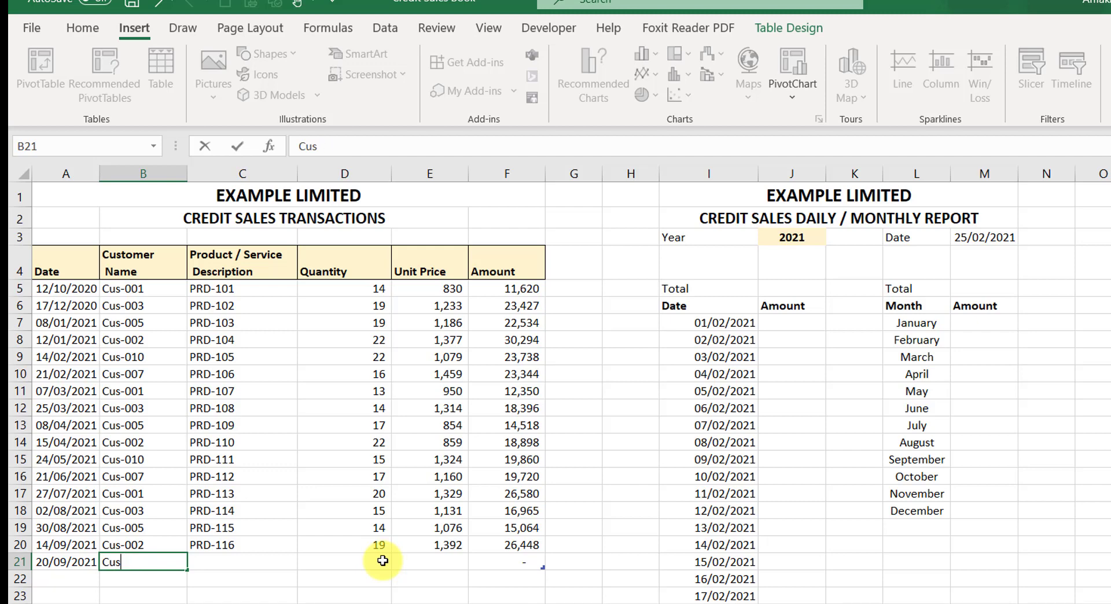
type("010")
key("Tab")
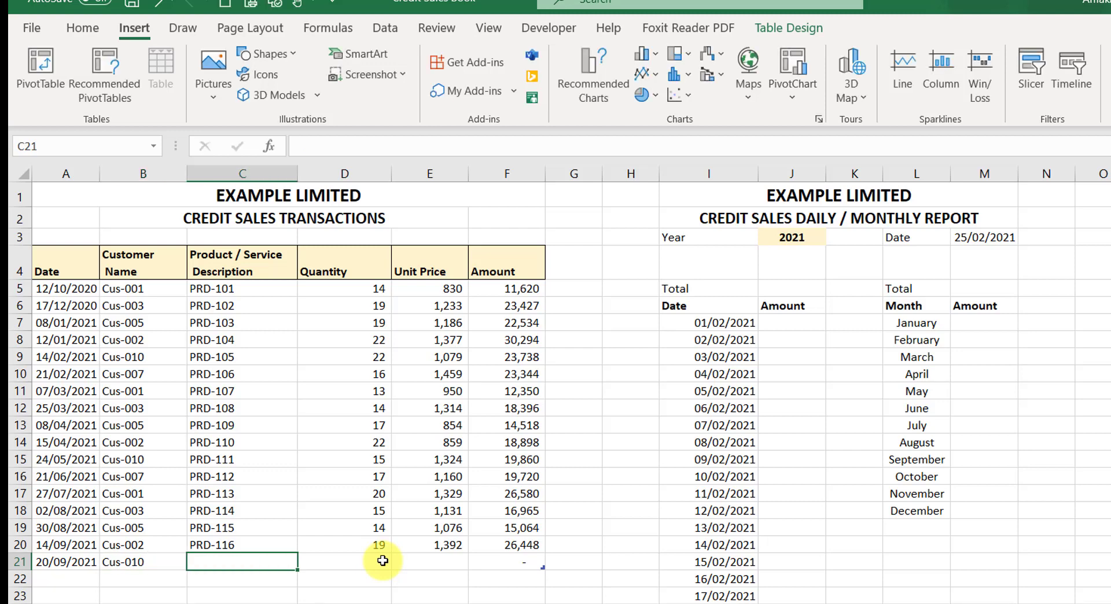
- Complete the row 21 transaction with product PRD-112, quantity 7 and unit price 650
type("Pr")
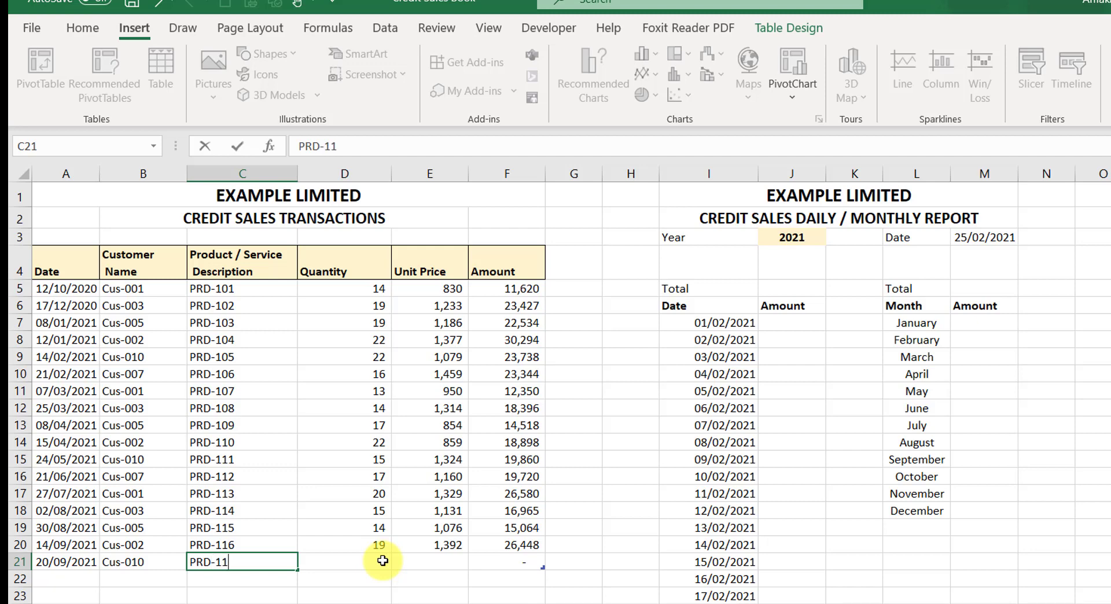
key("Tab")
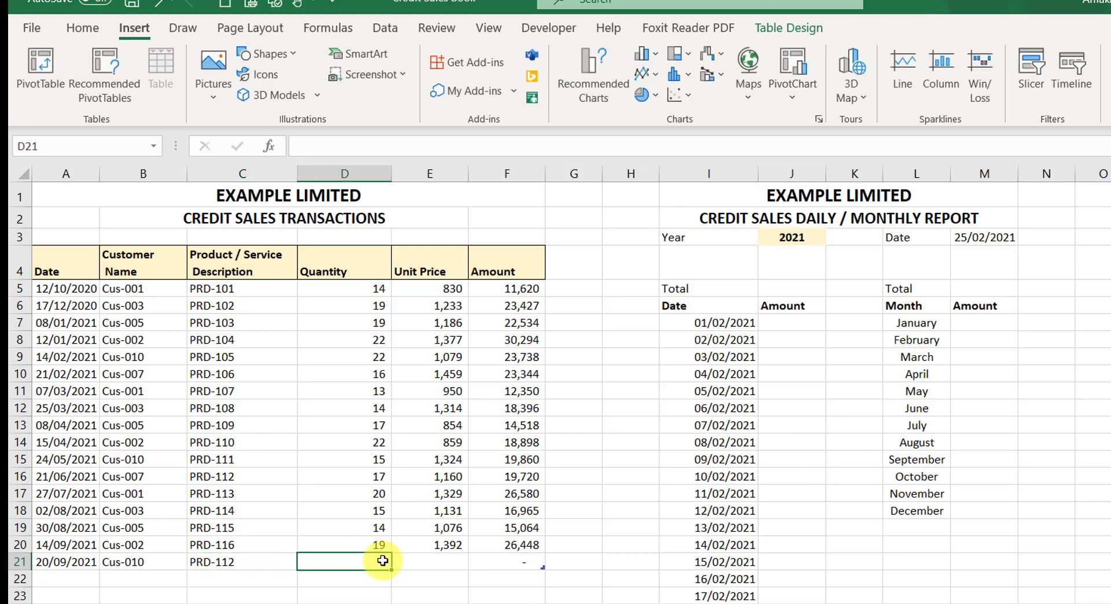
type("7")
key("Tab")
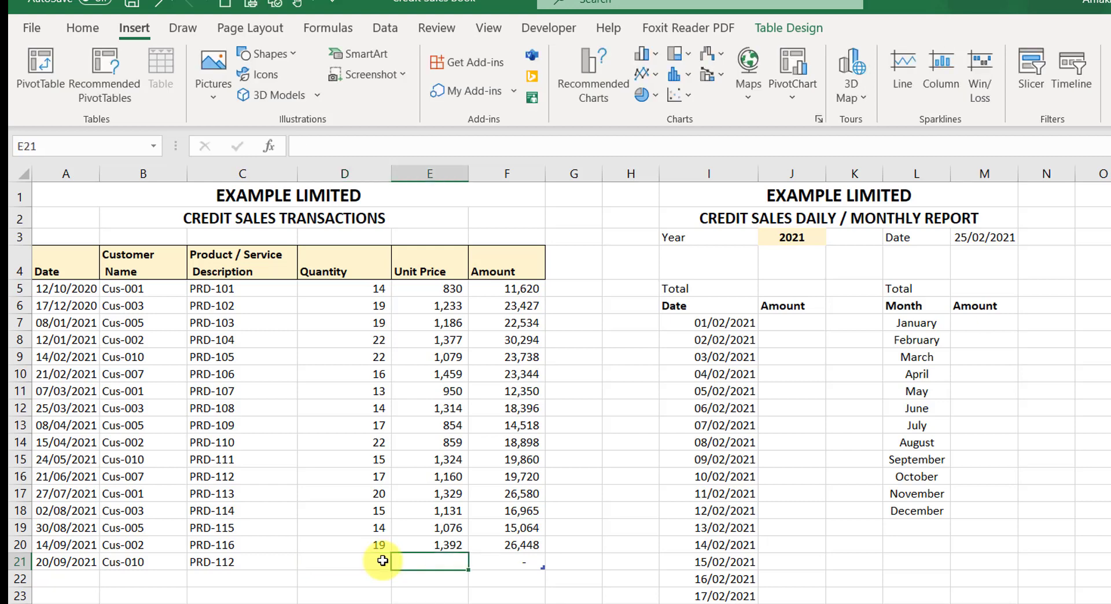
type("650")
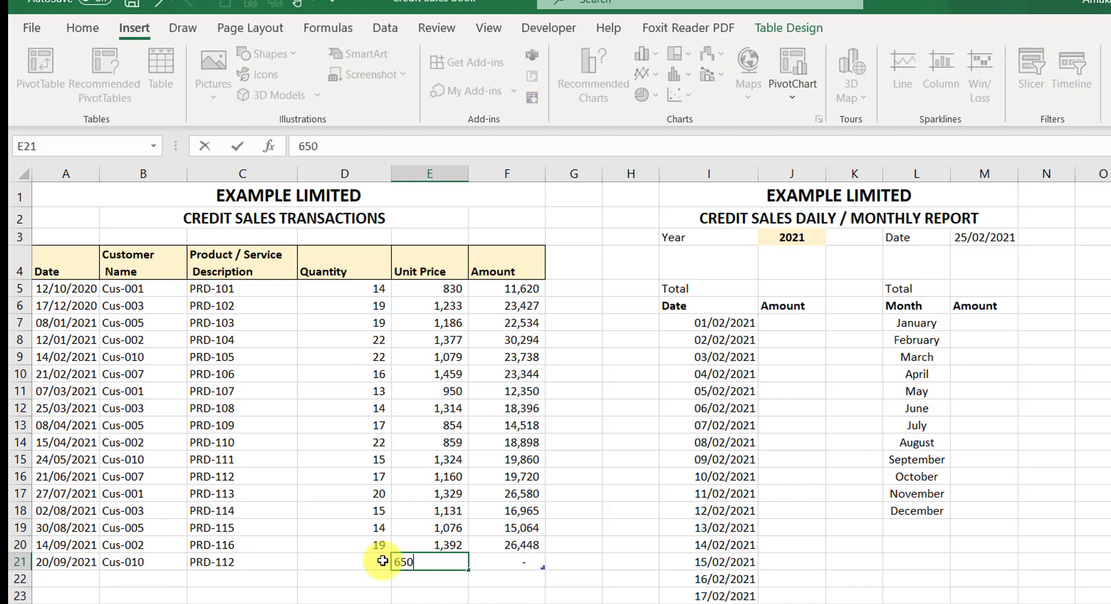
key("Tab")
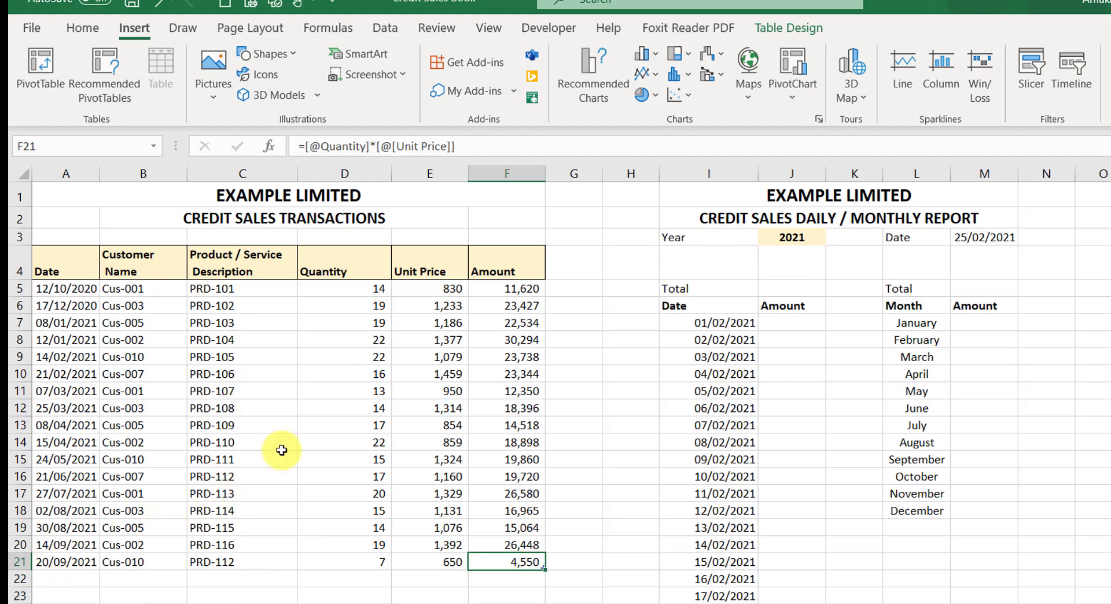
- Total the first date's sales in J7 with the formula =SUMIFS(Table2[Amount],Table2[Date],I7)
left_click(784, 323)
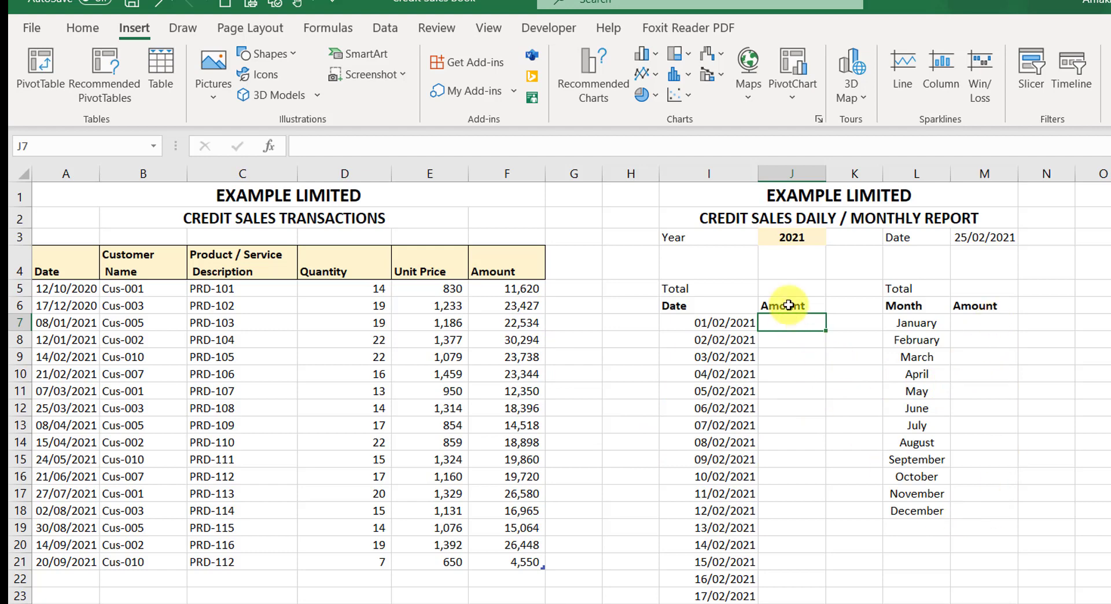
type("=sumifs")
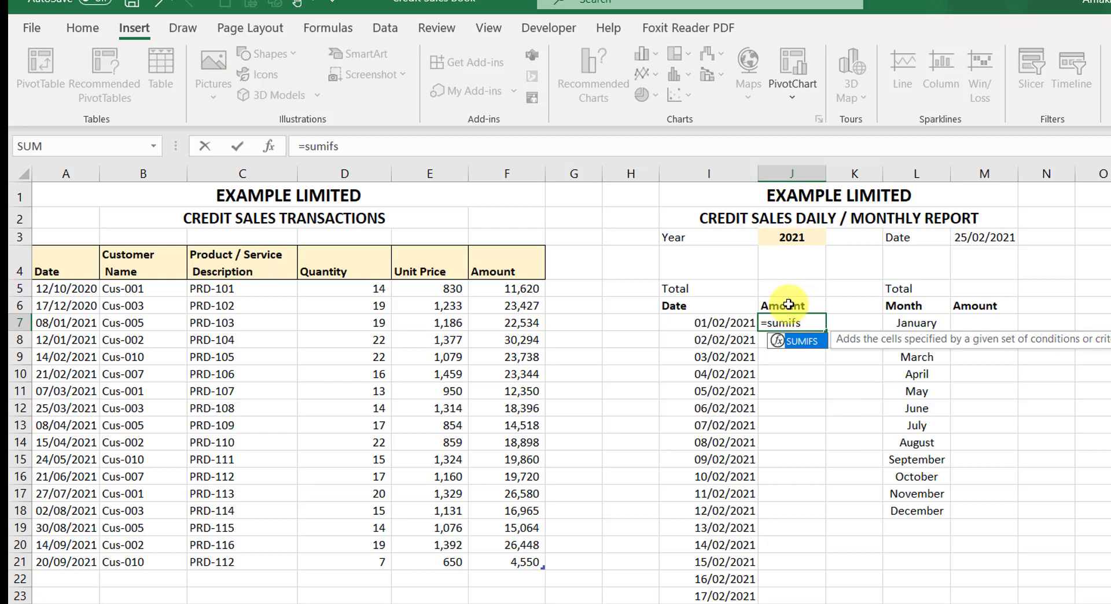
key("Tab")
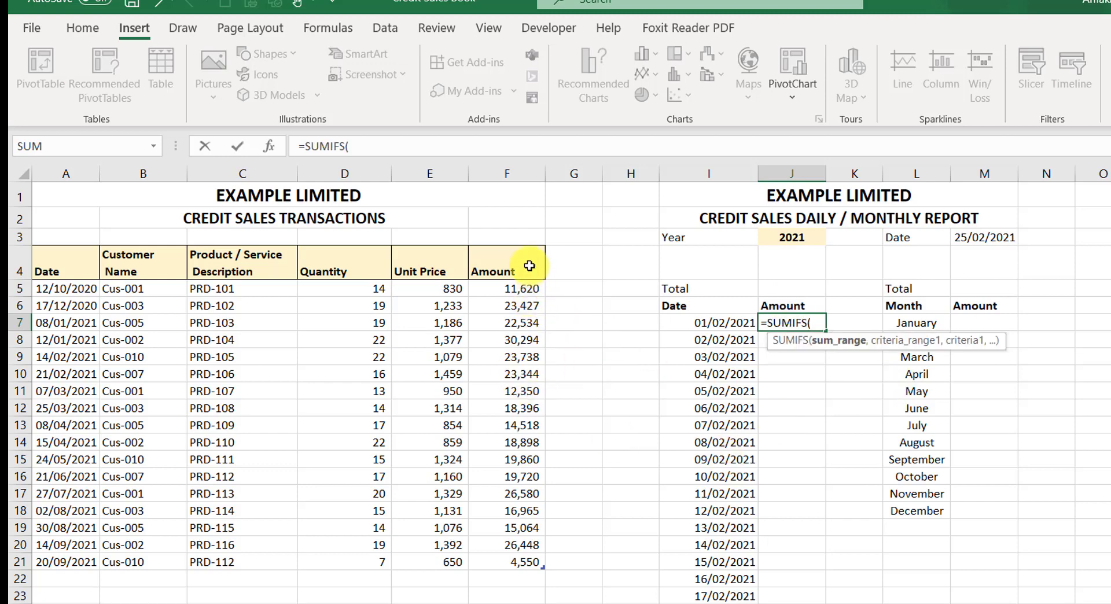
left_click(514, 247)
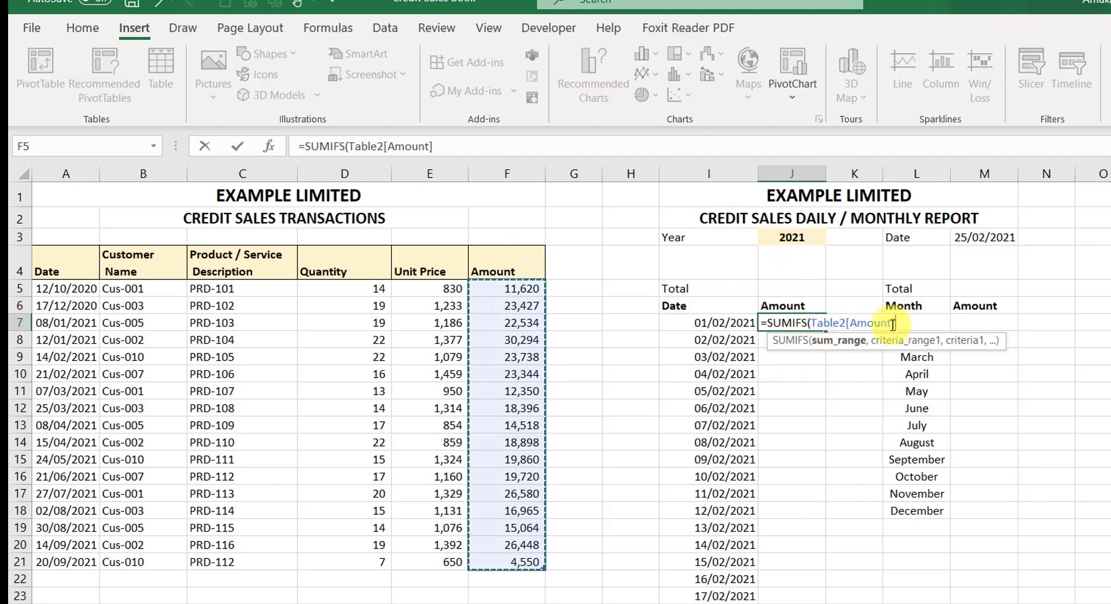
type(",")
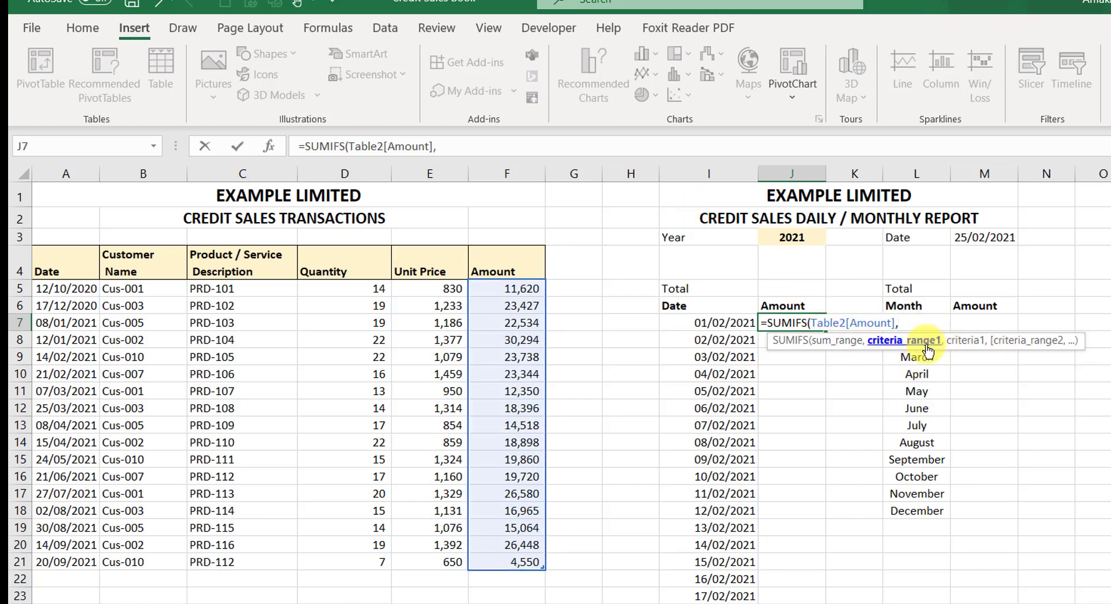
left_click(64, 259)
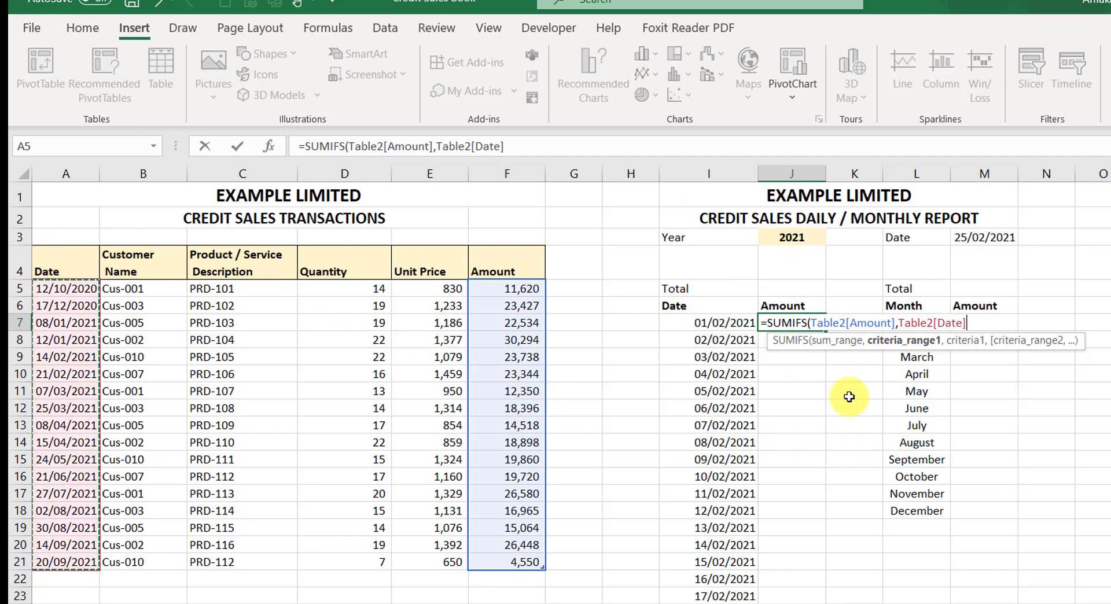
type(",")
scroll(848, 394, "down", 1)
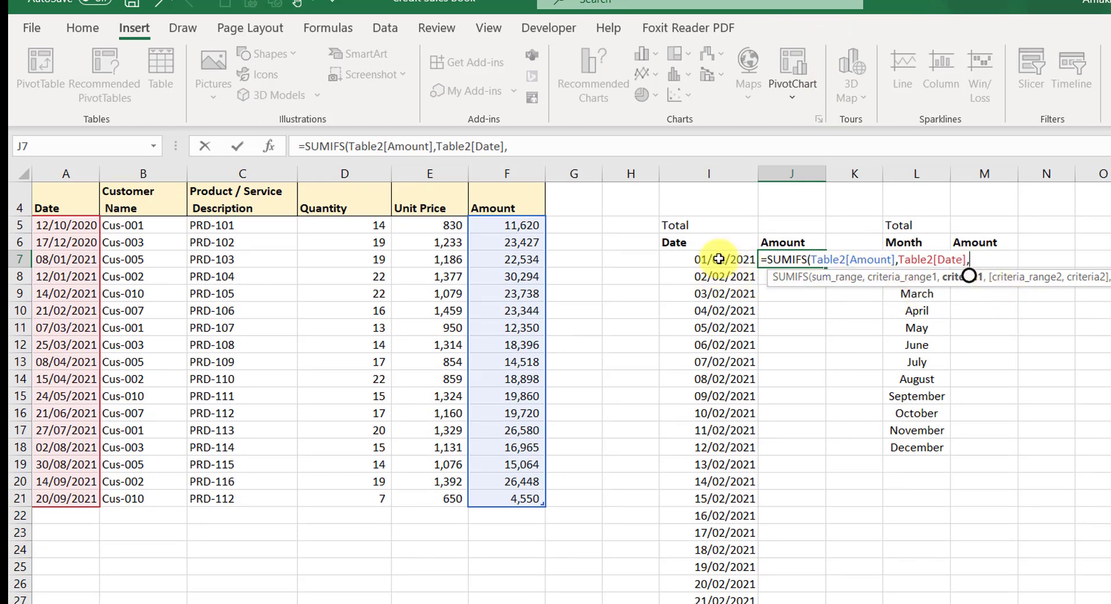
left_click(718, 259)
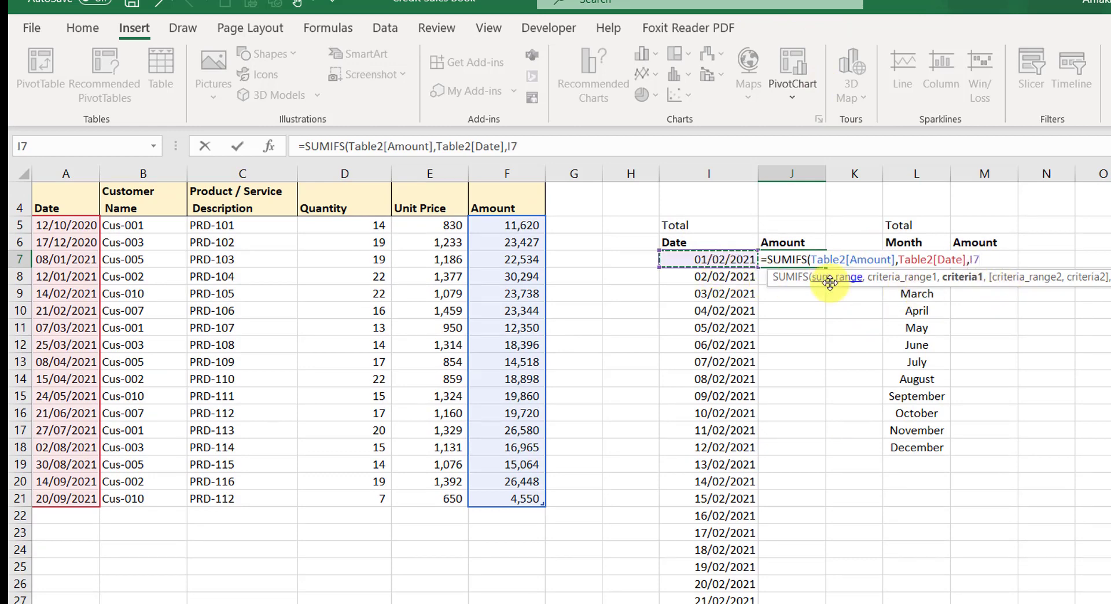
type(")")
key("Return")
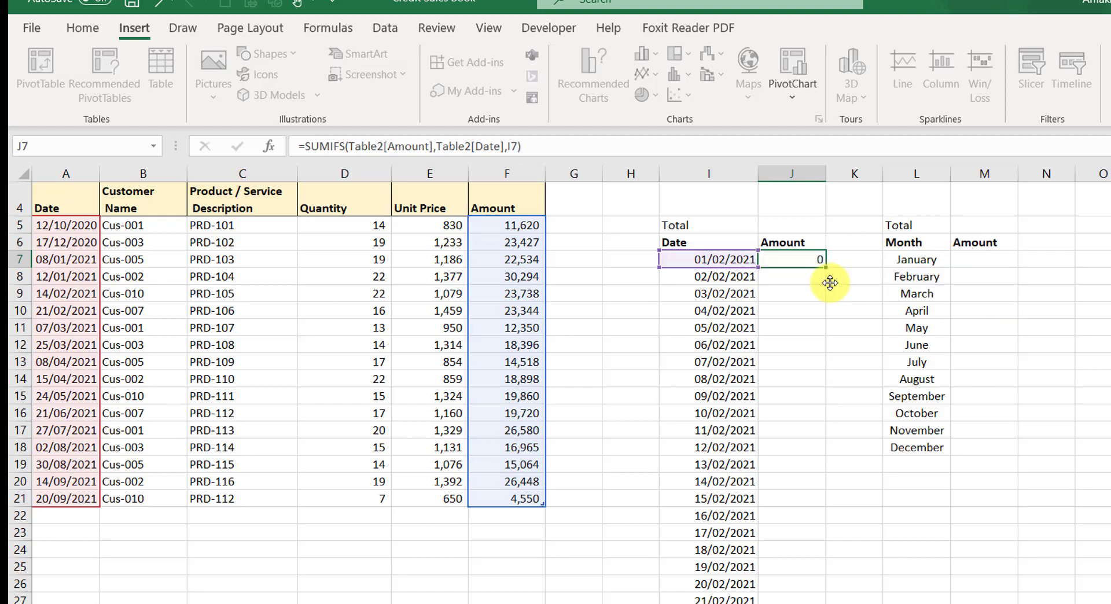
- Fill the daily SUMIFS formula from J7 down to J34, alongside the last date in the list
left_click(804, 259)
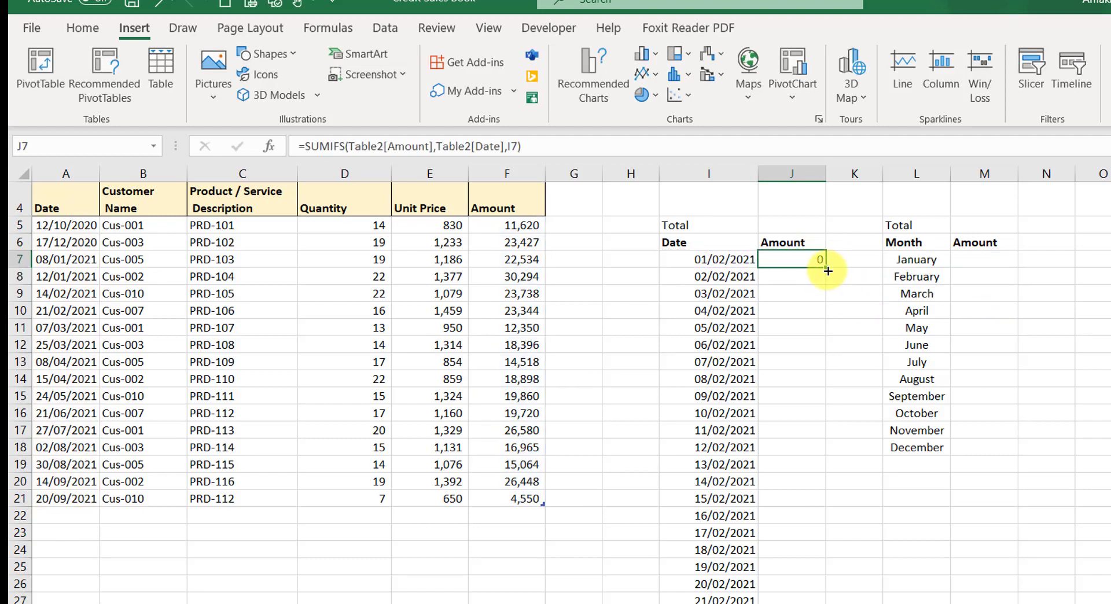
left_click_drag(825, 267, 819, 595)
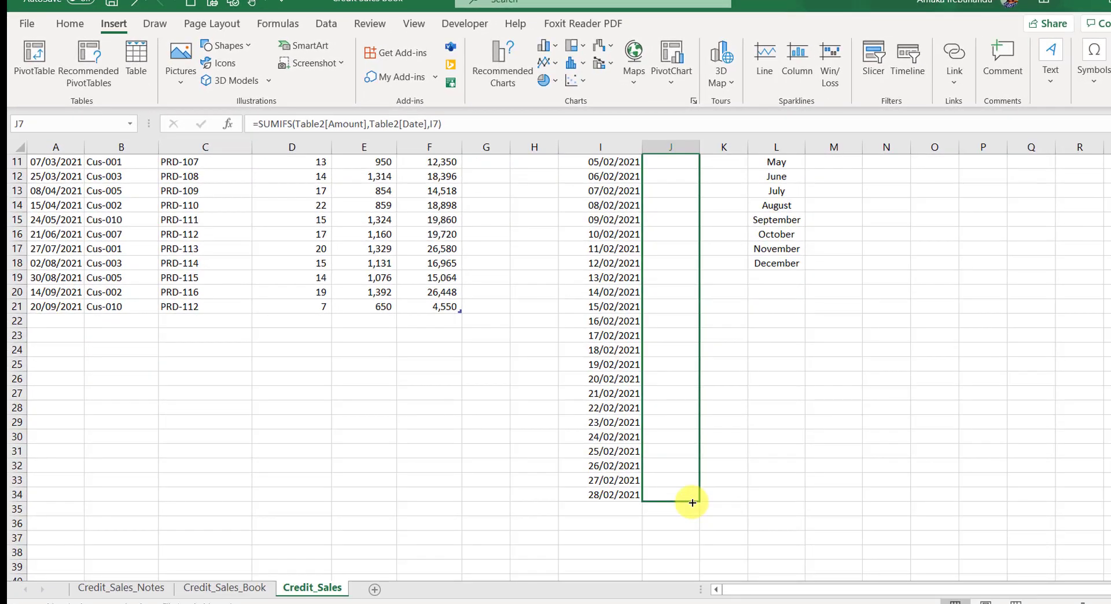
left_click_drag(692, 502, 691, 502)
scroll(696, 374, "up", 4)
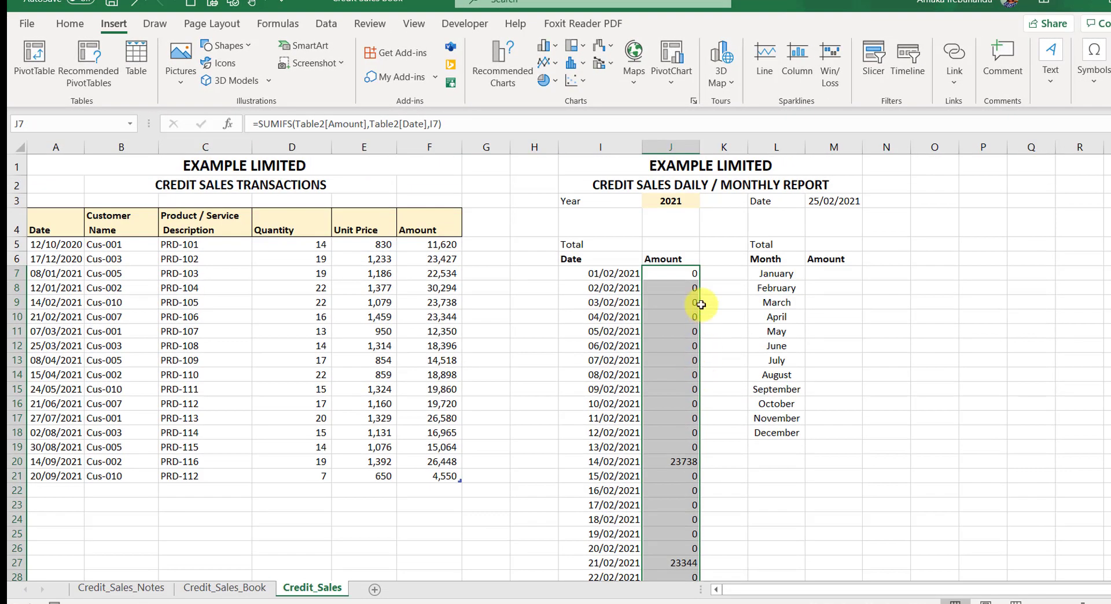
- Format the daily amounts in J7:J34 in comma style with no decimal places
left_click(70, 23)
left_click(566, 77)
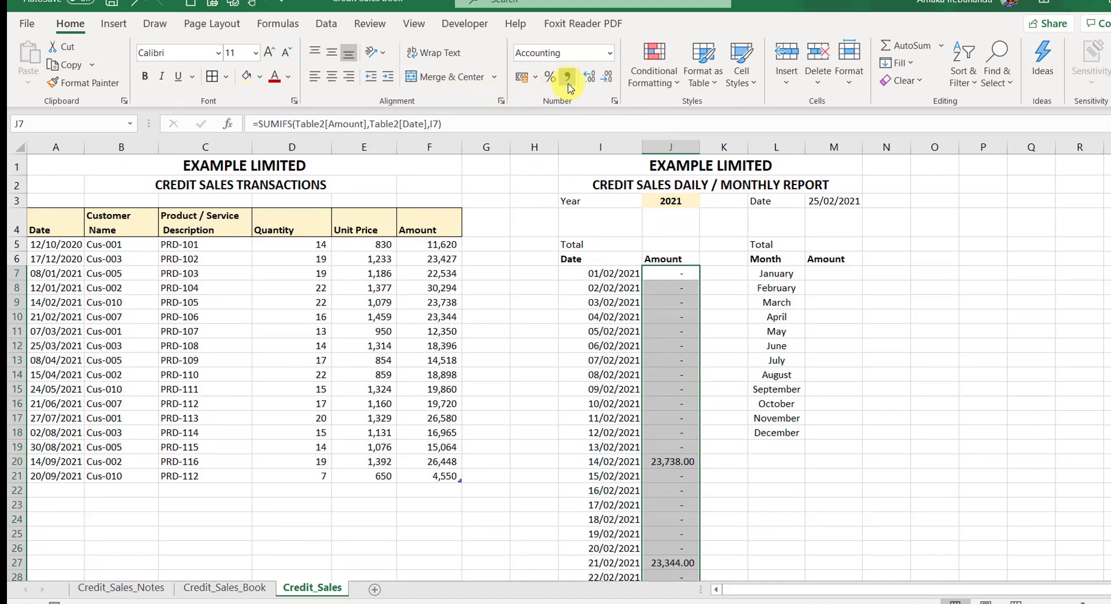
left_click(606, 78)
left_click(608, 80)
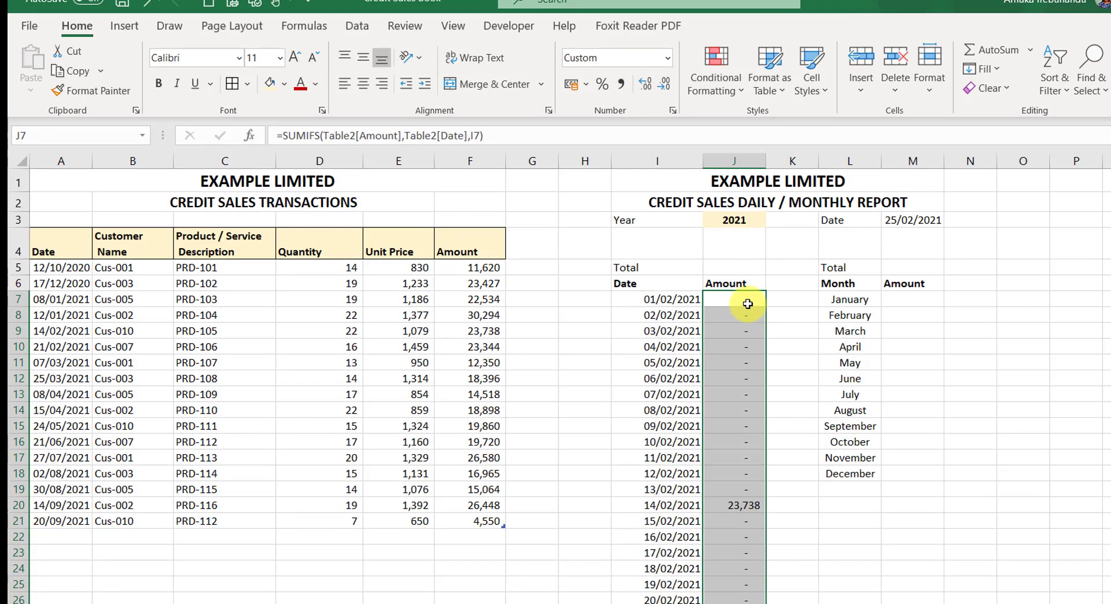
left_click(747, 304)
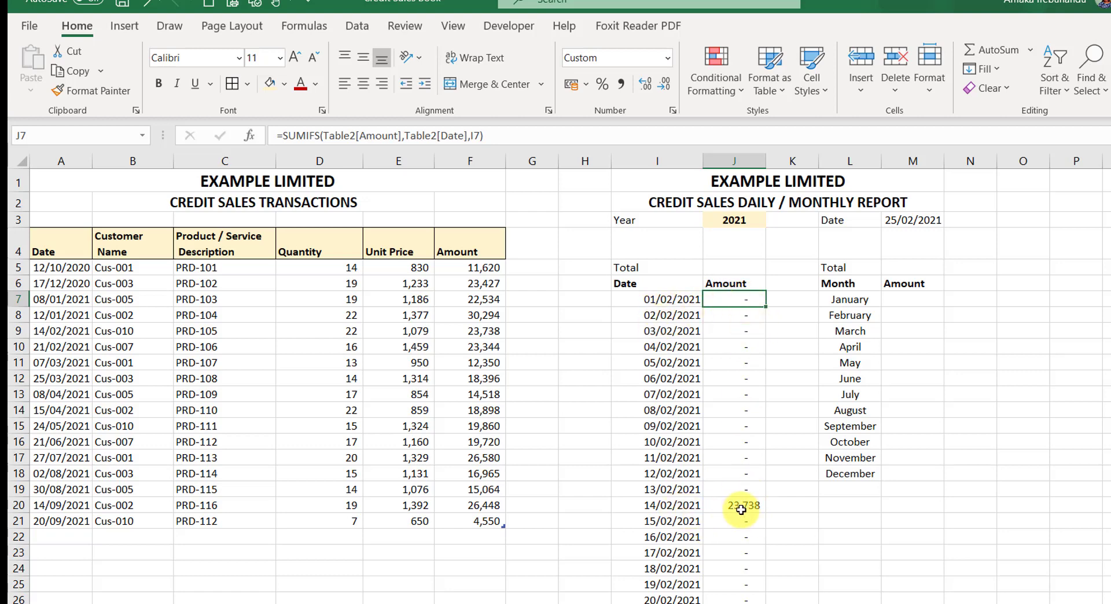
- Start a SUMIFS formula for January's amount in M7 with Table2[Amount] as the sum range
scroll(746, 520, "down", 2)
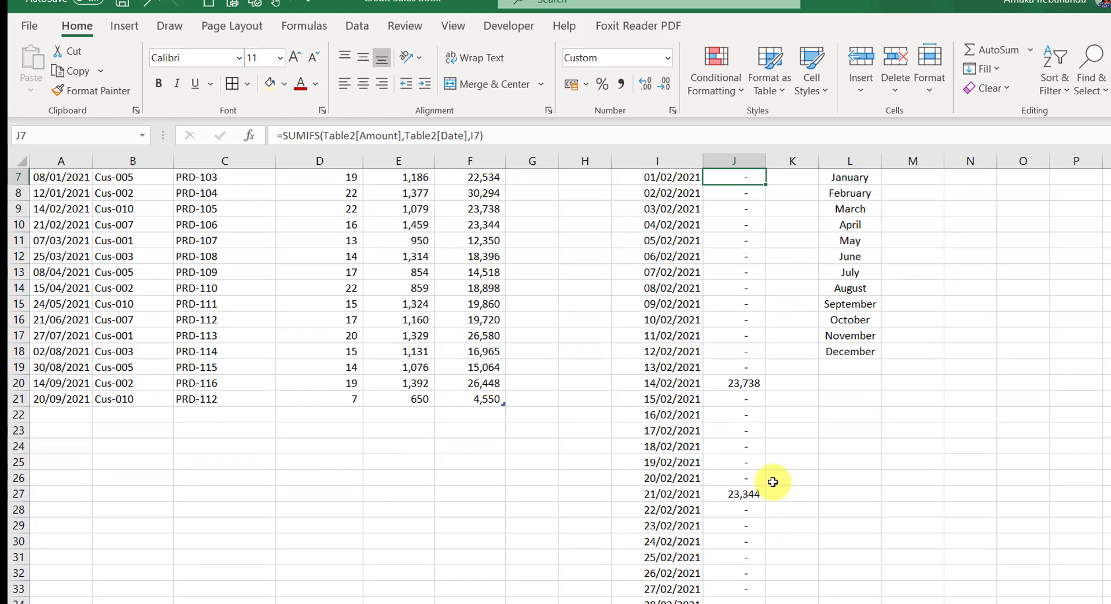
scroll(775, 480, "up", 2)
left_click(898, 299)
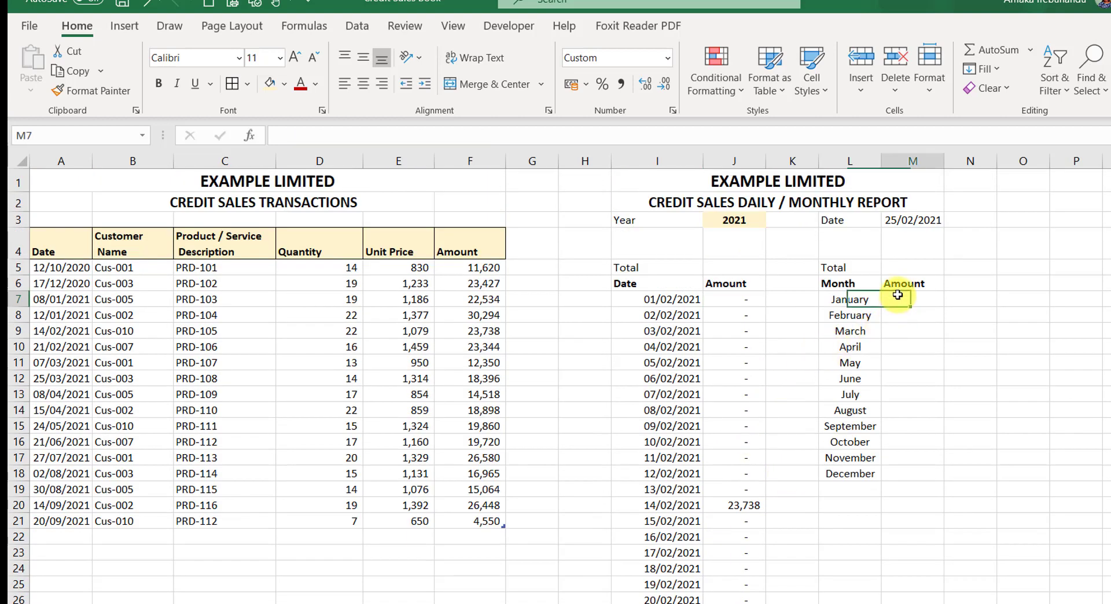
type("=")
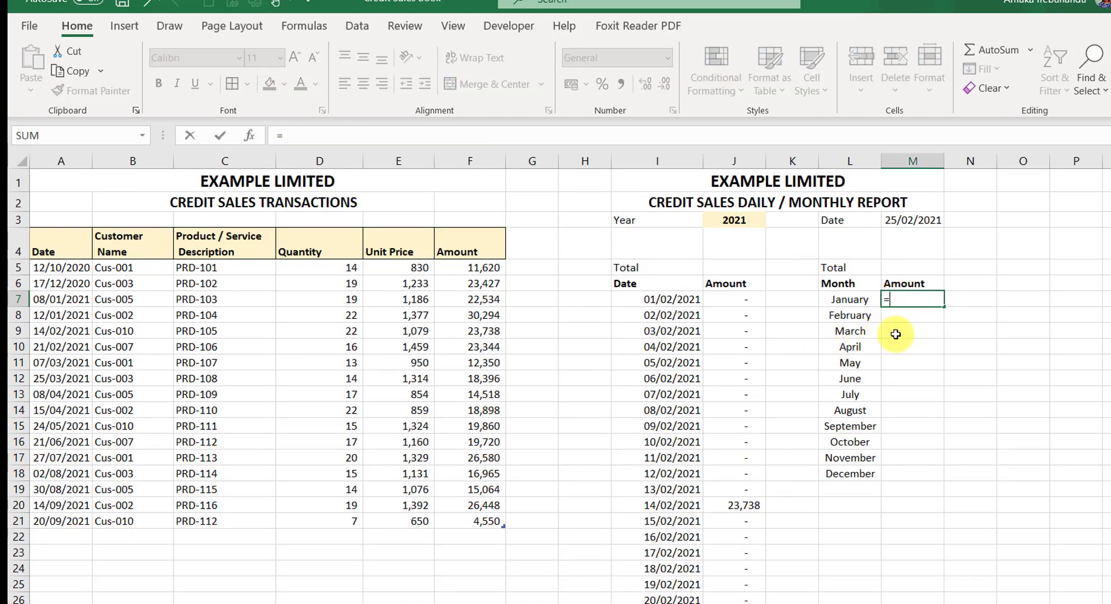
type("sumifs")
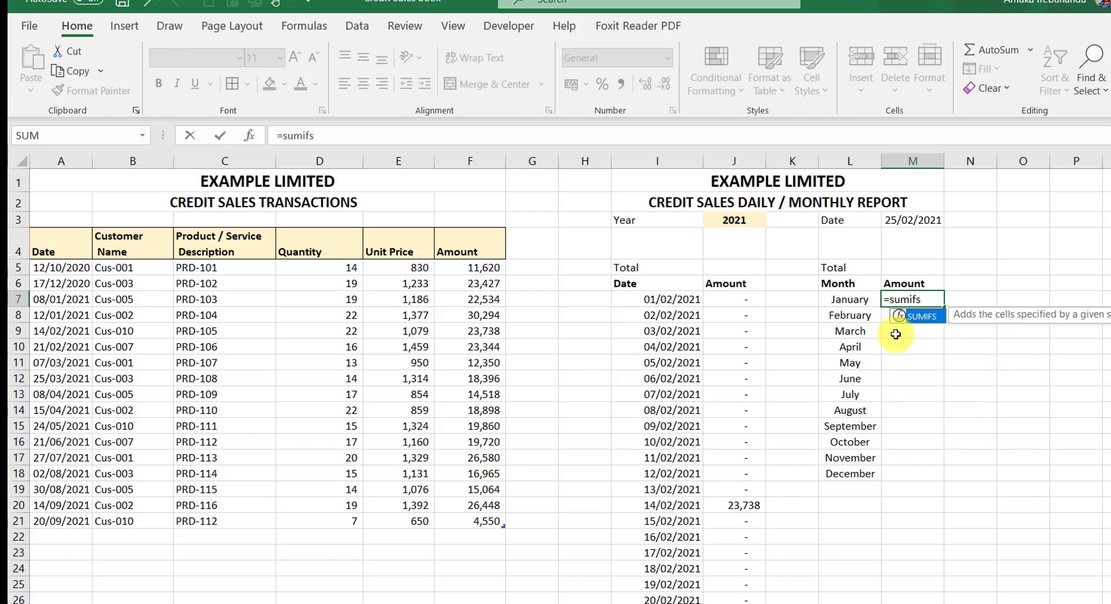
key("Tab")
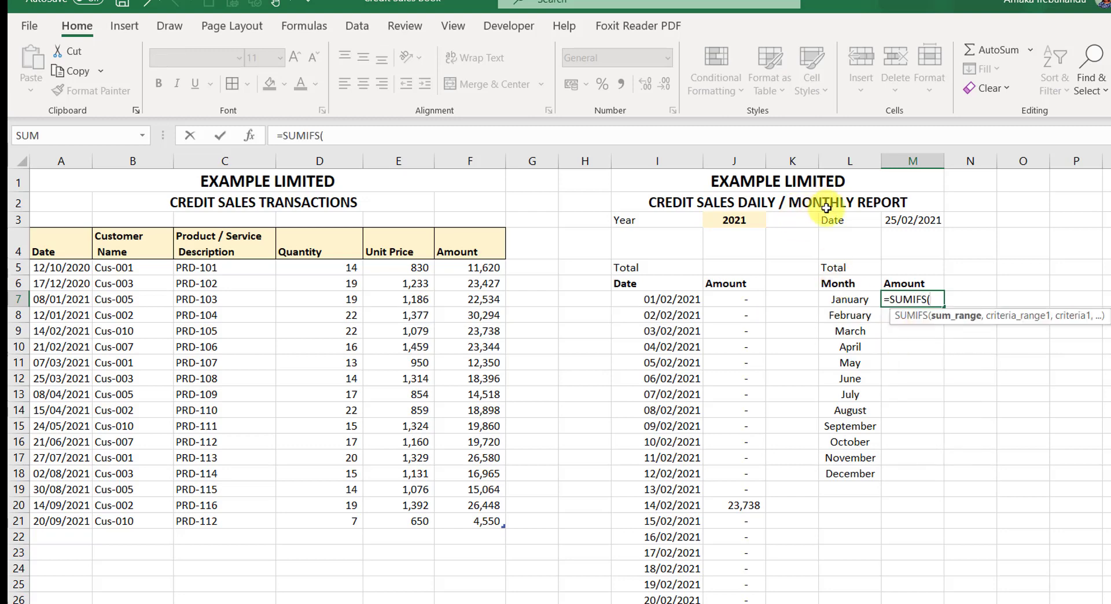
left_click(451, 230)
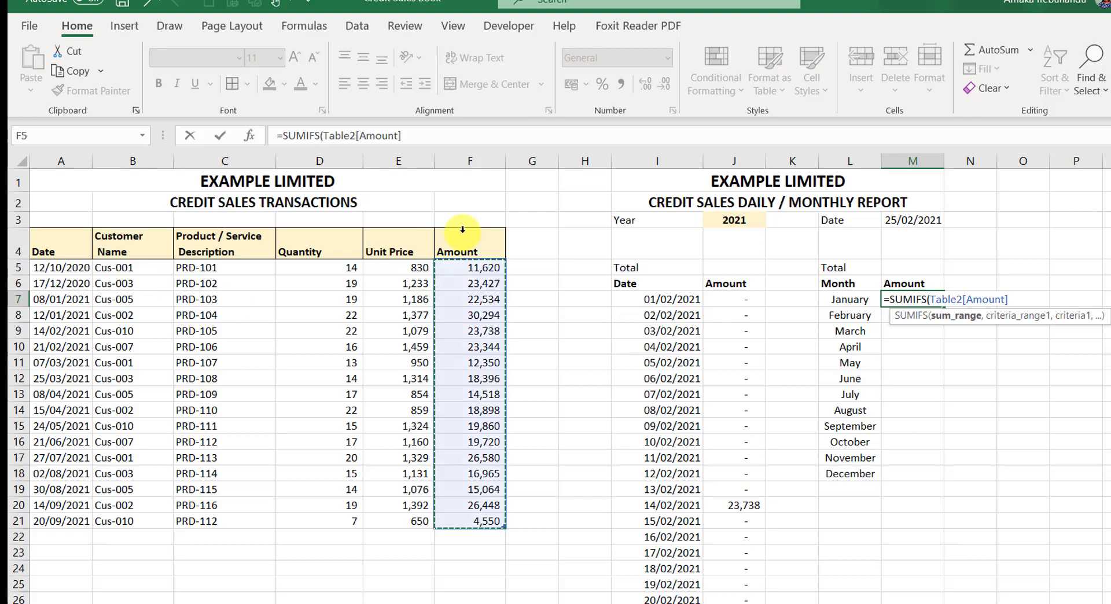
type(",")
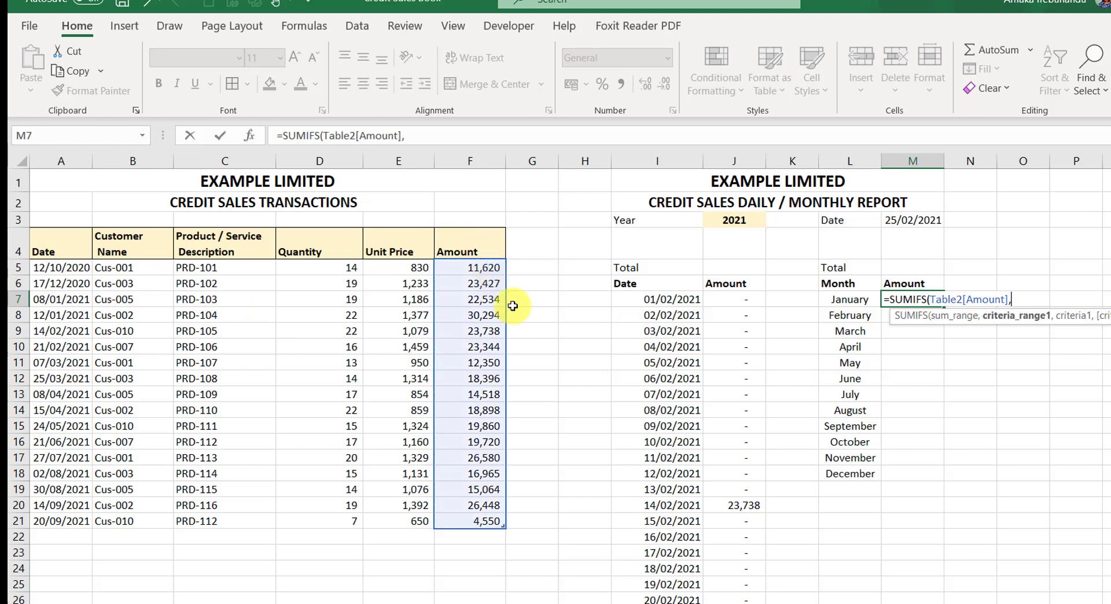
- Add the formula's first criterion, matching Table2[Date] against ">="&L7 for the start of the month
left_click(58, 227)
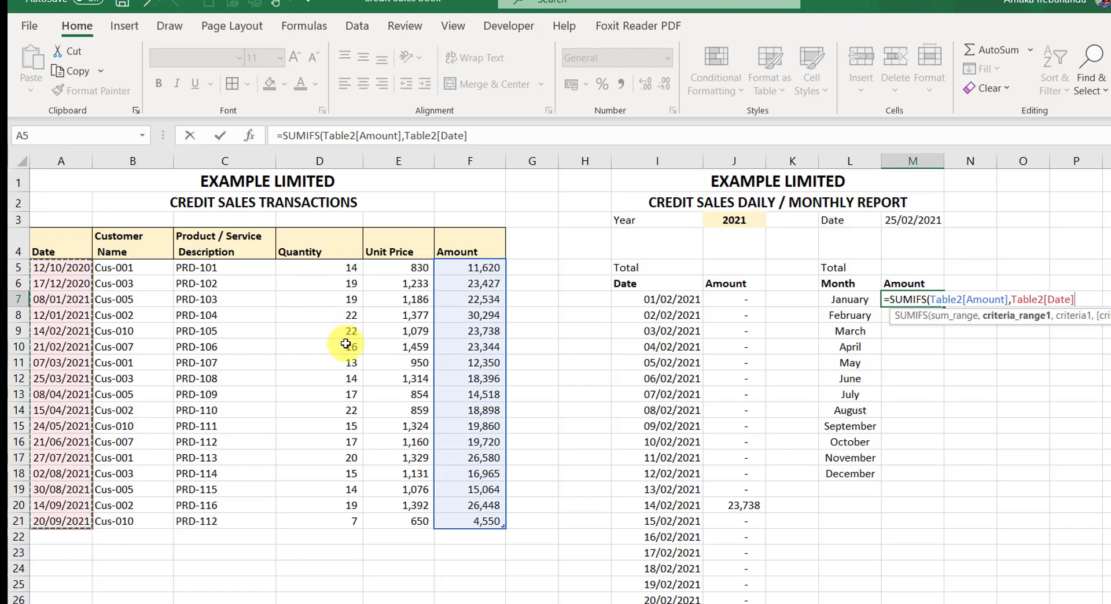
type(",")
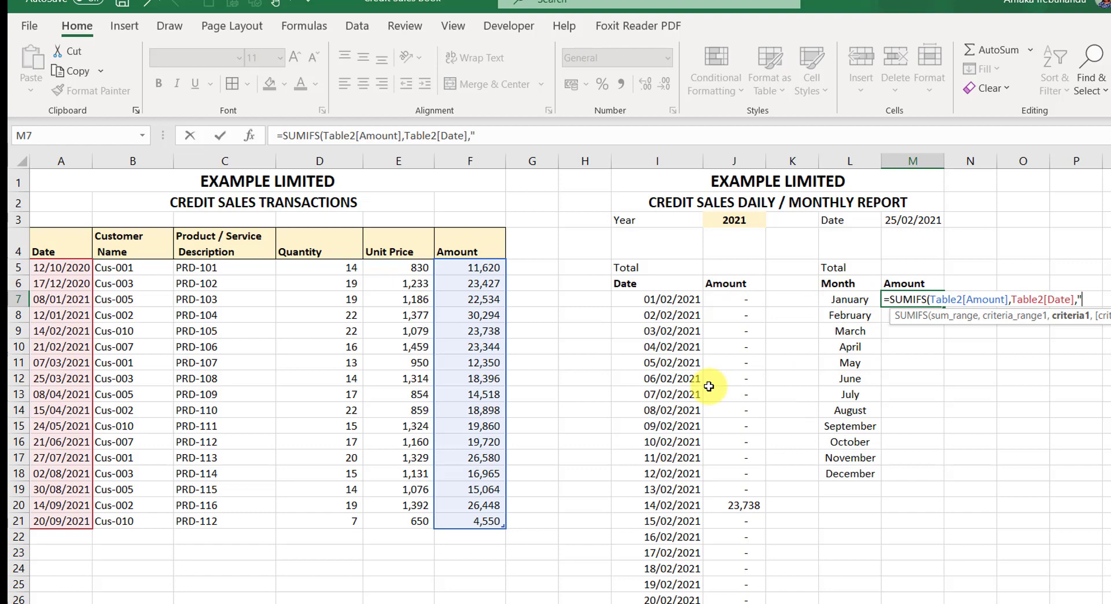
type(">=\"&")
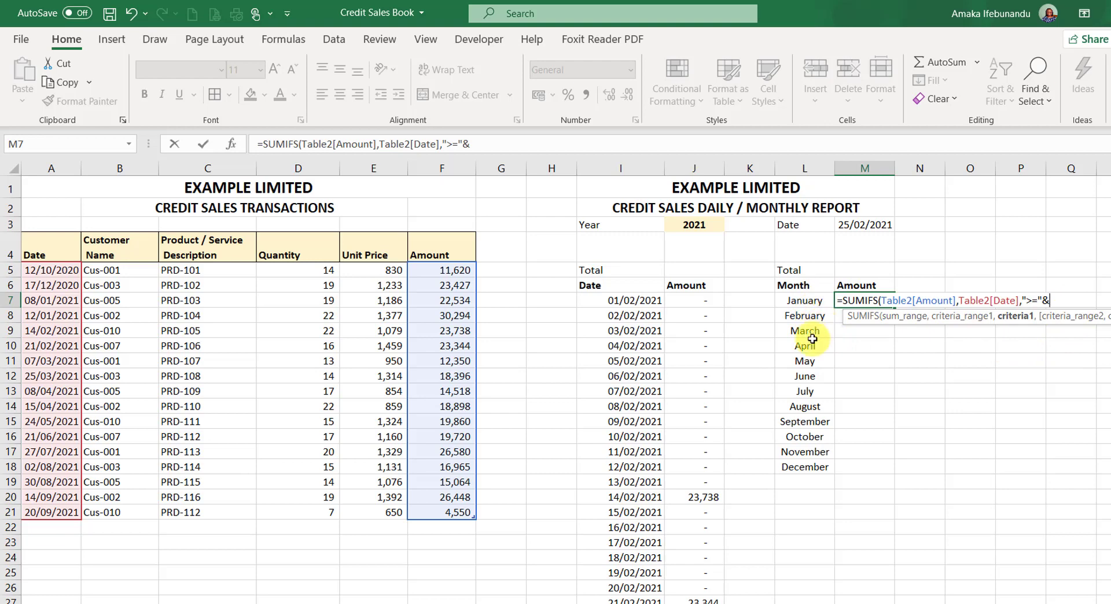
left_click(796, 298)
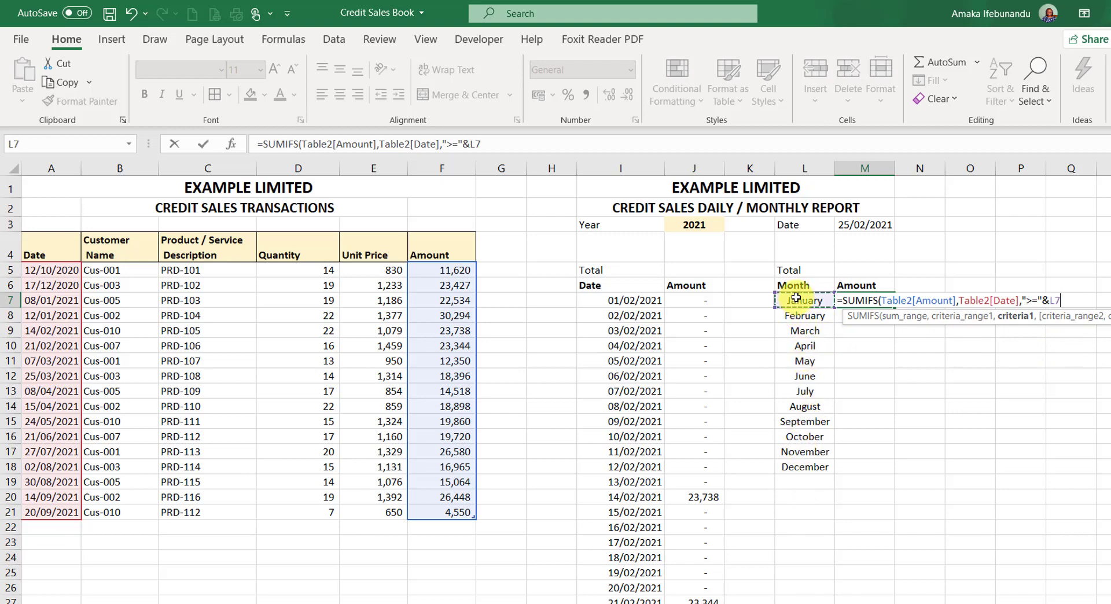
type(",")
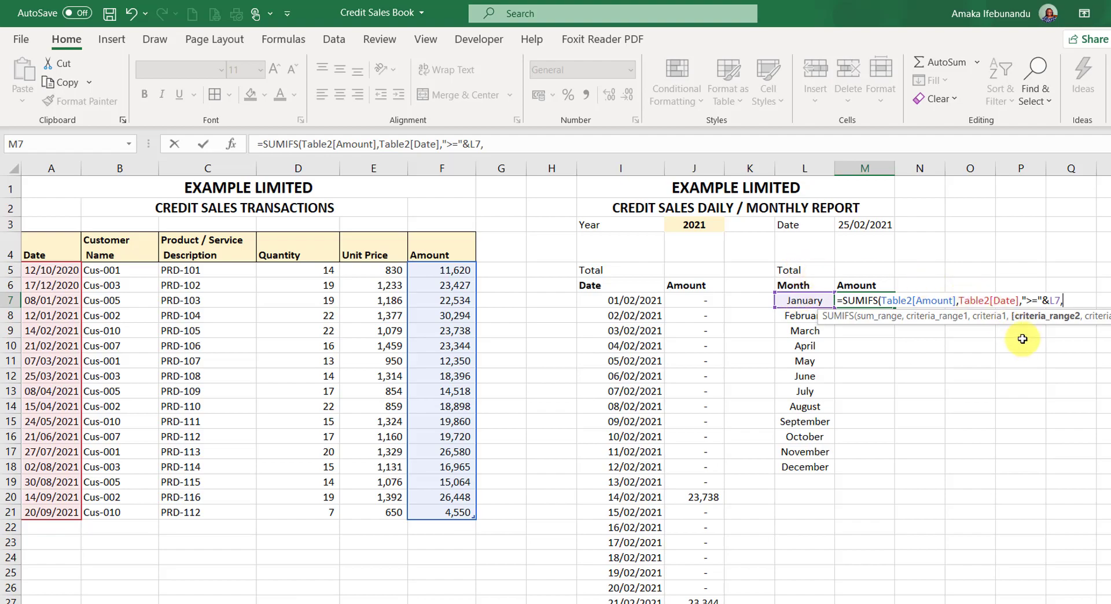
- Begin the second criterion on Table2[Date] with "<="&DATE( and YEAR(L7) as the year argument
left_click(38, 234)
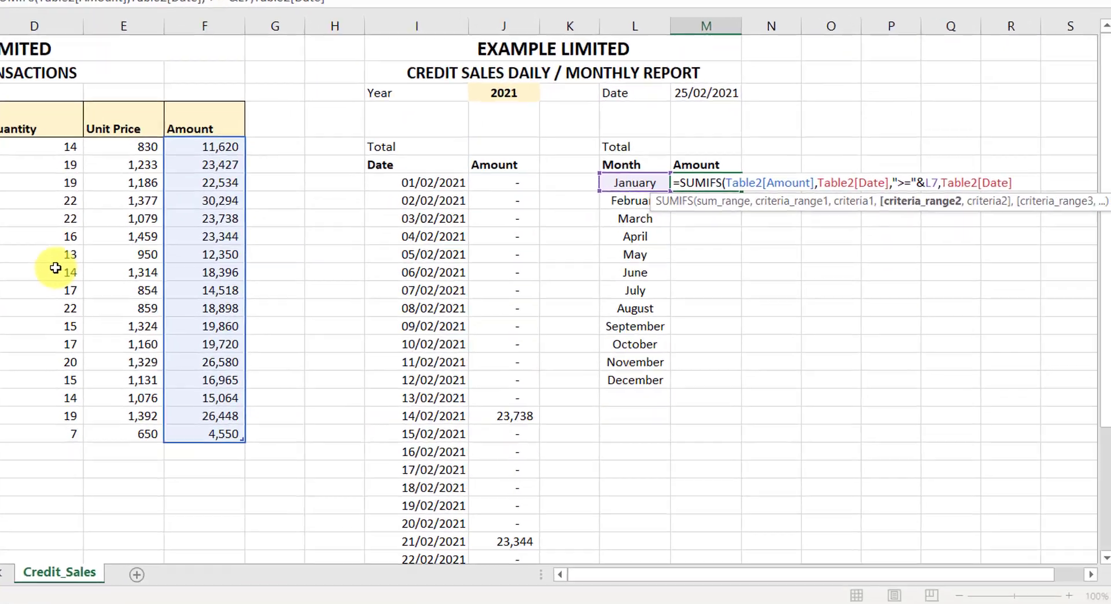
type(",\"<=\"&")
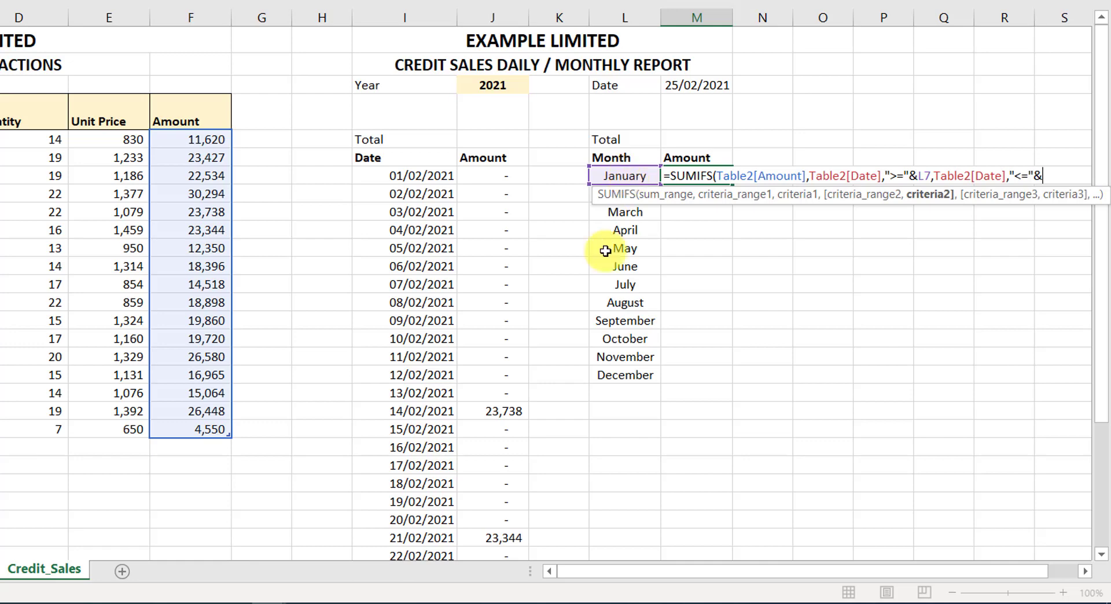
type("dat")
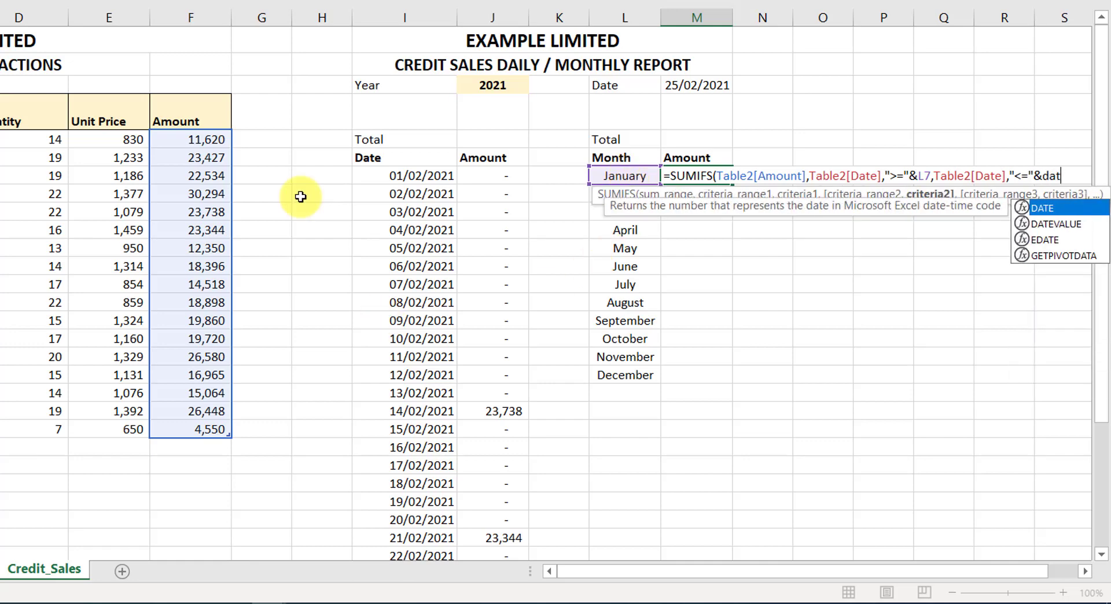
key("Tab")
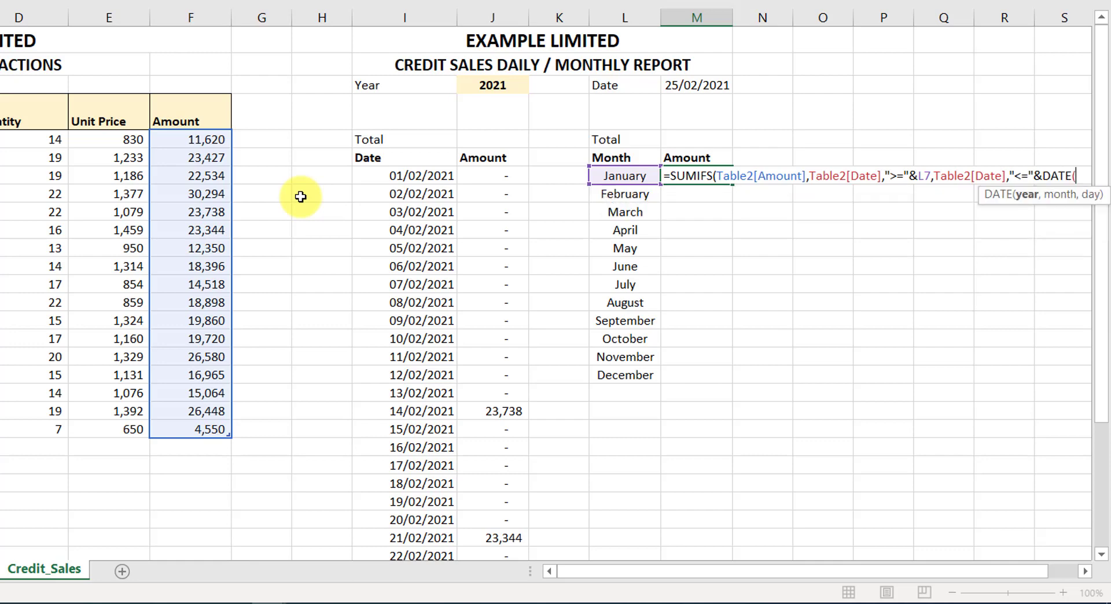
type("yer")
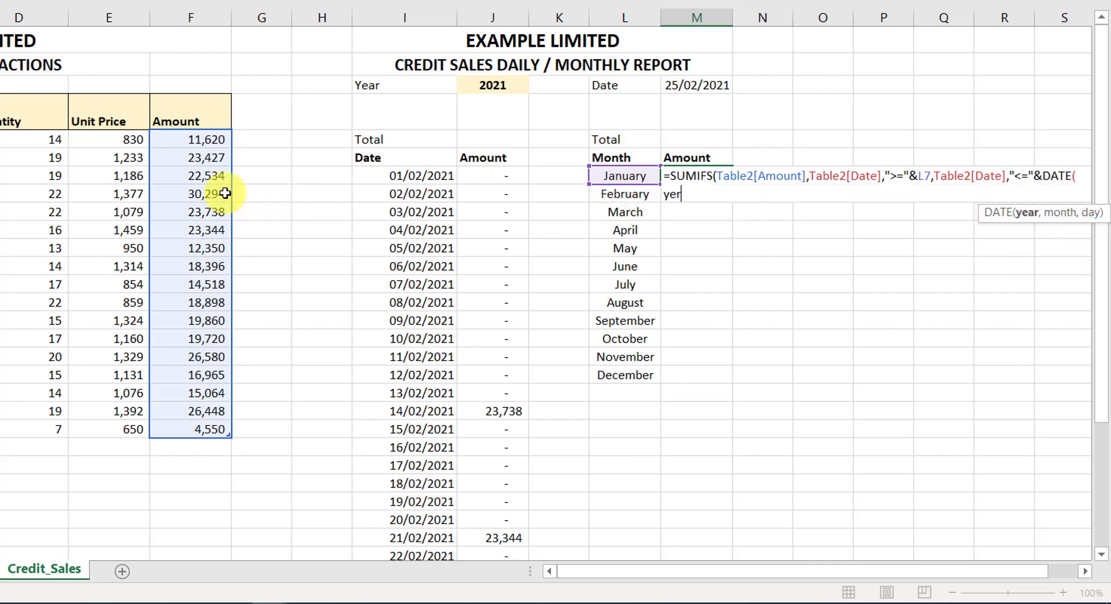
key("BackSpace")
type("ar")
key("Tab")
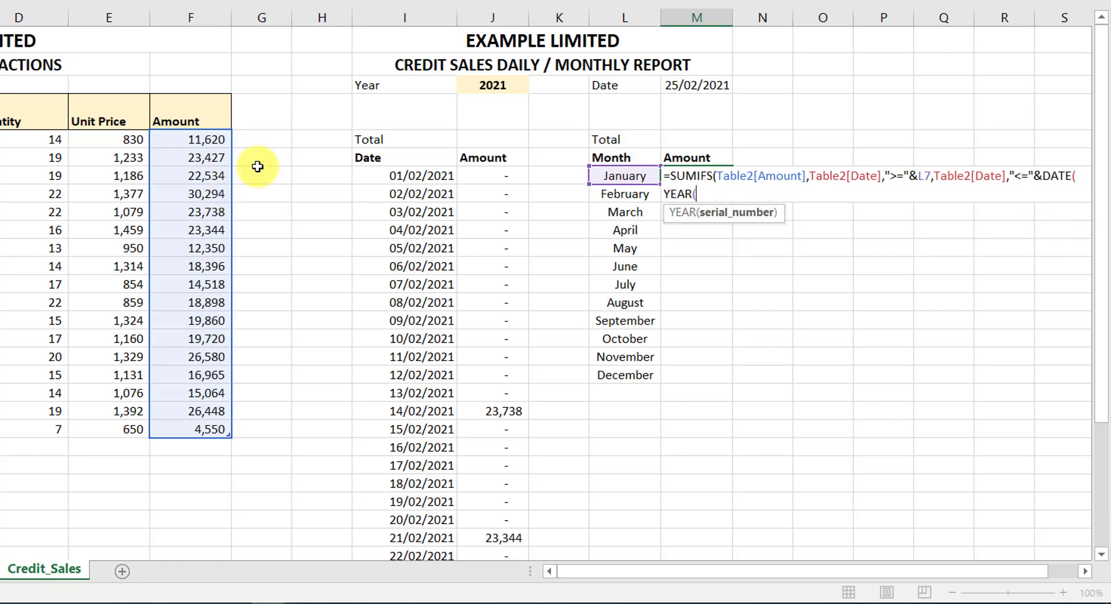
left_click(618, 174)
- Finish the month-end date with MONTH(L7)+1 as the month and 0 as the day, completing the formula in M7
type("),mont")
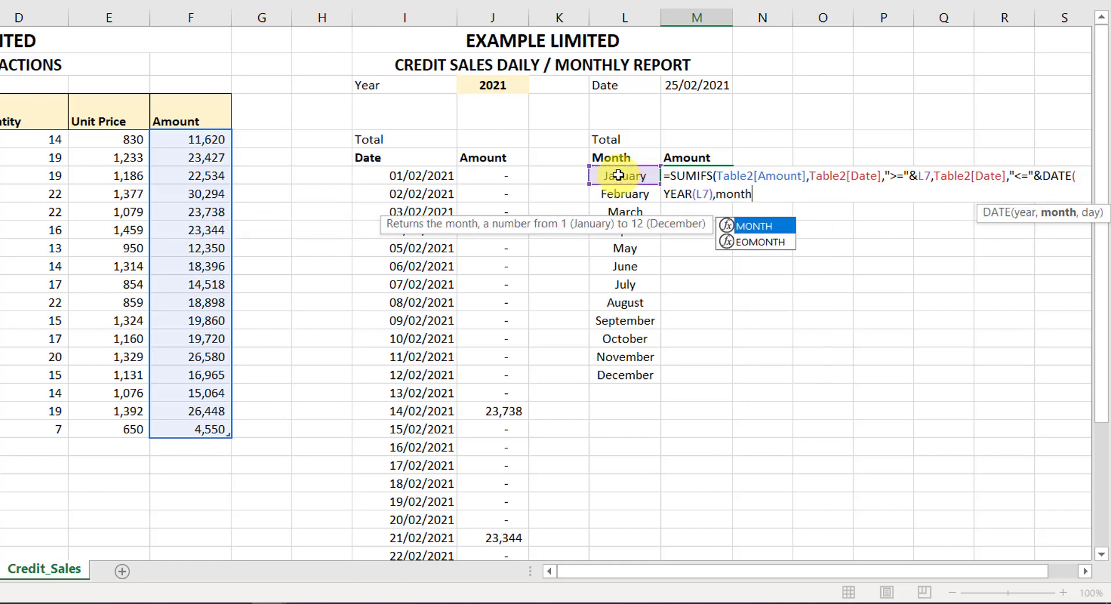
type("h")
key("Tab")
left_click(625, 177)
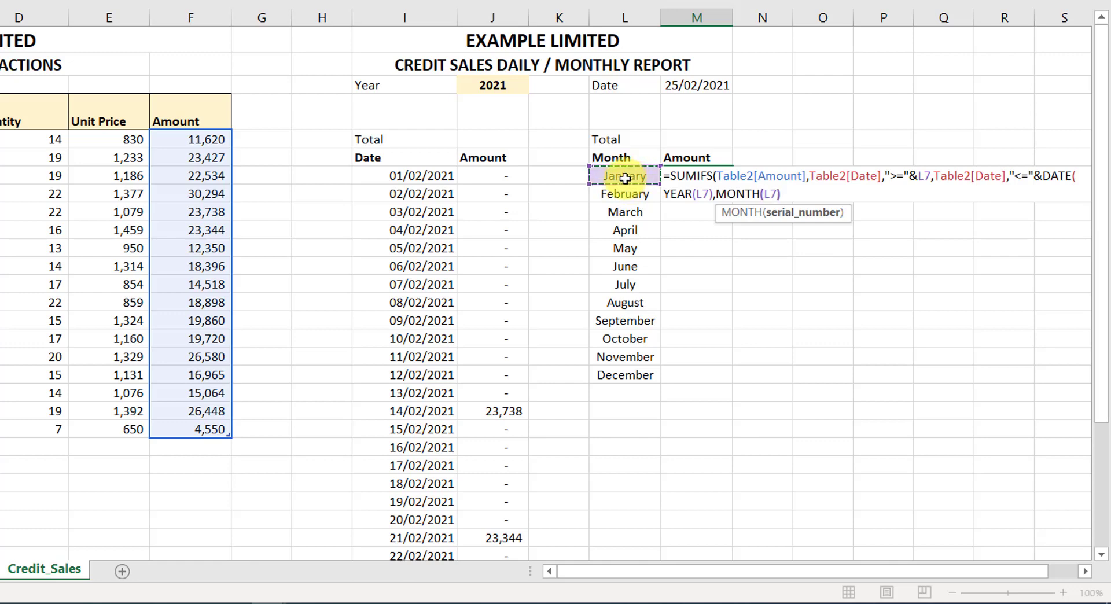
type(")")
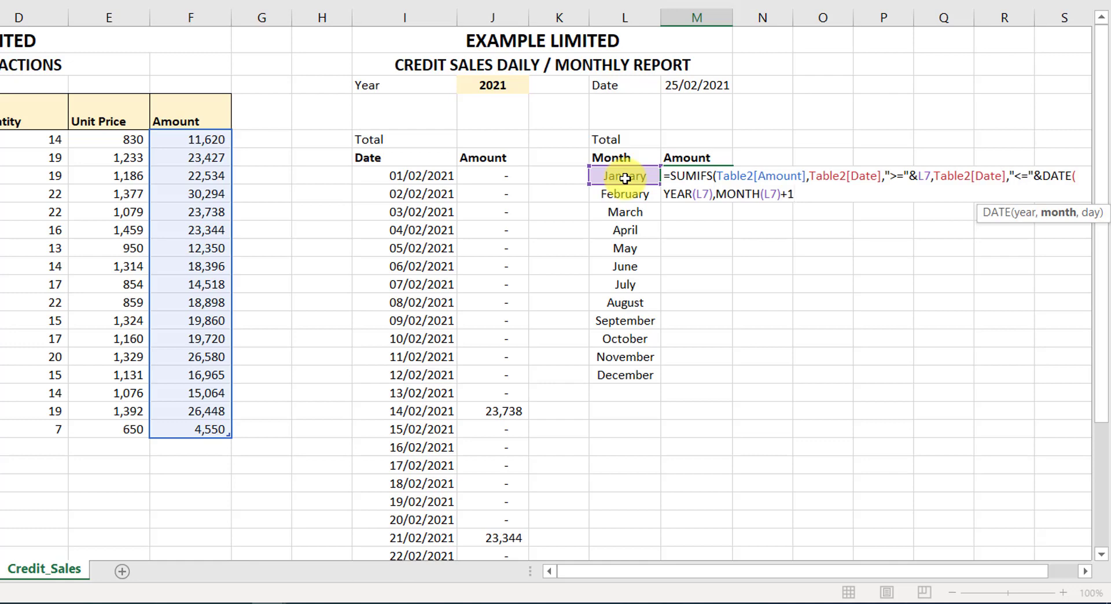
type(",0")
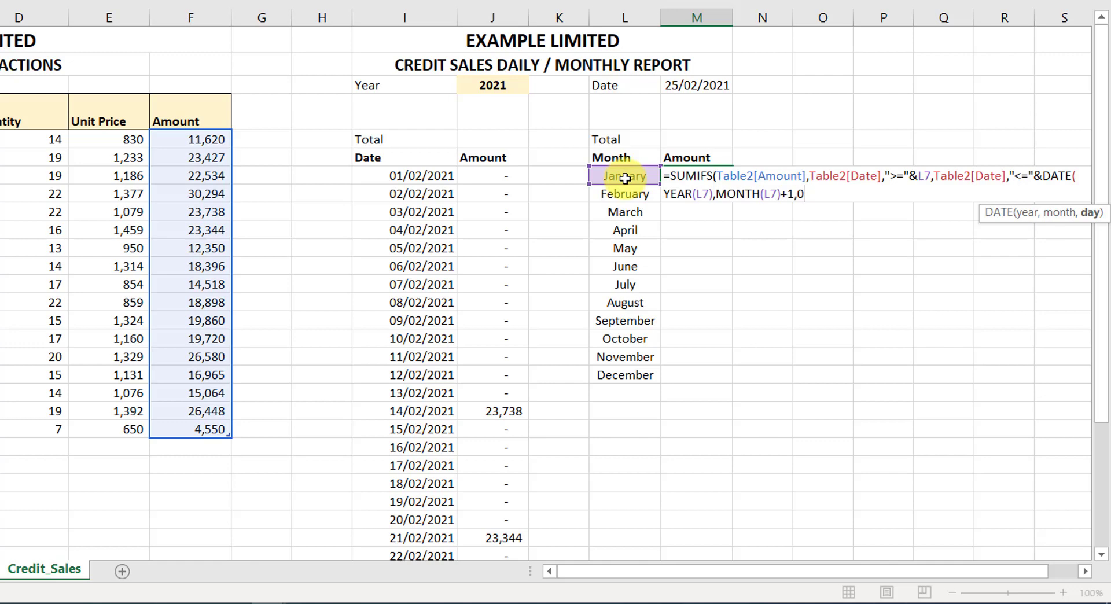
type(")")
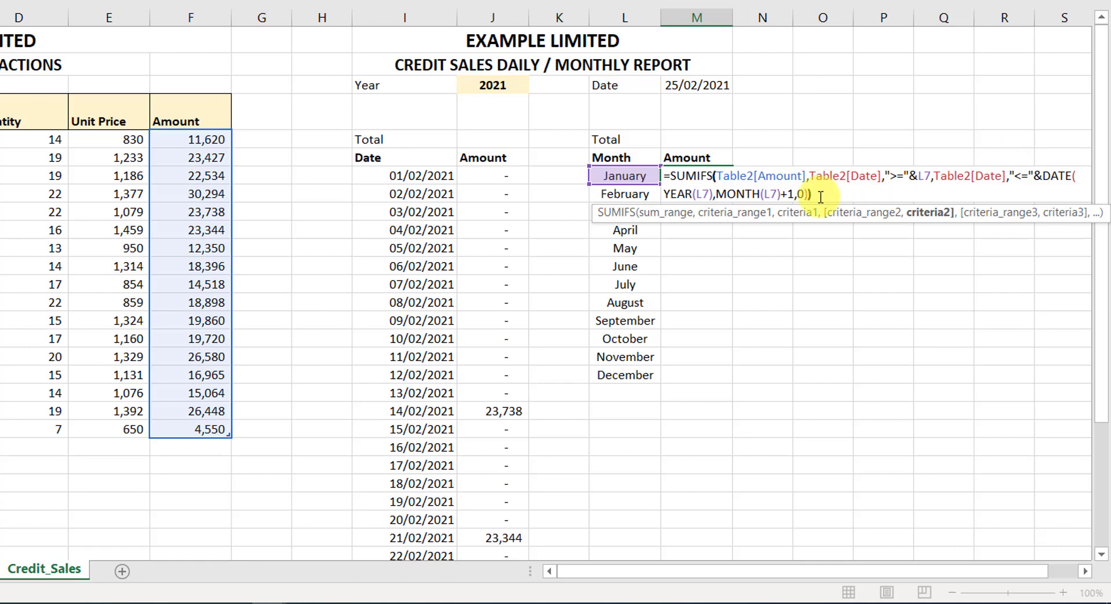
key("Return")
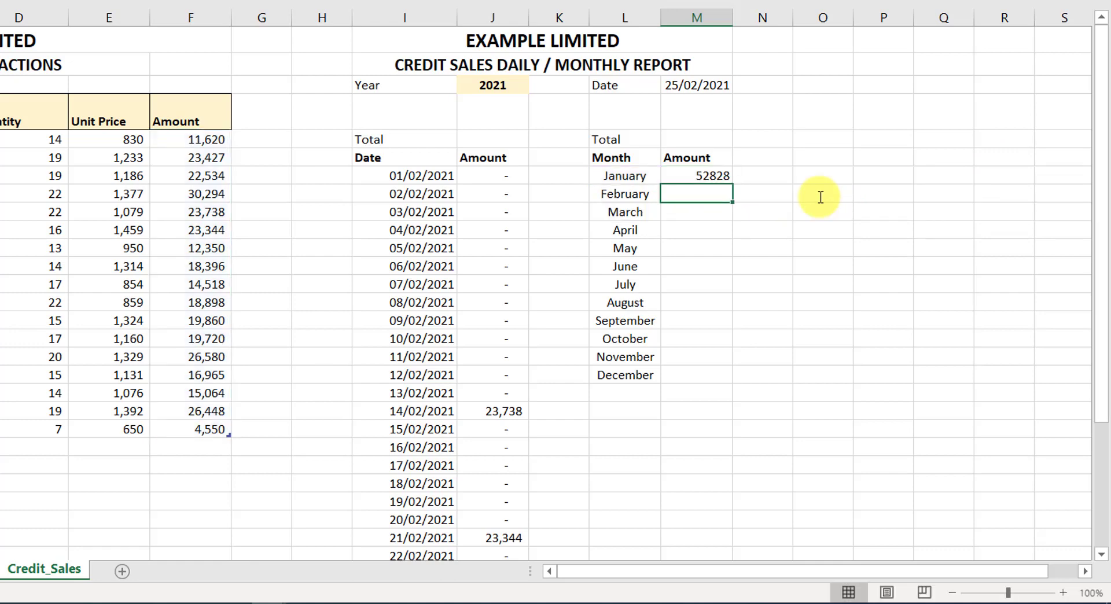
- Fill the January formula down to December in M18 and format M7:M18 in comma style with no decimal places
left_click(713, 175)
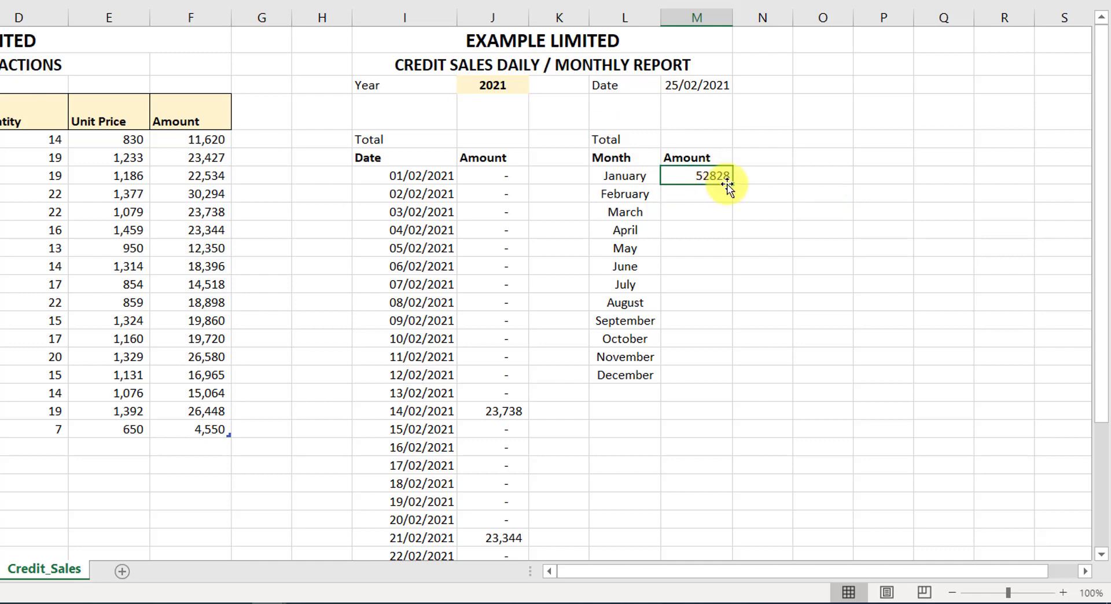
left_click_drag(734, 181, 713, 385)
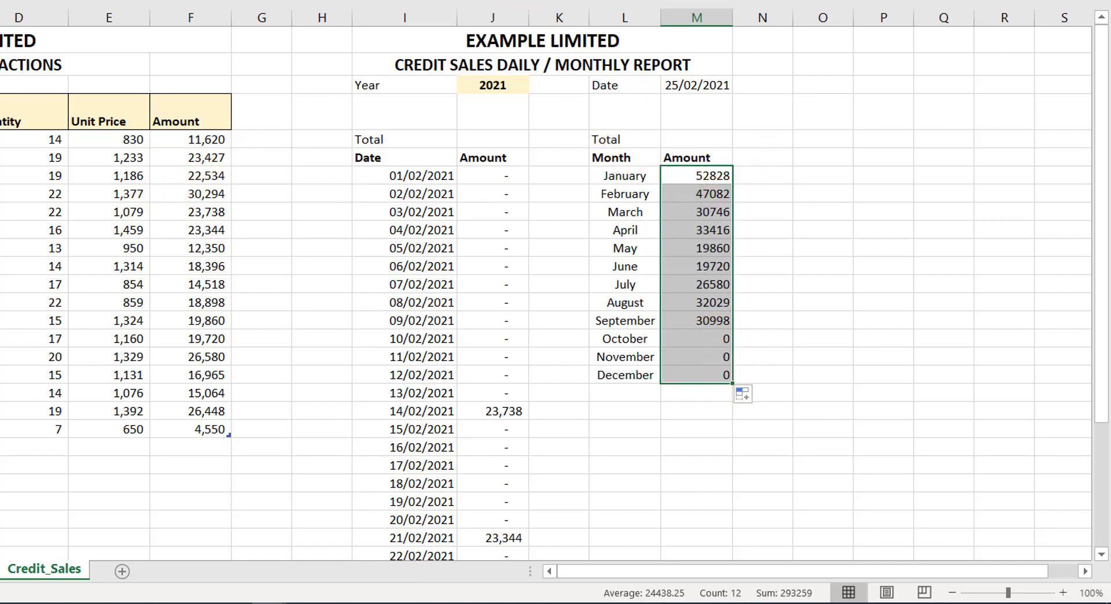
key("alt+h")
key("k")
key("alt+h")
key("9")
key("alt+h")
key("9")
left_click(836, 265)
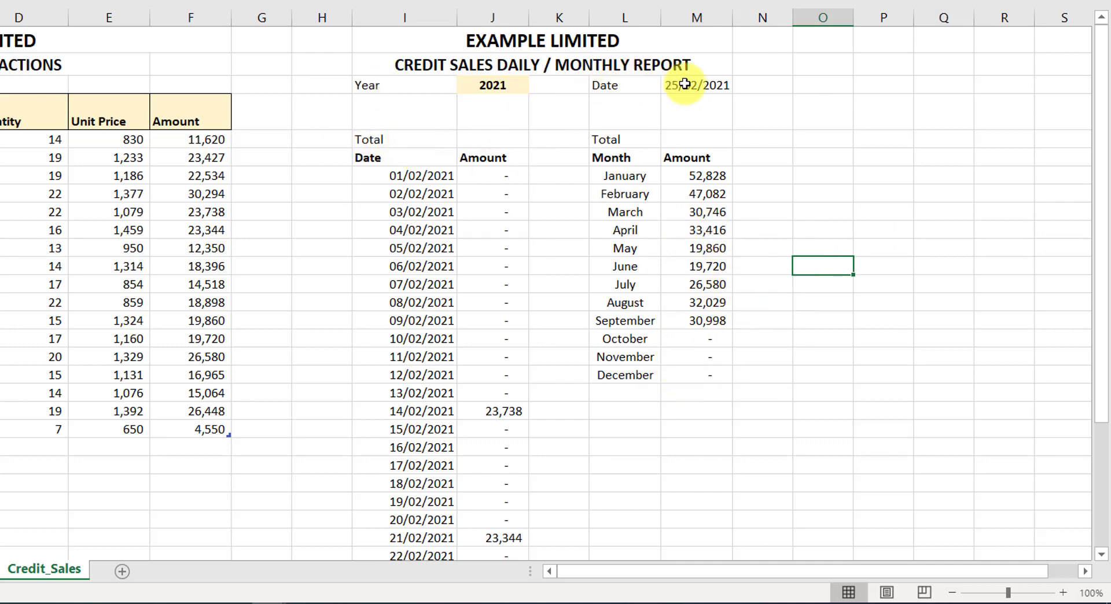
- Total the monthly amounts in M5 with the formula =SUBTOTAL(9,M7:M18)
left_click(693, 142)
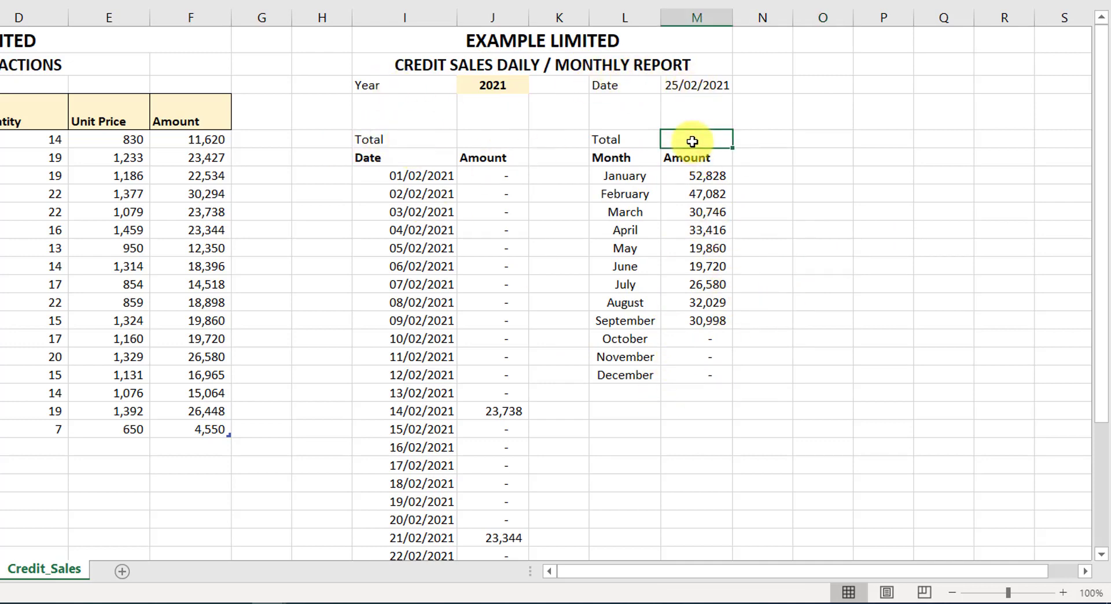
type("=sub")
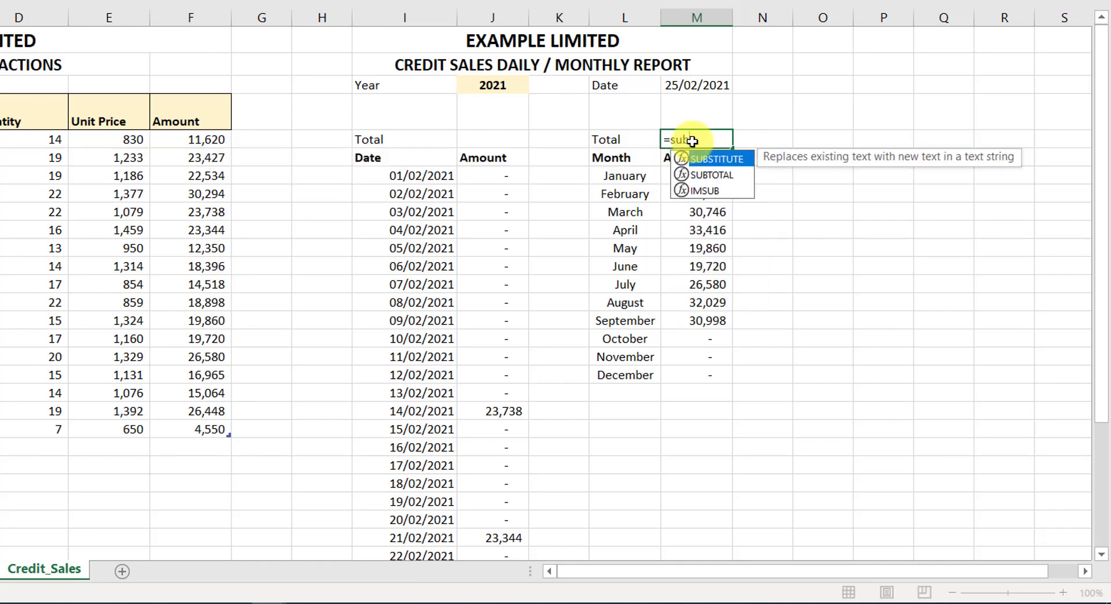
key("Down")
key("Tab")
type("9,")
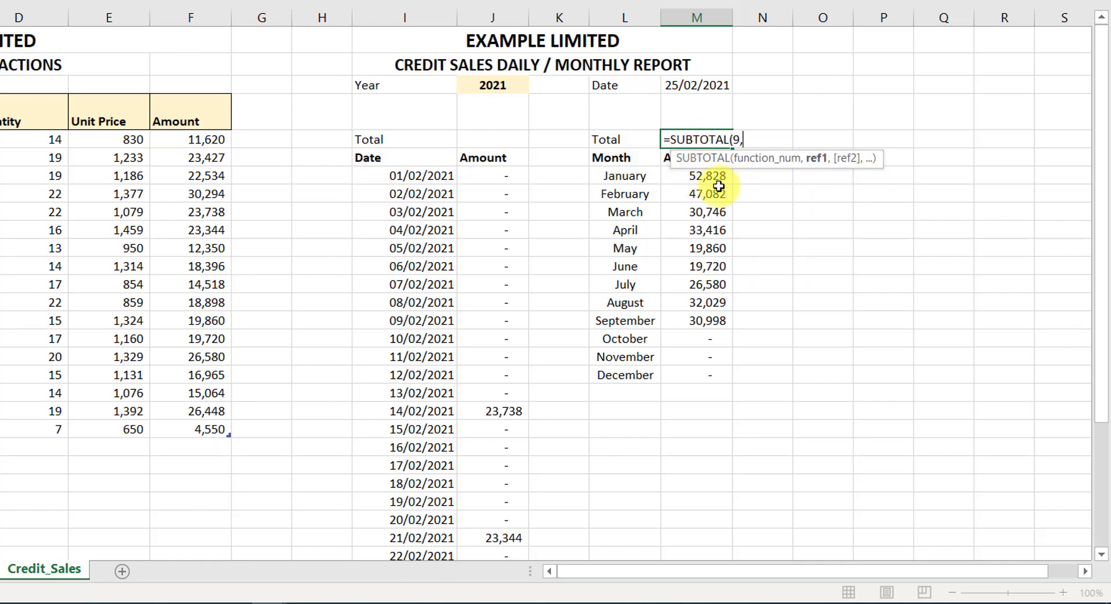
left_click_drag(709, 176, 703, 377)
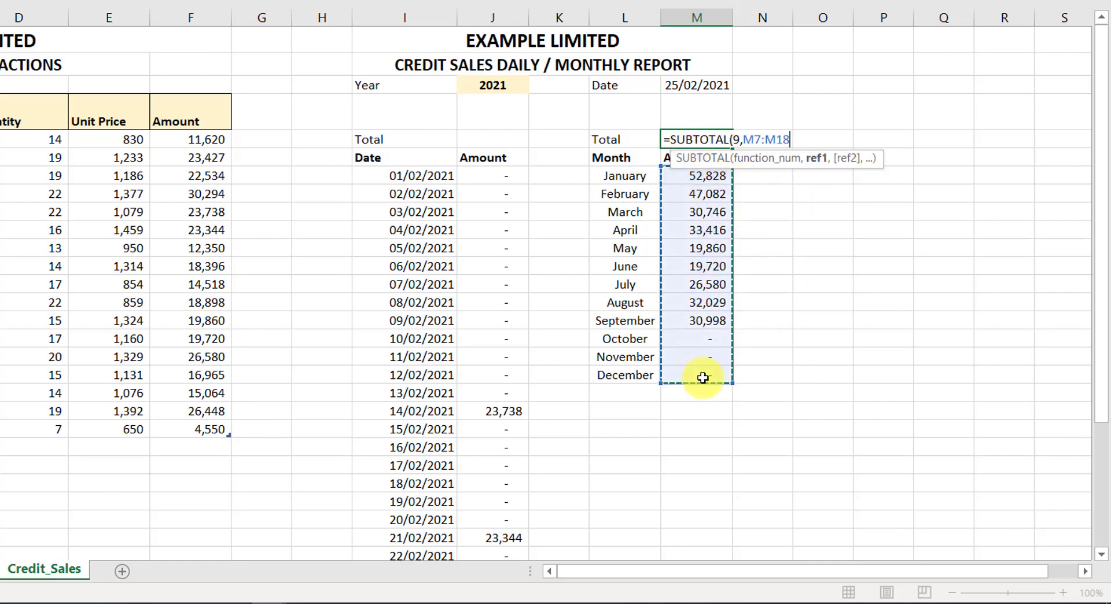
key("Return")
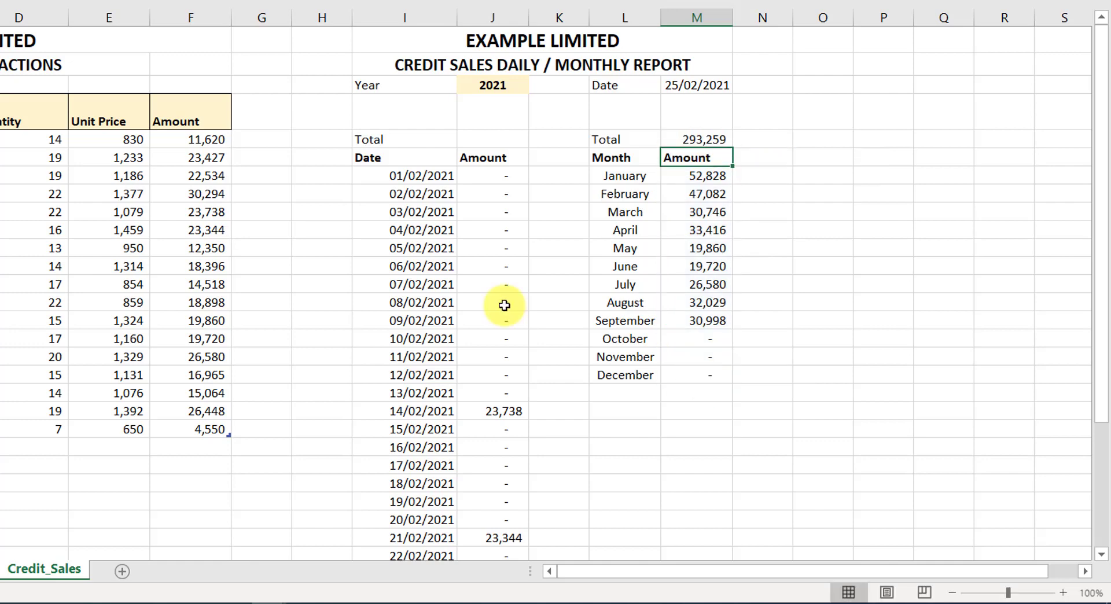
- Total the daily amounts in J5 with the formula =SUBTOTAL(9,J7:J37)
left_click(495, 146)
type("=sub")
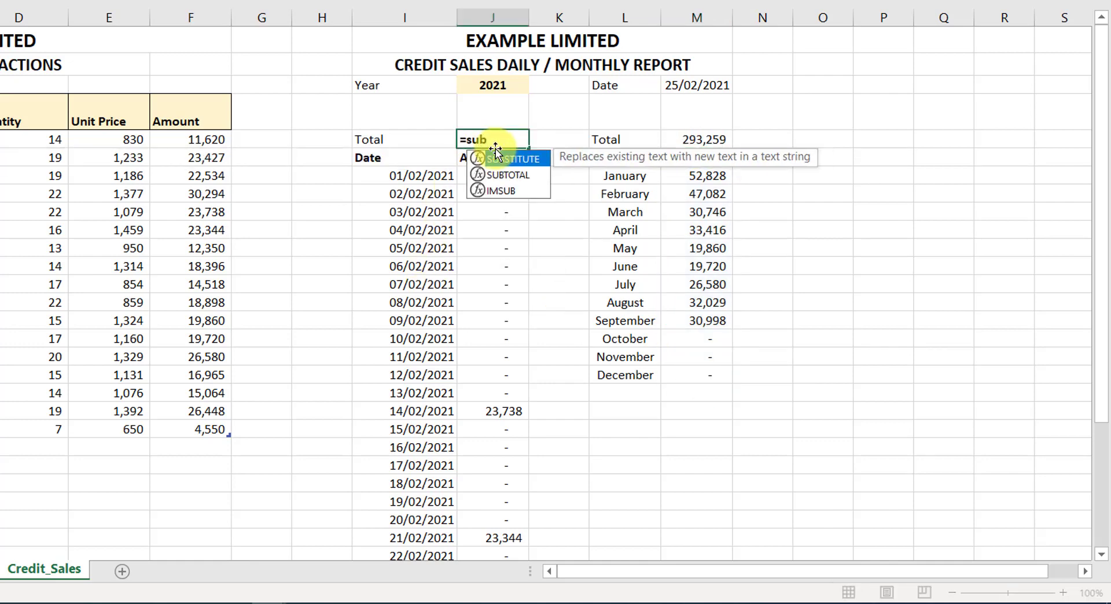
key("Down")
key("Tab")
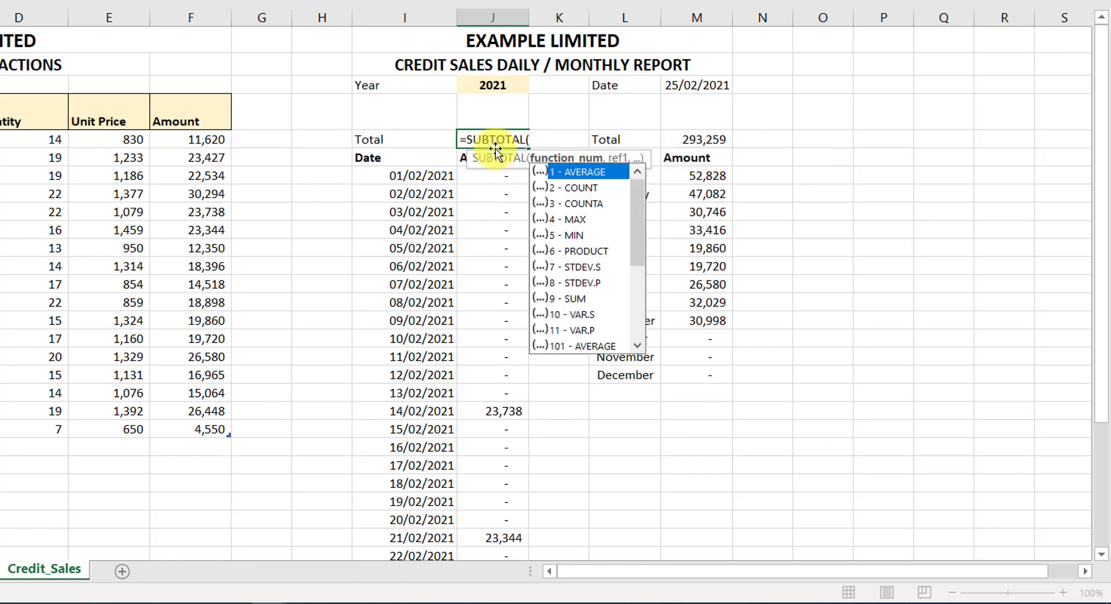
type("9,")
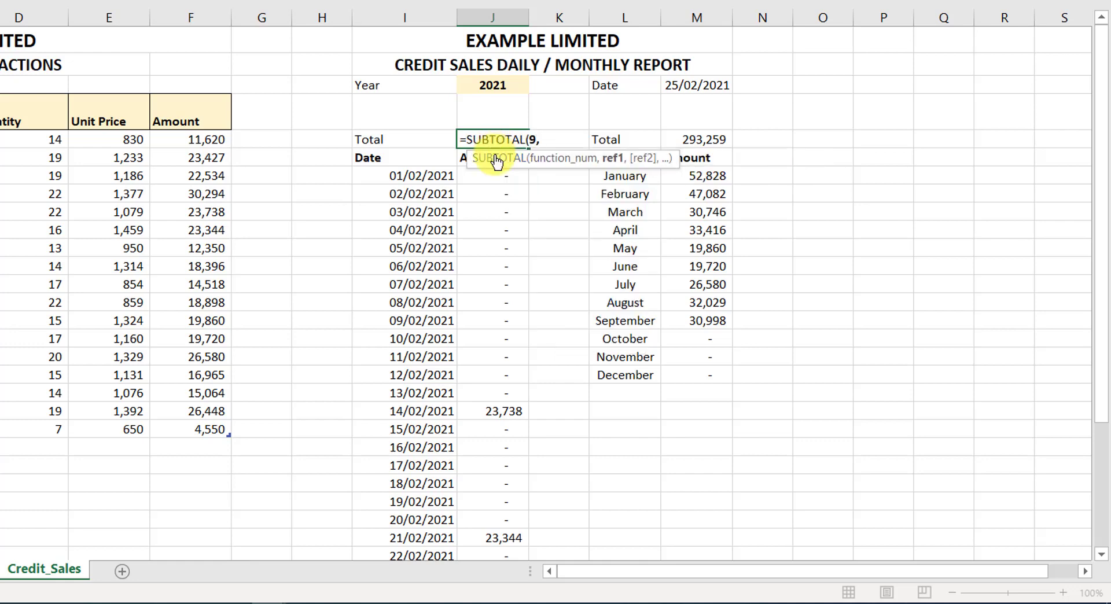
left_click_drag(490, 174, 518, 527)
key("Return")
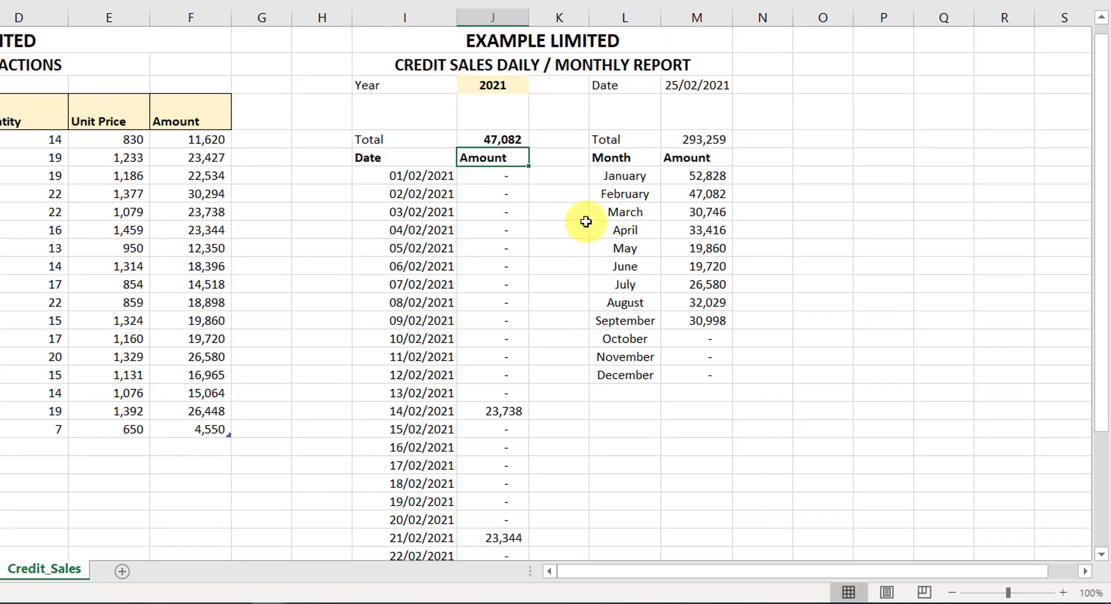
- Total the transaction table's amounts in F3 with the formula =SUBTOTAL(9,Table2[Amount])
left_click(165, 83)
type("=sub")
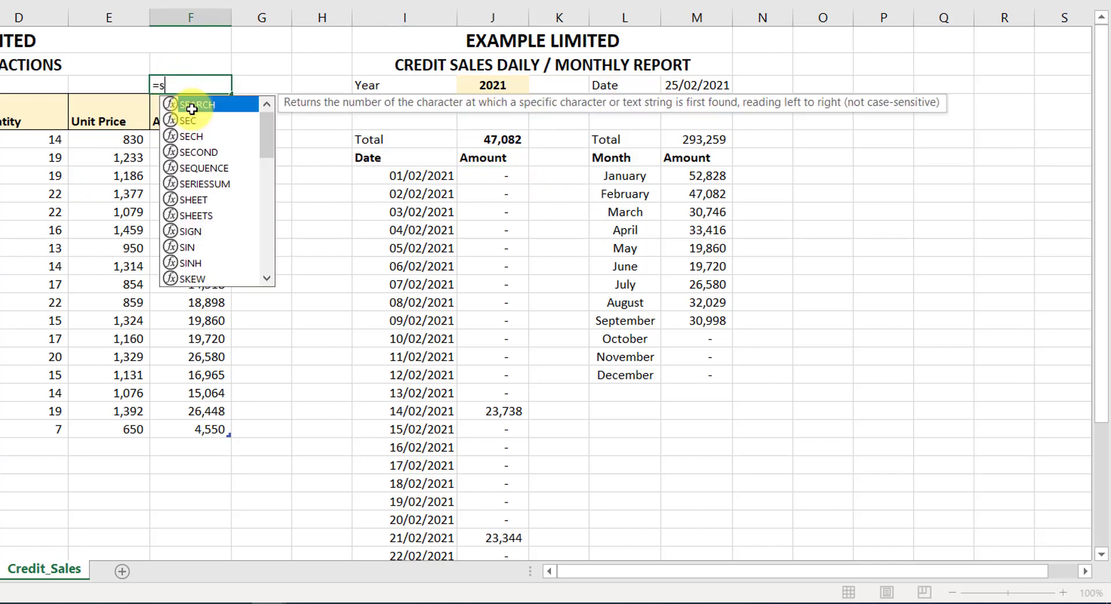
key("Down")
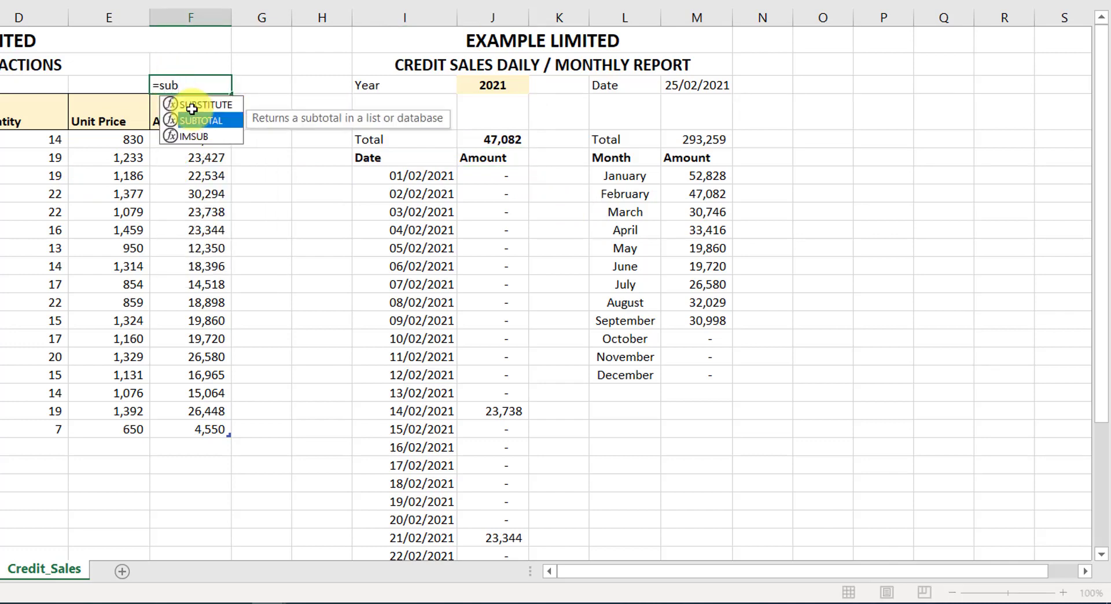
key("Tab")
type("9,")
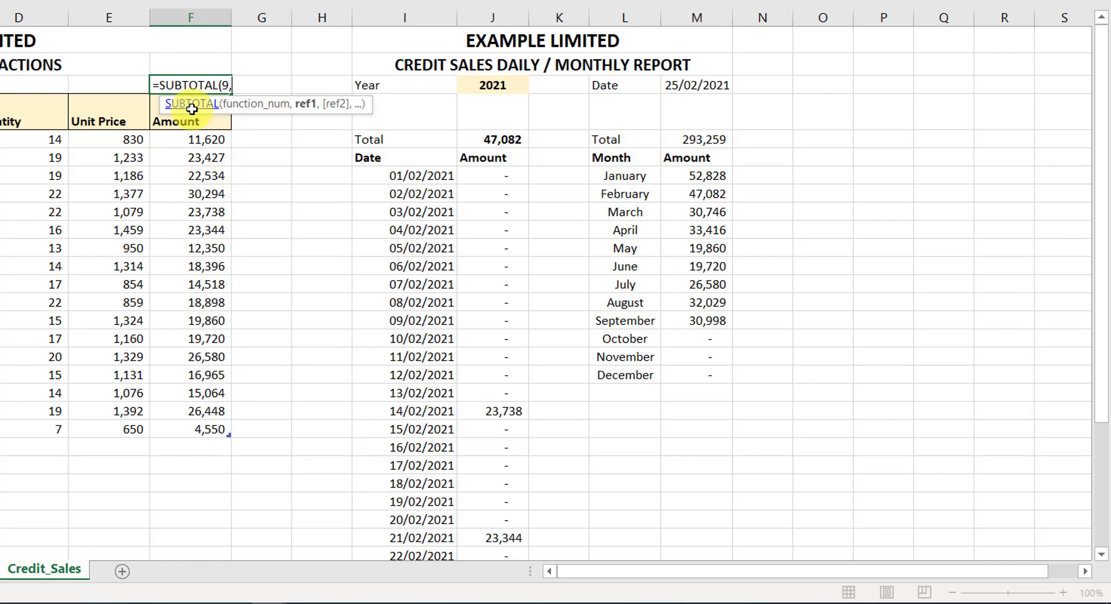
left_click_drag(202, 138, 200, 430)
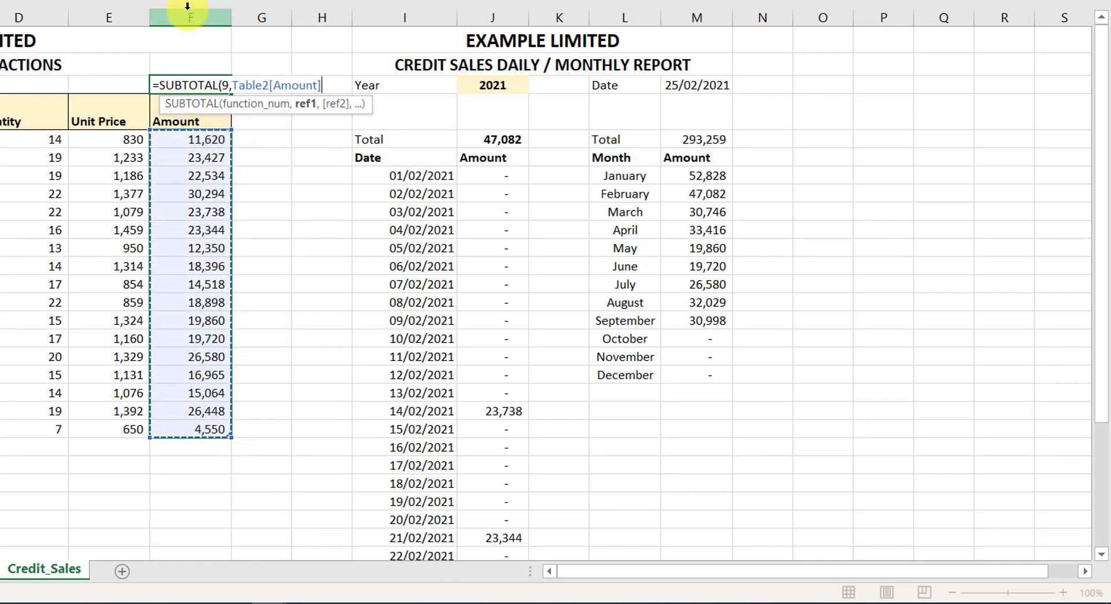
key("Return")
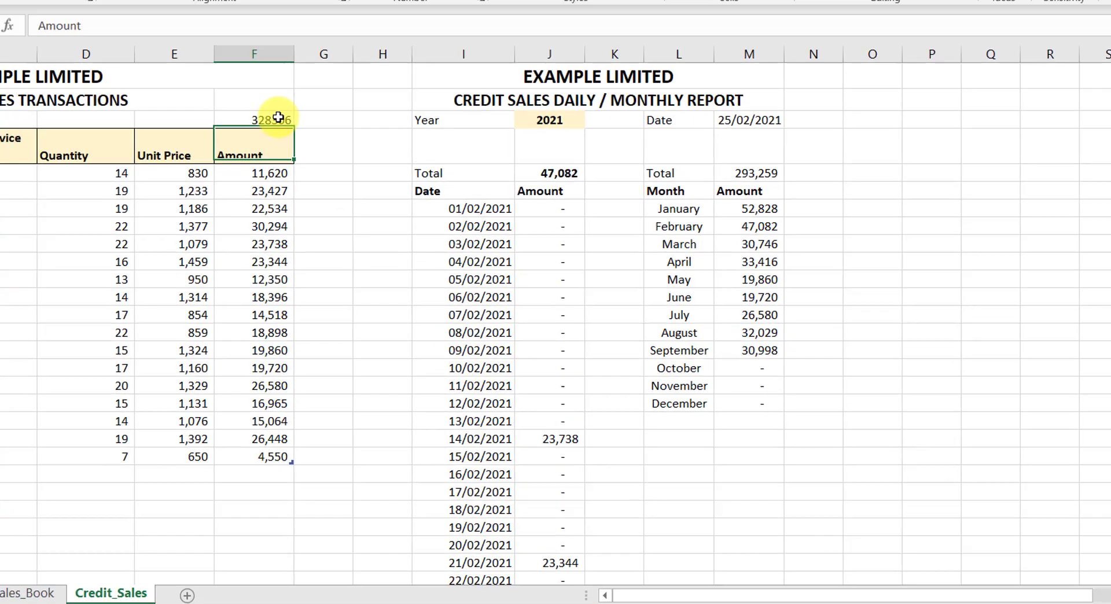
- Format the transactions total in F3 in comma style with no decimal places
left_click(279, 118)
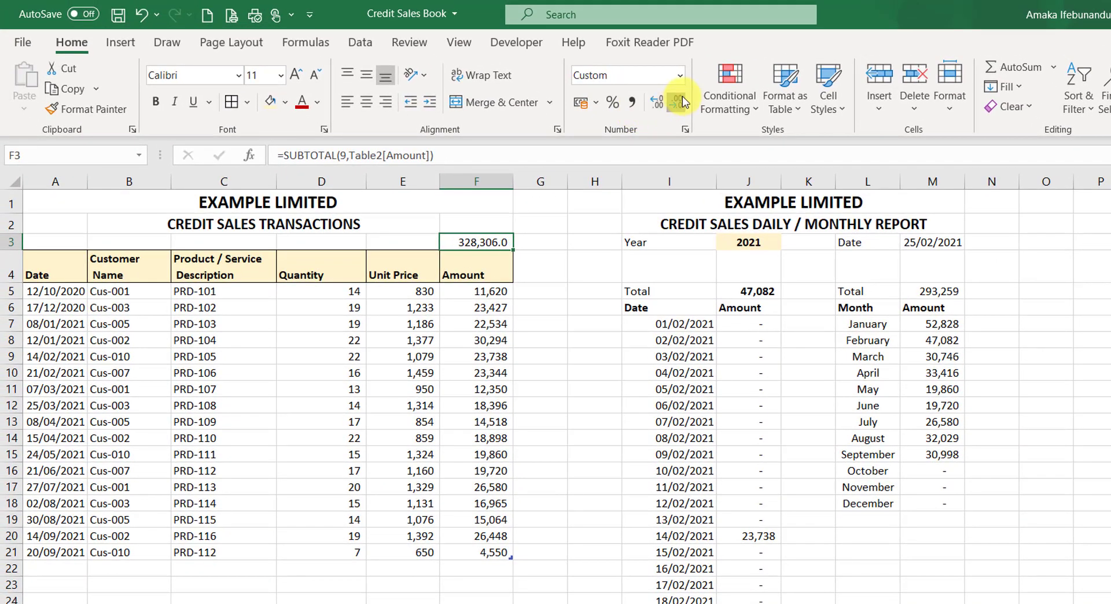
left_click(682, 102)
left_click(901, 552)
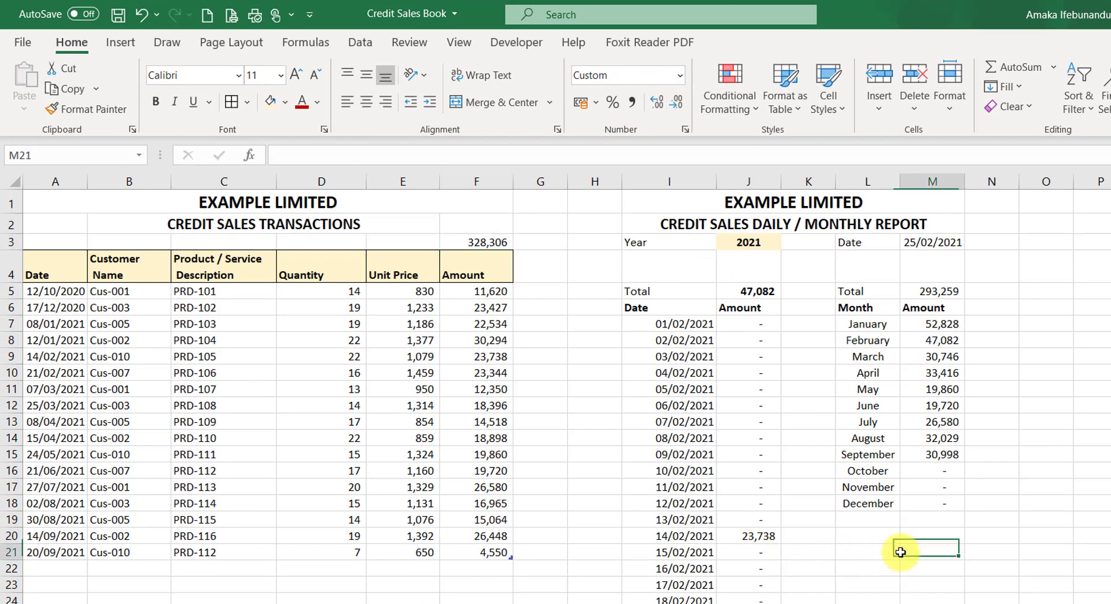
- Make the transactions total in F3 and the daily total in J5 bold with a red font
left_click(494, 241)
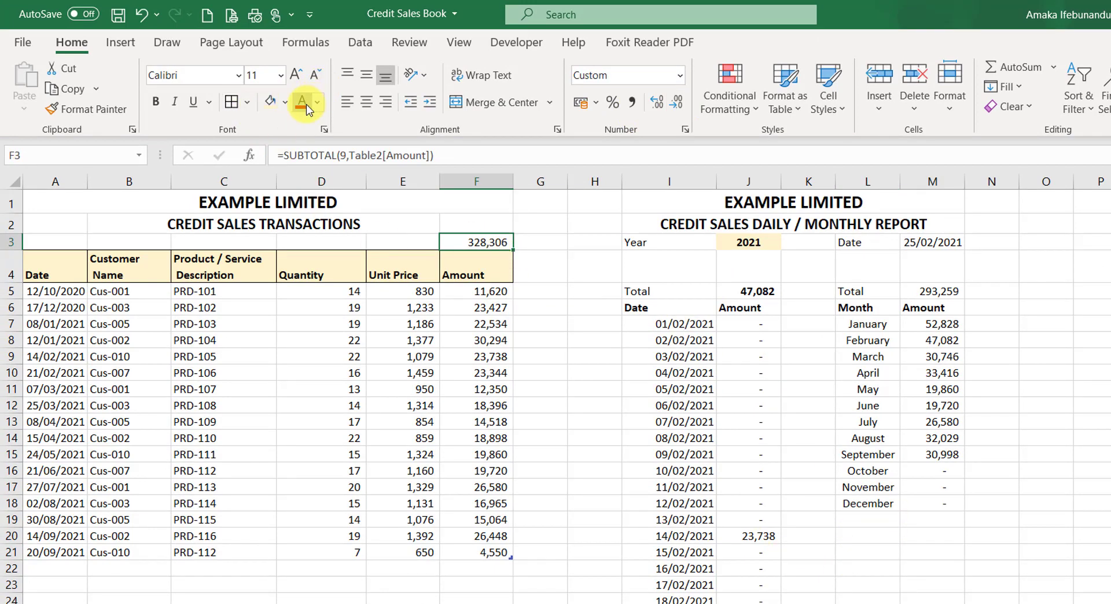
left_click(156, 102)
left_click(743, 291)
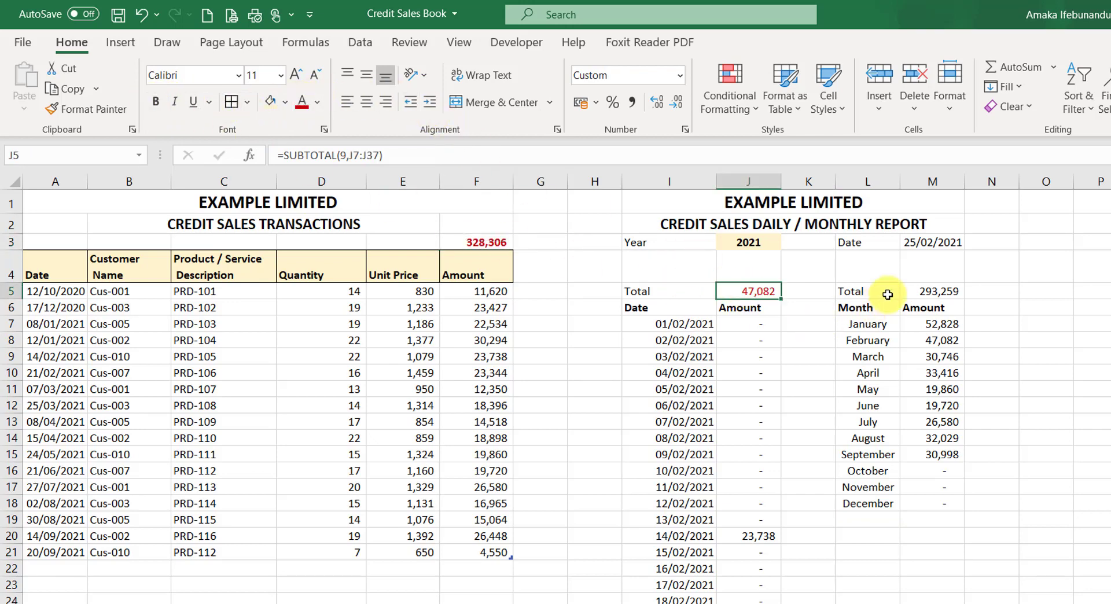
left_click(157, 104)
left_click(156, 102)
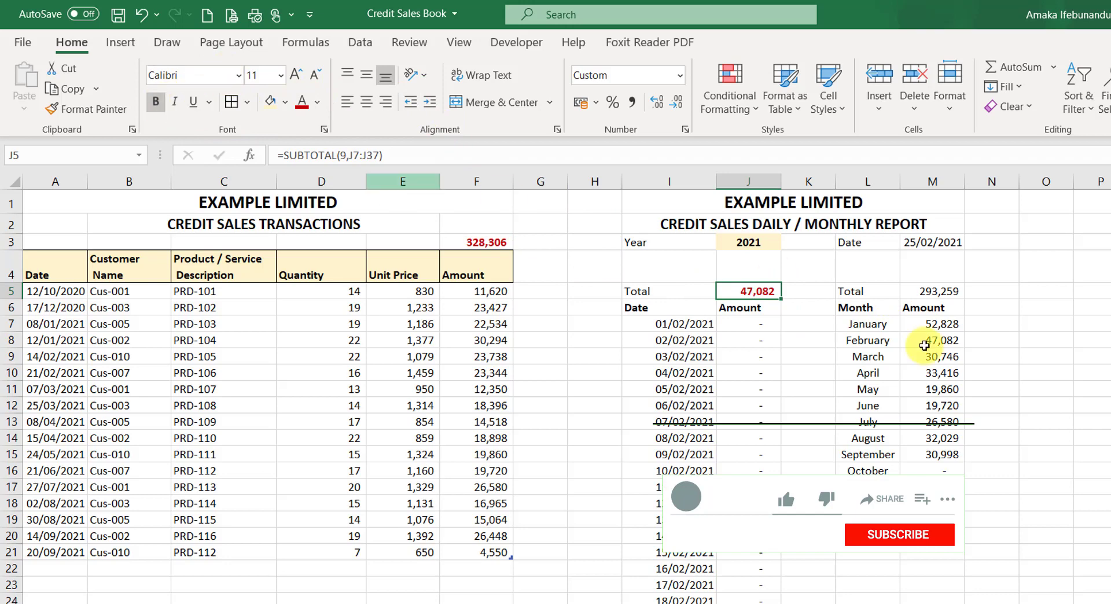
- Make the monthly total in M5 bold
left_click(926, 291)
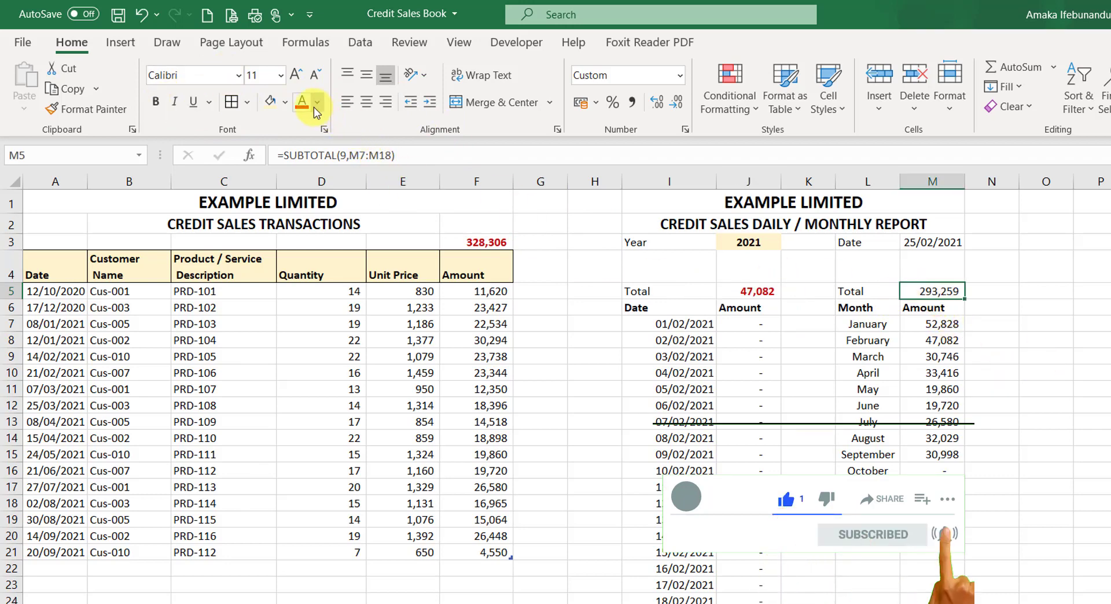
left_click(155, 102)
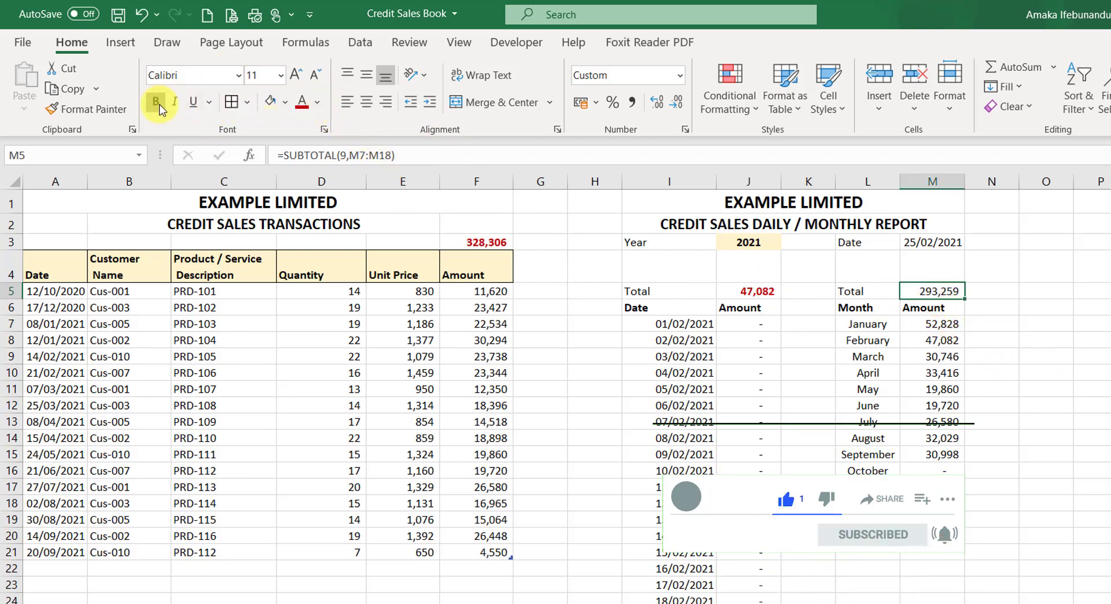
scroll(777, 396, "down", 2)
scroll(784, 401, "up", 2)
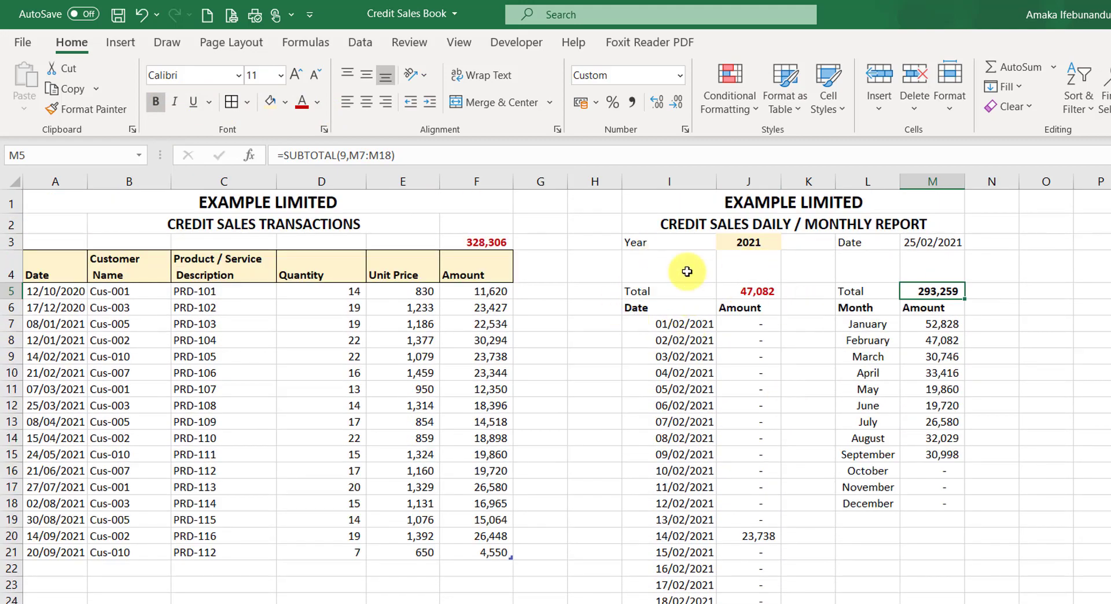
- Enter the heading DAILY SALES REPORT in I4 and the heading MONTHL REPORT in L4
left_click_drag(674, 273, 727, 271)
left_click(704, 263)
type("DAILY SALES REPORT")
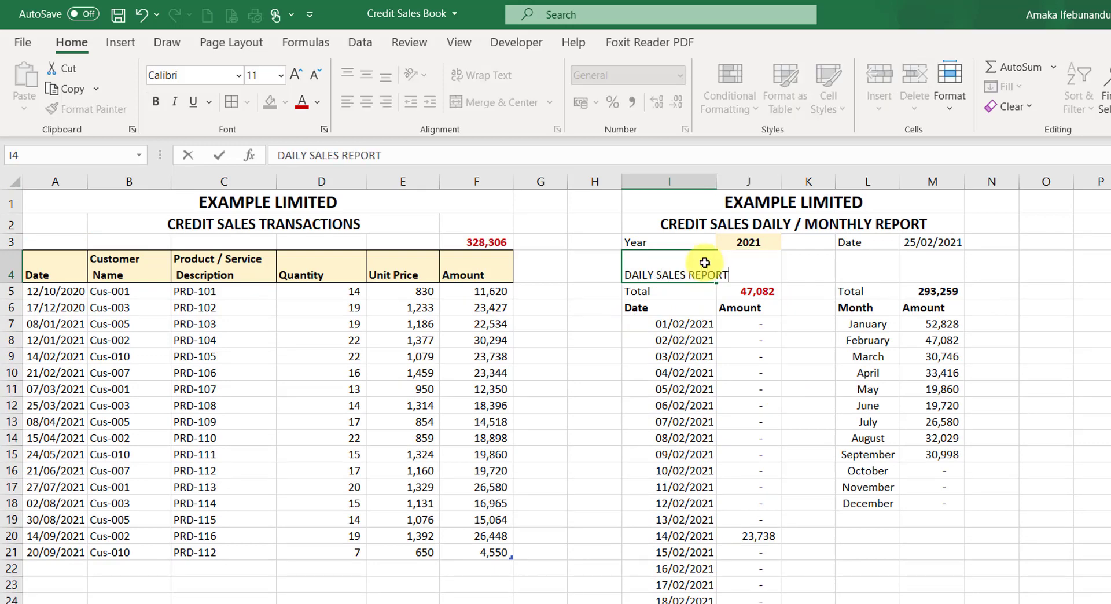
key("Tab")
key("Tab")
key("Tab")
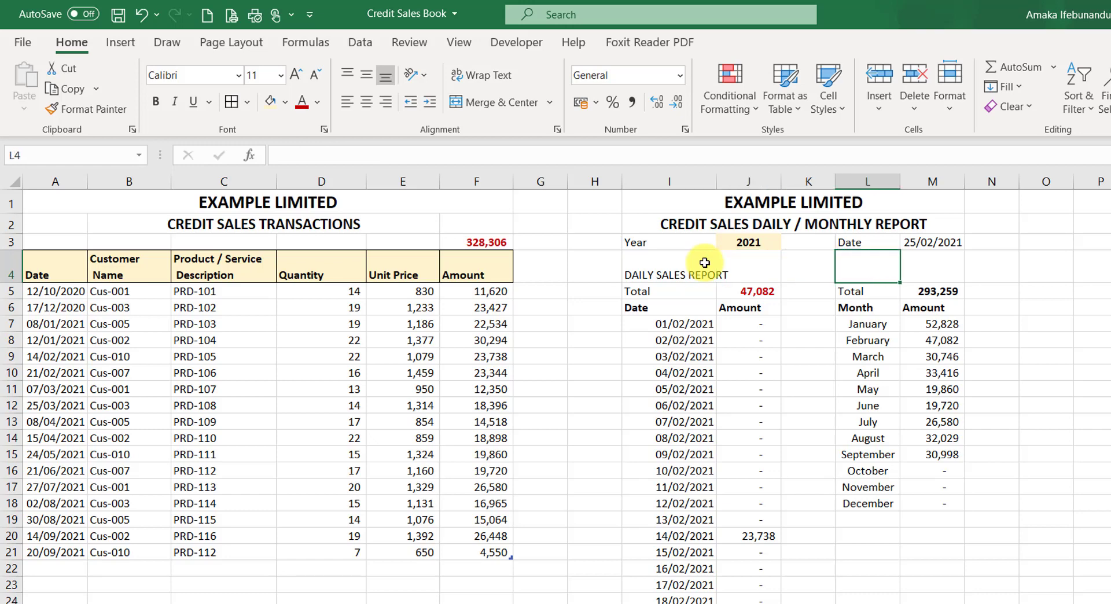
type("MONTHL REPORT")
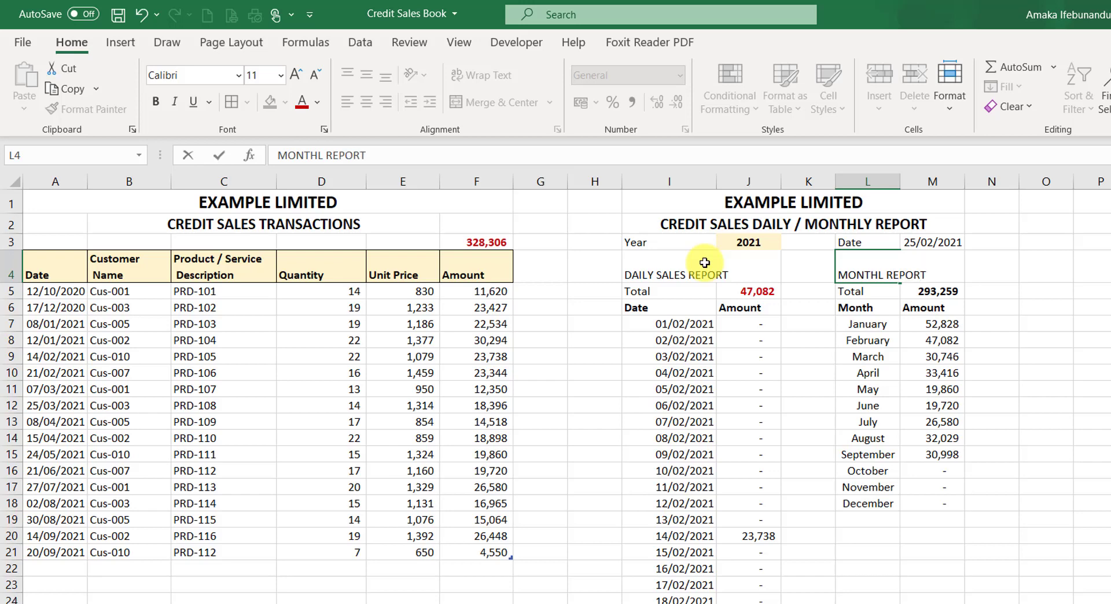
key("Return")
- Shorten the heading in I4 to DAILY REPORT
left_click(704, 263)
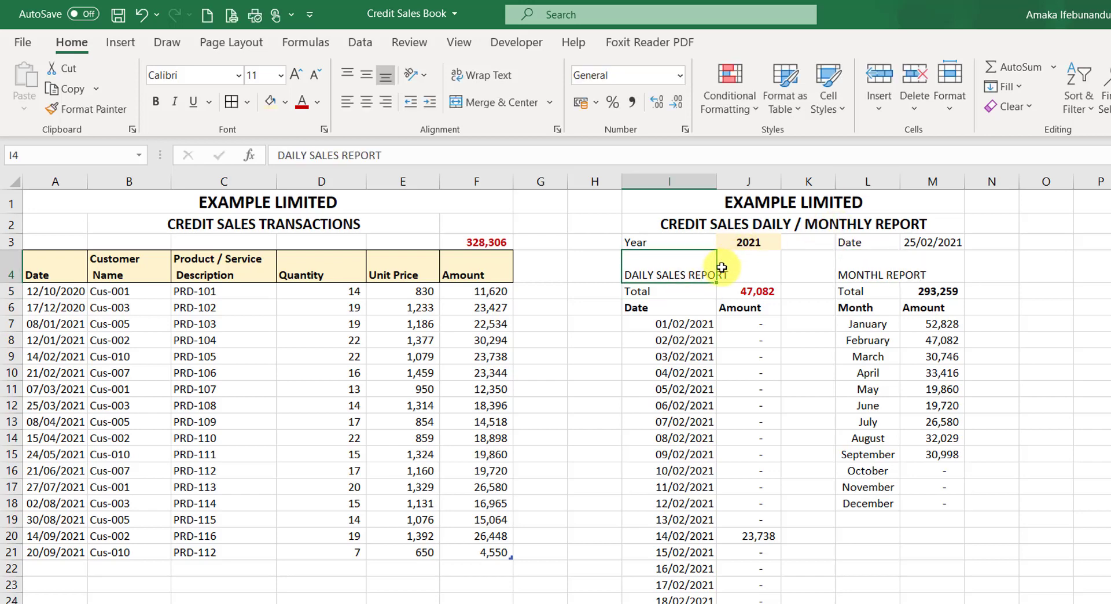
double_click(689, 274)
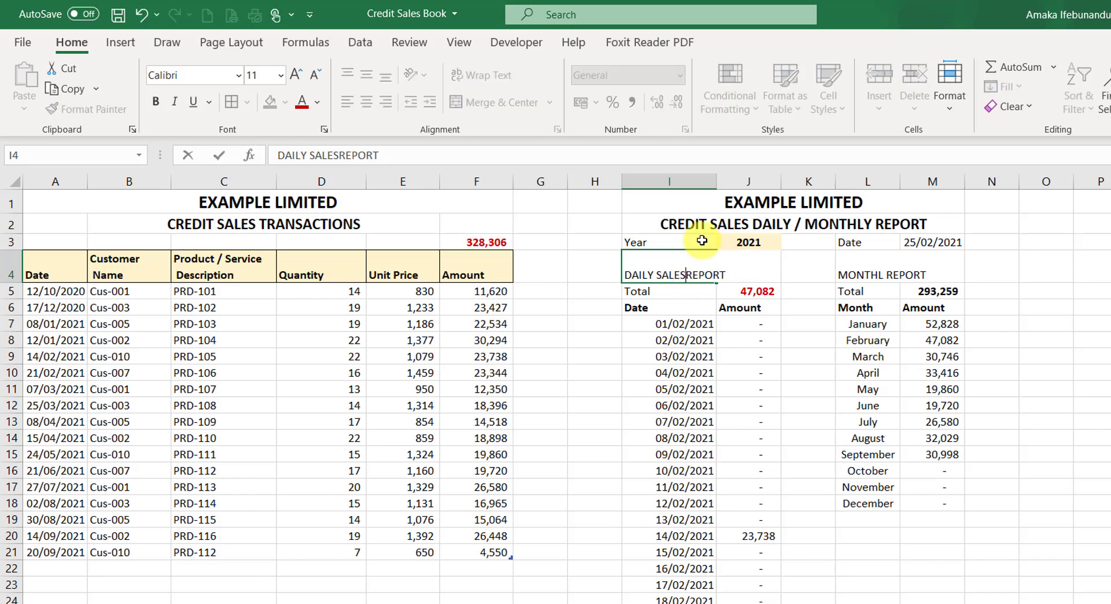
key("Return")
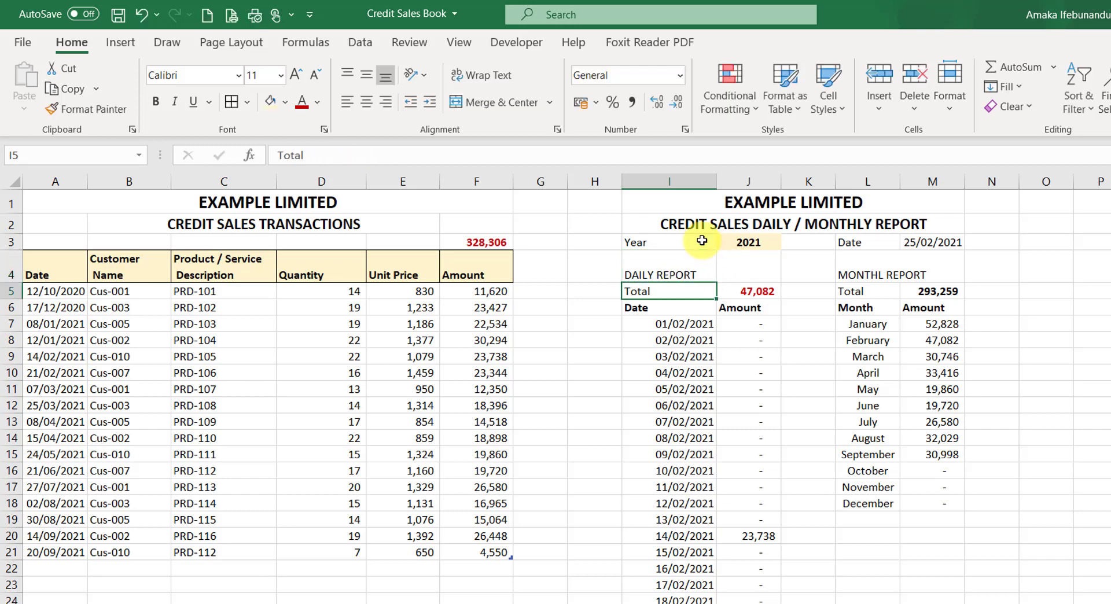
- Merge and center the daily heading across I4:J4 and the monthly heading across L4:M4
left_click_drag(683, 272, 740, 279)
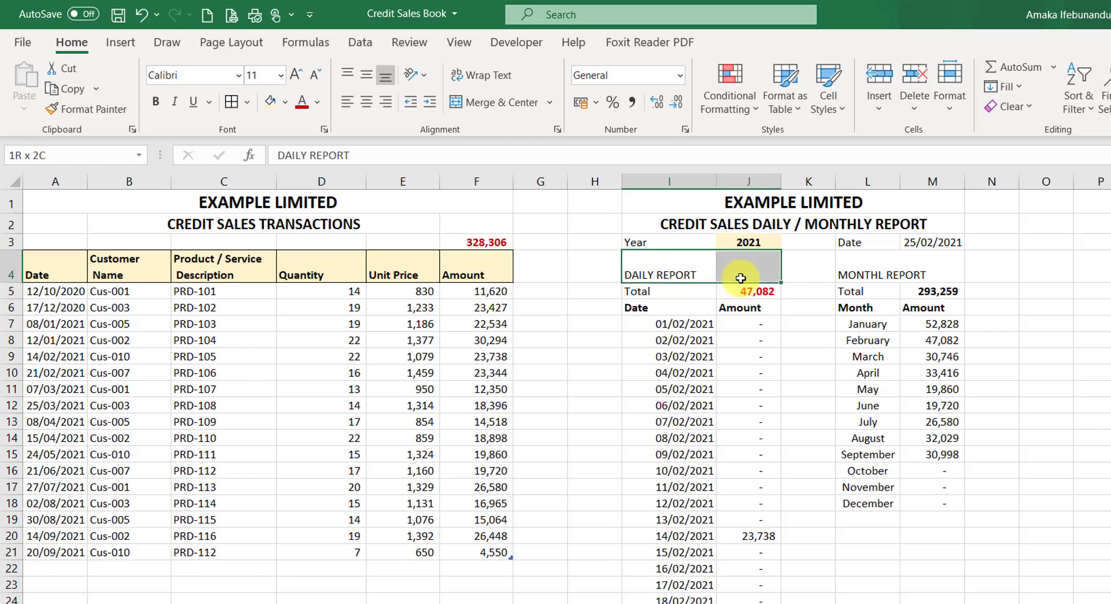
left_click(488, 100)
left_click_drag(867, 272, 926, 269)
left_click(491, 98)
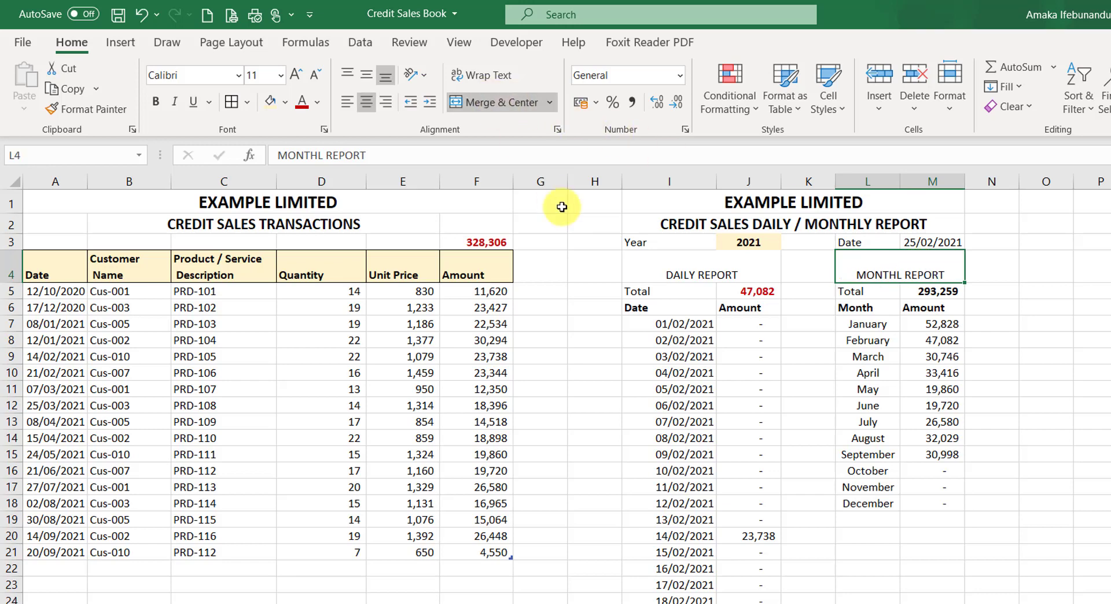
- Fill the merged daily and monthly report headings in row 4 with the same light gold as the transaction table header
left_click(652, 272)
left_click(267, 102)
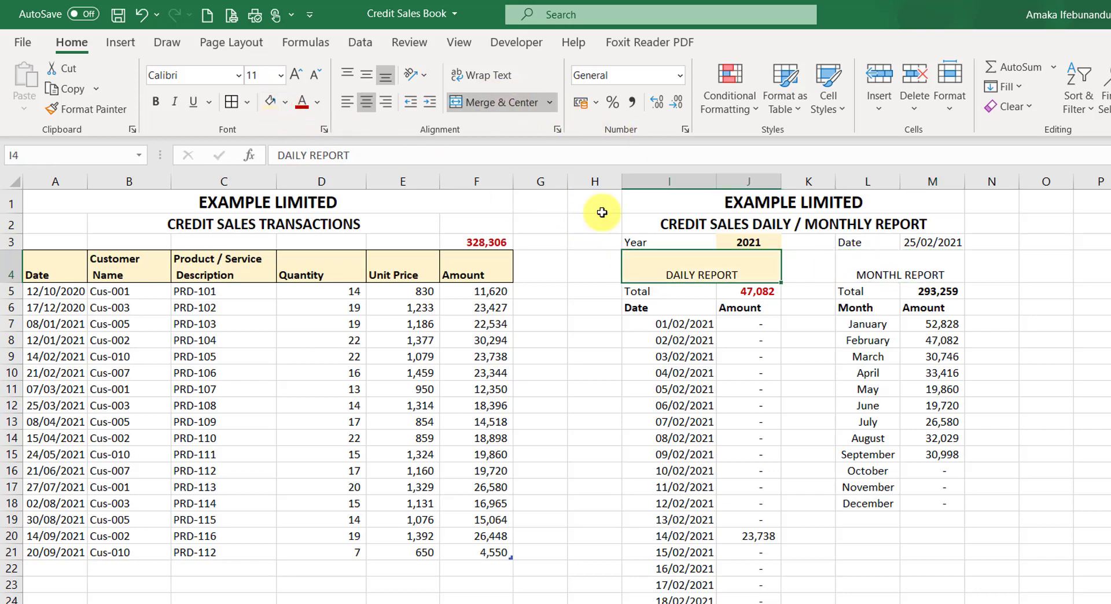
left_click(885, 269)
left_click(269, 103)
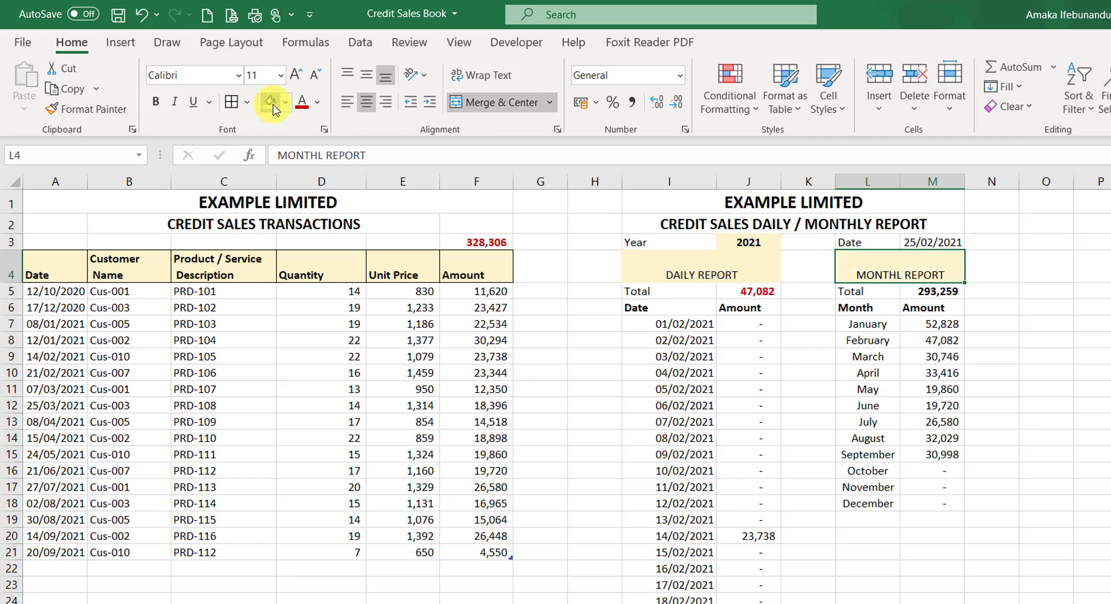
- Change the fill of the year cell J3 to a light orange theme color
left_click(749, 243)
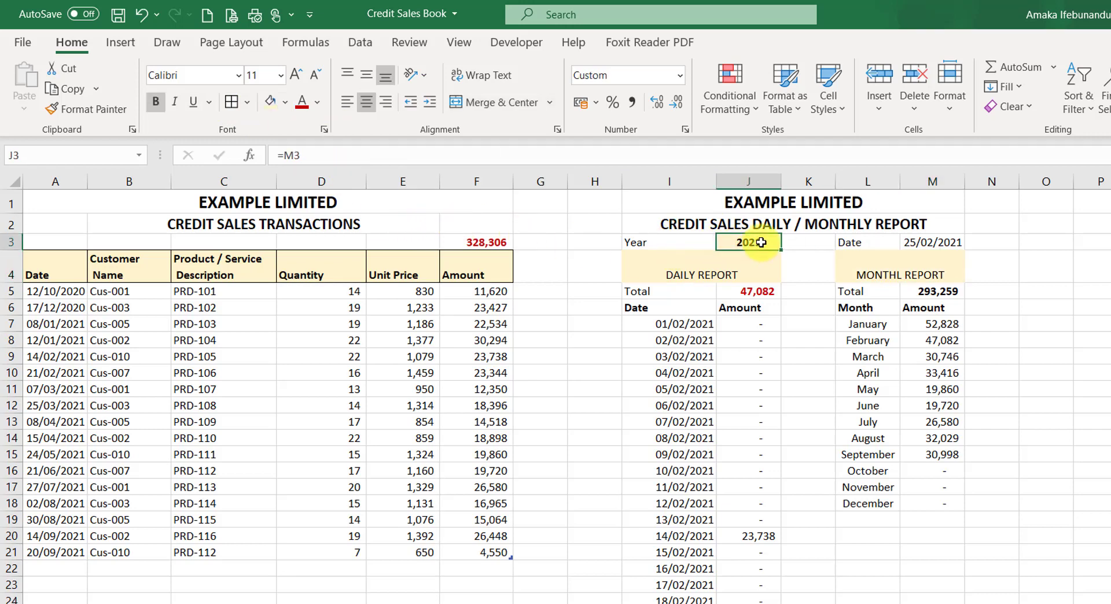
left_click(285, 102)
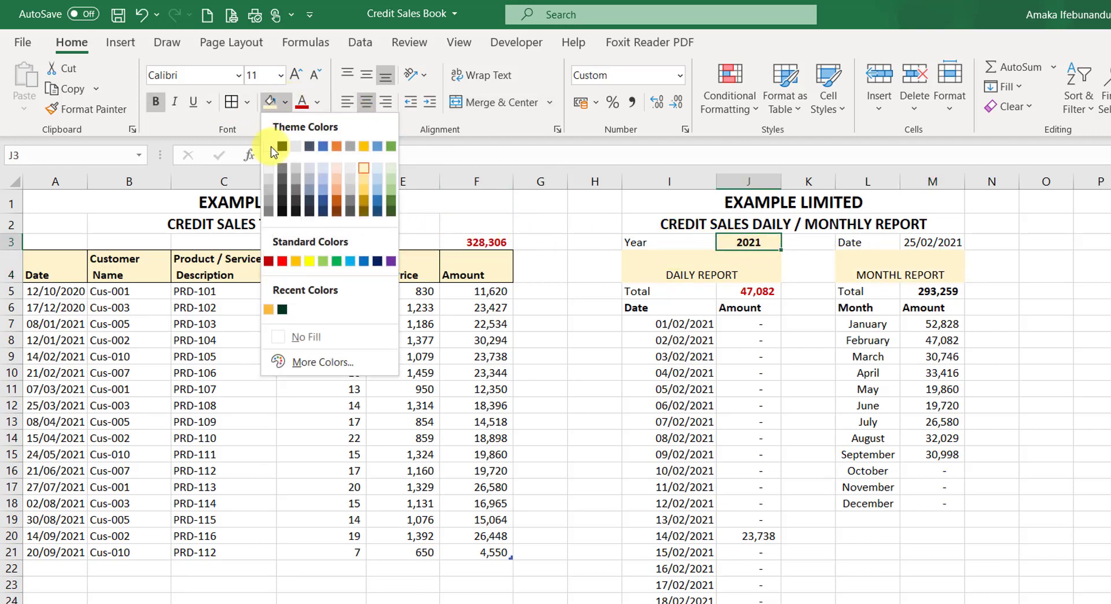
left_click(336, 173)
left_click(991, 355)
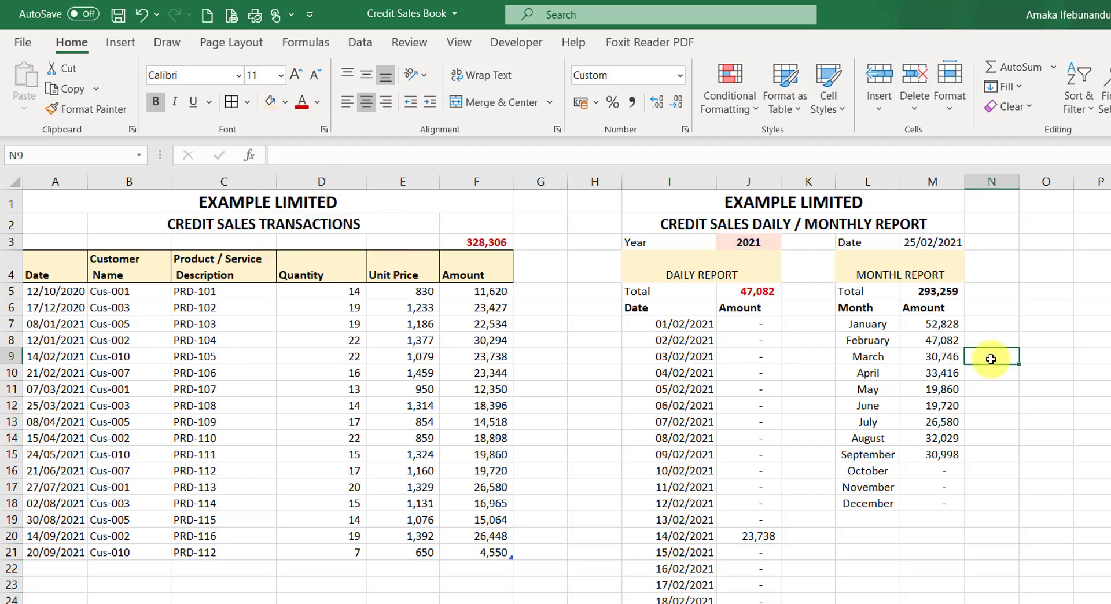
- Set the report date in M3 to 25/04/2021 and check the daily list down to the end of the month
double_click(933, 242)
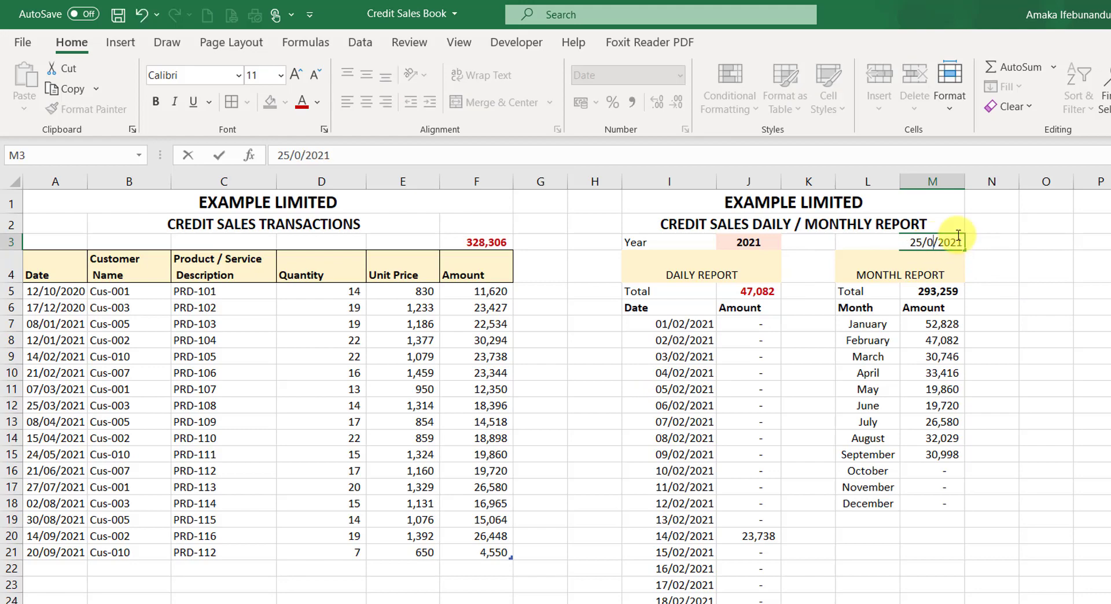
key("Return")
scroll(717, 480, "down", 7)
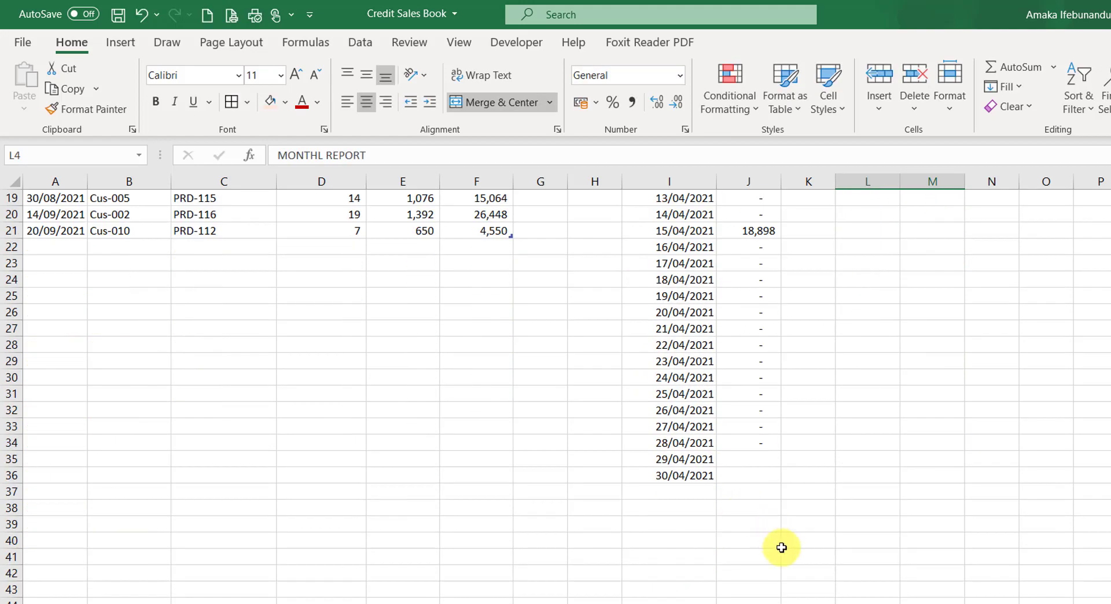
scroll(788, 379, "up", 7)
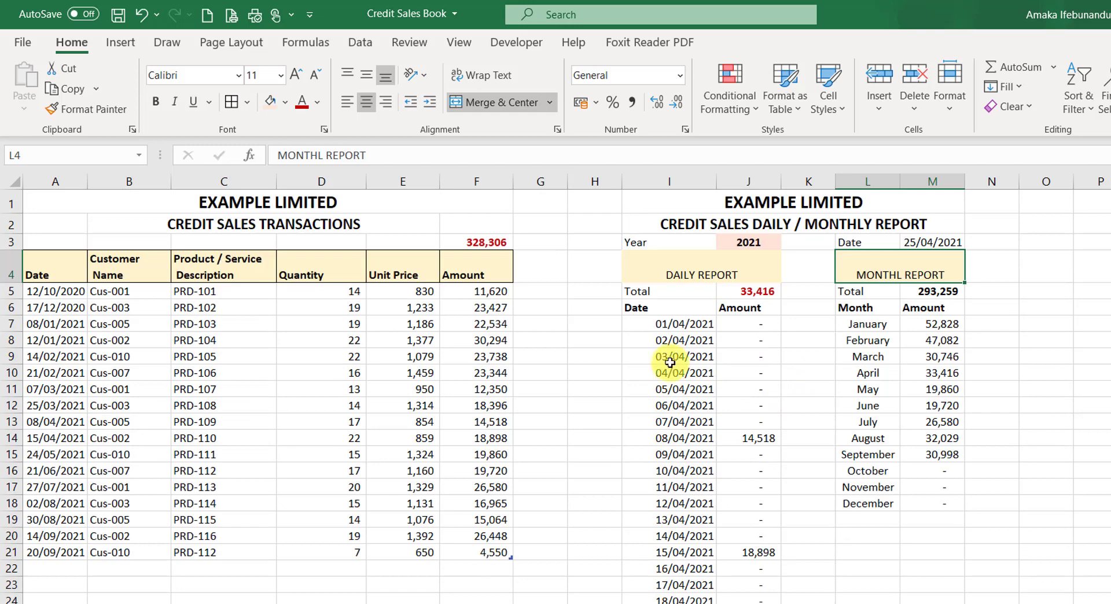
left_click(927, 238)
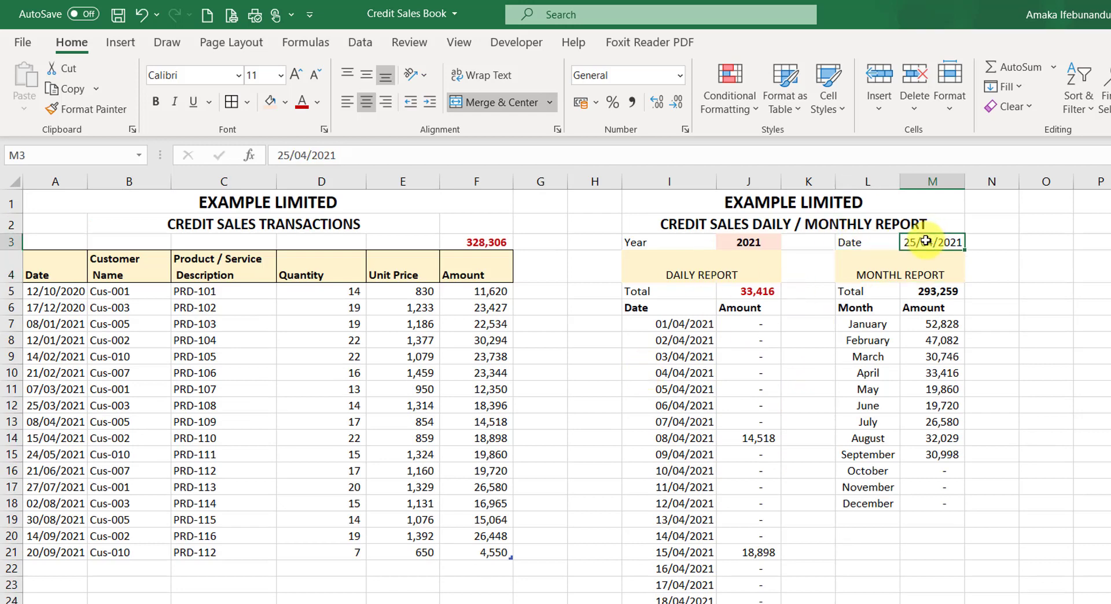